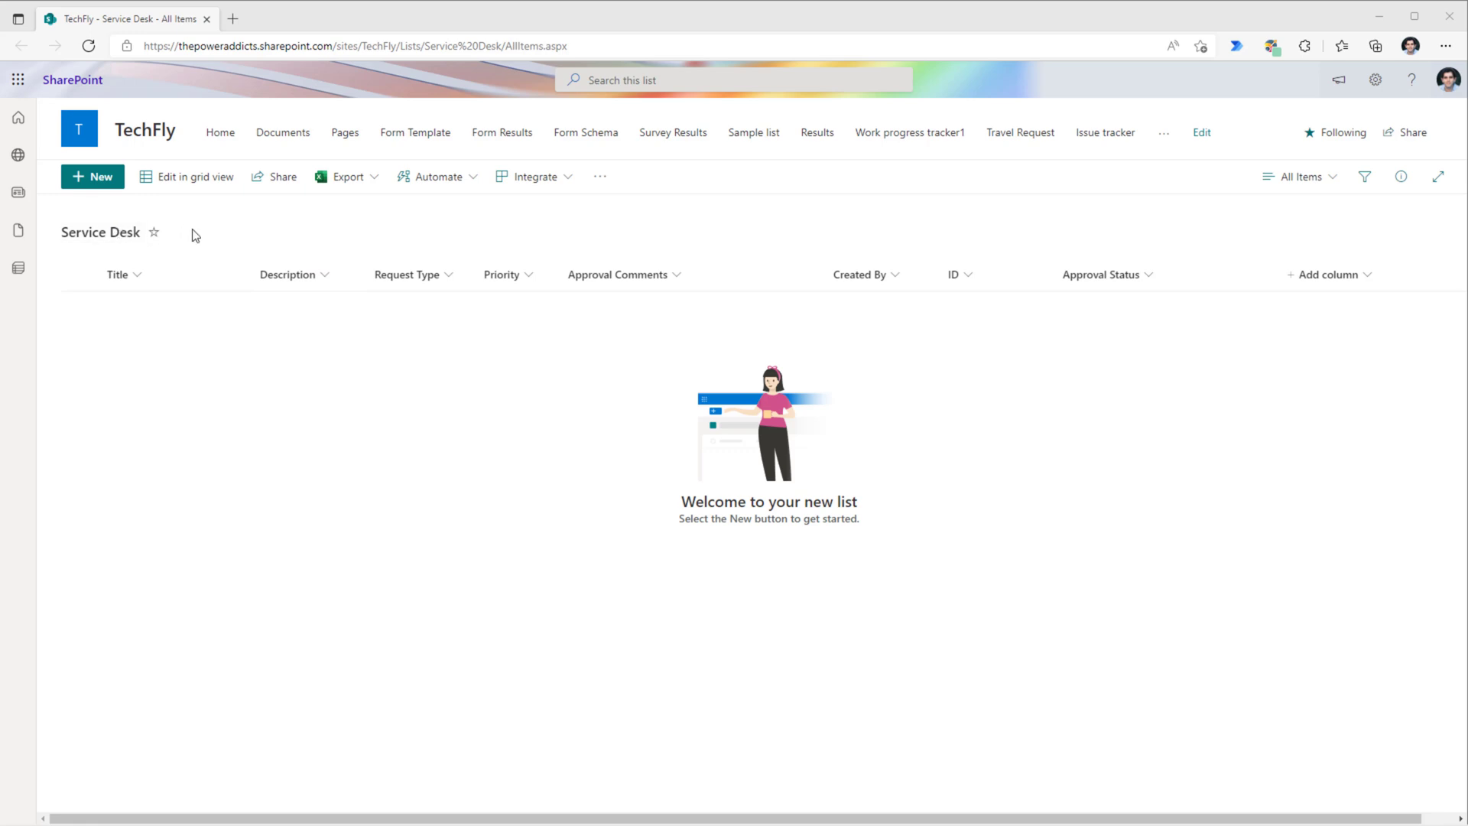
Step: Open a new Service Desk item form, view its Request Type choices, and close the form without saving
{"action": "left_click", "coordinate": [93, 176]}
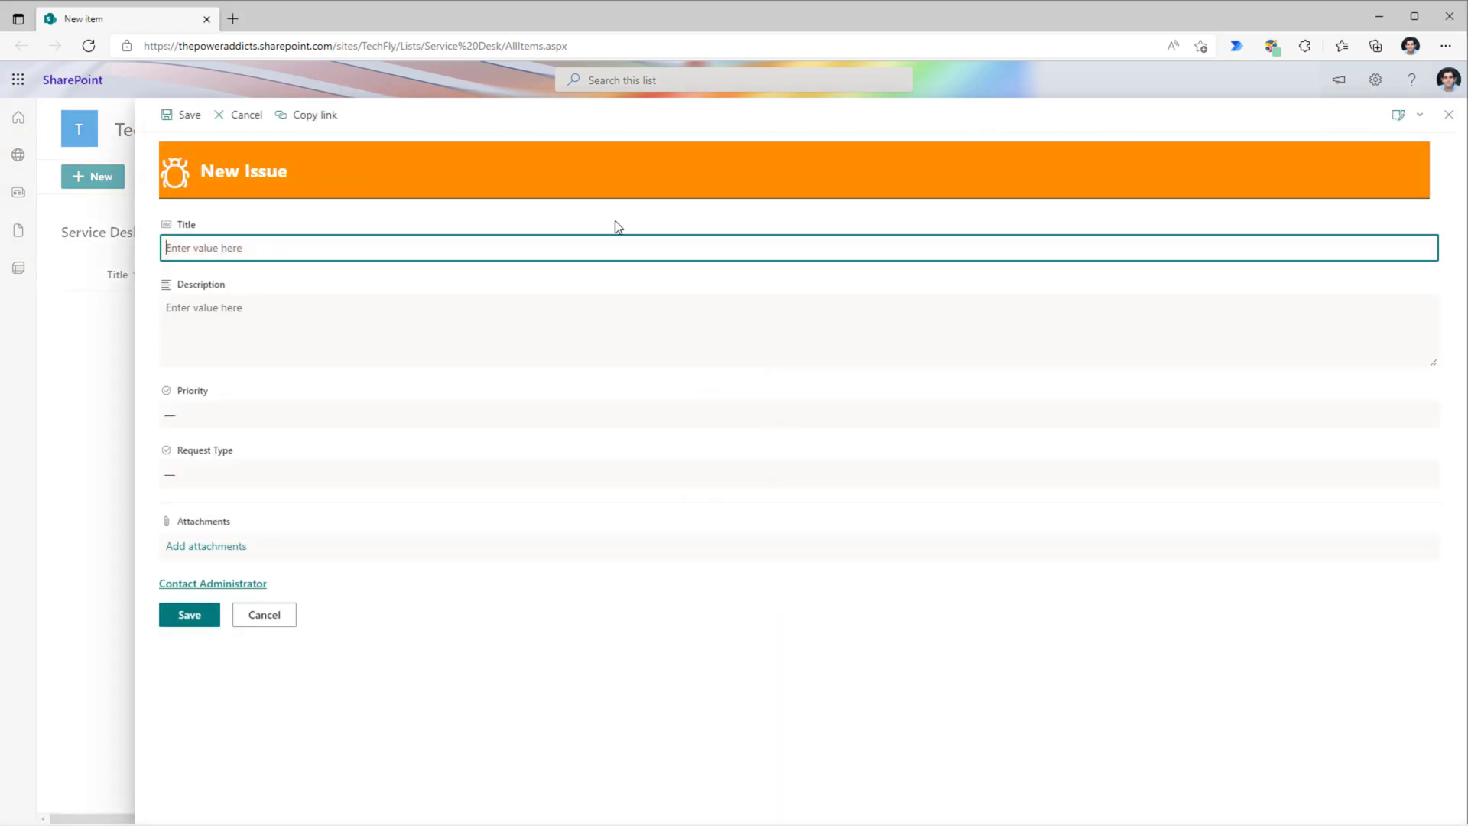
{"action": "left_click", "coordinate": [232, 472]}
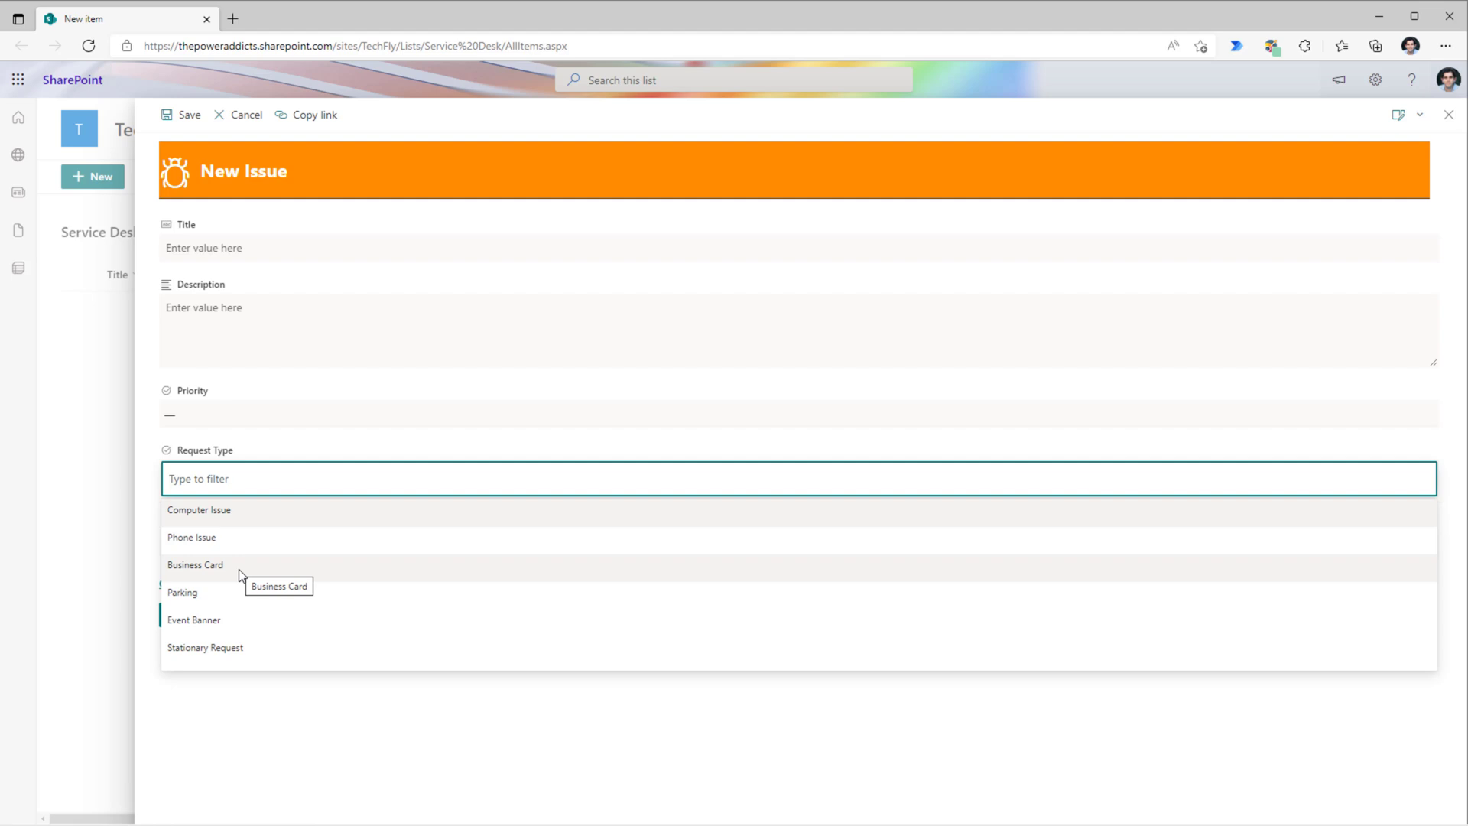
{"action": "left_click", "coordinate": [1449, 115]}
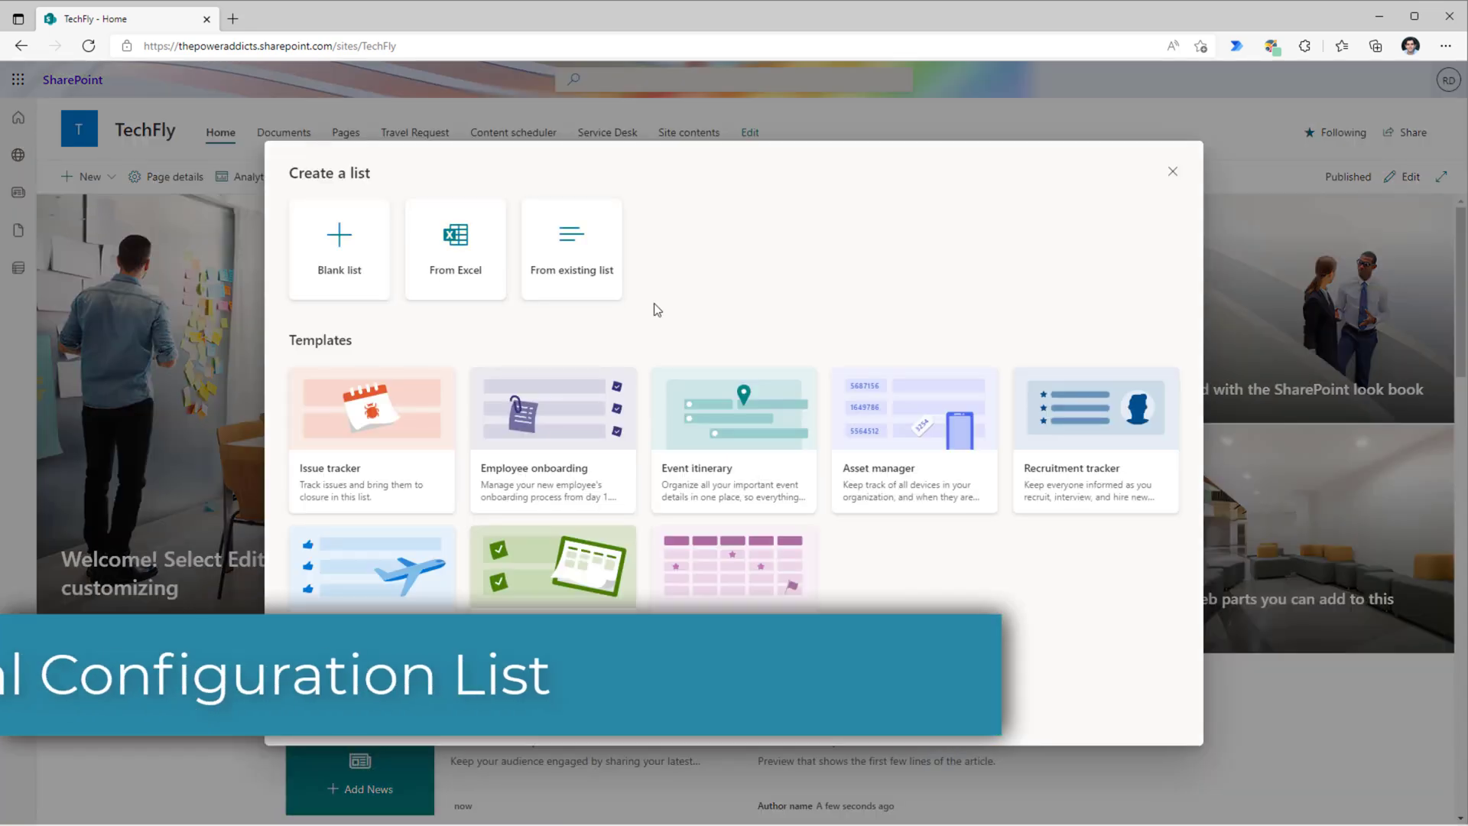
Step: Create a blank list named Approval Matrix on the TechFly site
{"action": "left_click", "coordinate": [339, 248]}
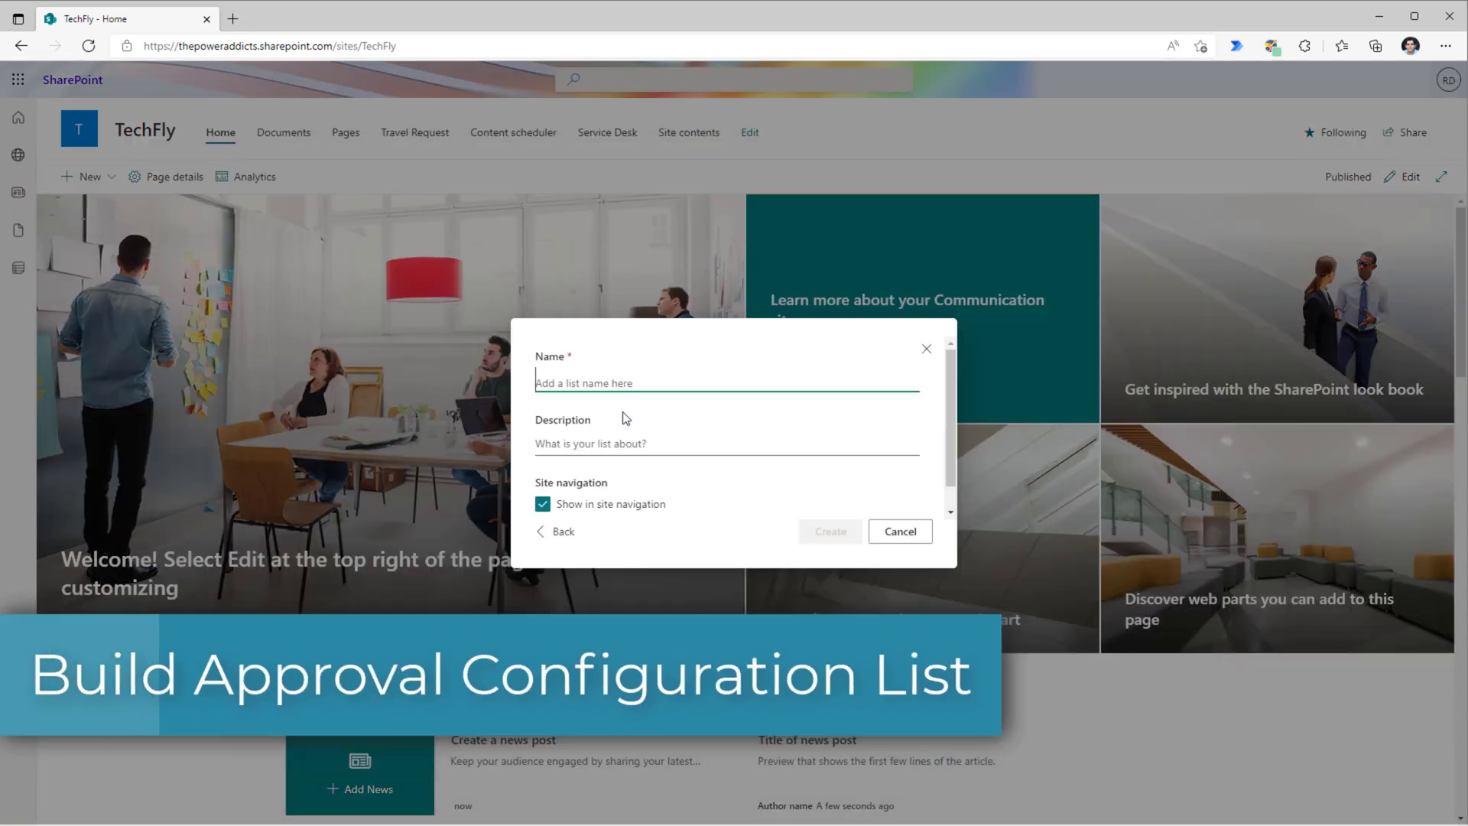
{"action": "type", "text": "Approval Matrix"}
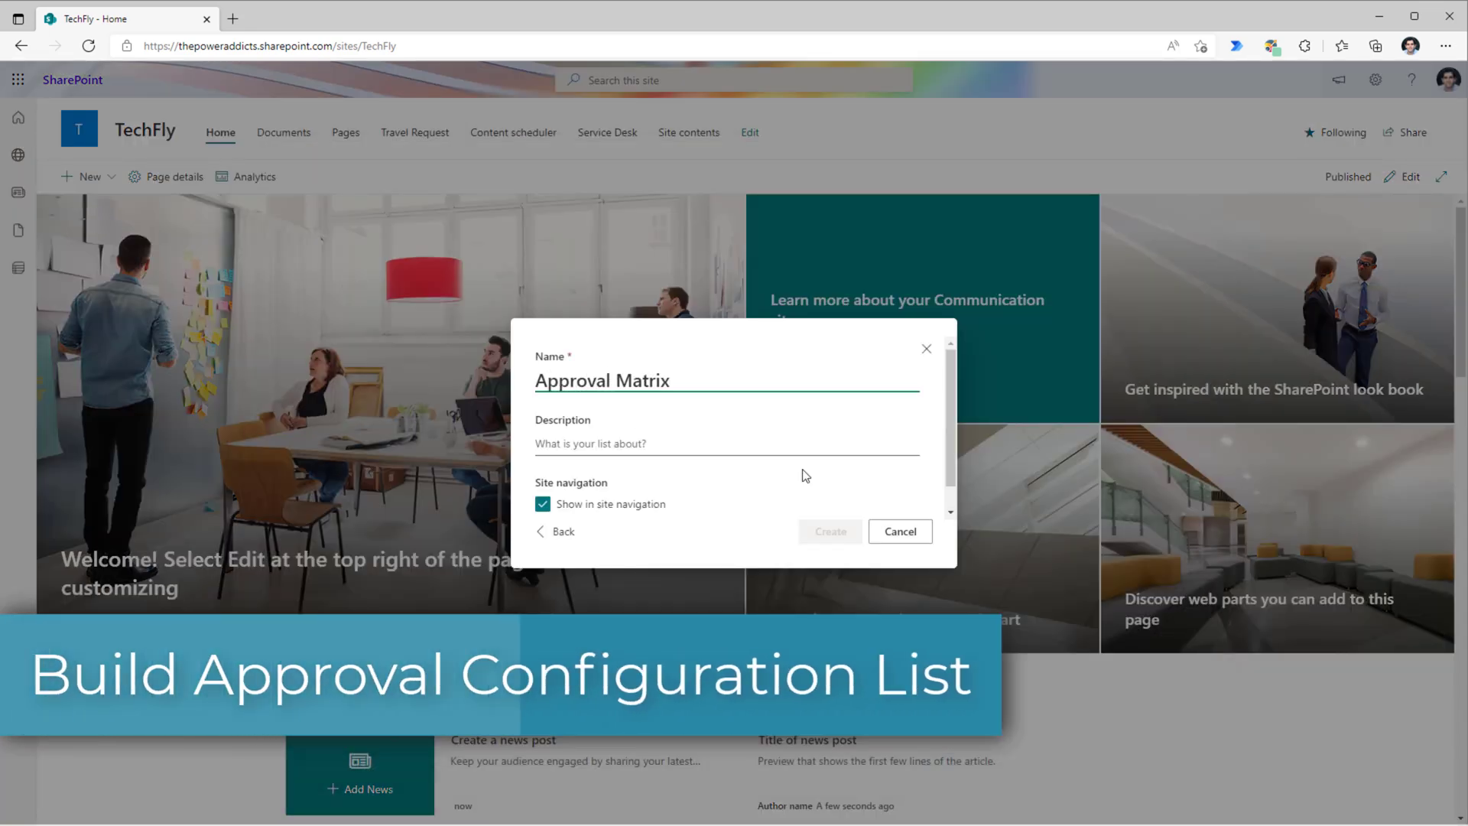
{"action": "left_click", "coordinate": [831, 530]}
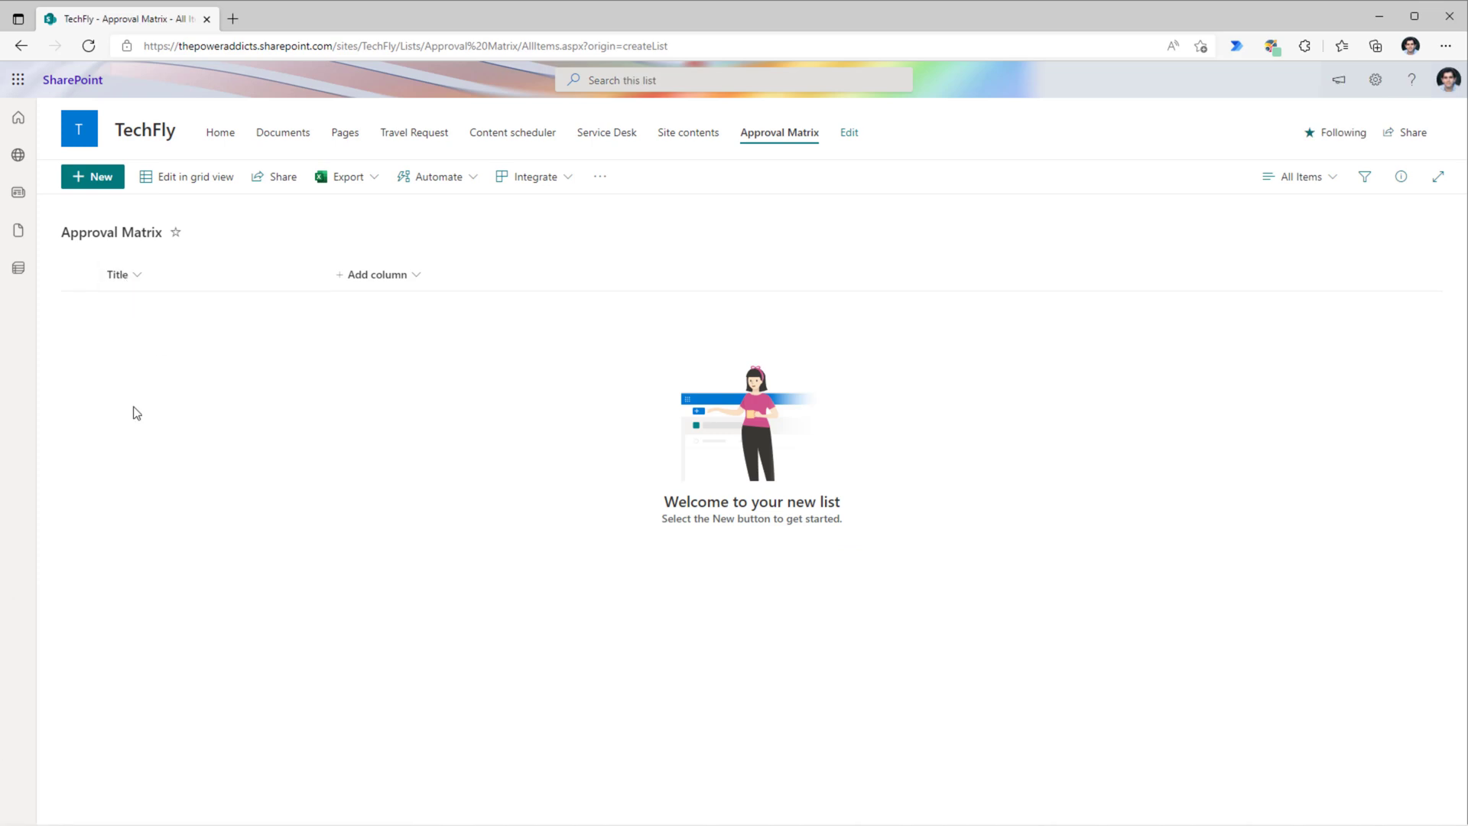
Step: Add a Yes/No column named Approval Required to the Approval Matrix list
{"action": "left_click", "coordinate": [389, 278]}
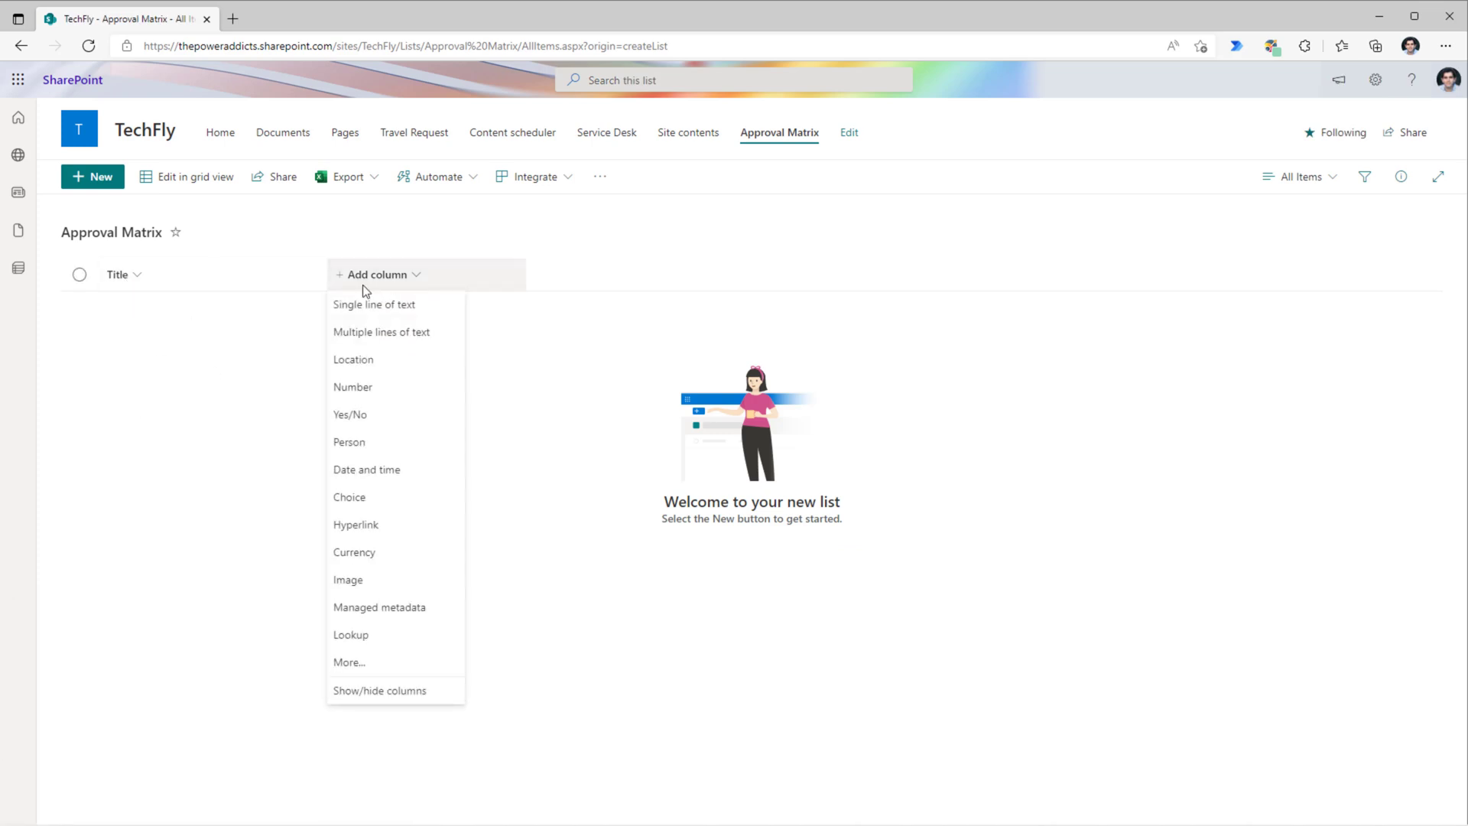
{"action": "left_click", "coordinate": [374, 416]}
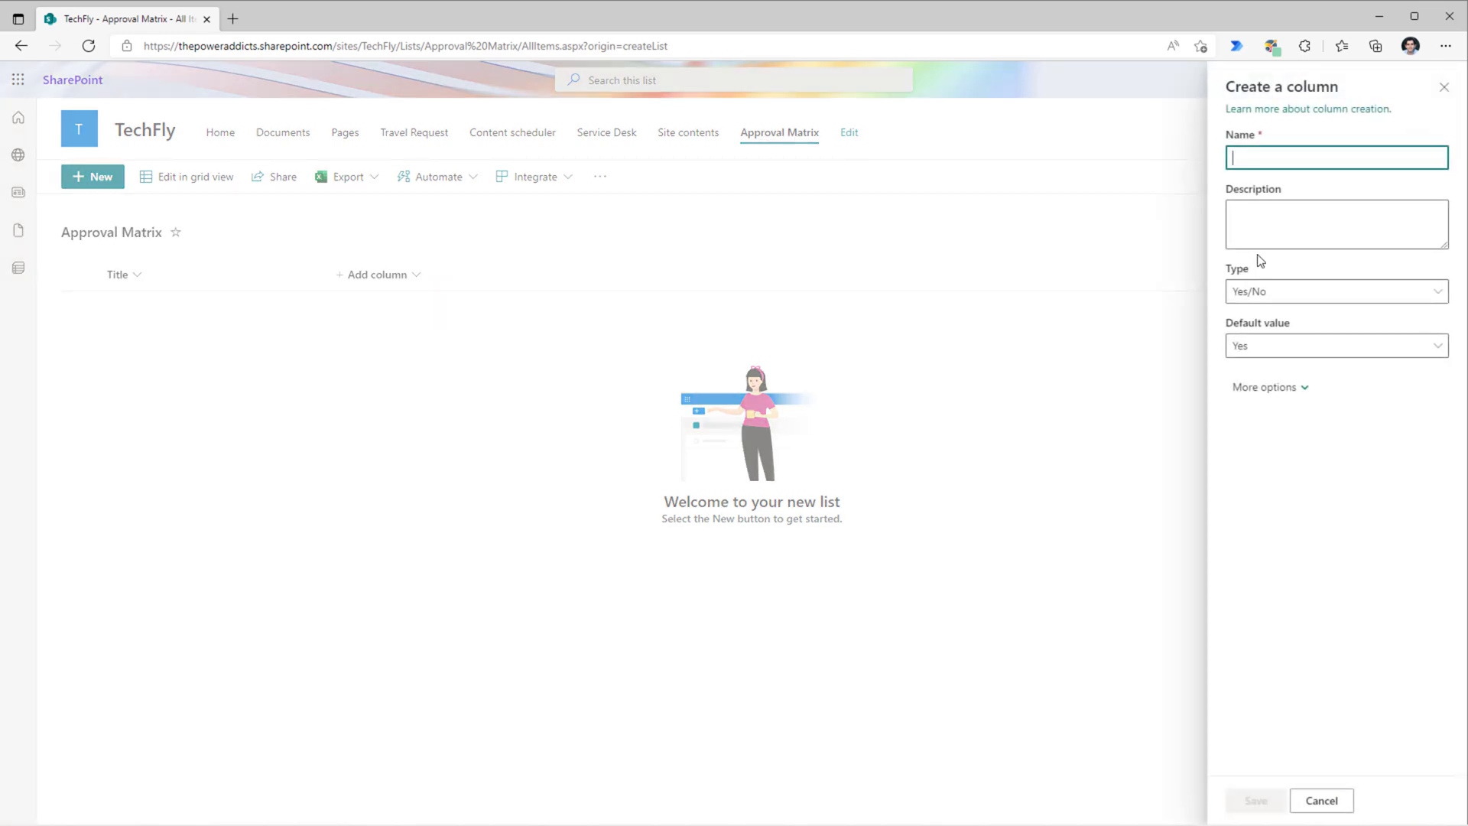
{"action": "type", "text": "Approval Required"}
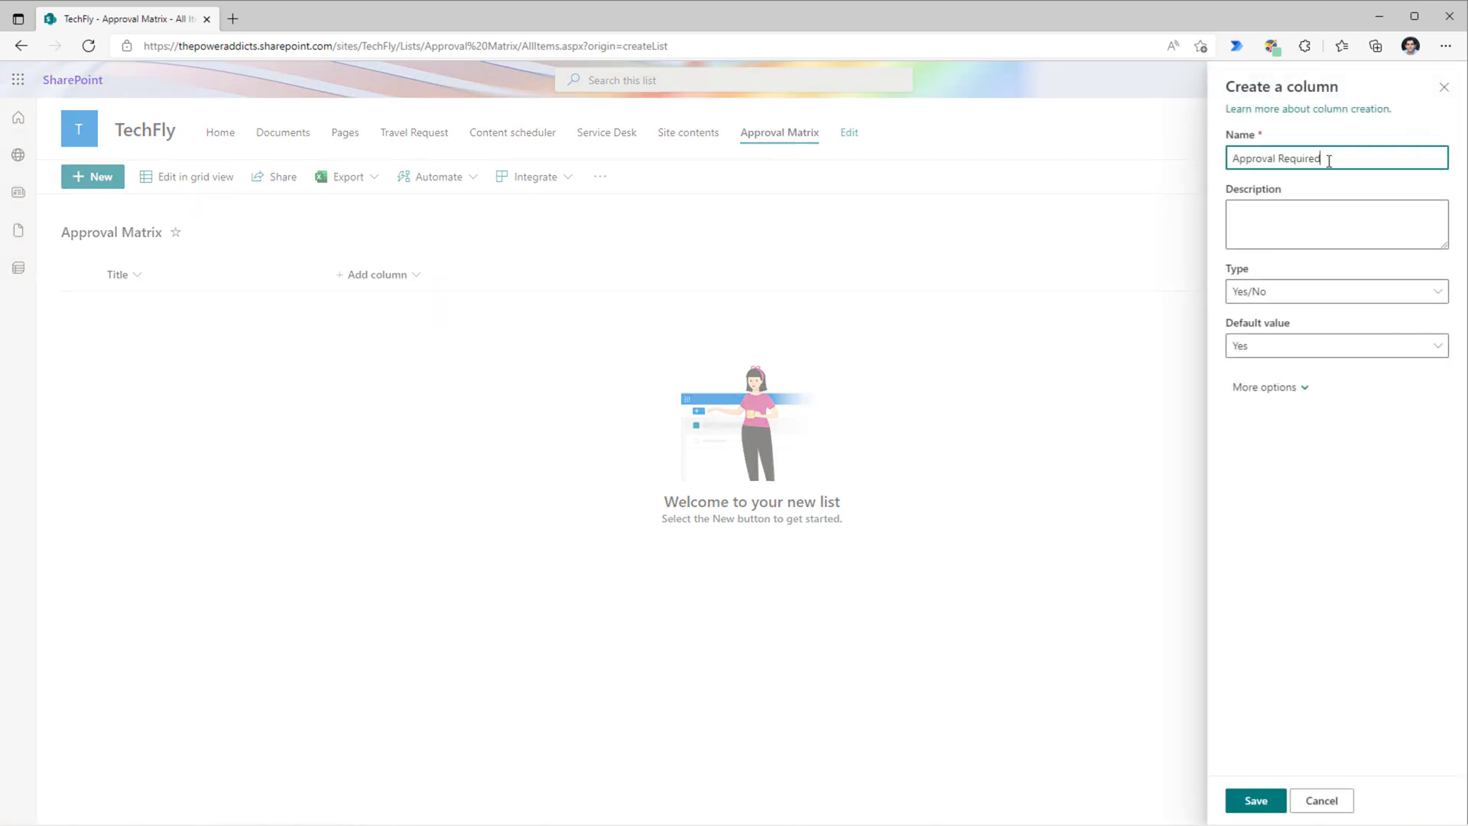
{"action": "left_click", "coordinate": [1275, 805]}
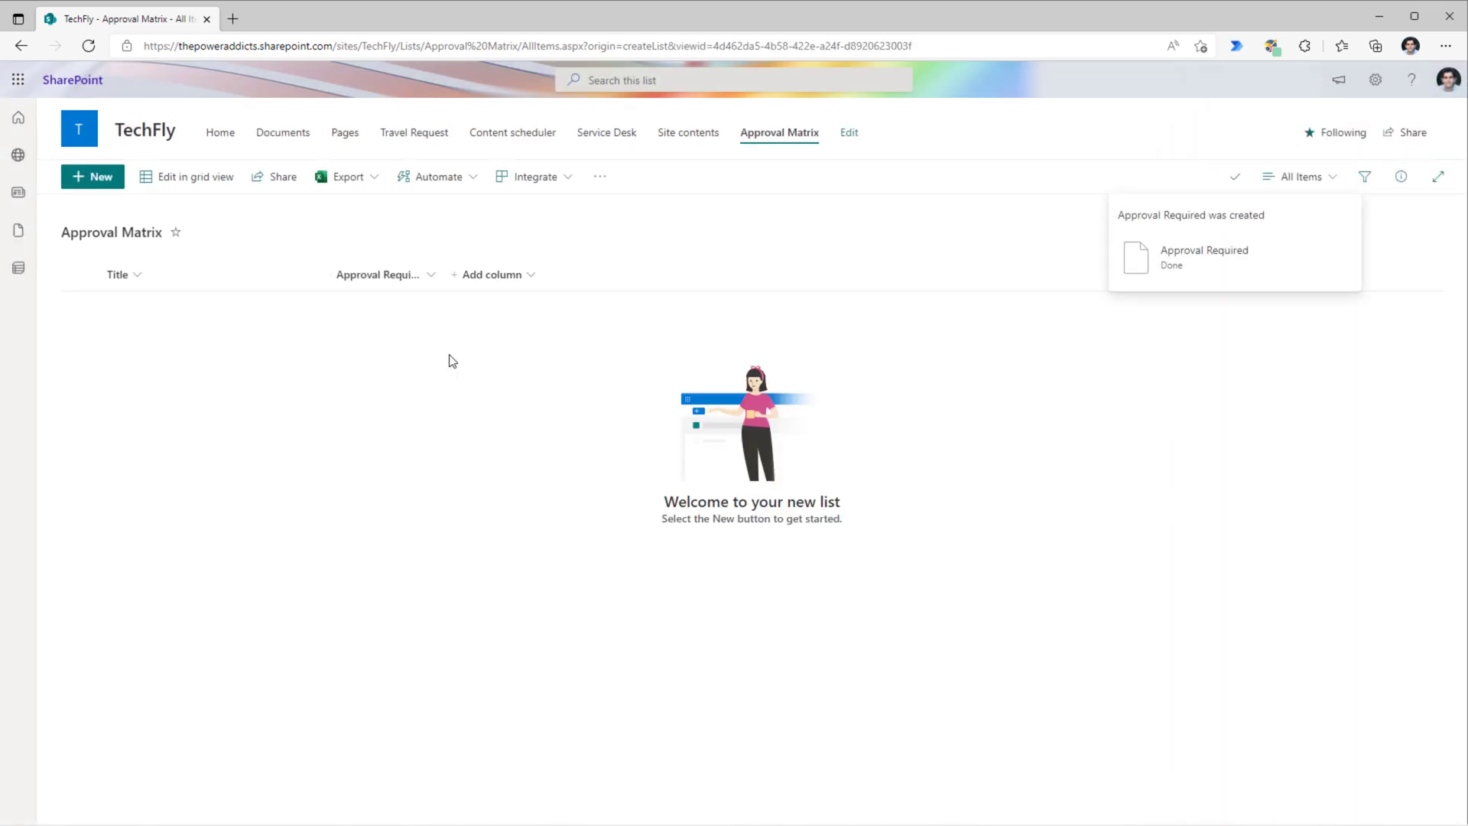
Step: Add a Yes/No column named Manager Approval Needed to the list
{"action": "left_click", "coordinate": [587, 283]}
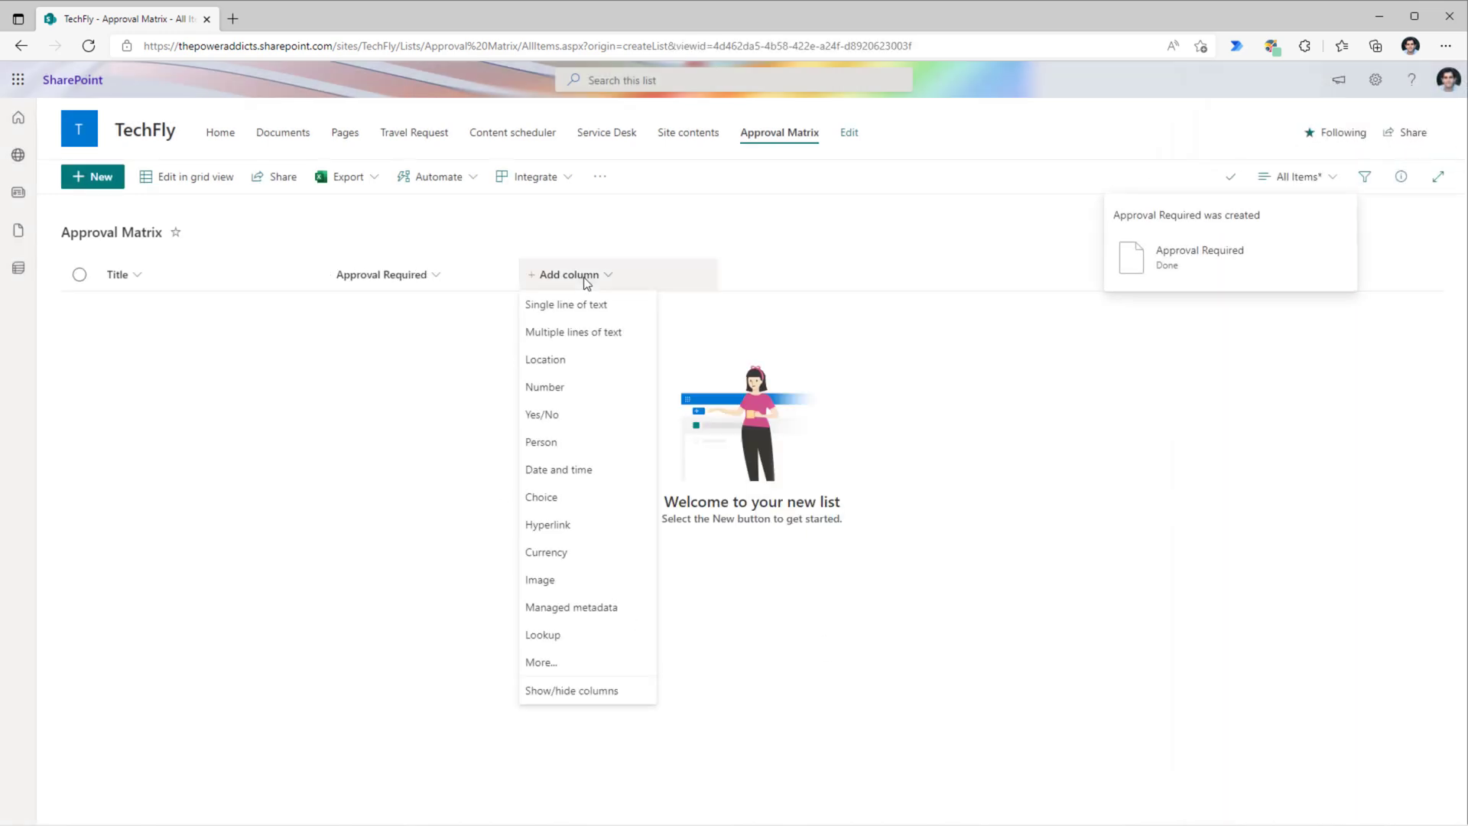
{"action": "left_click", "coordinate": [552, 416]}
{"action": "type", "text": "Manager Approval Needed"}
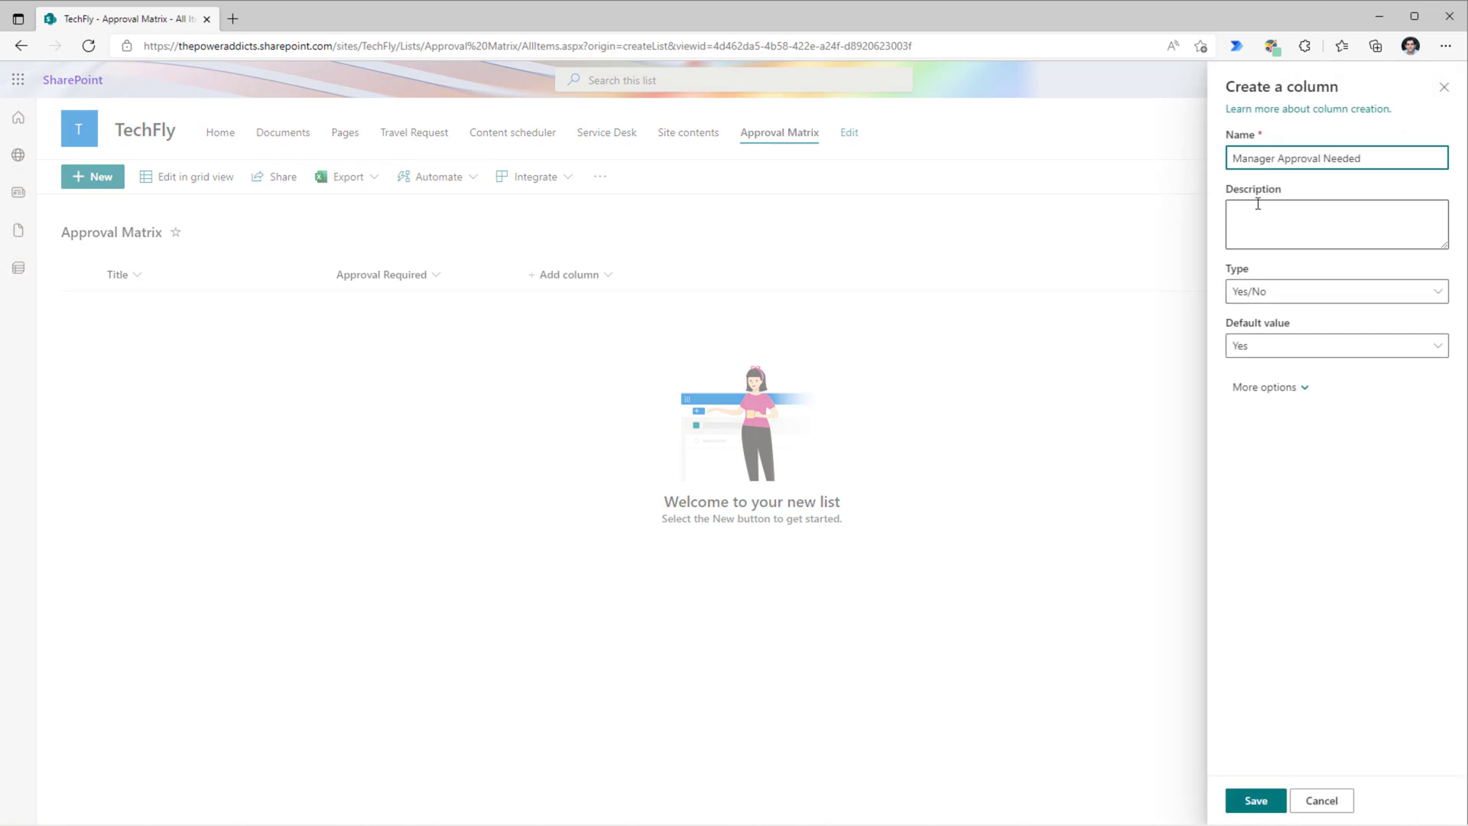
{"action": "left_click", "coordinate": [1255, 800]}
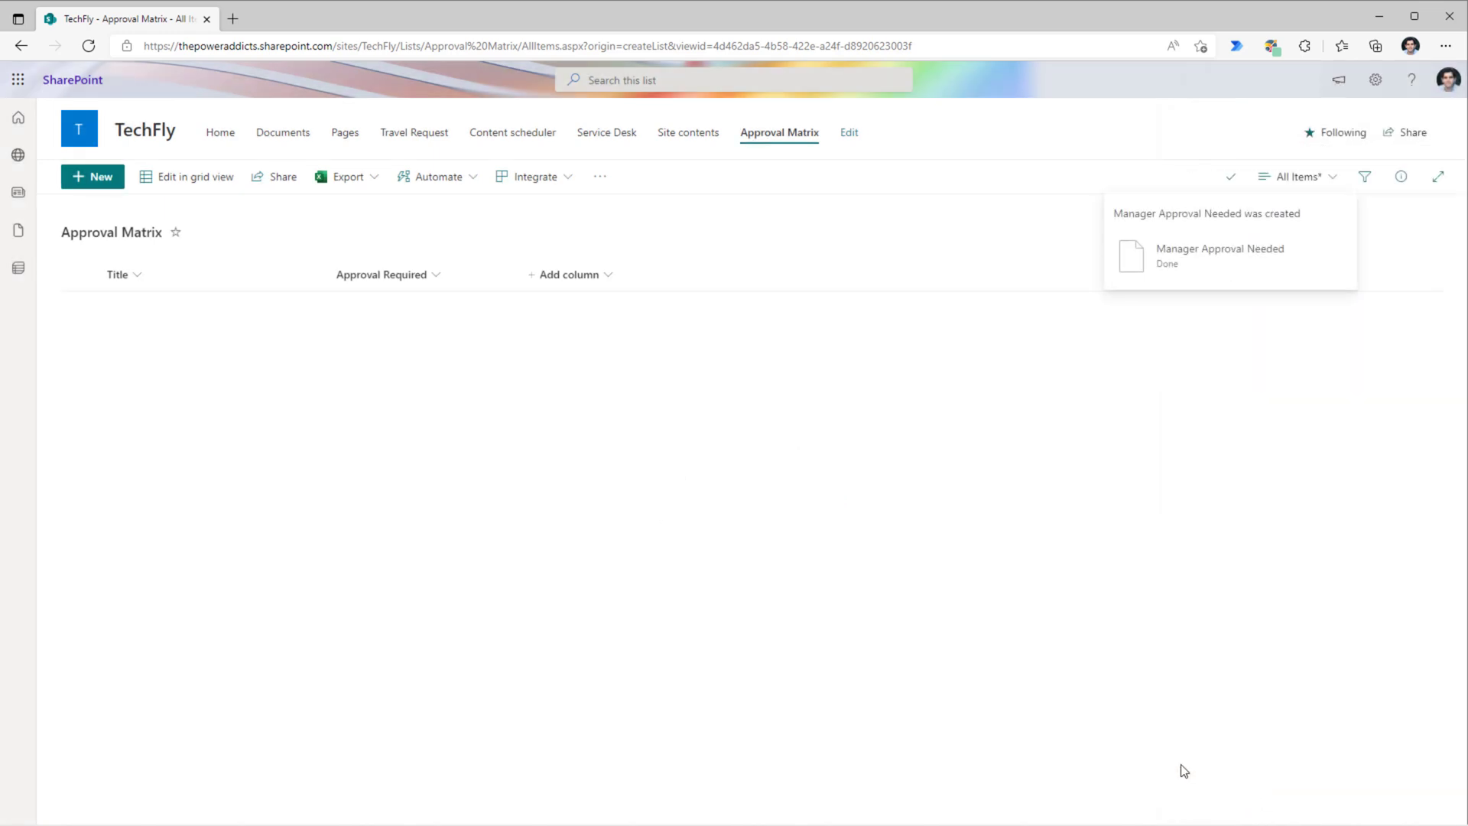
Step: Define a Choice column named Approval Type with only the choices First to Respond and Everyone must Approve
{"action": "left_click", "coordinate": [745, 275]}
{"action": "left_click", "coordinate": [743, 509]}
{"action": "type", "text": "Approval Type"}
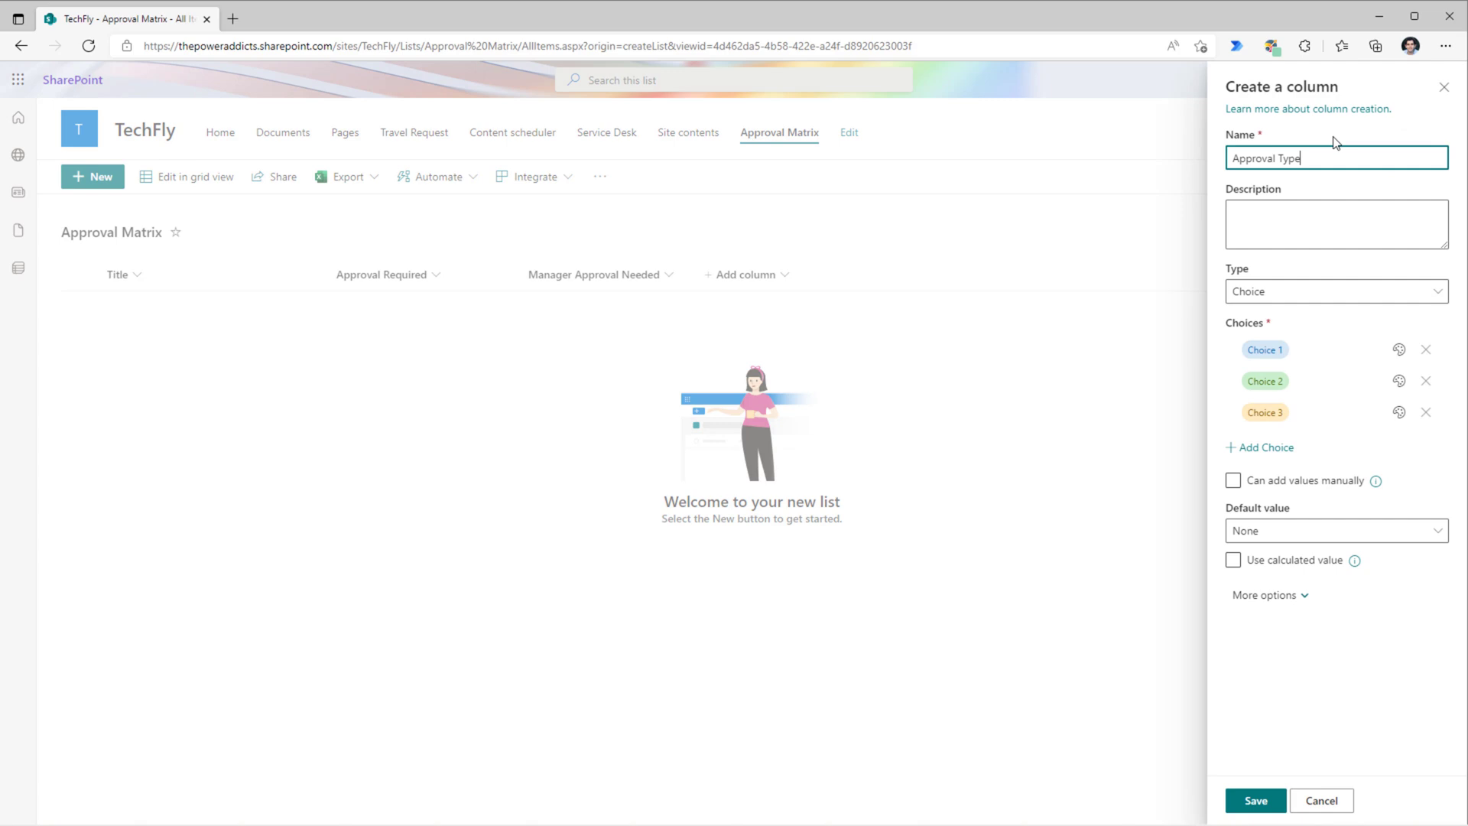
{"action": "left_click", "coordinate": [1265, 350]}
{"action": "type", "text": "First to Respond"}
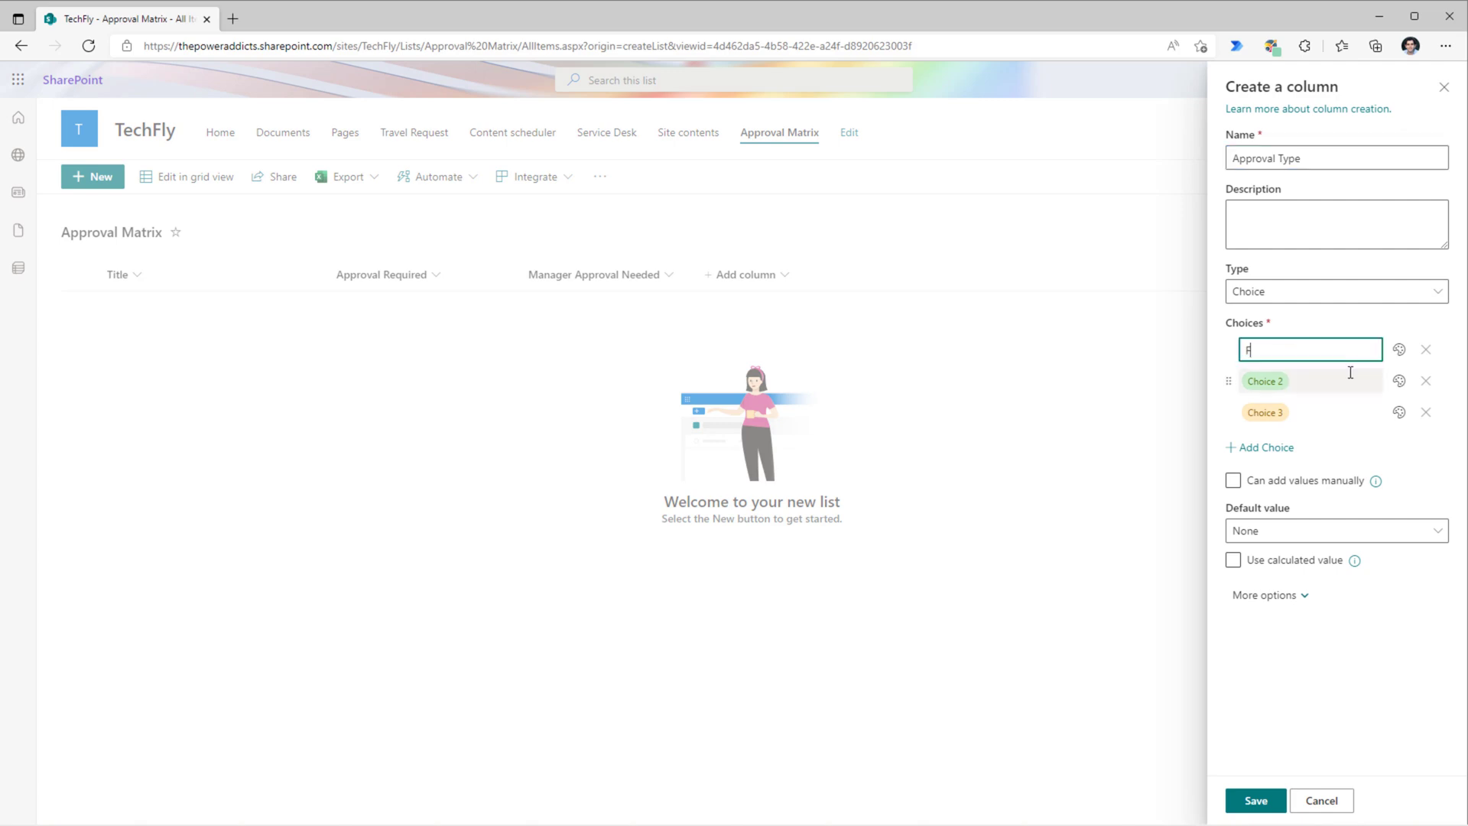
{"action": "left_click", "coordinate": [1320, 387]}
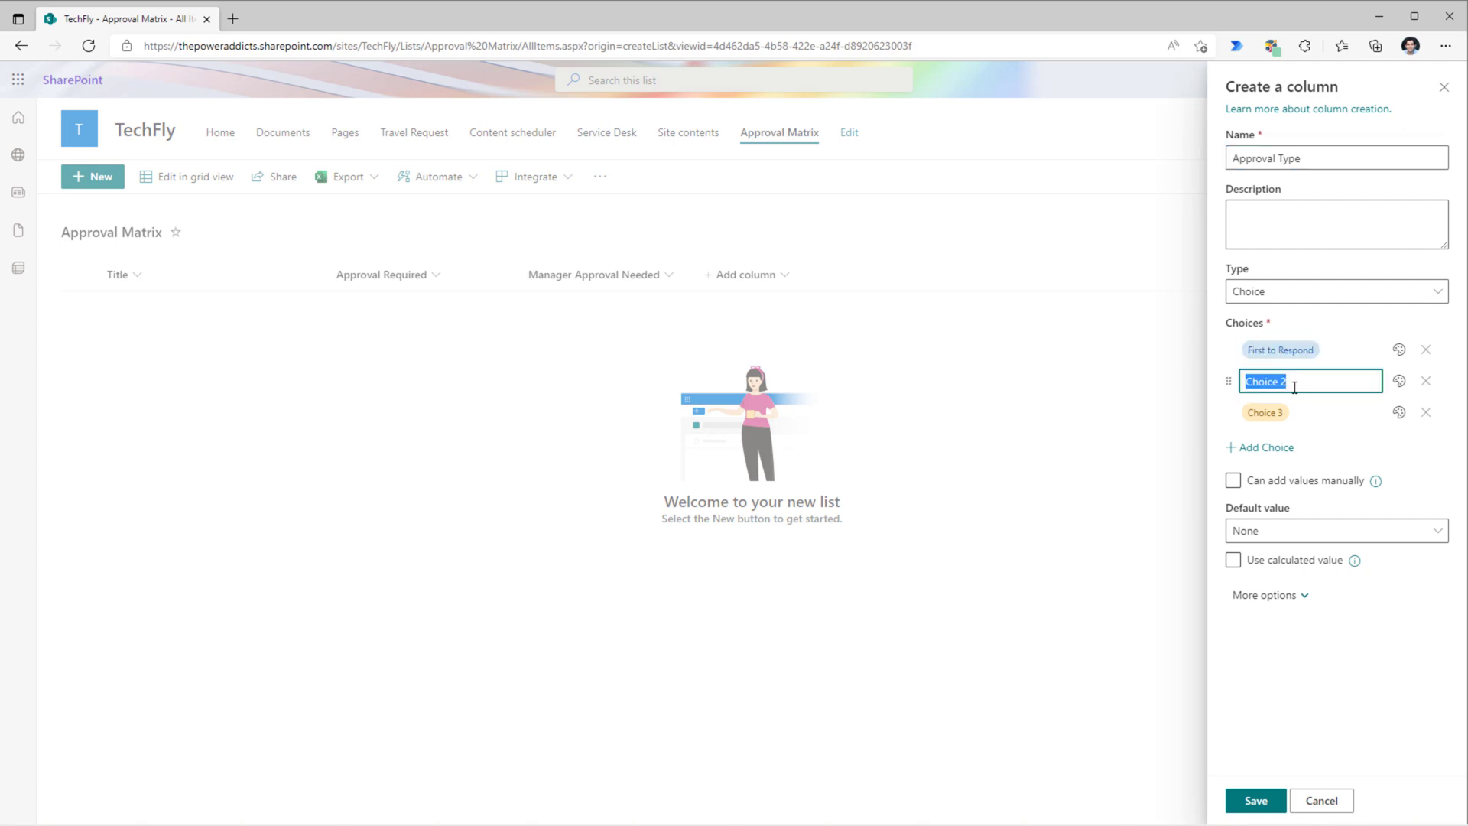
{"action": "type", "text": "Everyone must Approve"}
{"action": "left_click", "coordinate": [1426, 412]}
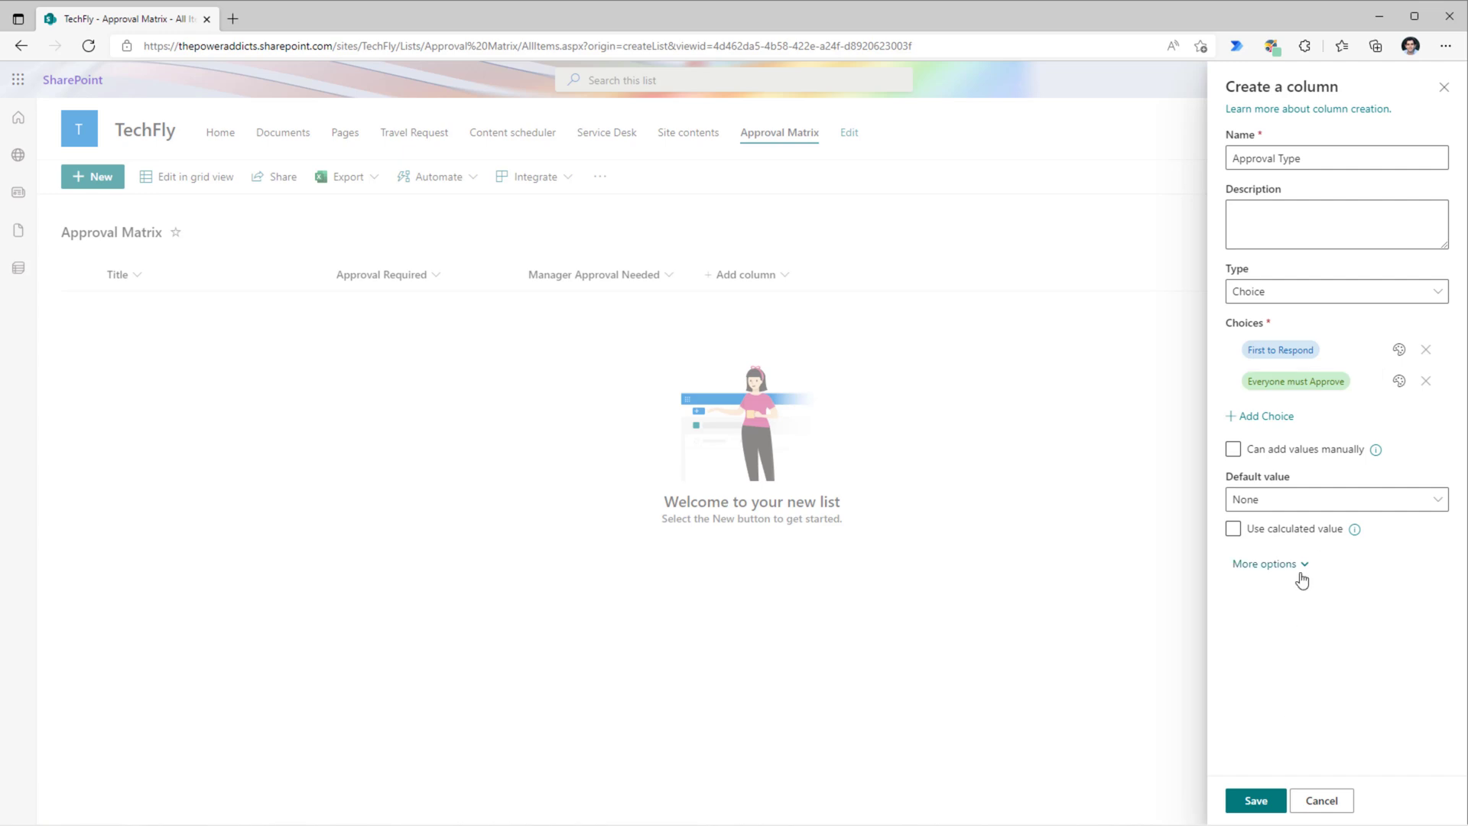
Step: Set the Approval Type column's default value to First to Respond and save the column
{"action": "left_click", "coordinate": [1292, 500]}
{"action": "left_click", "coordinate": [1292, 552]}
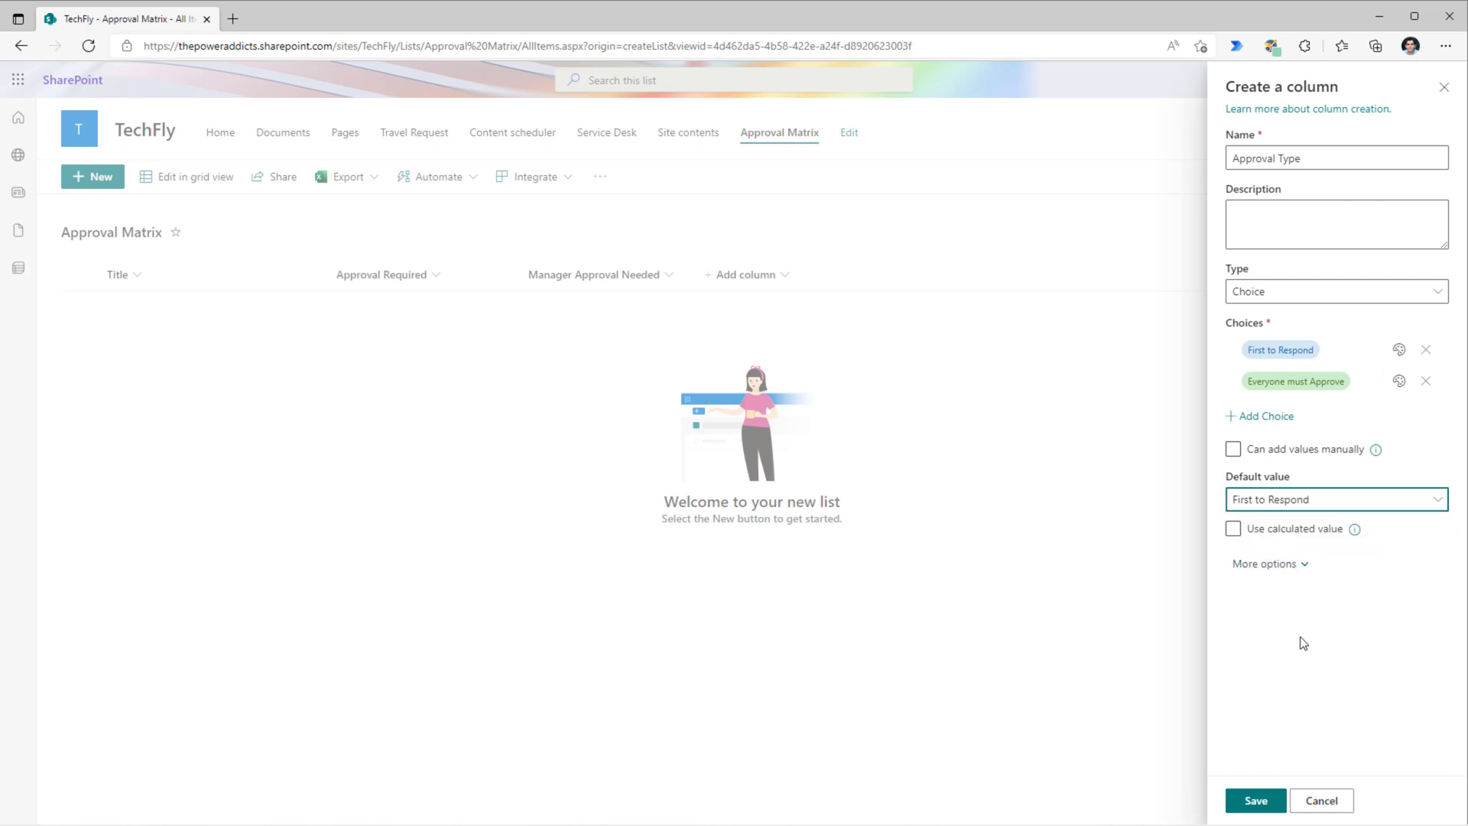
{"action": "left_click", "coordinate": [1256, 802]}
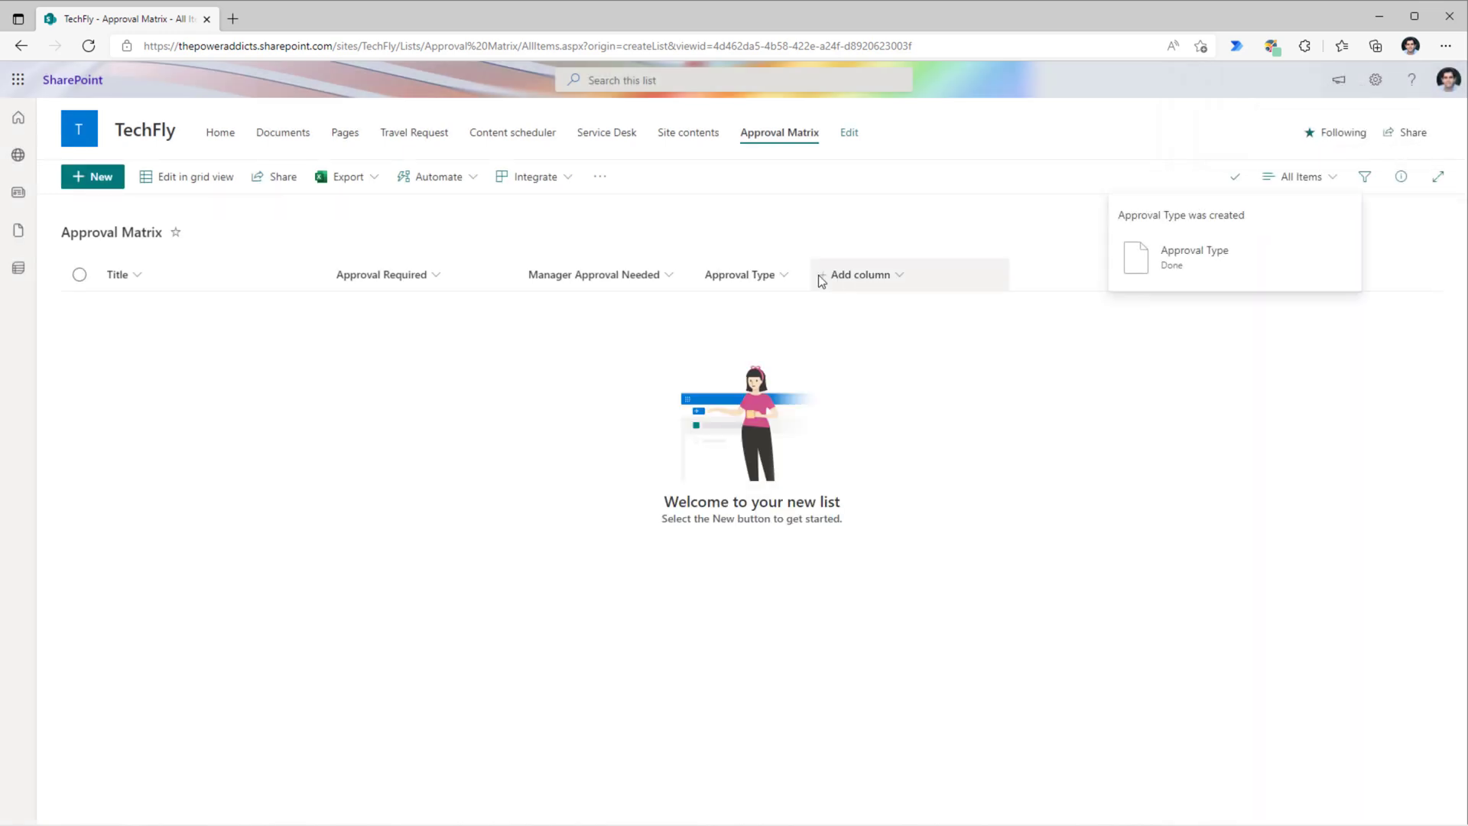
Step: Add a Person column named Approvers that allows selection of groups
{"action": "left_click", "coordinate": [939, 276]}
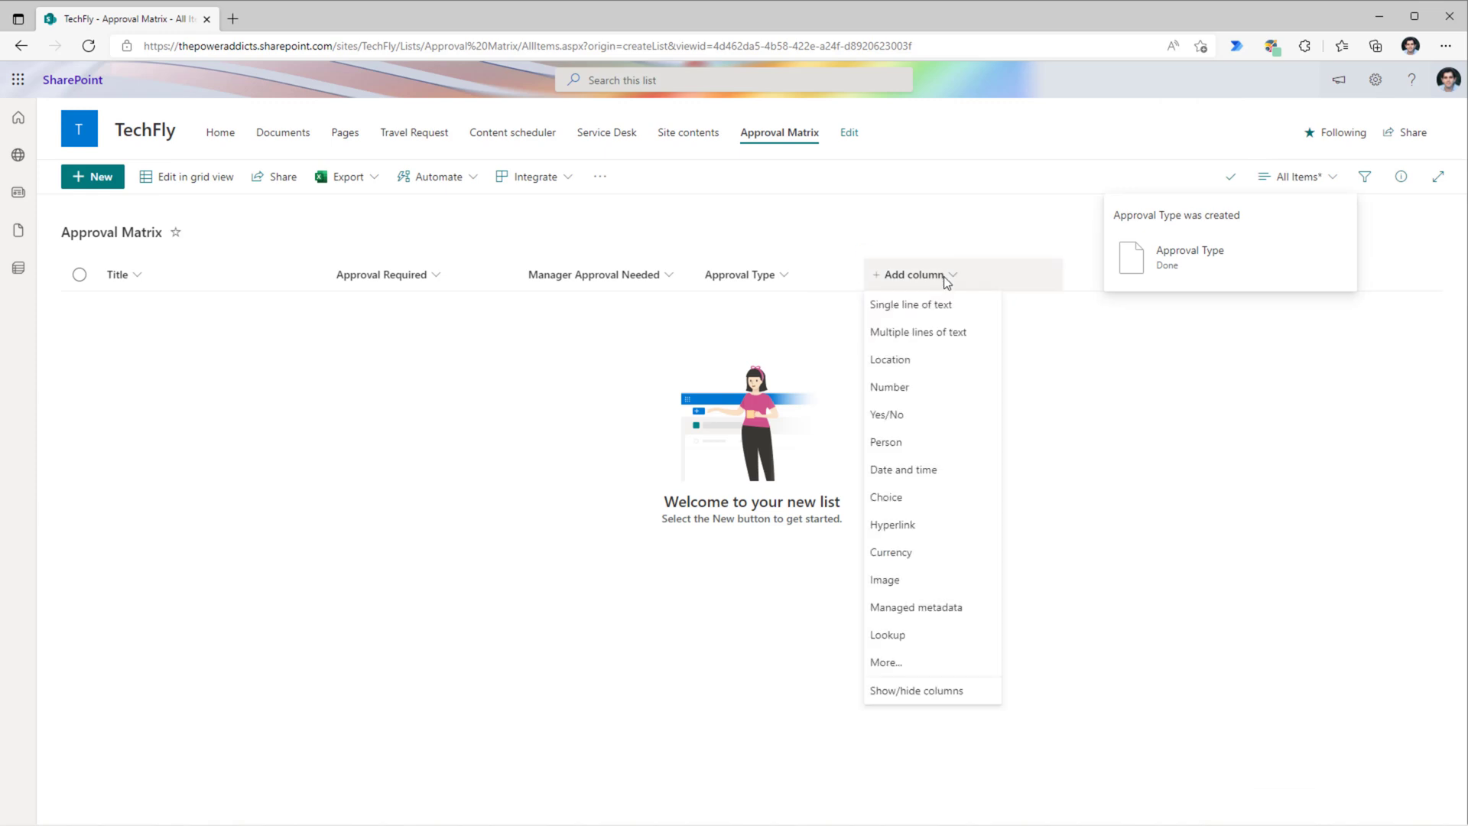
{"action": "left_click", "coordinate": [916, 445]}
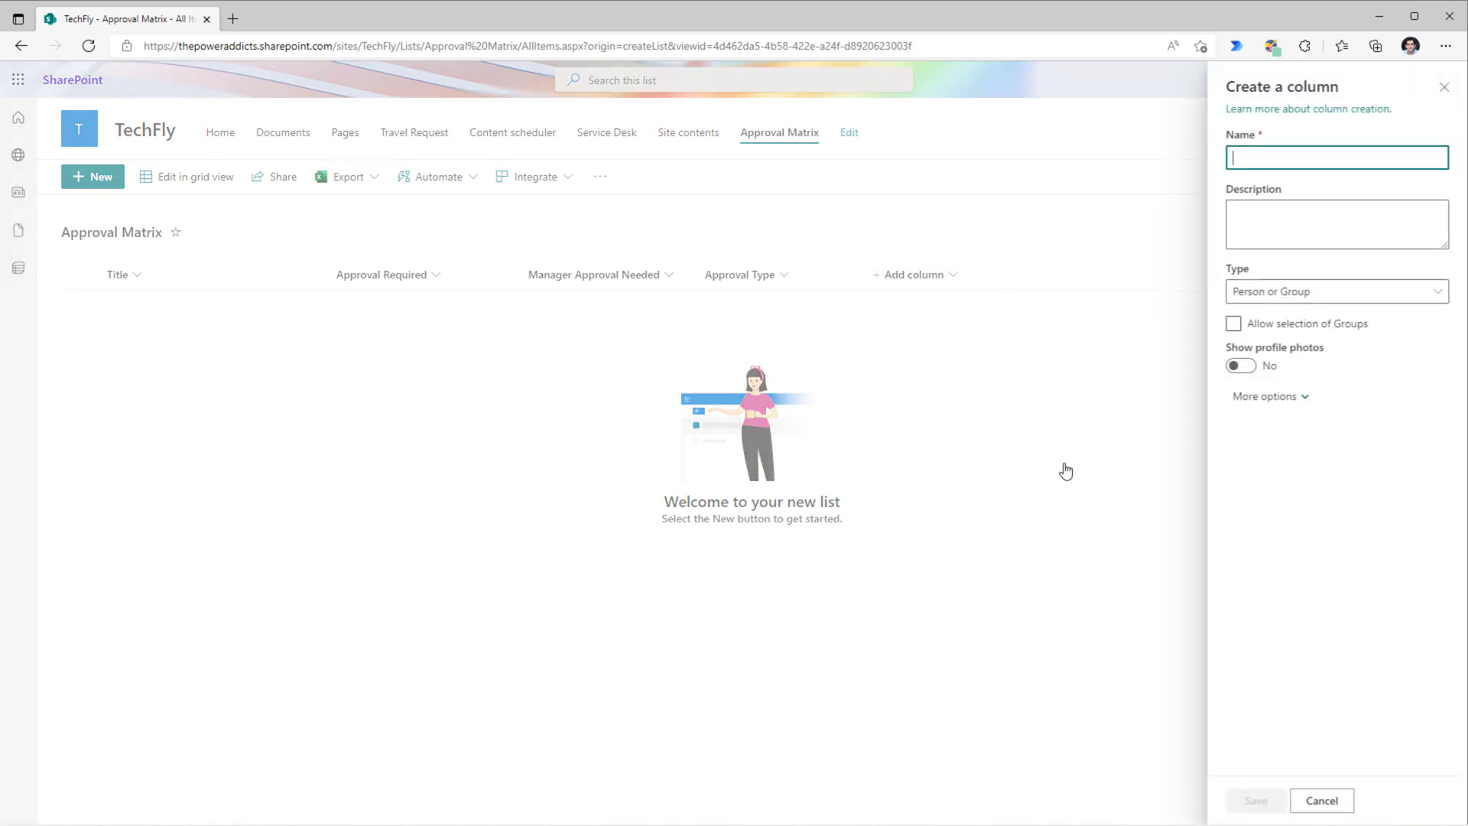
{"action": "type", "text": "Approvers"}
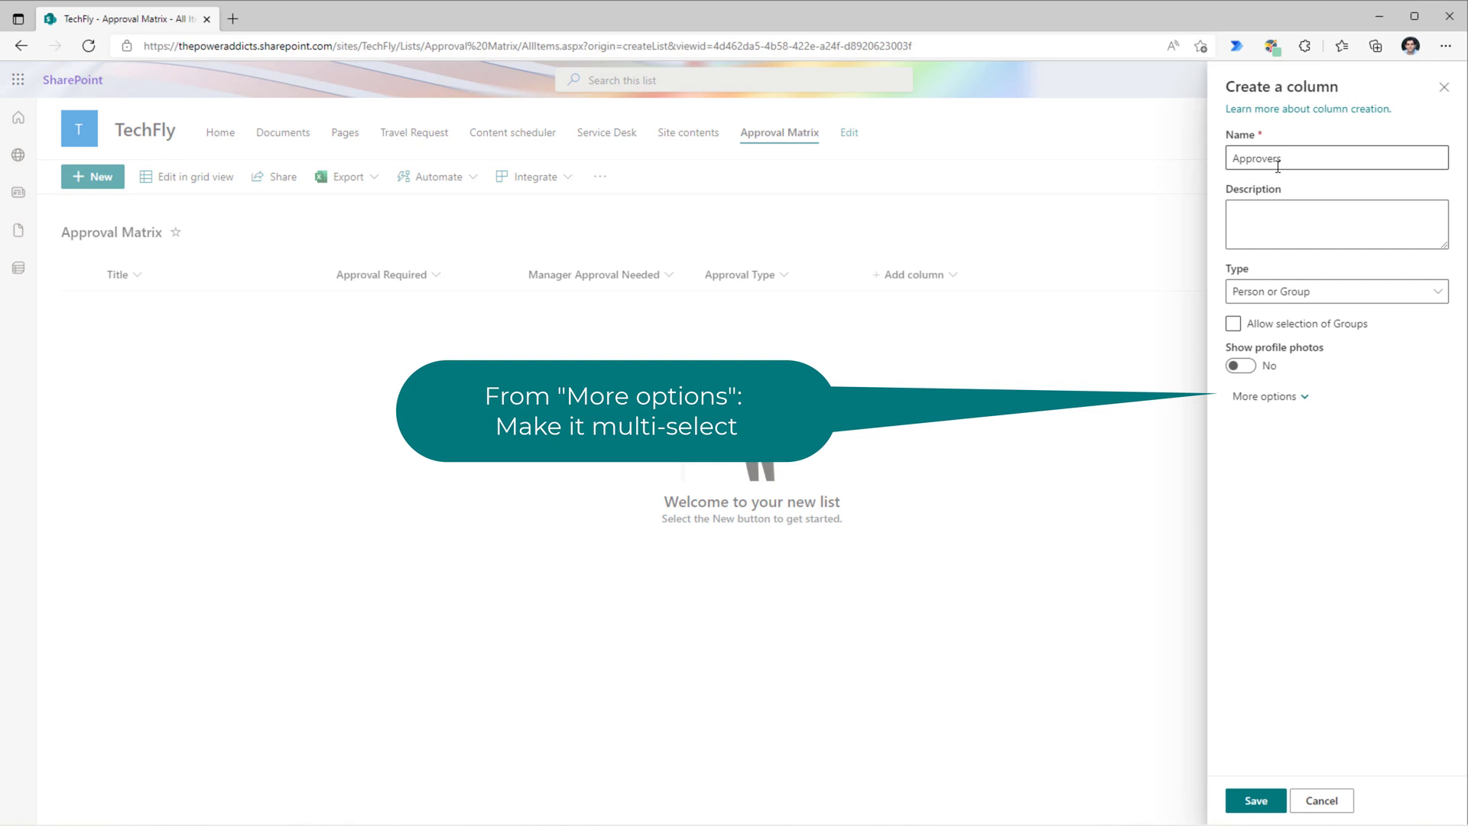
{"action": "left_click", "coordinate": [1236, 325]}
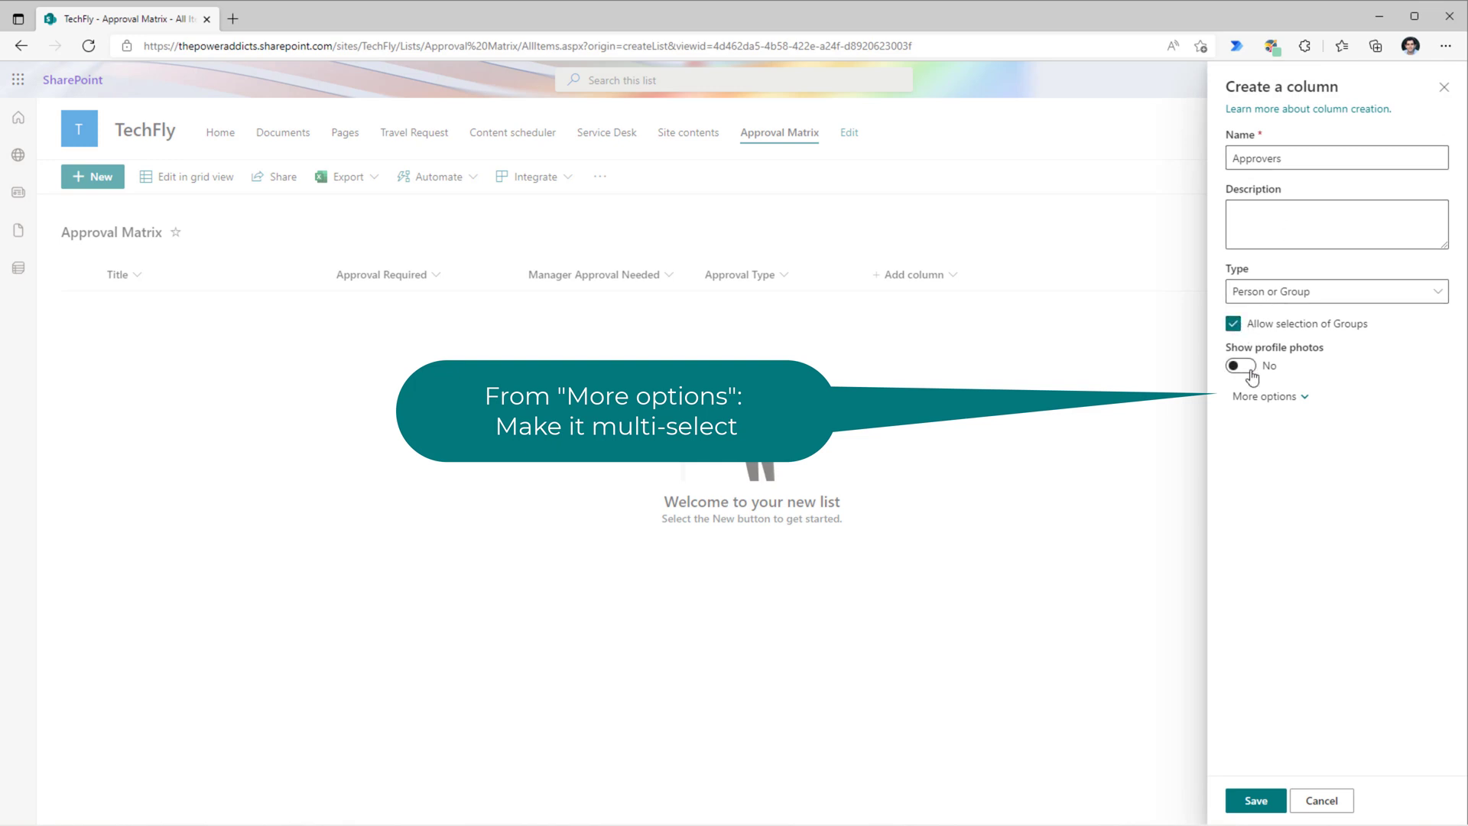
{"action": "left_click", "coordinate": [1254, 801]}
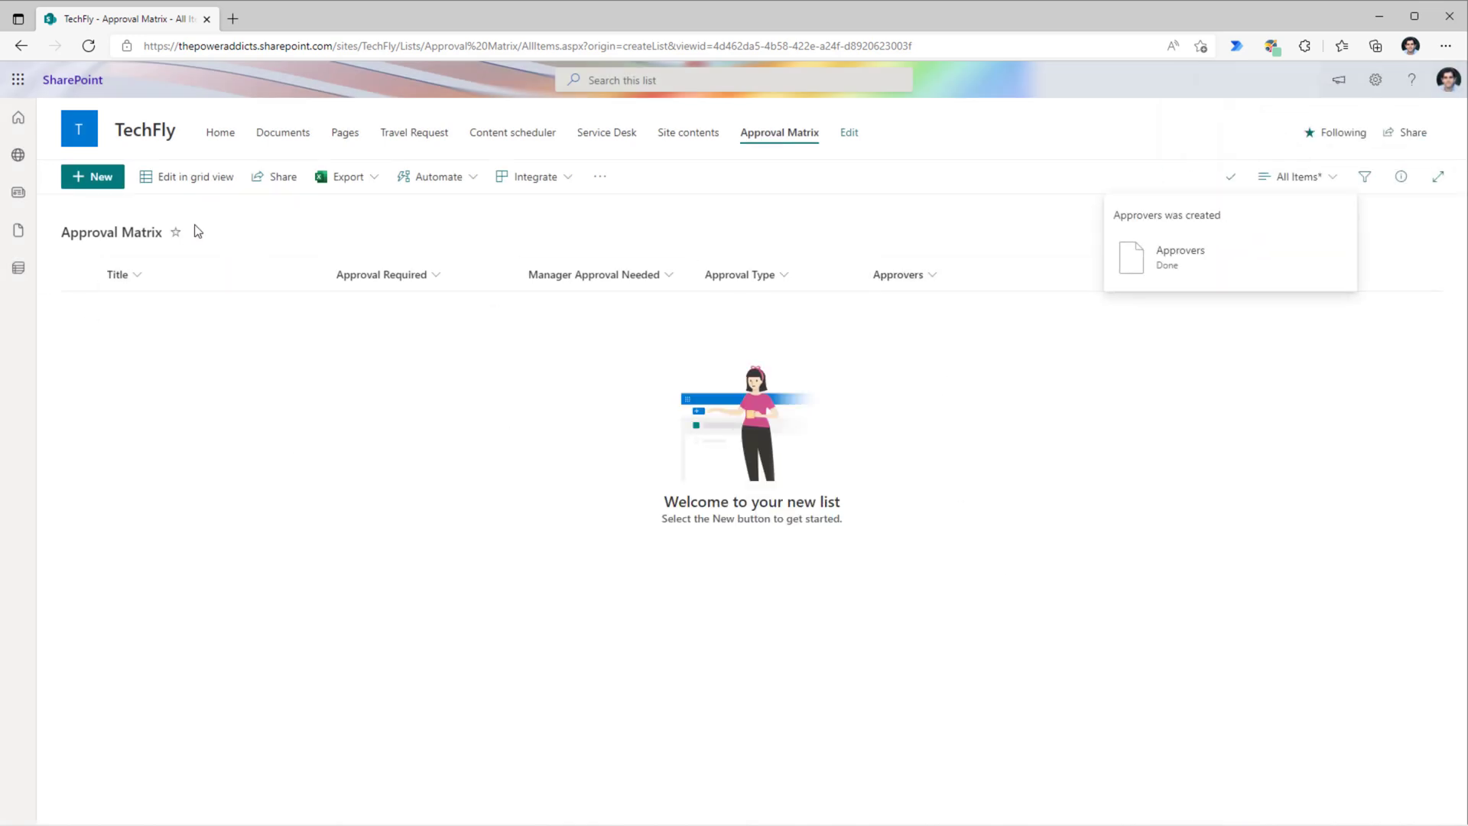
Step: Add items in grid view titled Business Card, Computer Issue, Phone Issue, Parking, Event Banner and Stationary Request
{"action": "left_click", "coordinate": [186, 177]}
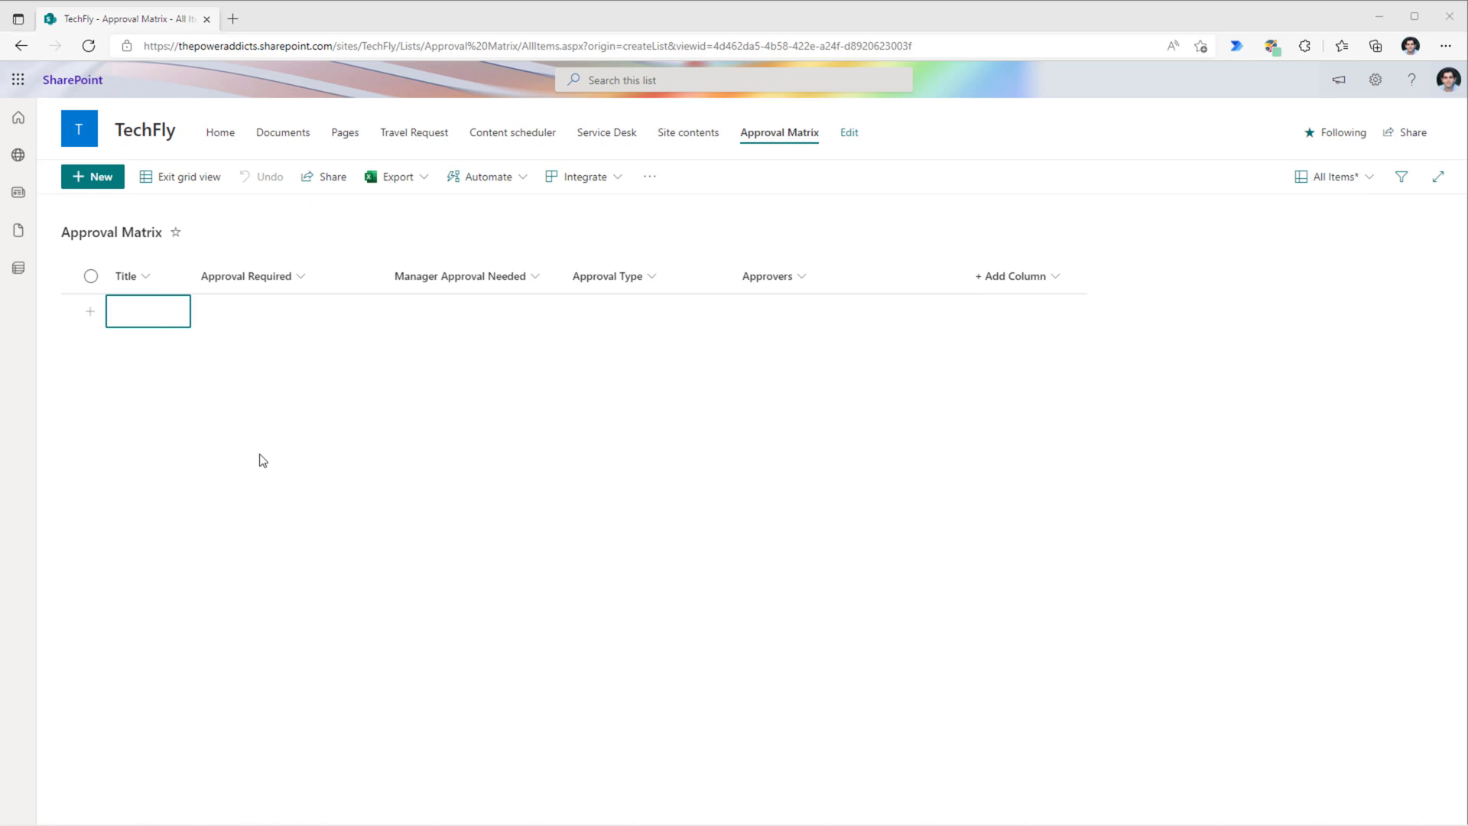
{"action": "type", "text": "Business Card"}
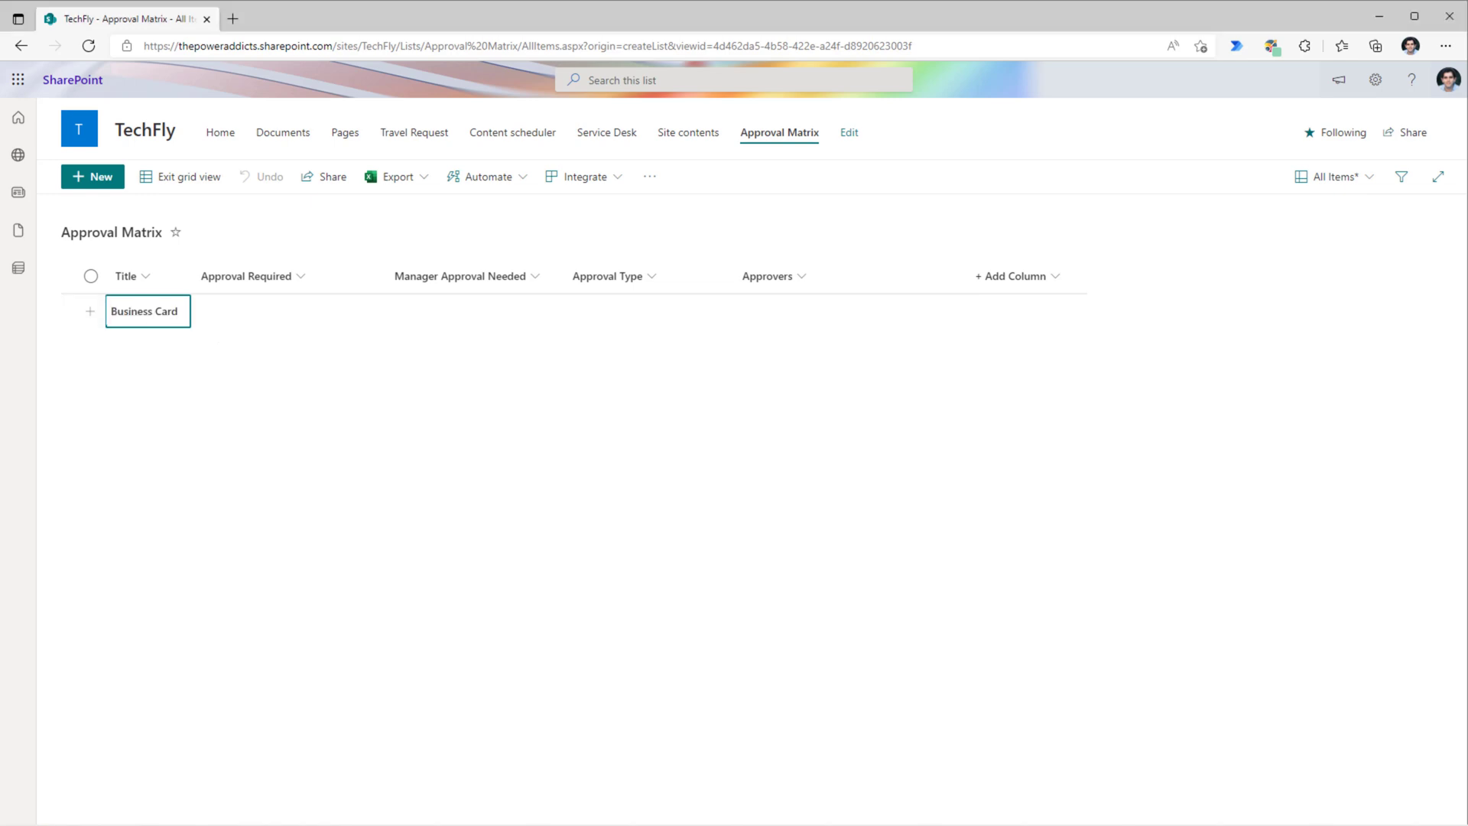
{"action": "type", "text": "Computer Issue Phone Issue Parking Event Banner Stationary Request"}
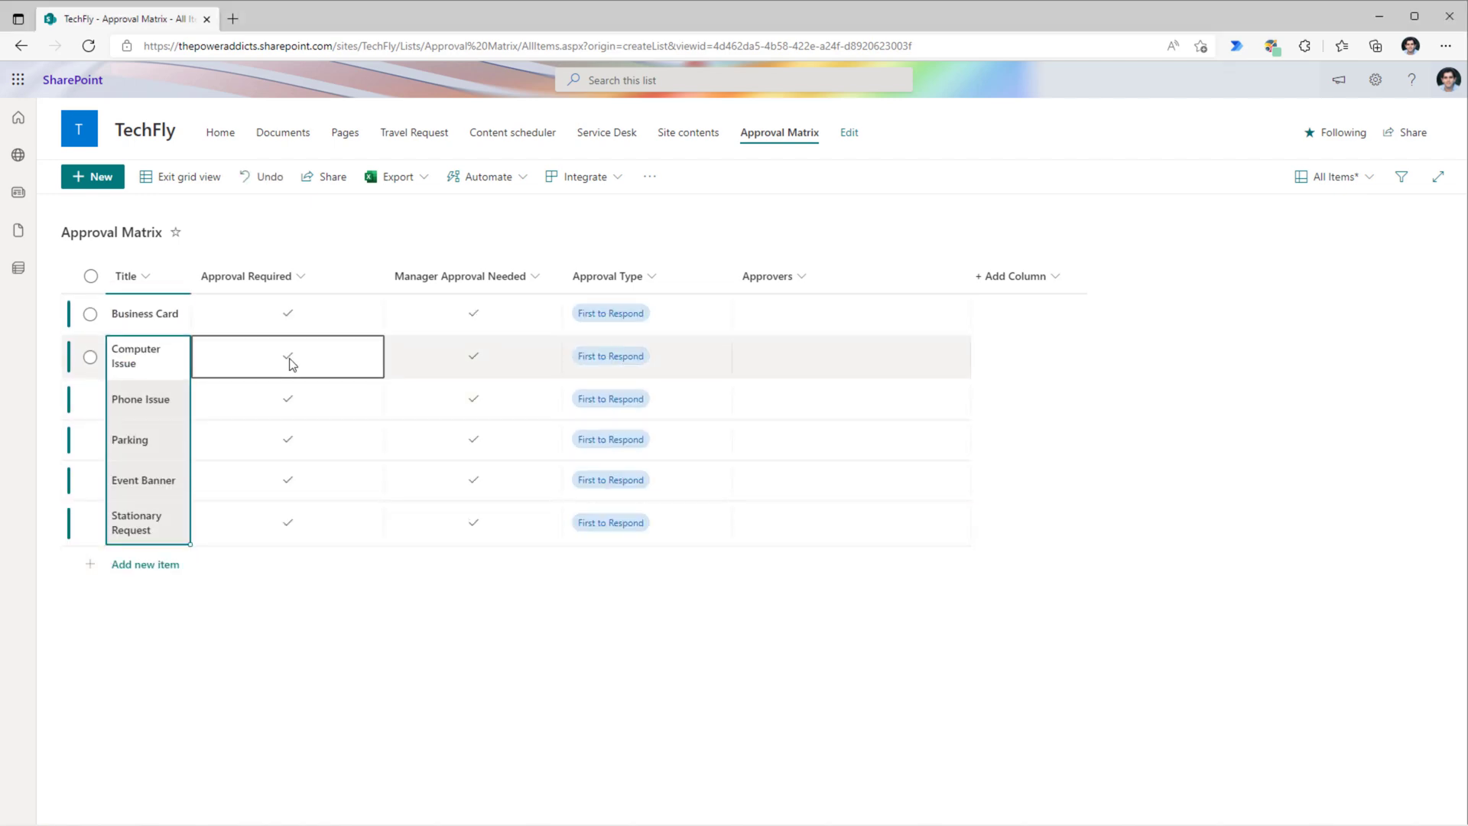
Step: Clear Approval Required and Approval Type for Stationary Request, and clear Manager Approval Needed for every item except Business Card
{"action": "left_click", "coordinate": [297, 326]}
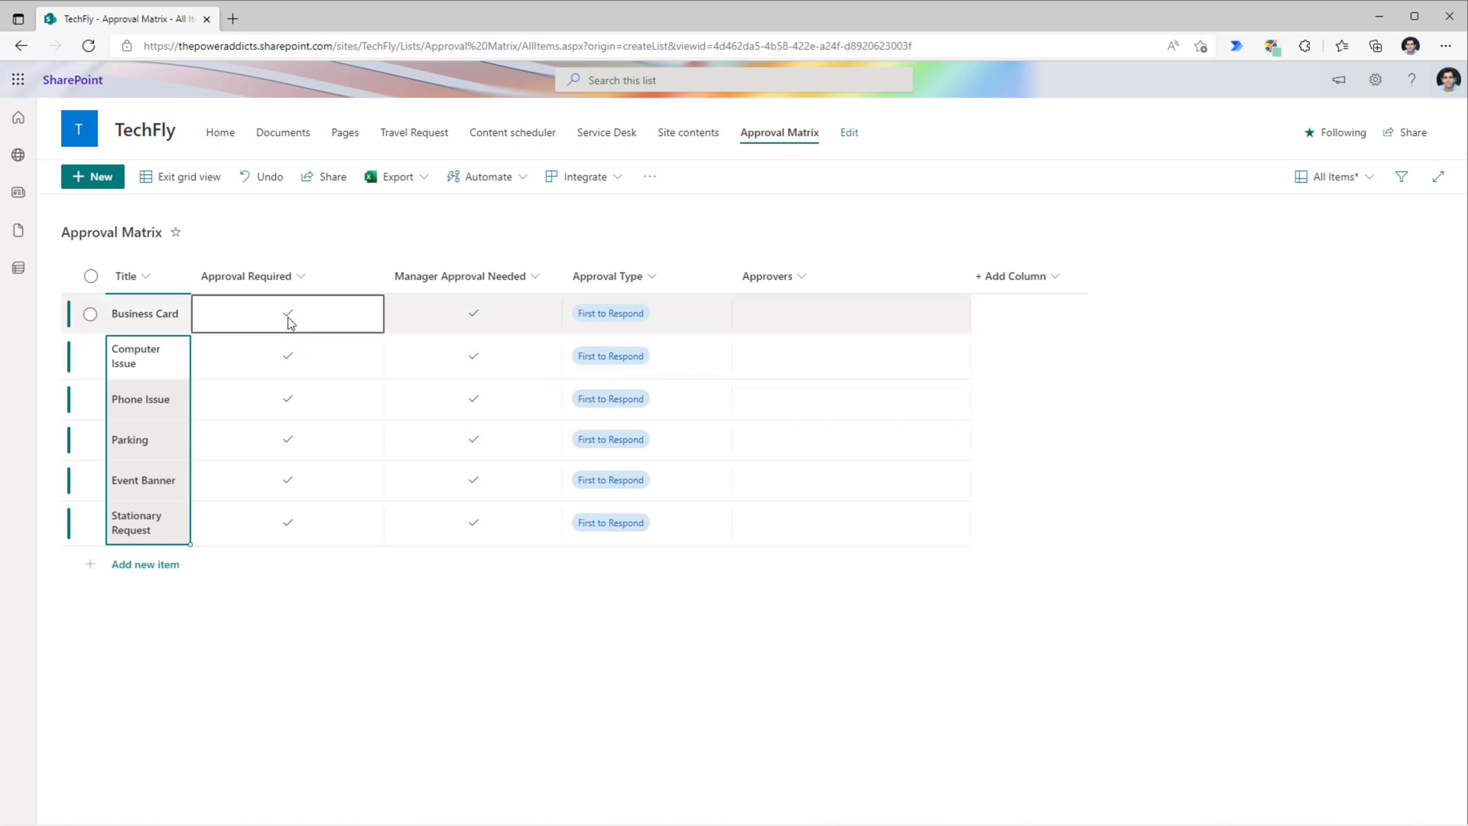
{"action": "left_click", "coordinate": [291, 528]}
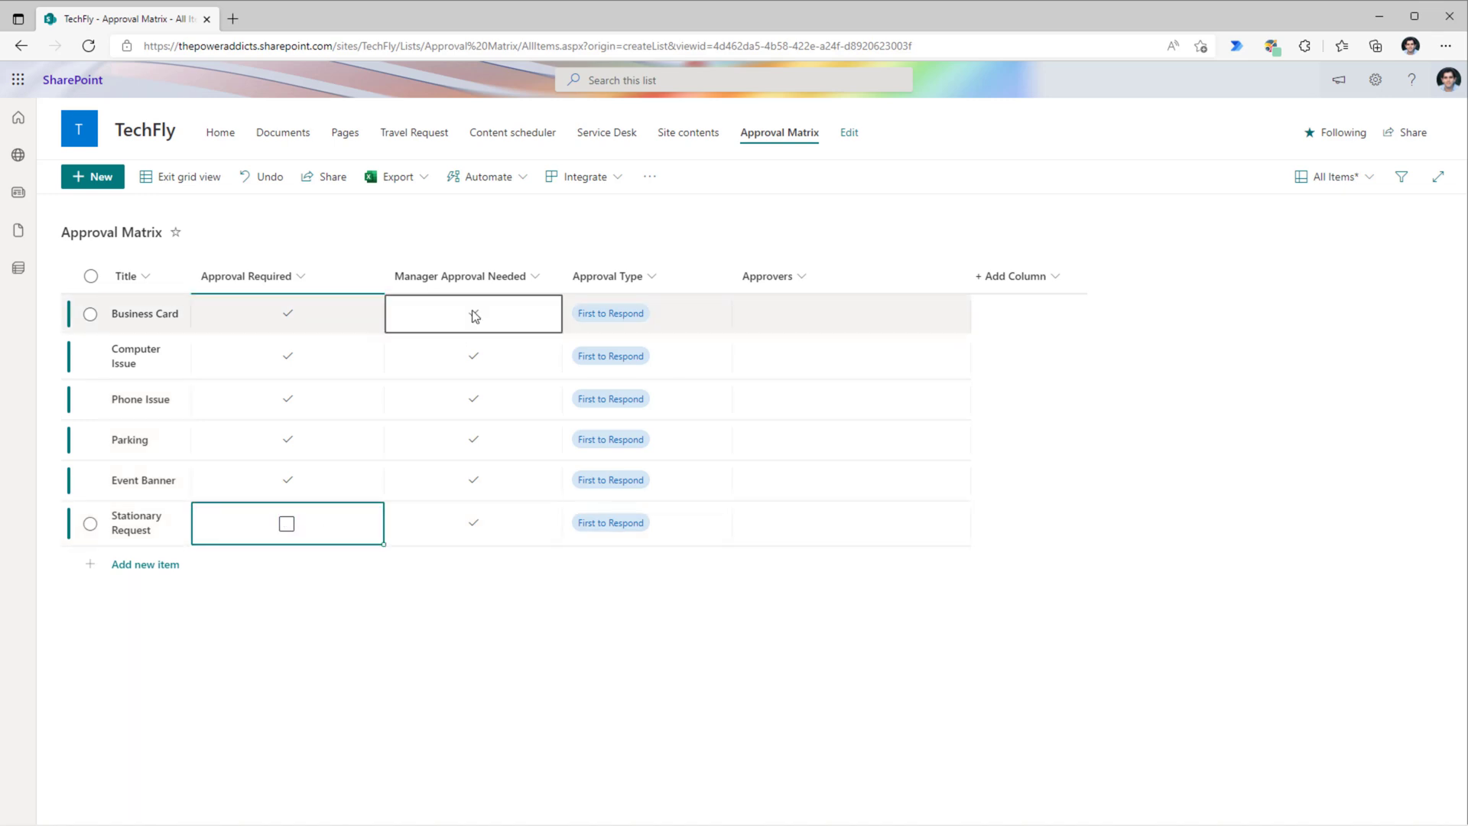
{"action": "left_click", "coordinate": [472, 359]}
{"action": "left_click", "coordinate": [472, 357]}
{"action": "left_click", "coordinate": [473, 357]}
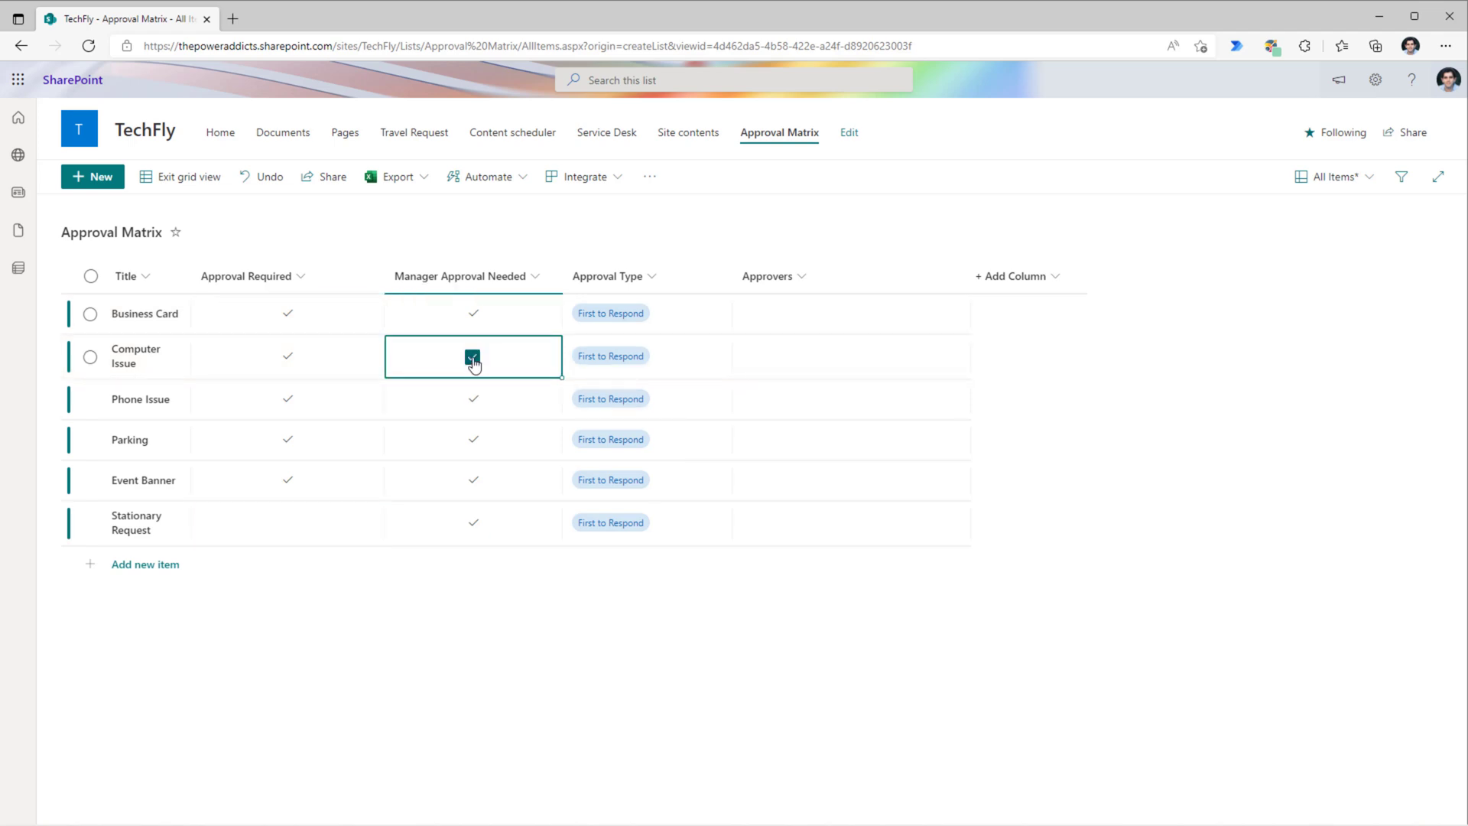
{"action": "left_click", "coordinate": [472, 400]}
{"action": "left_click", "coordinate": [472, 400]}
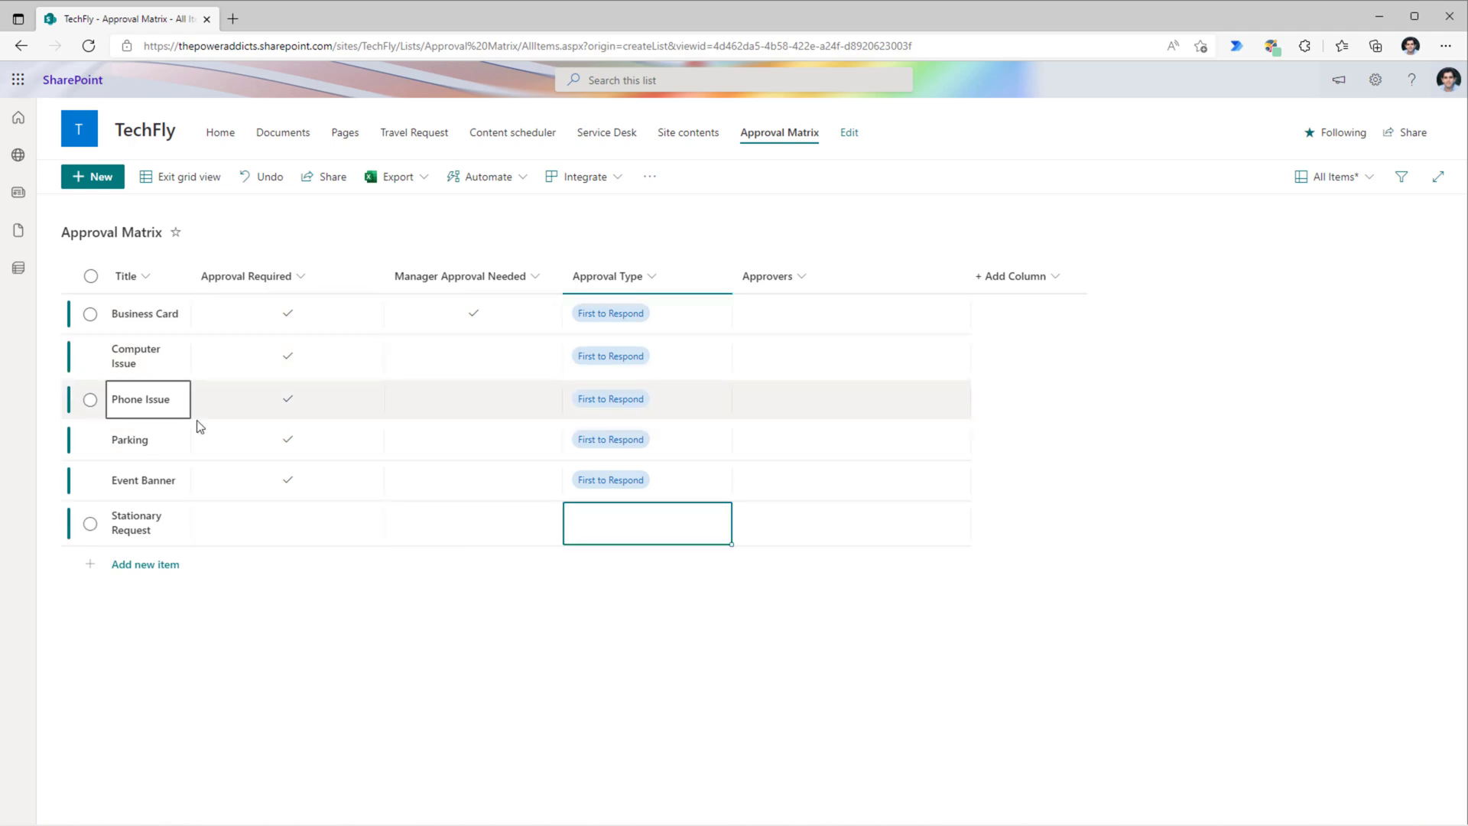
Step: Set the Approval Type of the Computer Issue item to Everyone must Approve
{"action": "left_click", "coordinate": [693, 364]}
{"action": "left_click", "coordinate": [693, 364]}
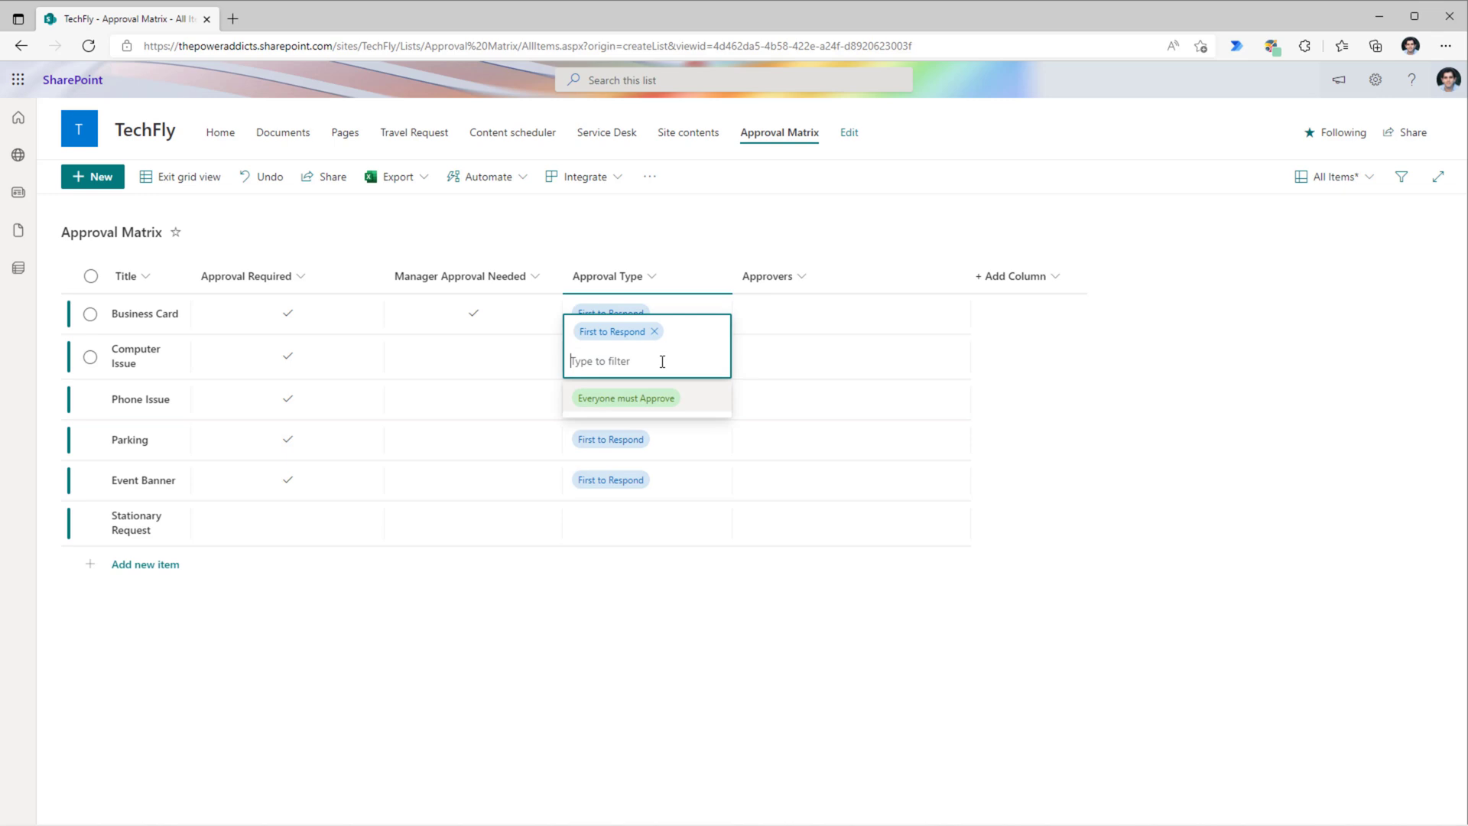
{"action": "left_click", "coordinate": [646, 400]}
{"action": "left_click", "coordinate": [814, 359]}
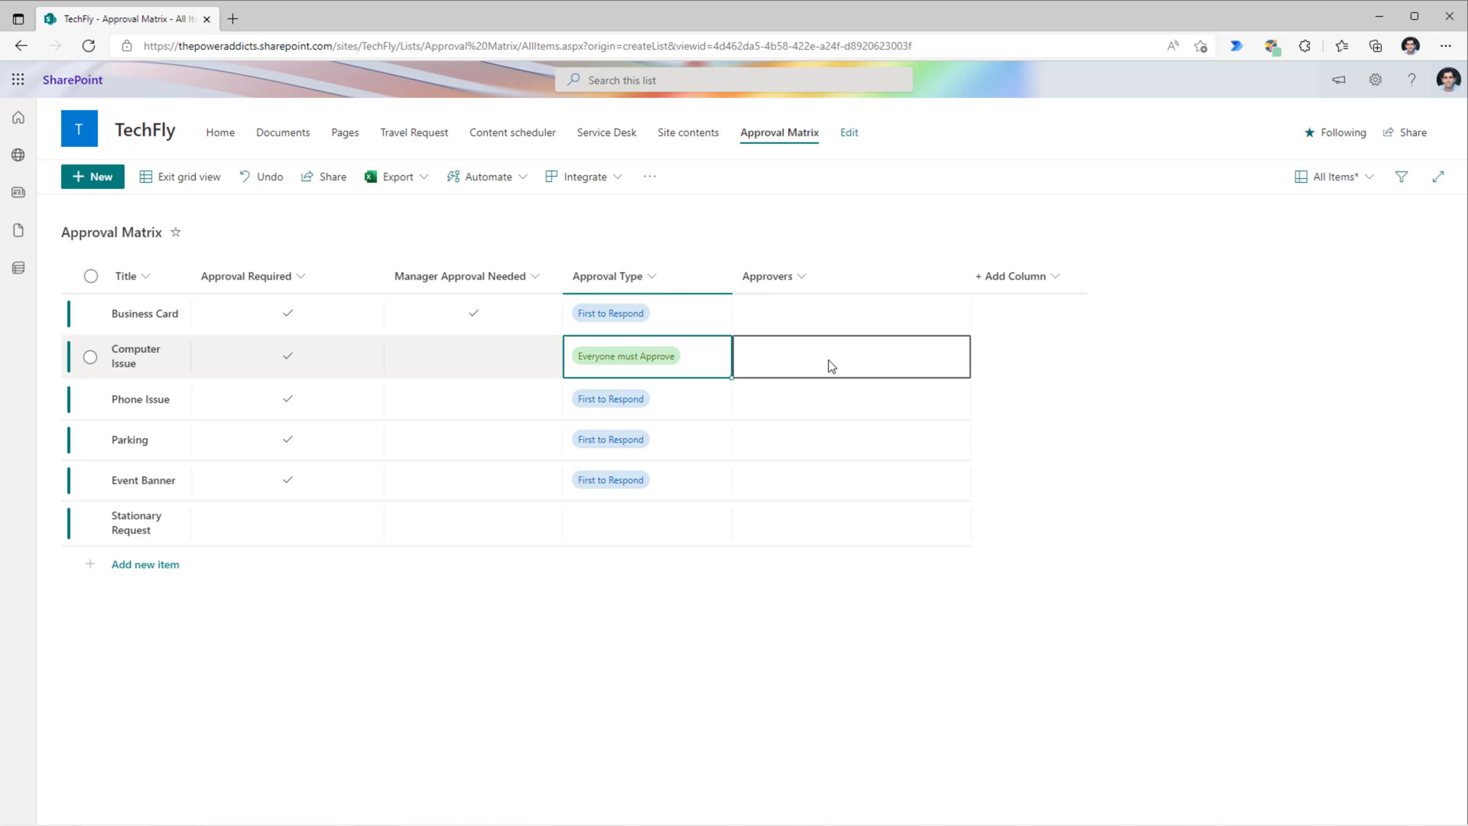
Step: Assign one person from the directory as the approver of the Business Card item
{"action": "left_click", "coordinate": [784, 309]}
{"action": "left_click", "coordinate": [788, 313]}
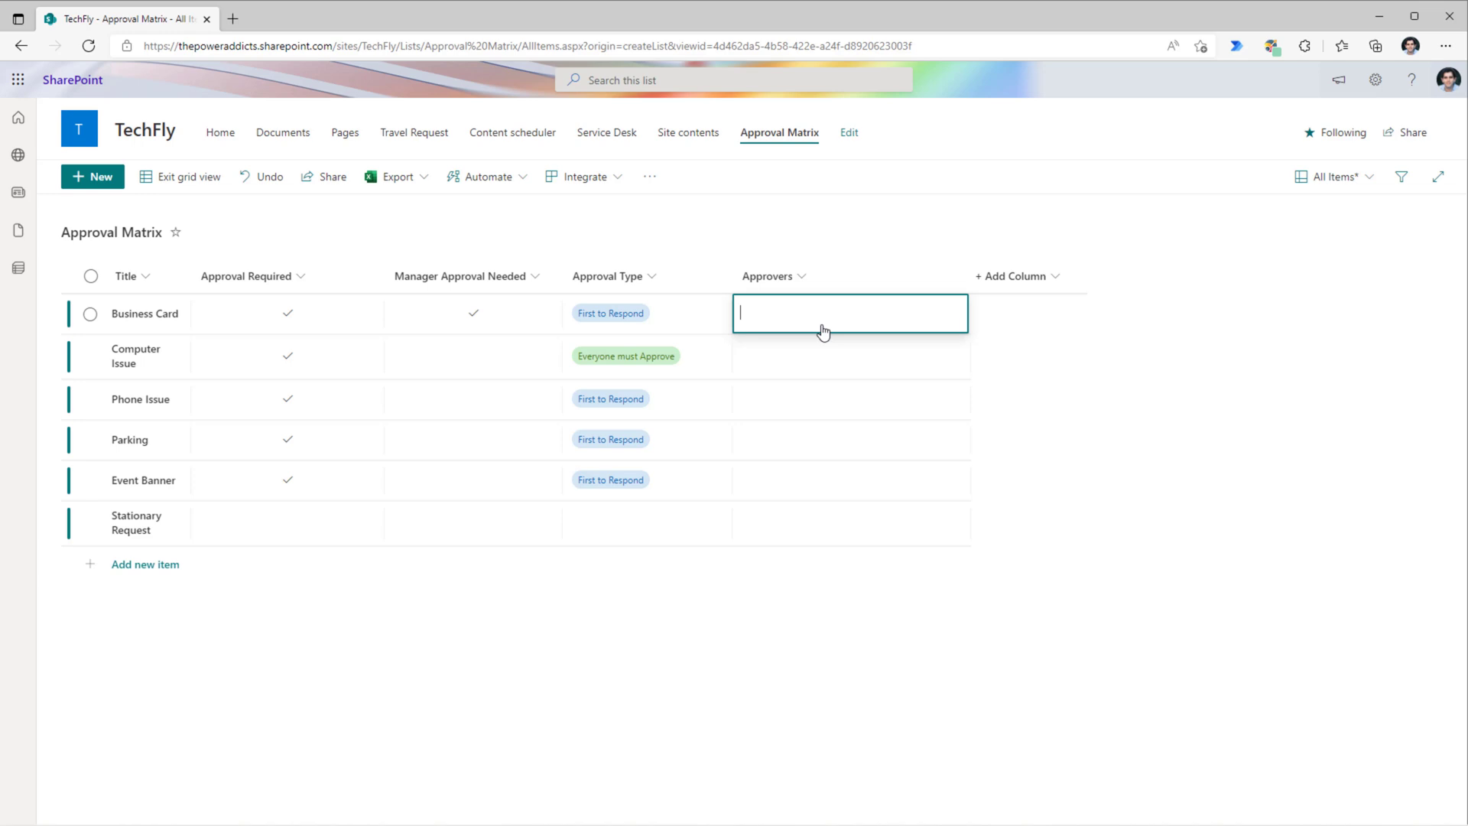
{"action": "type", "text": "james"}
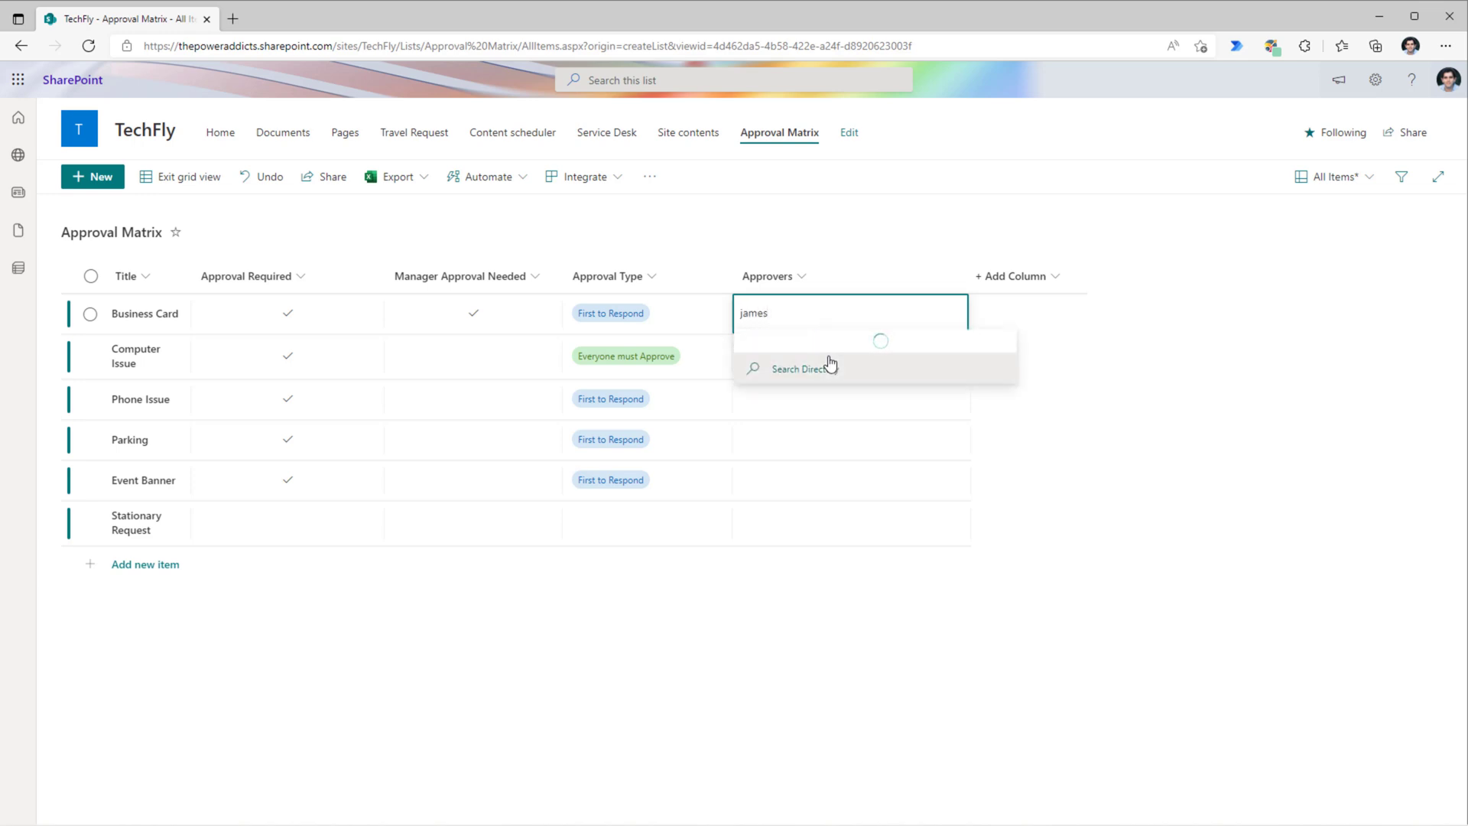
{"action": "left_click", "coordinate": [806, 358]}
{"action": "left_click", "coordinate": [796, 351]}
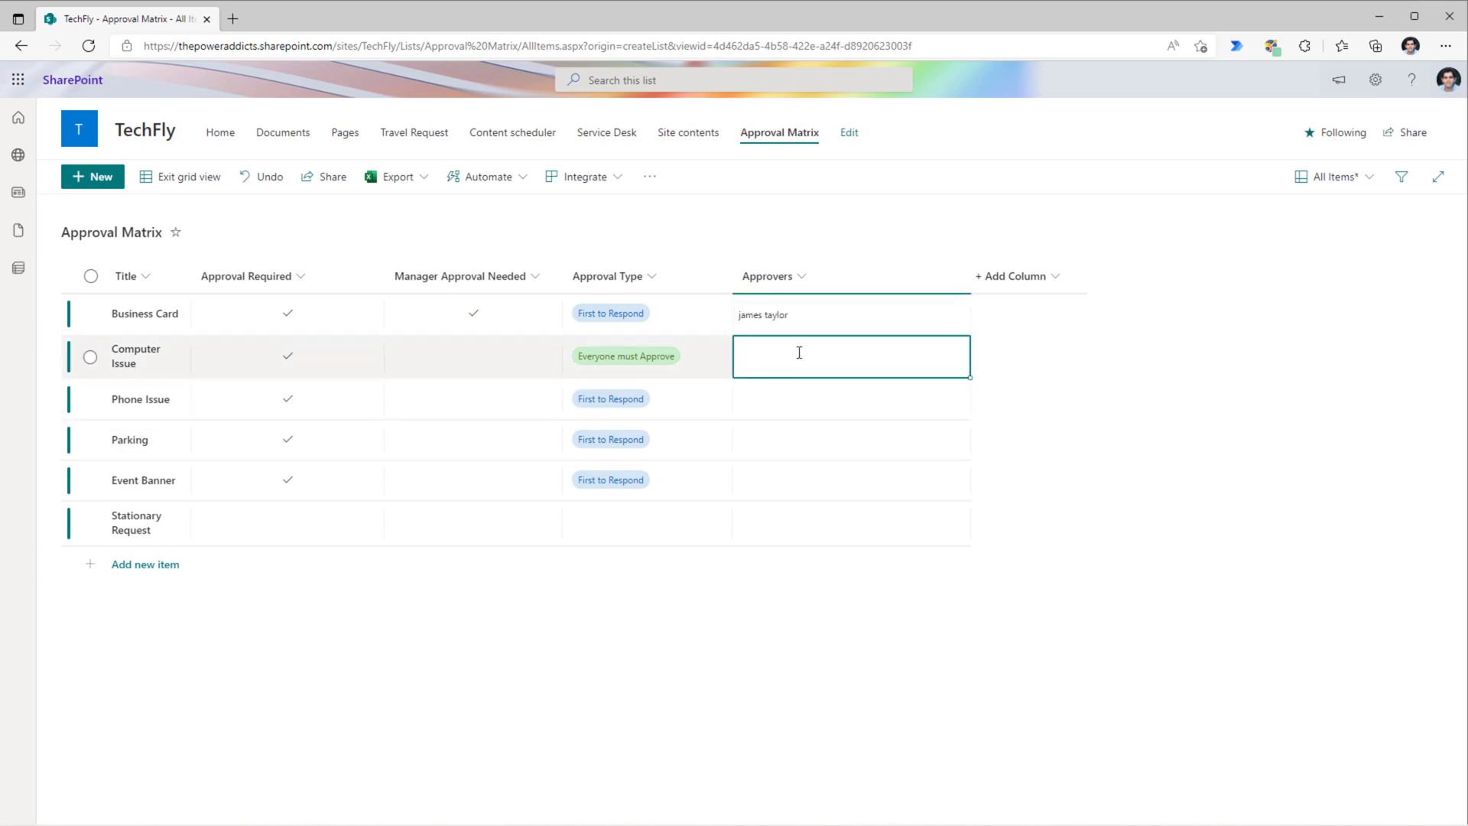
Step: Edit the Approvers column to allow multiple selections and save the column settings
{"action": "left_click", "coordinate": [803, 277]}
{"action": "mouse_move", "coordinate": [875, 420]}
{"action": "left_click", "coordinate": [1040, 423]}
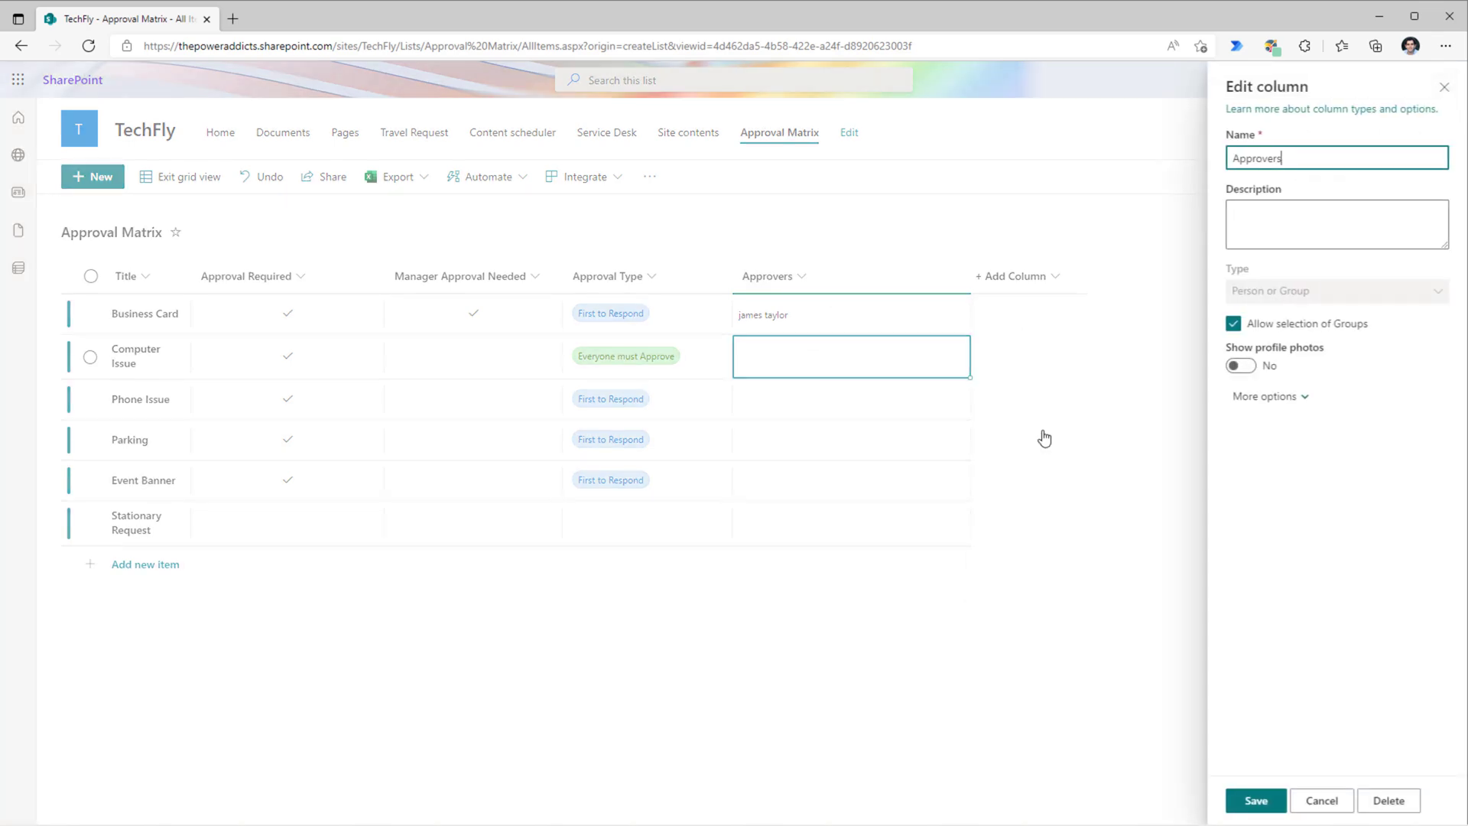
{"action": "left_click", "coordinate": [1275, 396]}
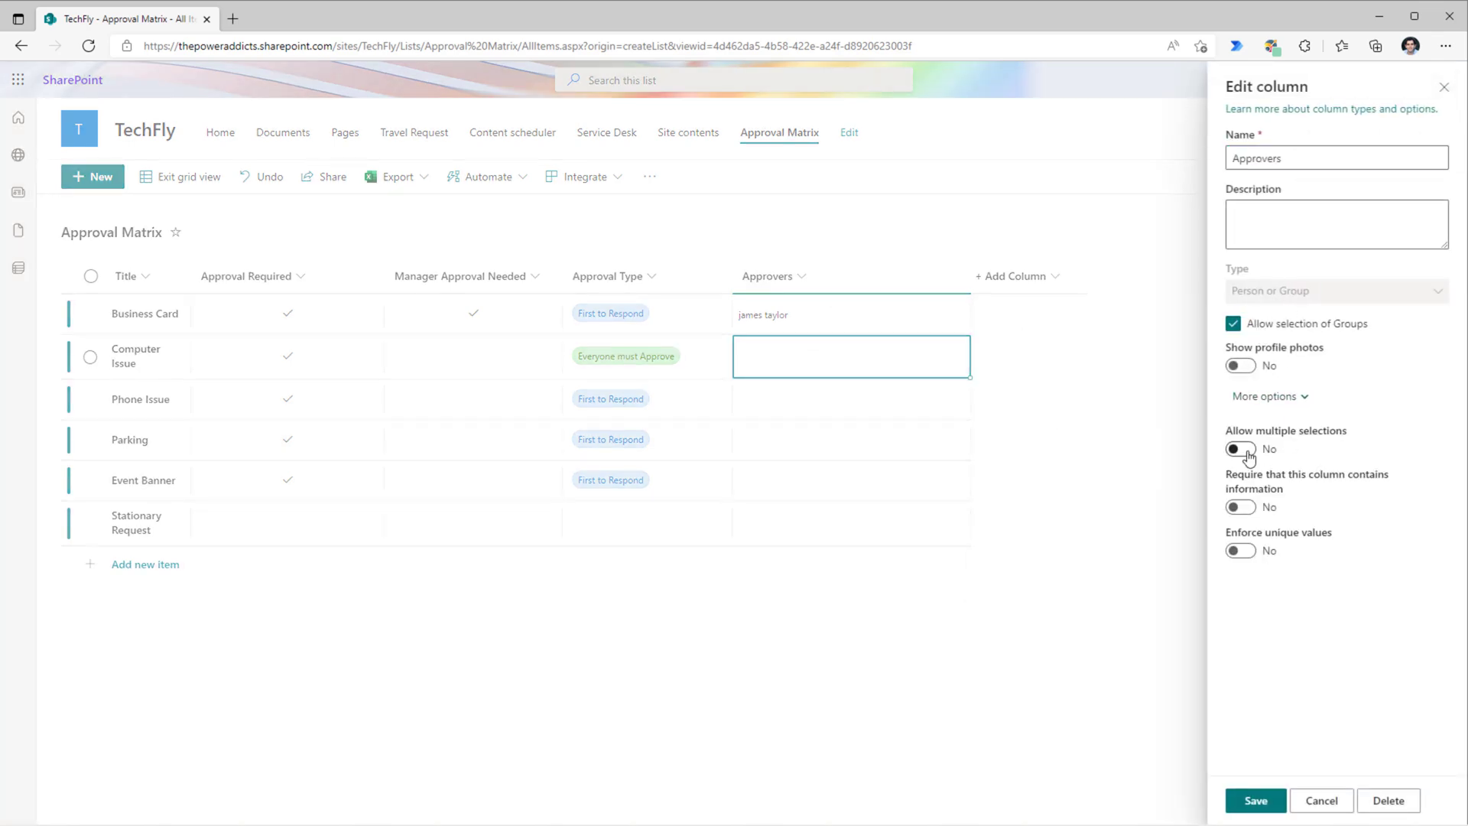
{"action": "left_click", "coordinate": [1250, 453]}
{"action": "left_click", "coordinate": [1256, 801]}
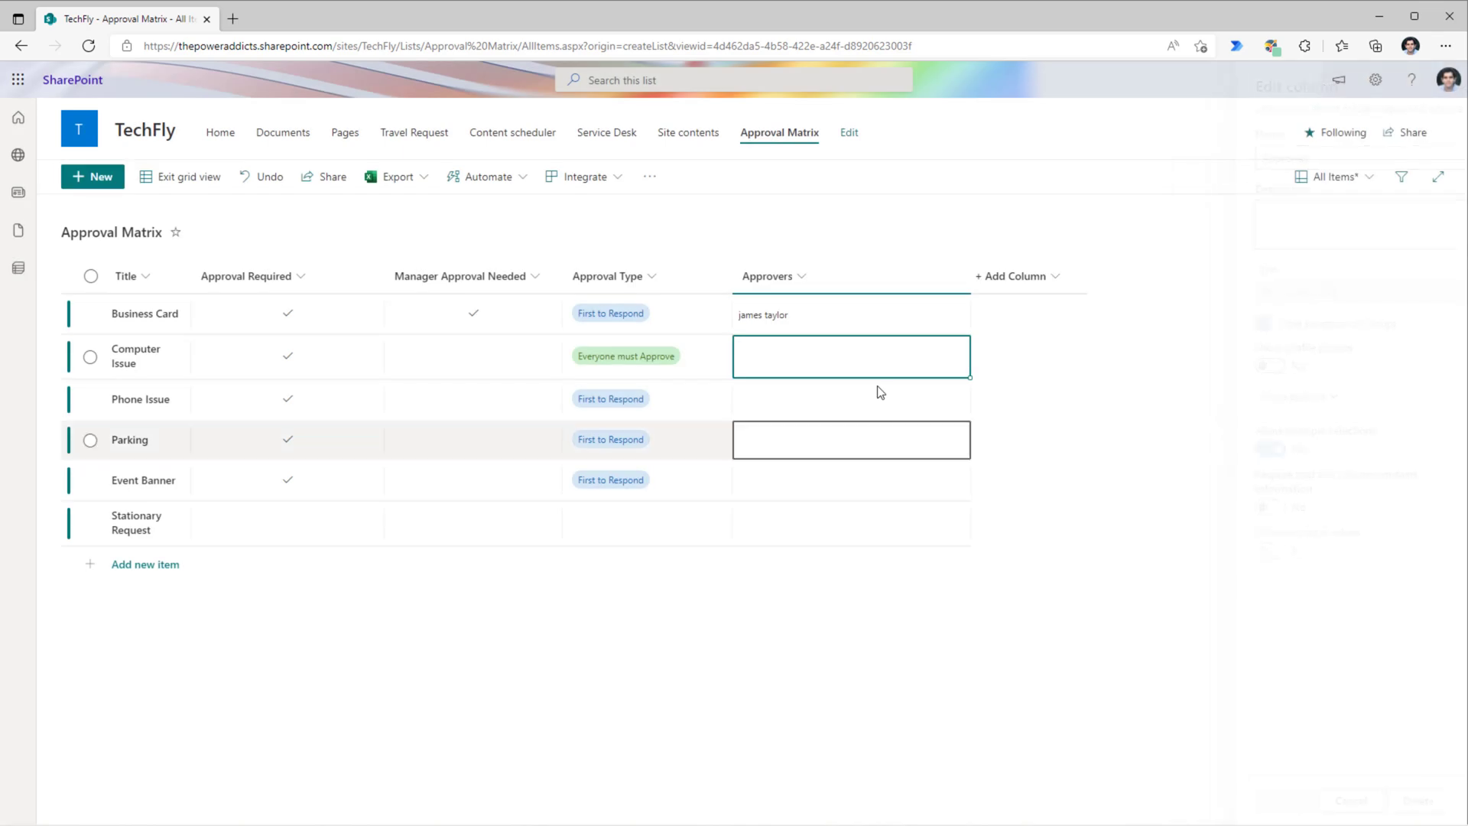
Step: Assign two approvers to the Computer Issue item: the Business Card approver and a second person
{"action": "left_click", "coordinate": [826, 317]}
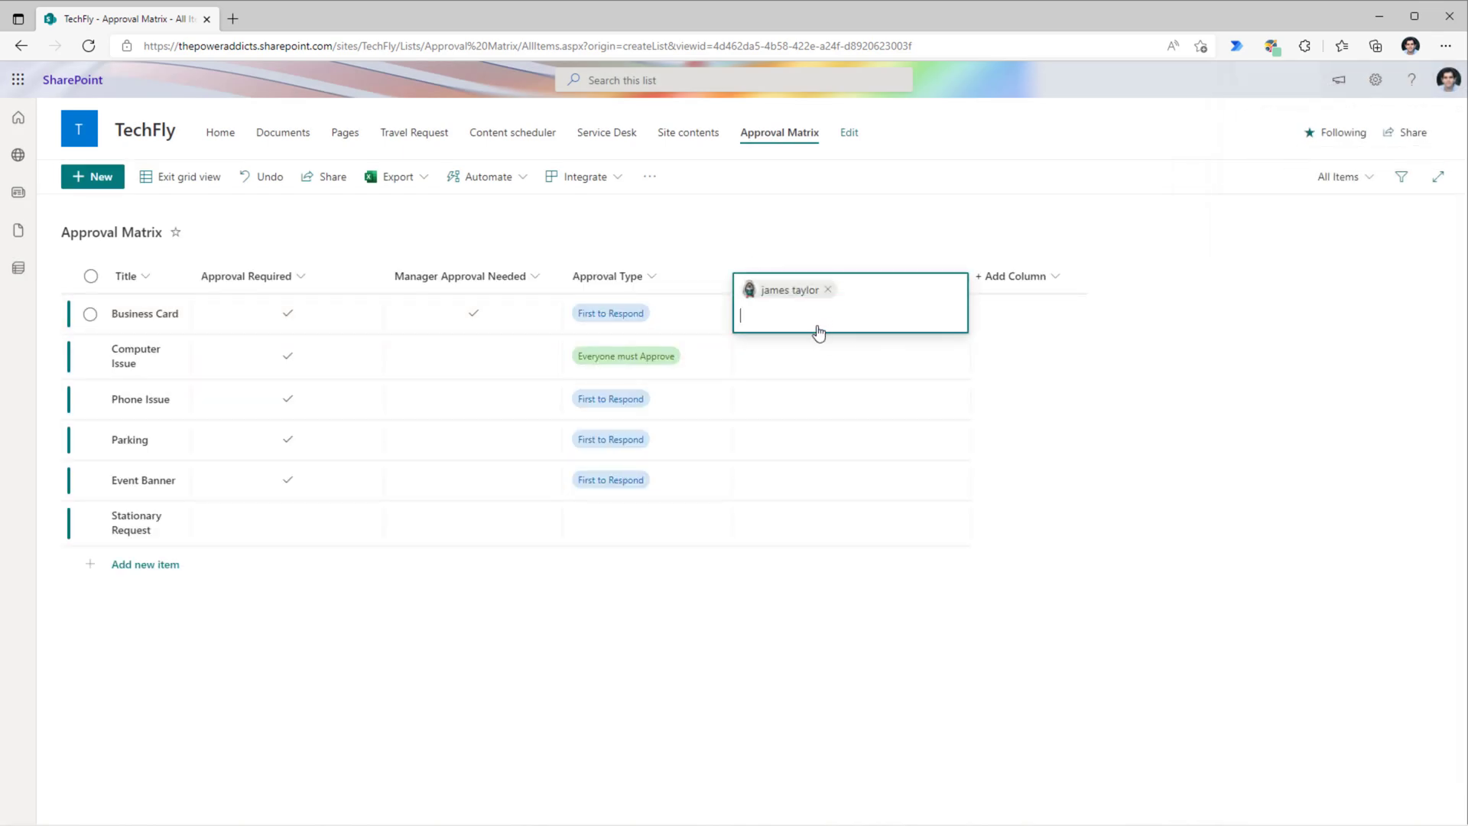
{"action": "left_click", "coordinate": [808, 356]}
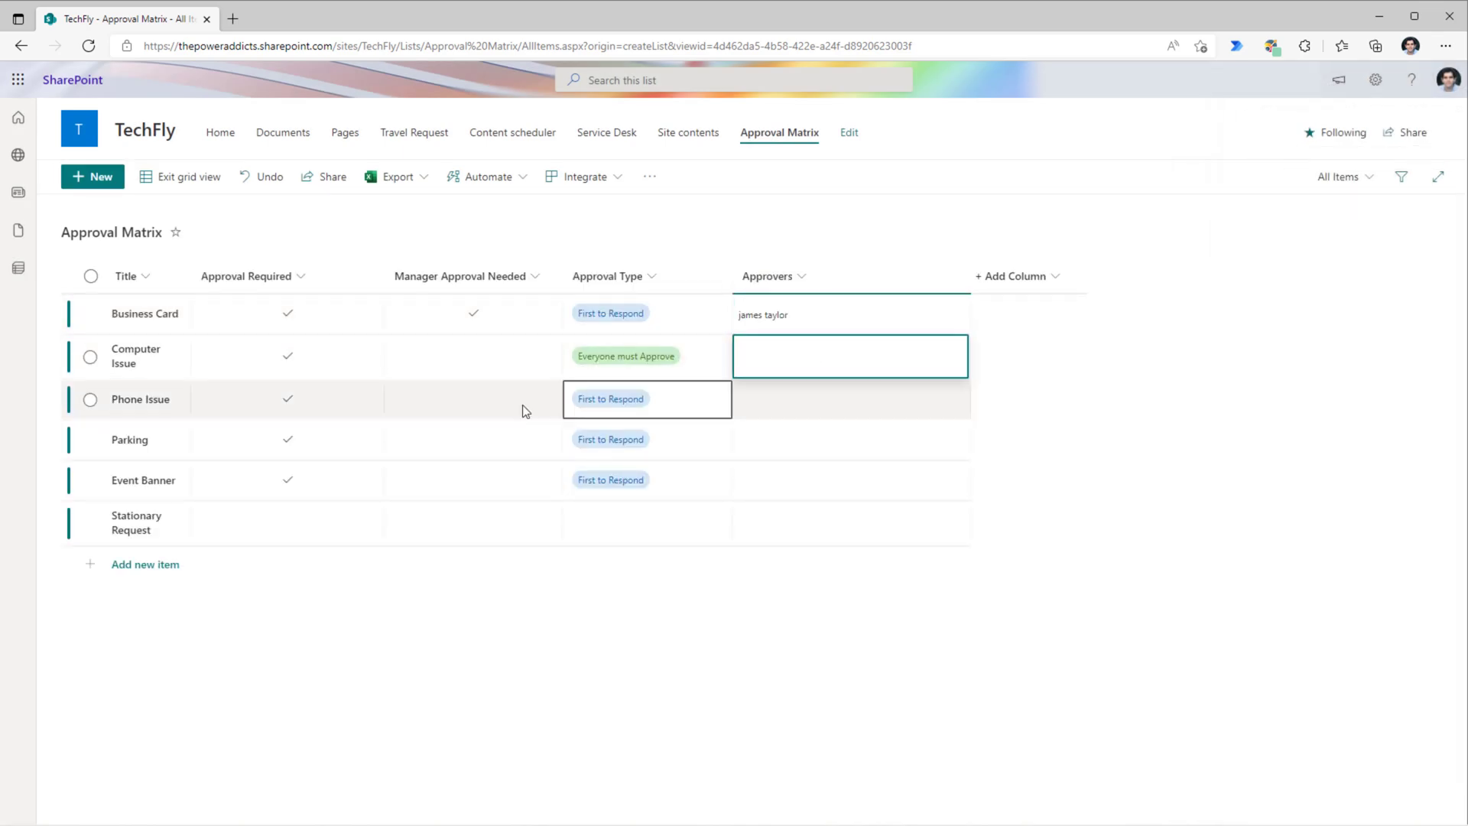
{"action": "type", "text": "james"}
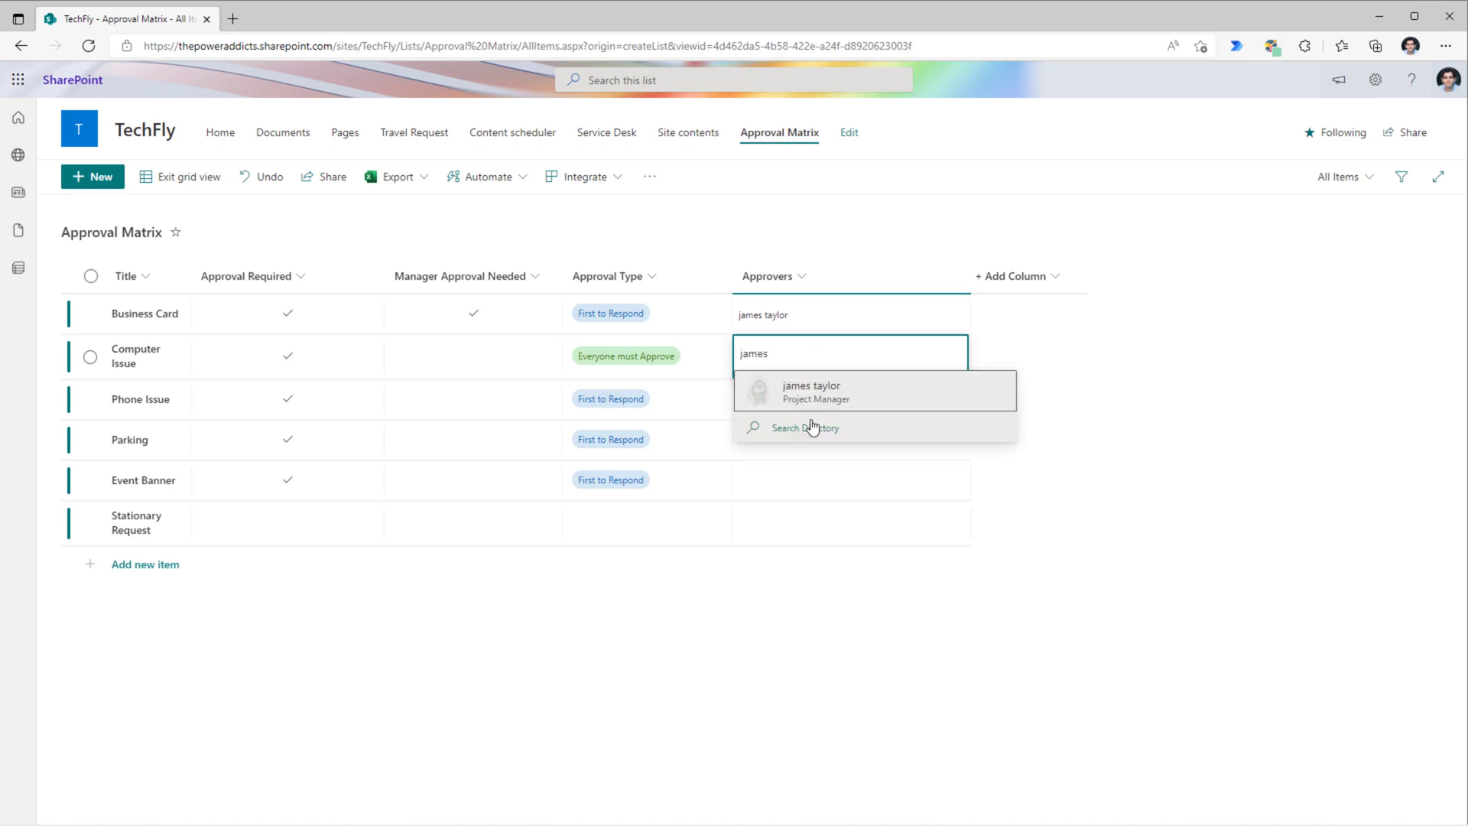
{"action": "left_click", "coordinate": [818, 392]}
{"action": "type", "text": "sarah"}
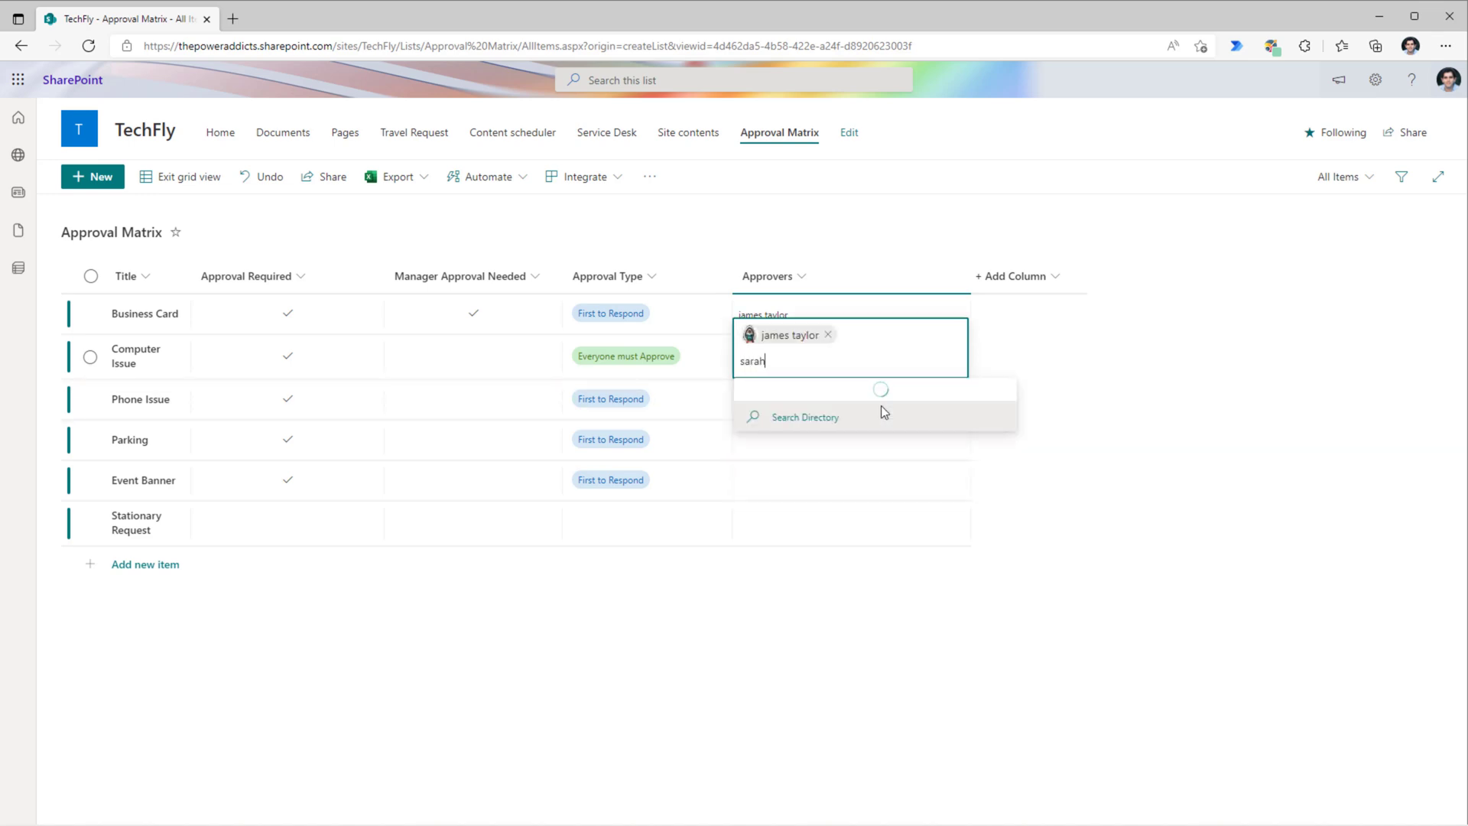
{"action": "left_click", "coordinate": [863, 413]}
Step: Set the Phone Issue item's approver to the Cat team Members group, and exit grid view
{"action": "left_click", "coordinate": [778, 397]}
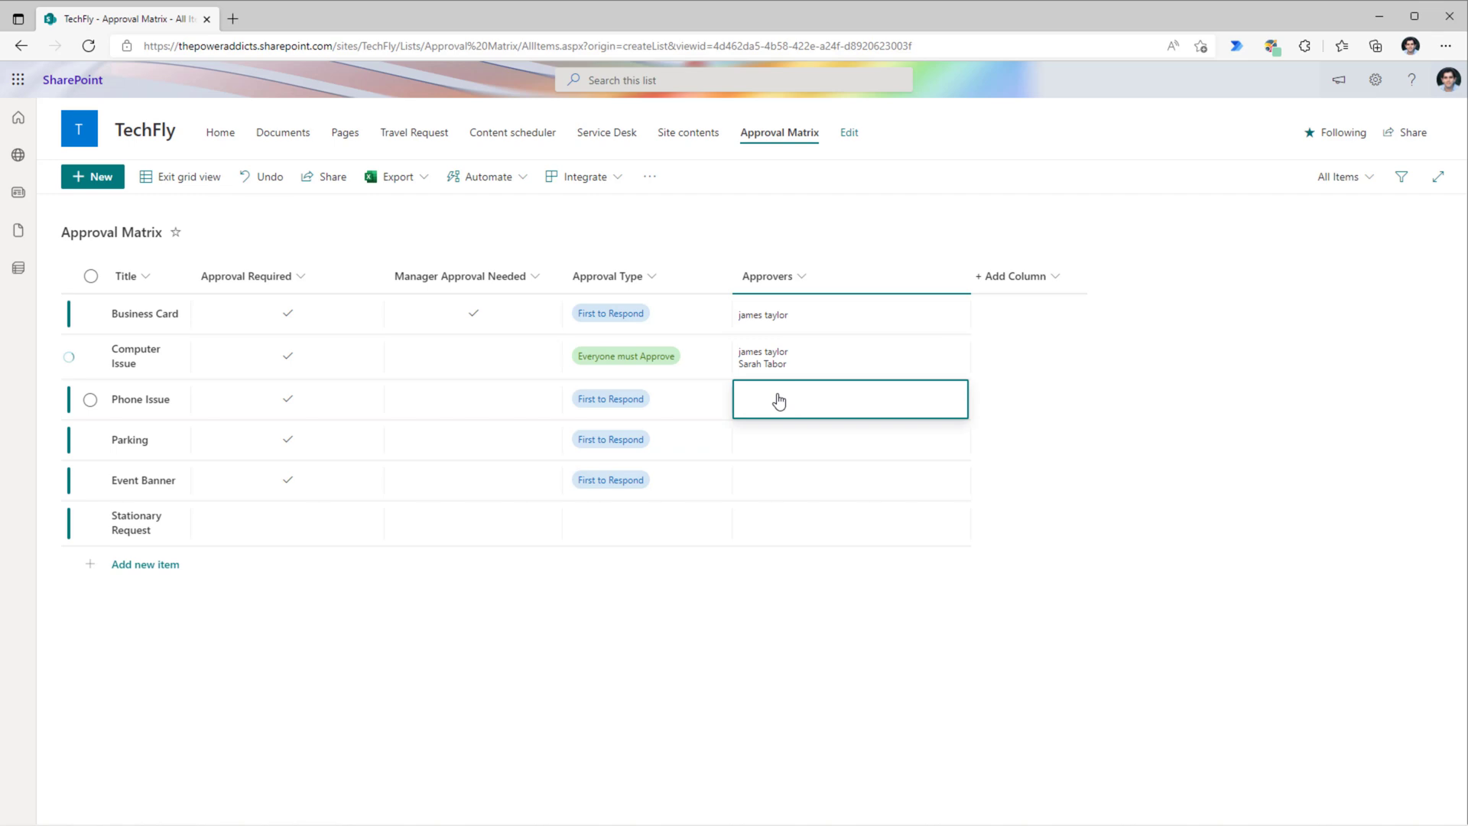
{"action": "type", "text": "ca"}
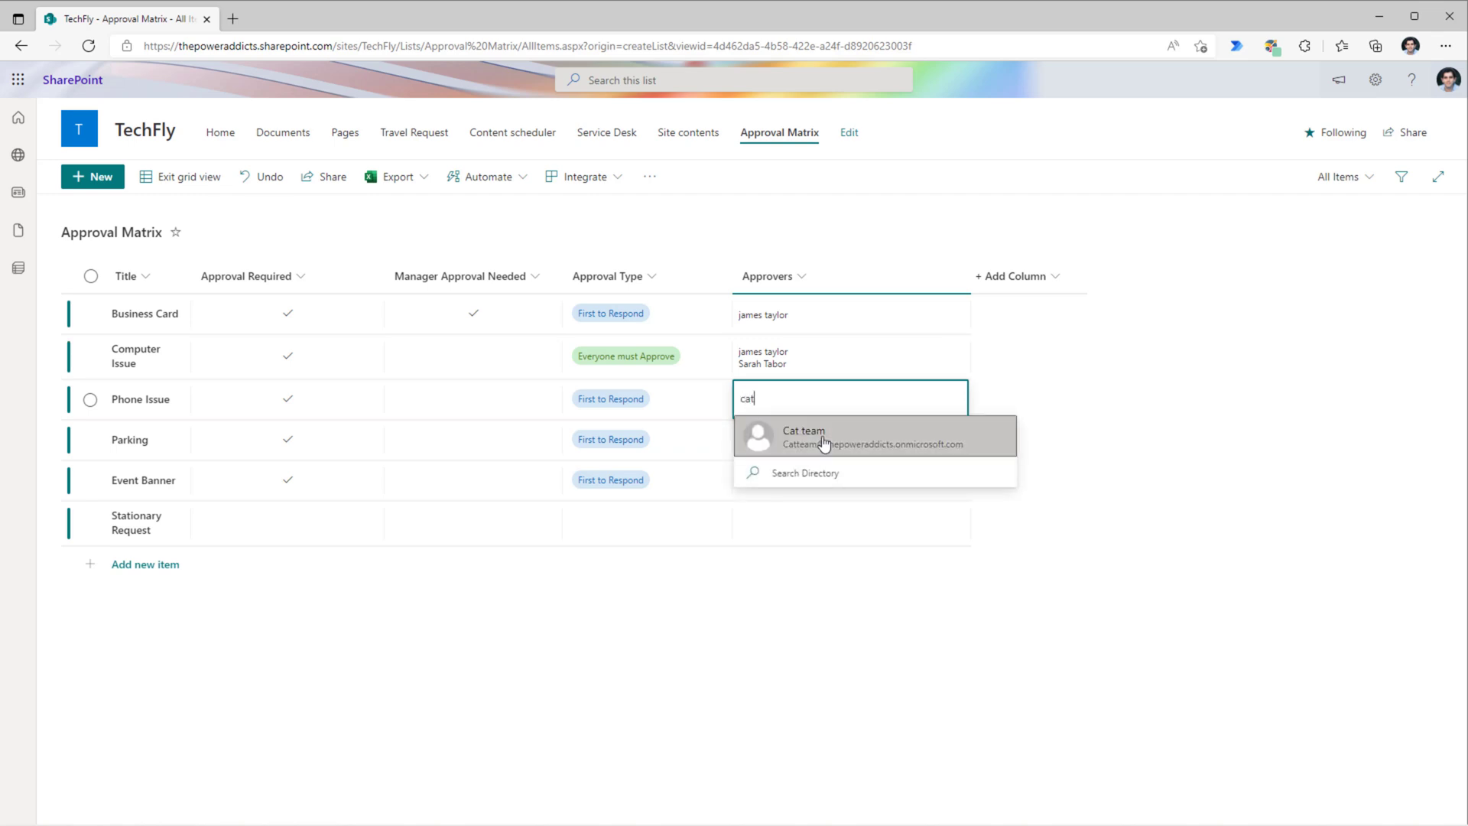
{"action": "type", "text": "t"}
{"action": "left_click", "coordinate": [823, 436]}
{"action": "left_click", "coordinate": [842, 482]}
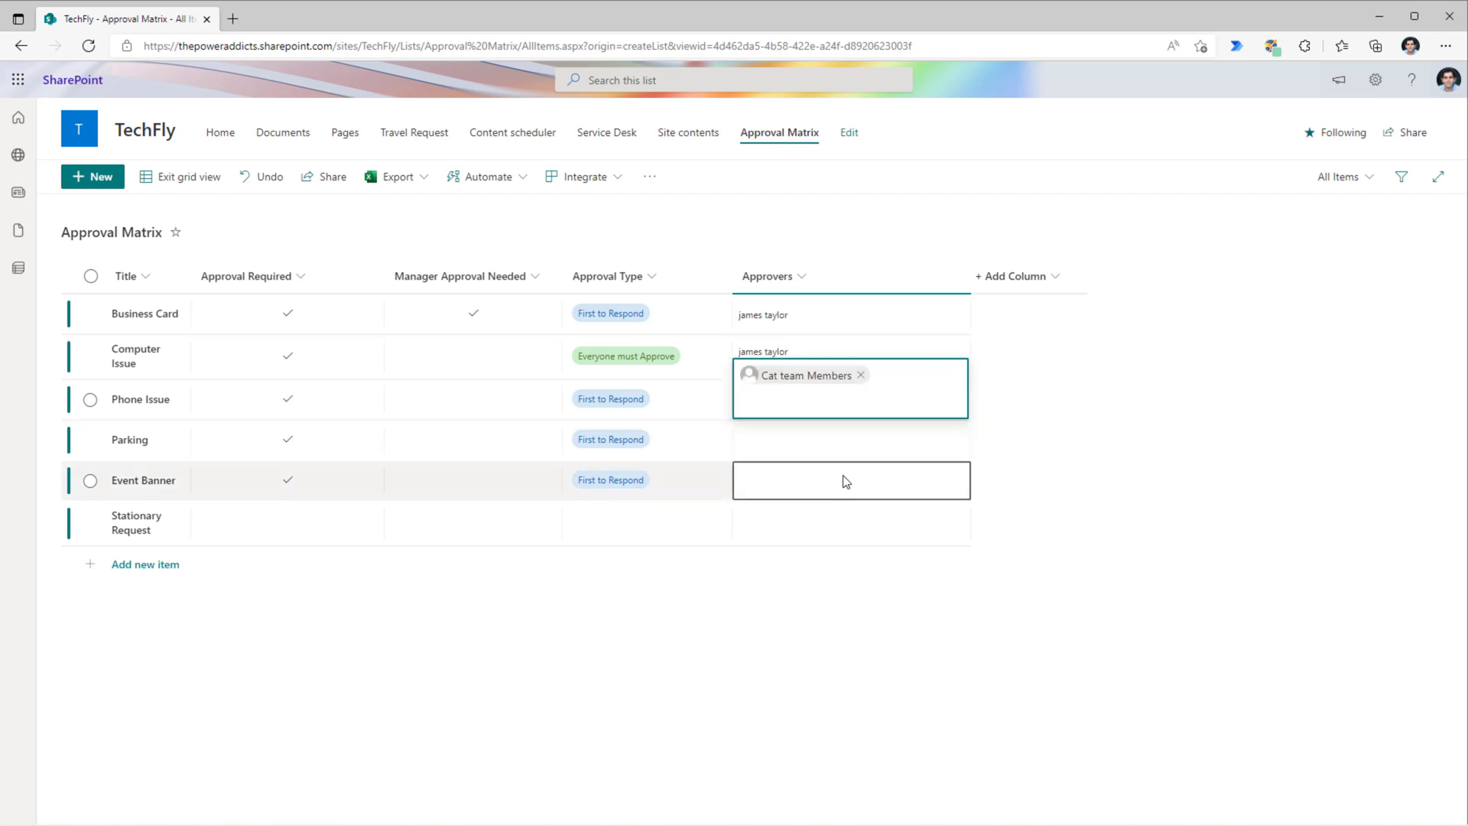
{"action": "left_click", "coordinate": [180, 176]}
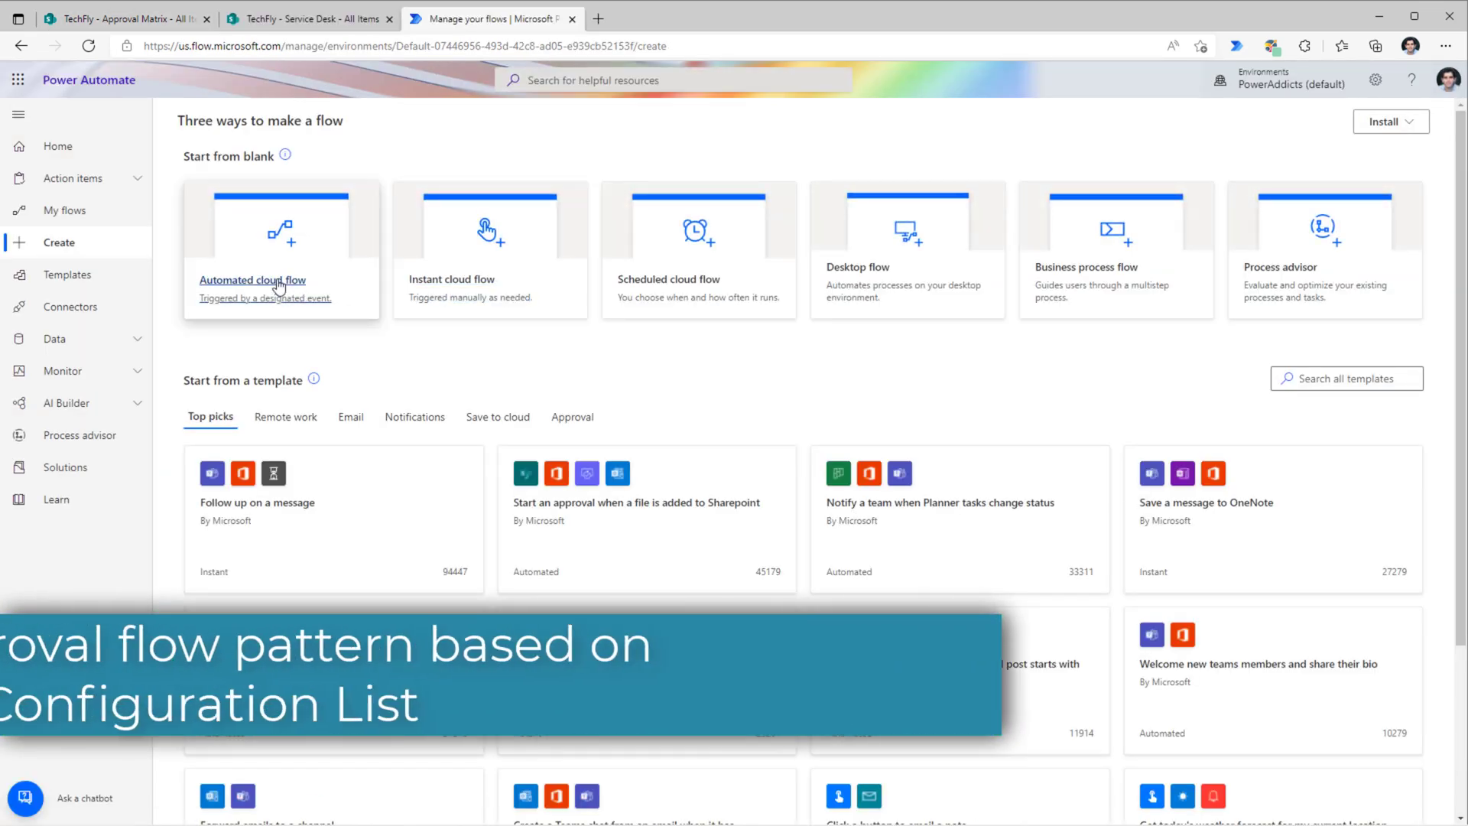
Step: In Power Automate, create an automated cloud flow named Service Desk Dynamic Approval with the SharePoint trigger When an item is created
{"action": "left_click", "coordinate": [279, 287]}
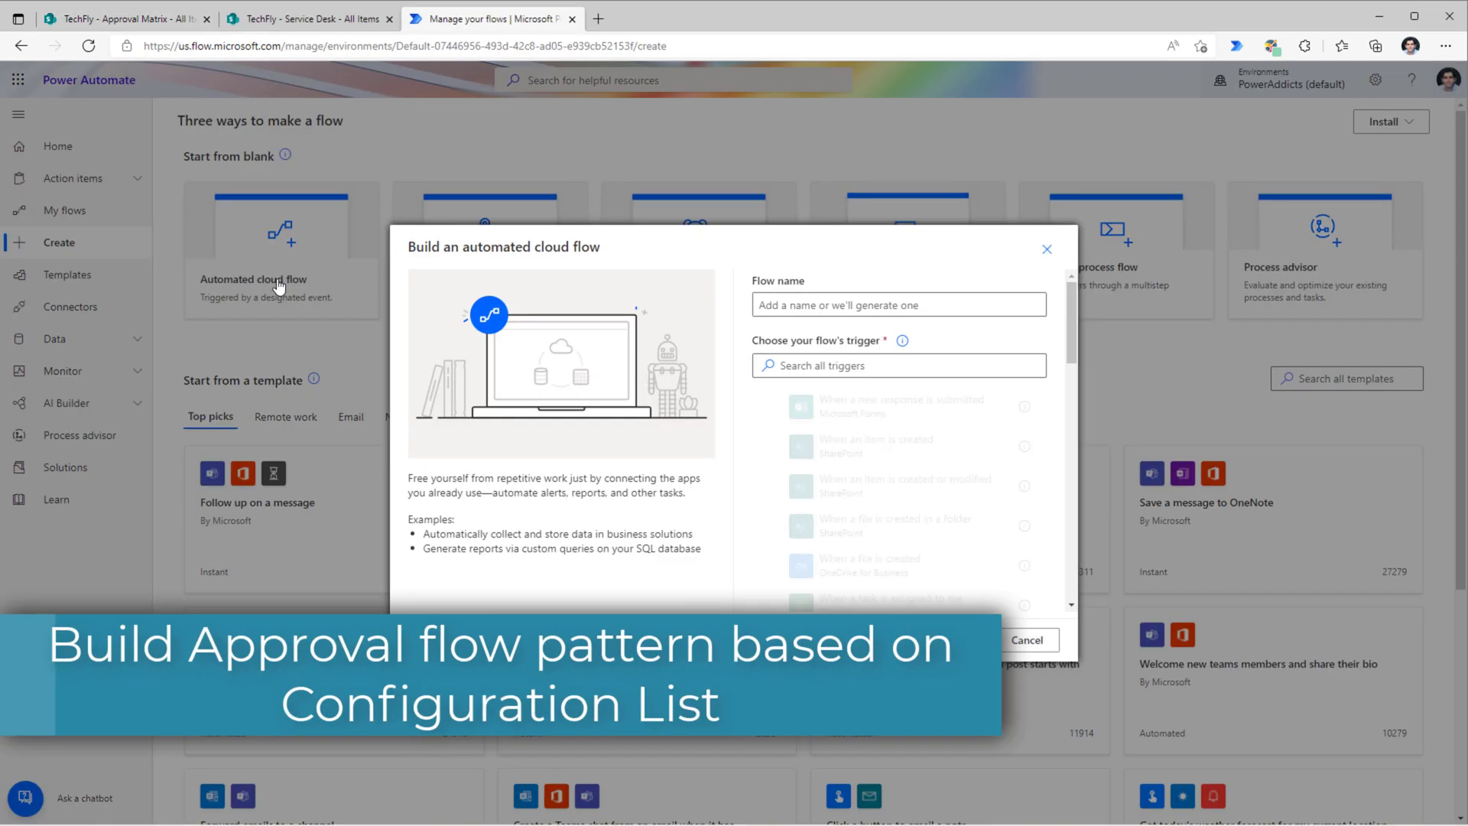
{"action": "left_click", "coordinate": [860, 459]}
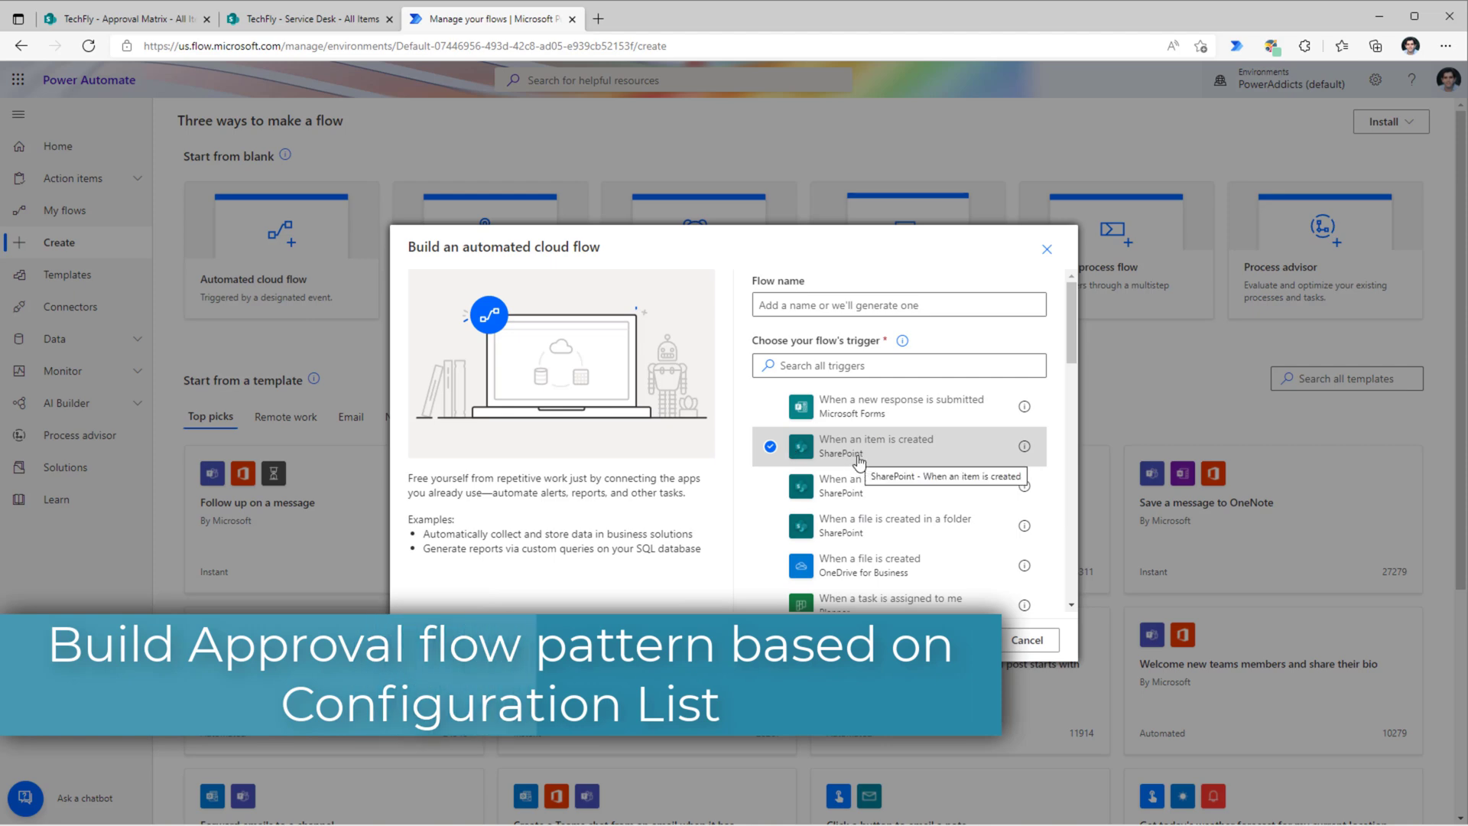
{"action": "left_click", "coordinate": [767, 305]}
{"action": "type", "text": "Service Desk Dynamic Approval"}
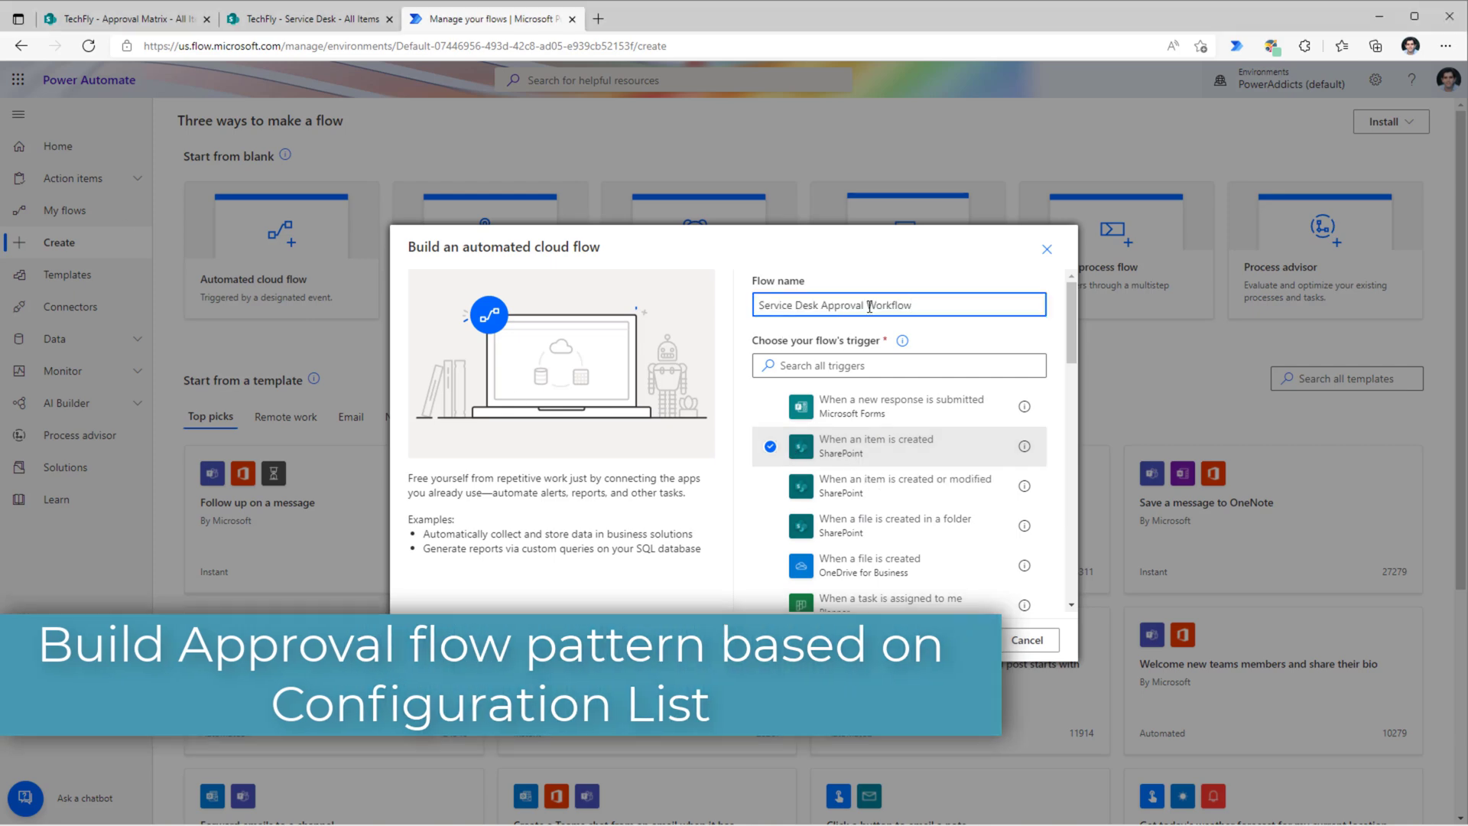
{"action": "left_click", "coordinate": [957, 640]}
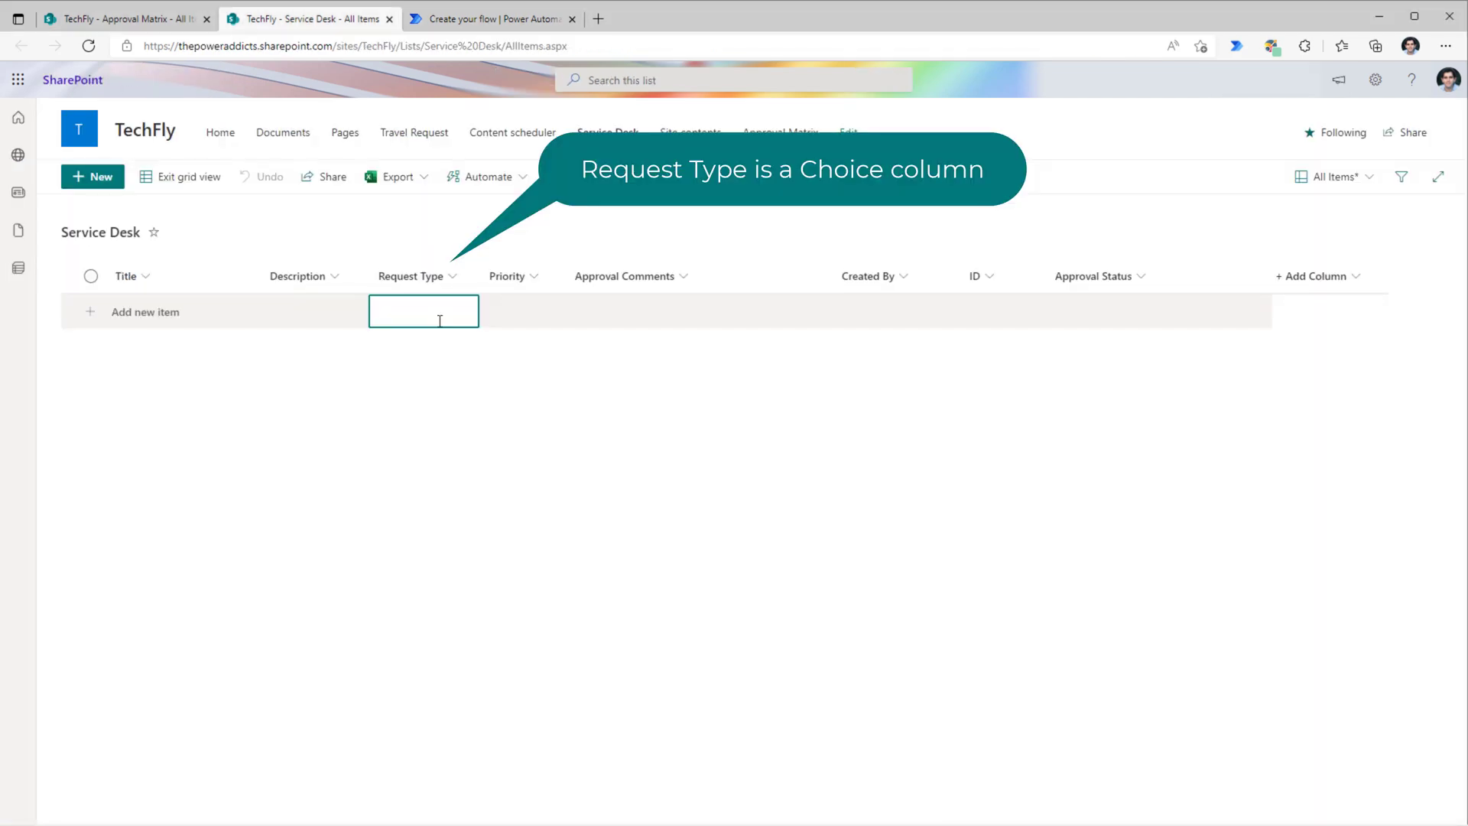
Step: Compare the Service Desk Request Type choices with the Approval Matrix items, and add a SharePoint Get items action to the Power Automate flow
{"action": "left_click", "coordinate": [439, 321]}
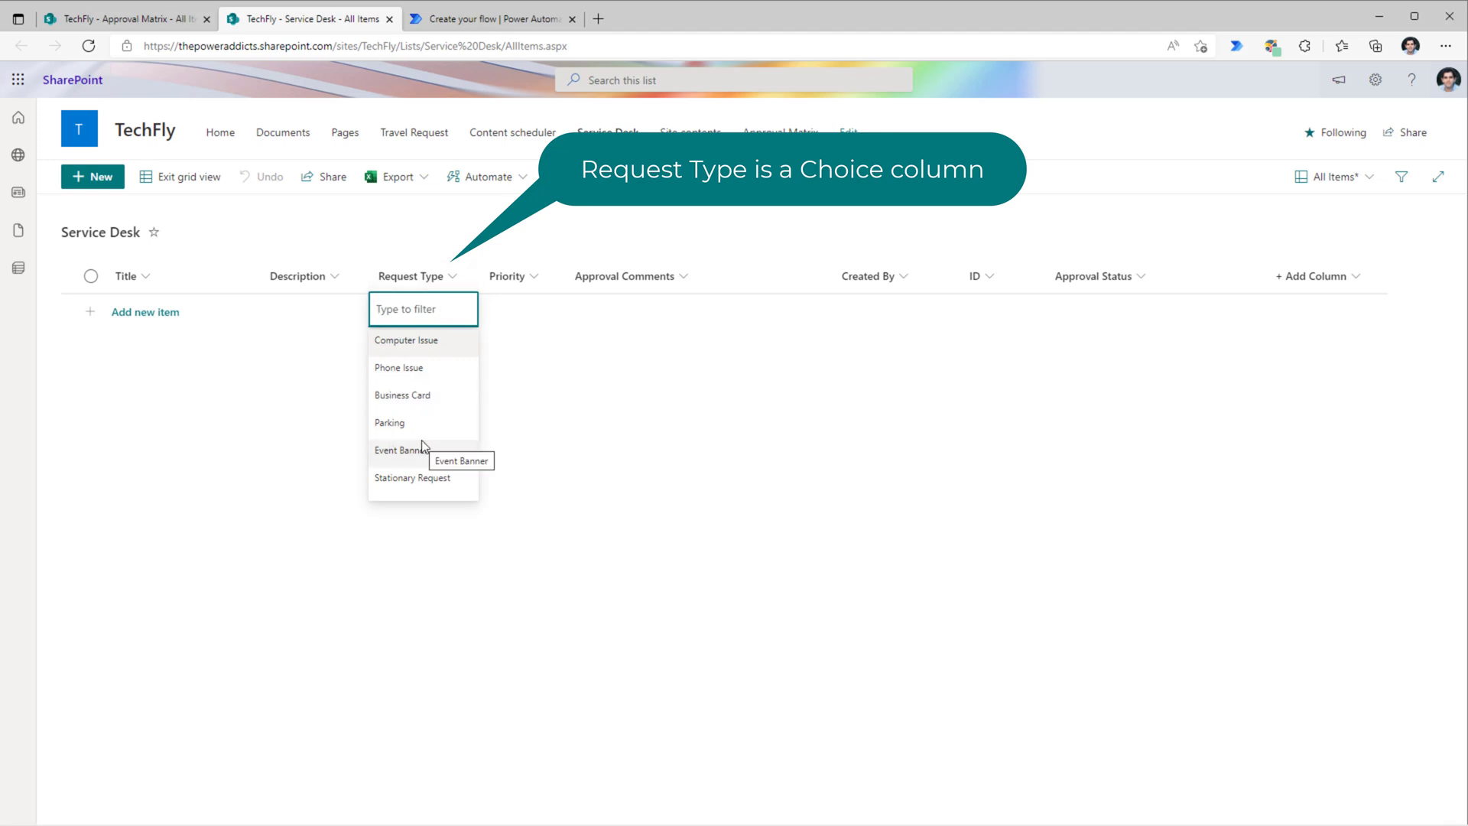
{"action": "left_click", "coordinate": [95, 23]}
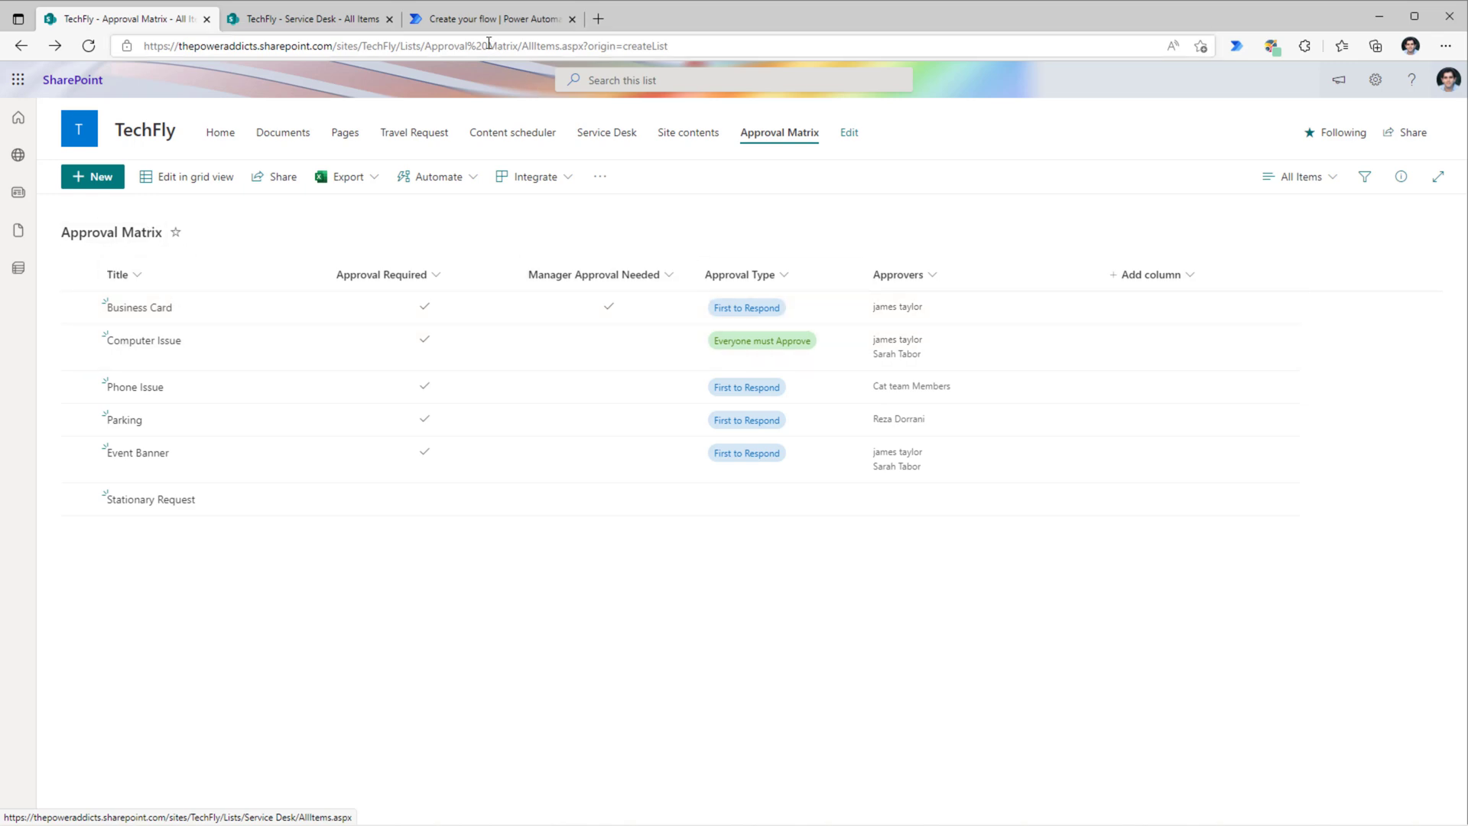
{"action": "left_click", "coordinate": [489, 18]}
{"action": "left_click", "coordinate": [751, 324]}
{"action": "type", "text": "get it"}
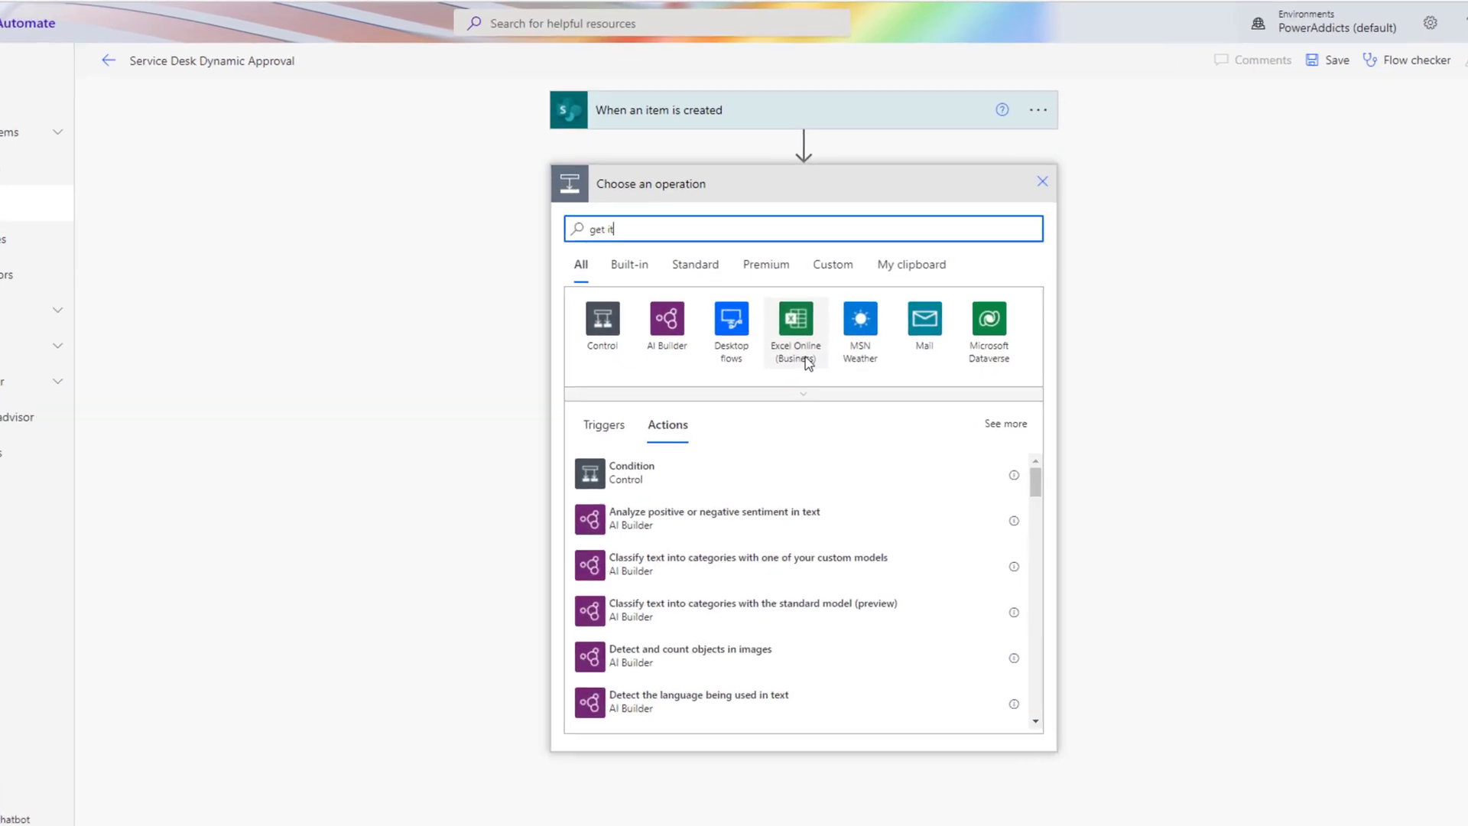
{"action": "type", "text": "ems"}
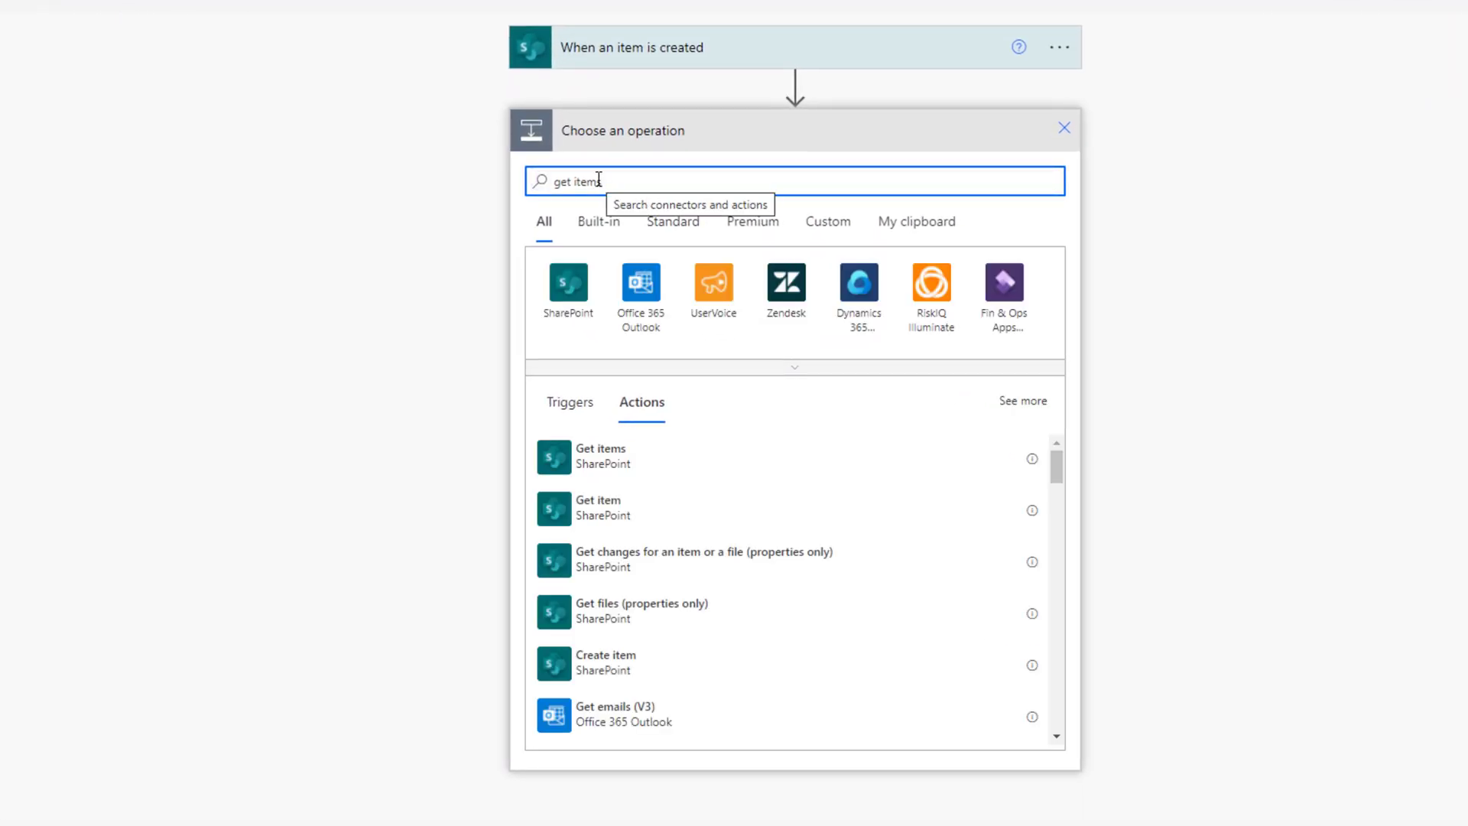
{"action": "left_click", "coordinate": [626, 479]}
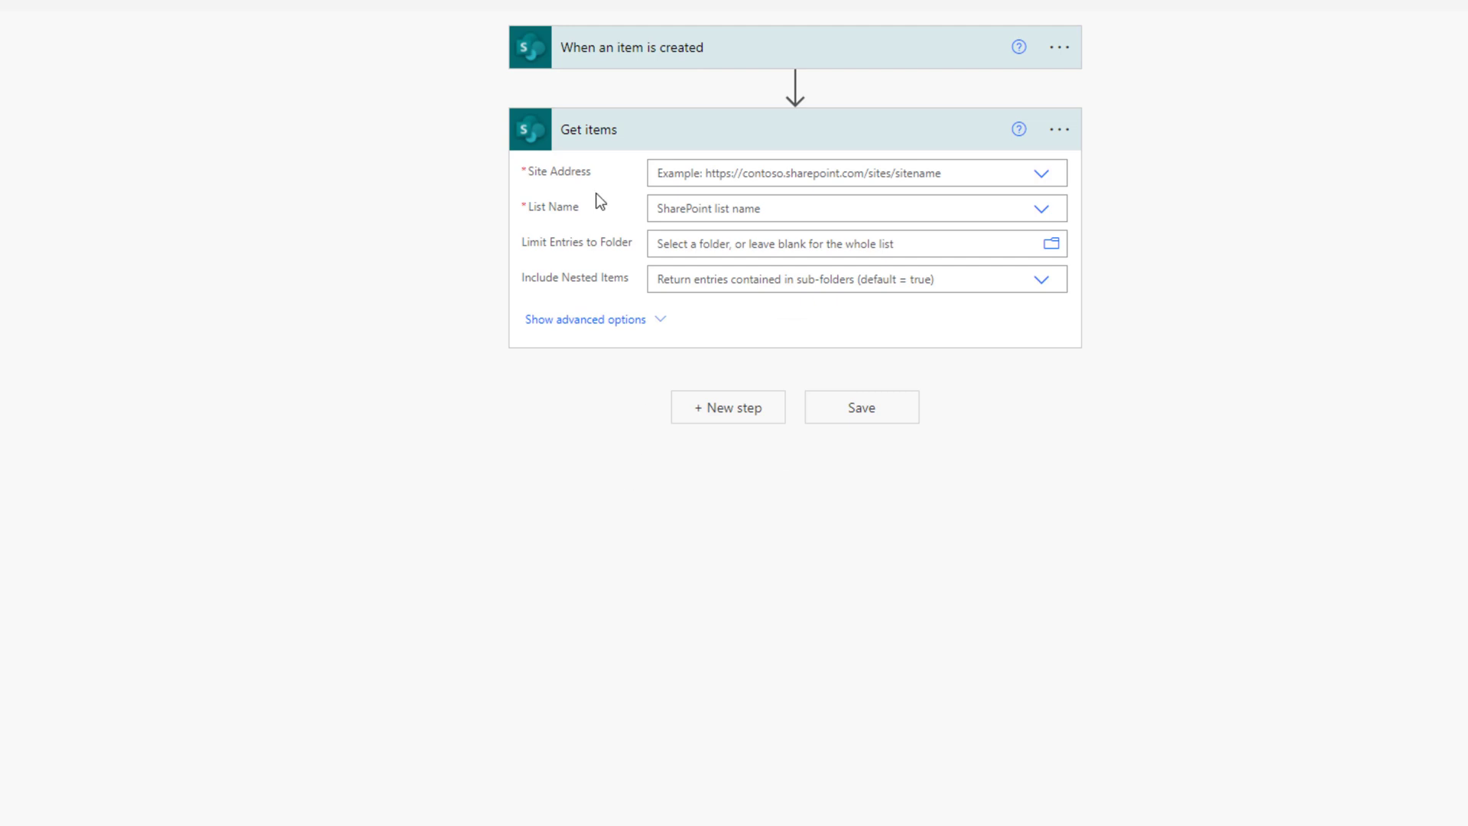
Step: Set Get items to the TechFly site and the Approval Matrix list, and expand its advanced options
{"action": "left_click", "coordinate": [673, 209]}
{"action": "left_click", "coordinate": [683, 243]}
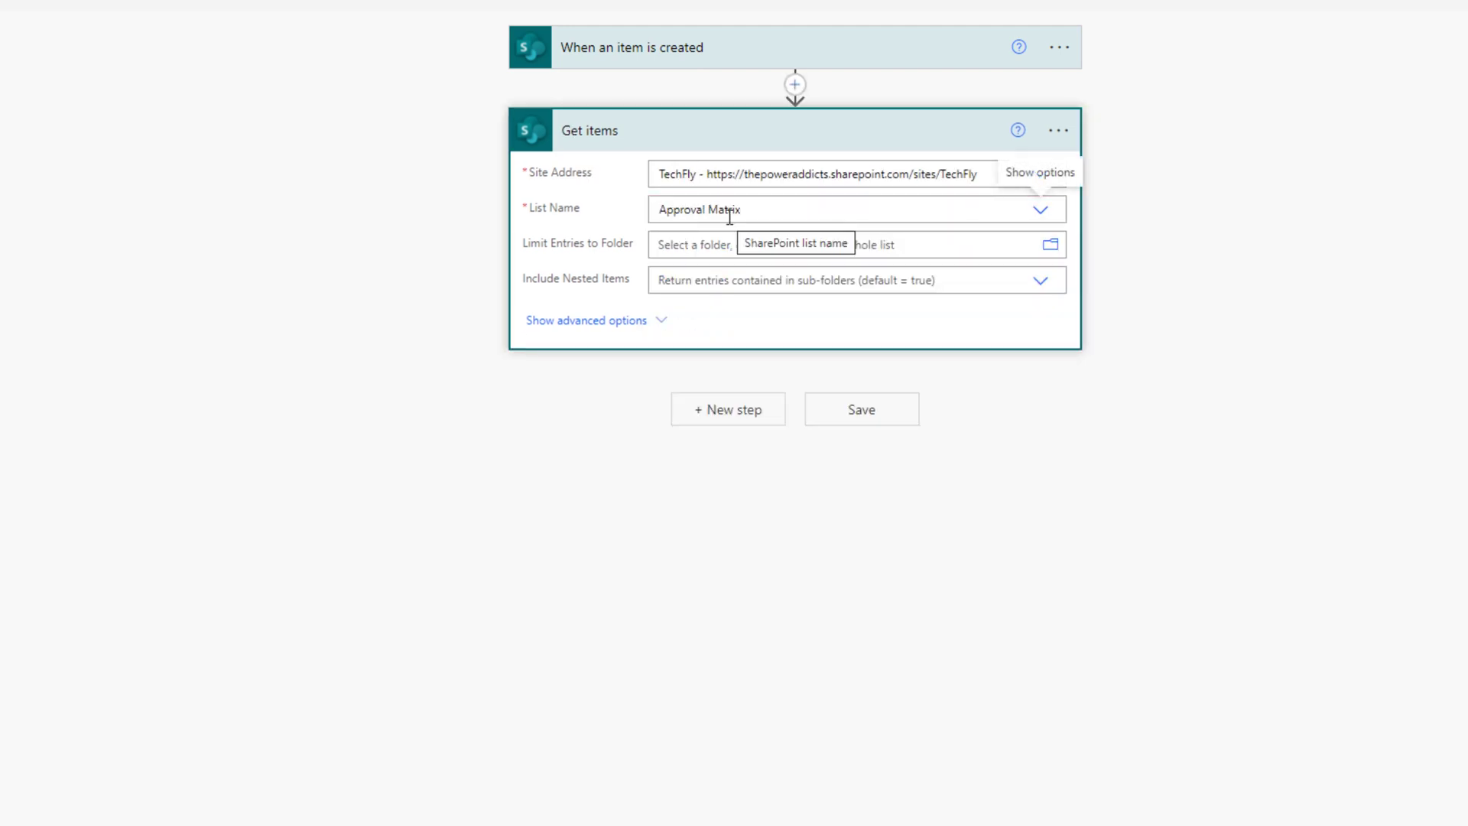
{"action": "left_click", "coordinate": [655, 328]}
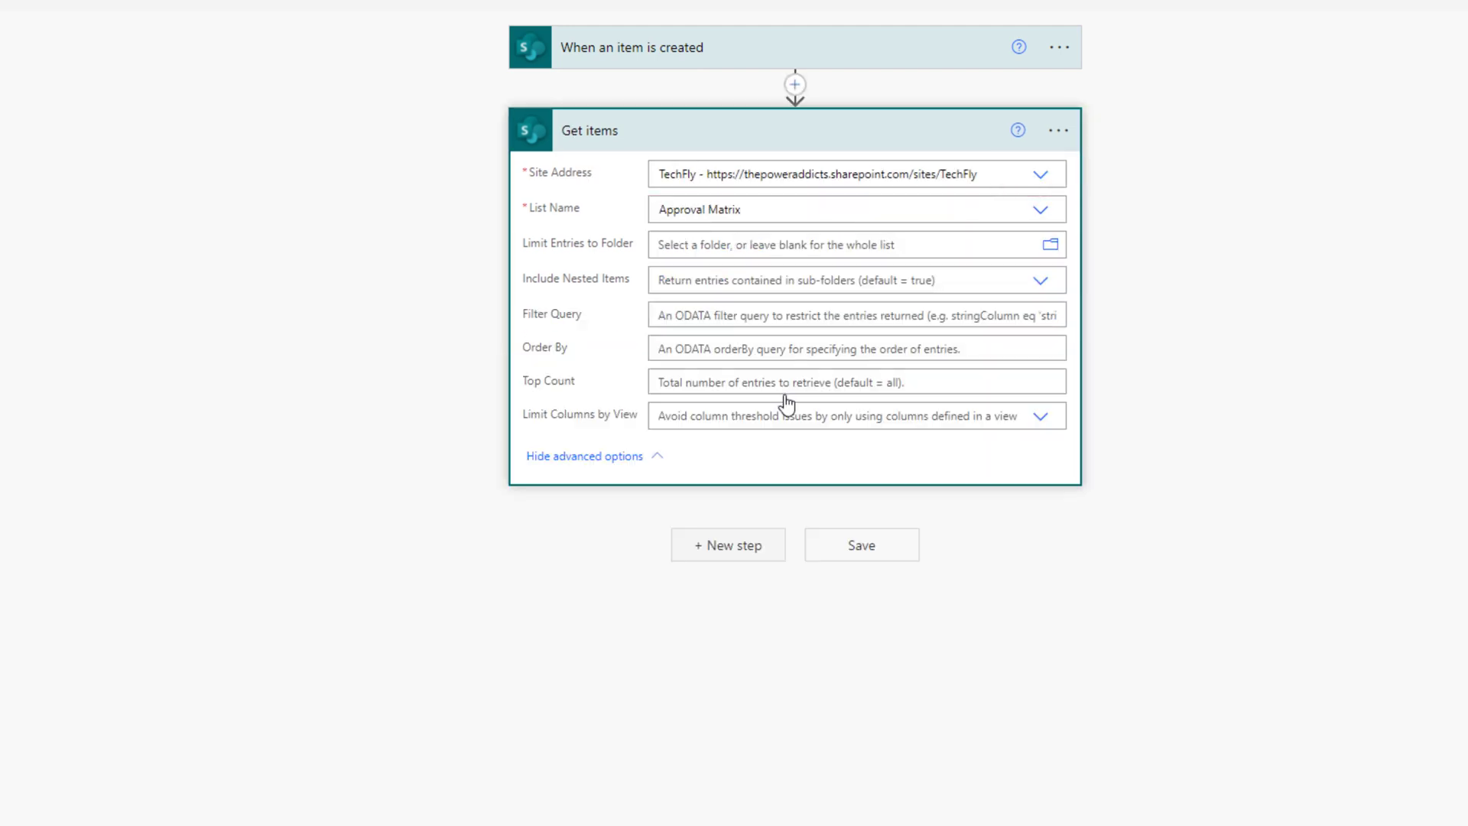
Step: Set the Get items Filter Query to Title eq the trigger's Request Type Value, enclosed in single quotes
{"action": "left_click", "coordinate": [683, 317]}
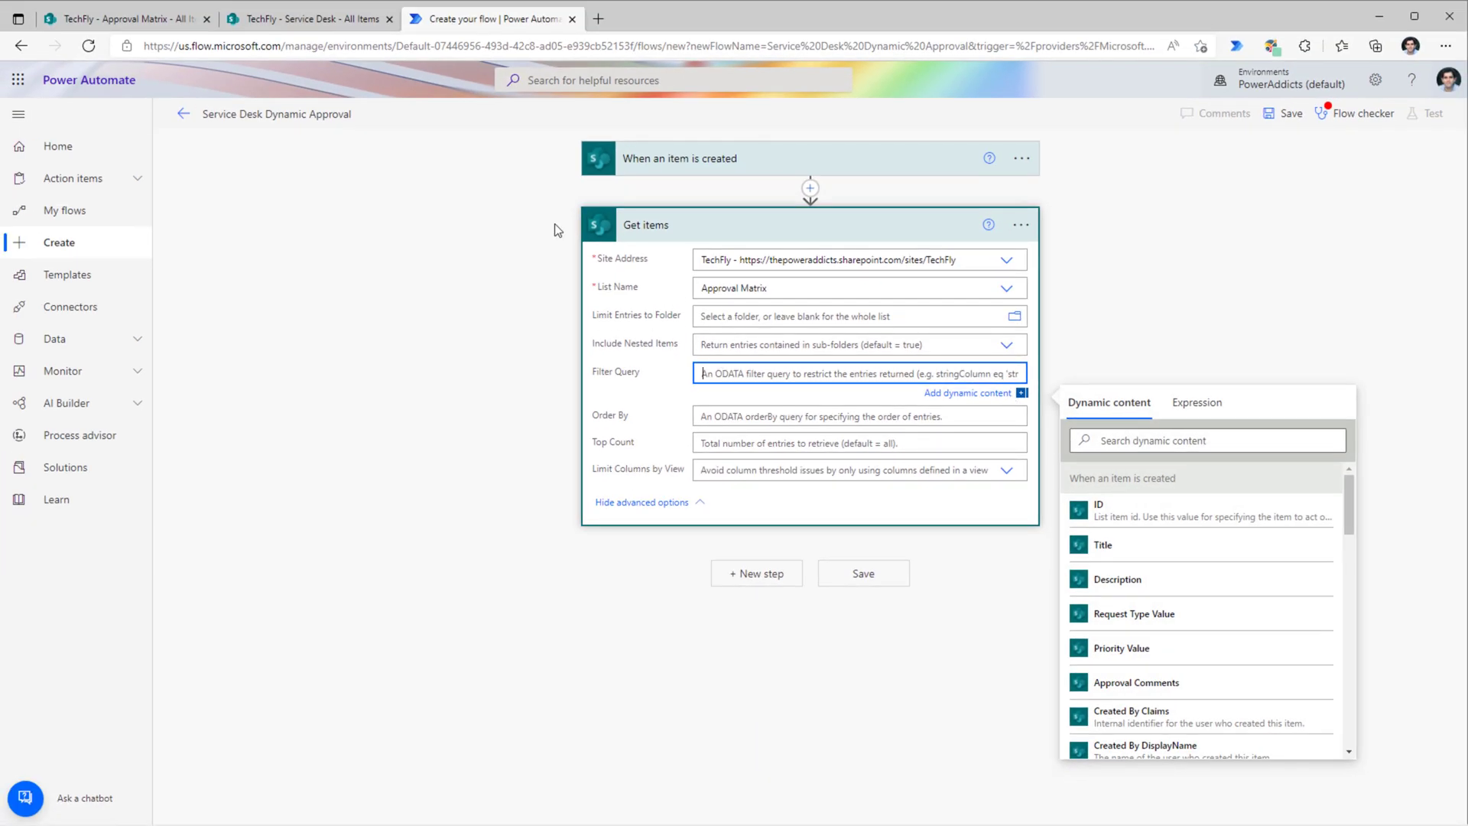
{"action": "left_click", "coordinate": [144, 17]}
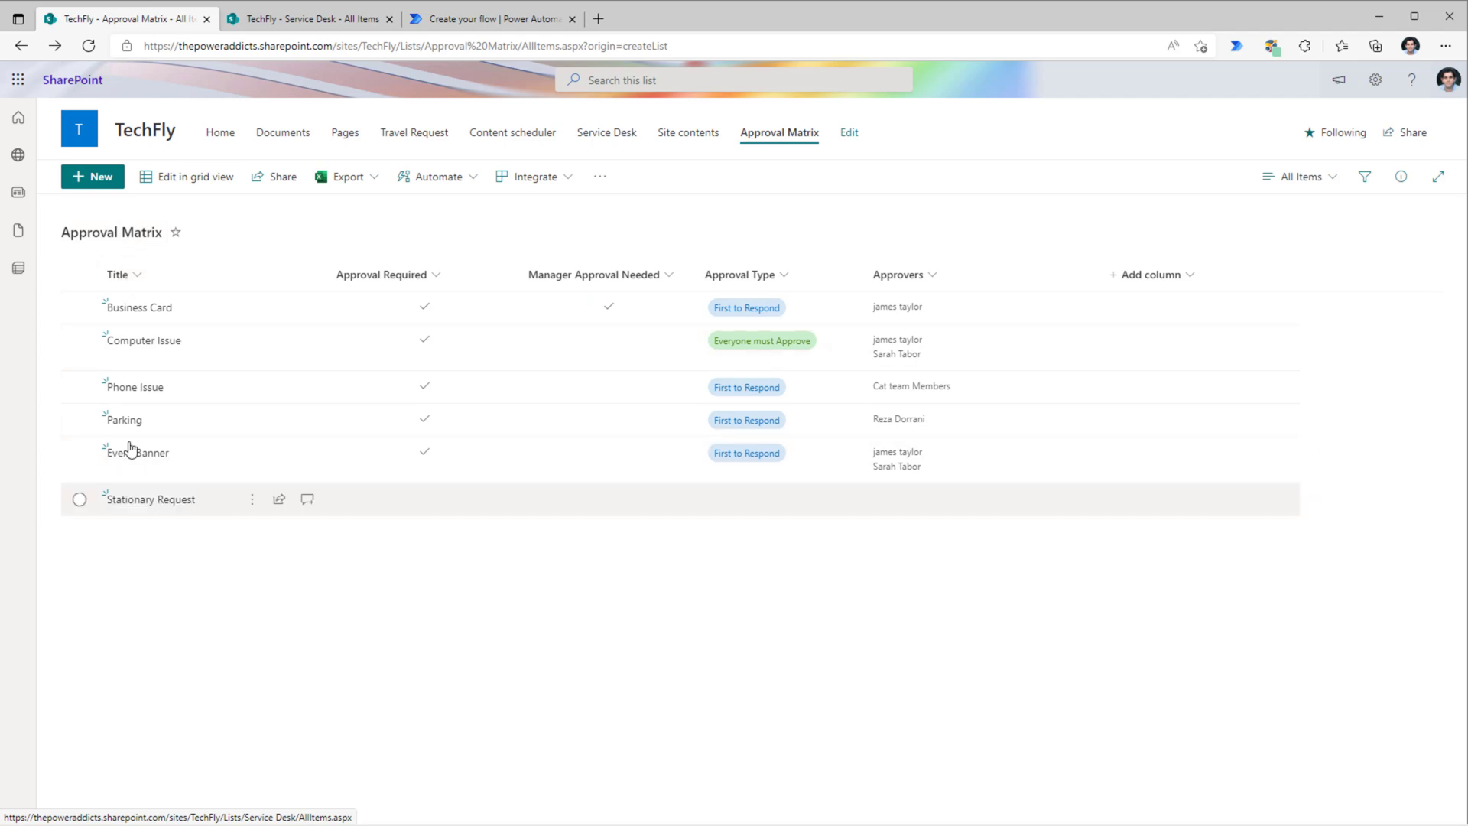
{"action": "left_click", "coordinate": [445, 18]}
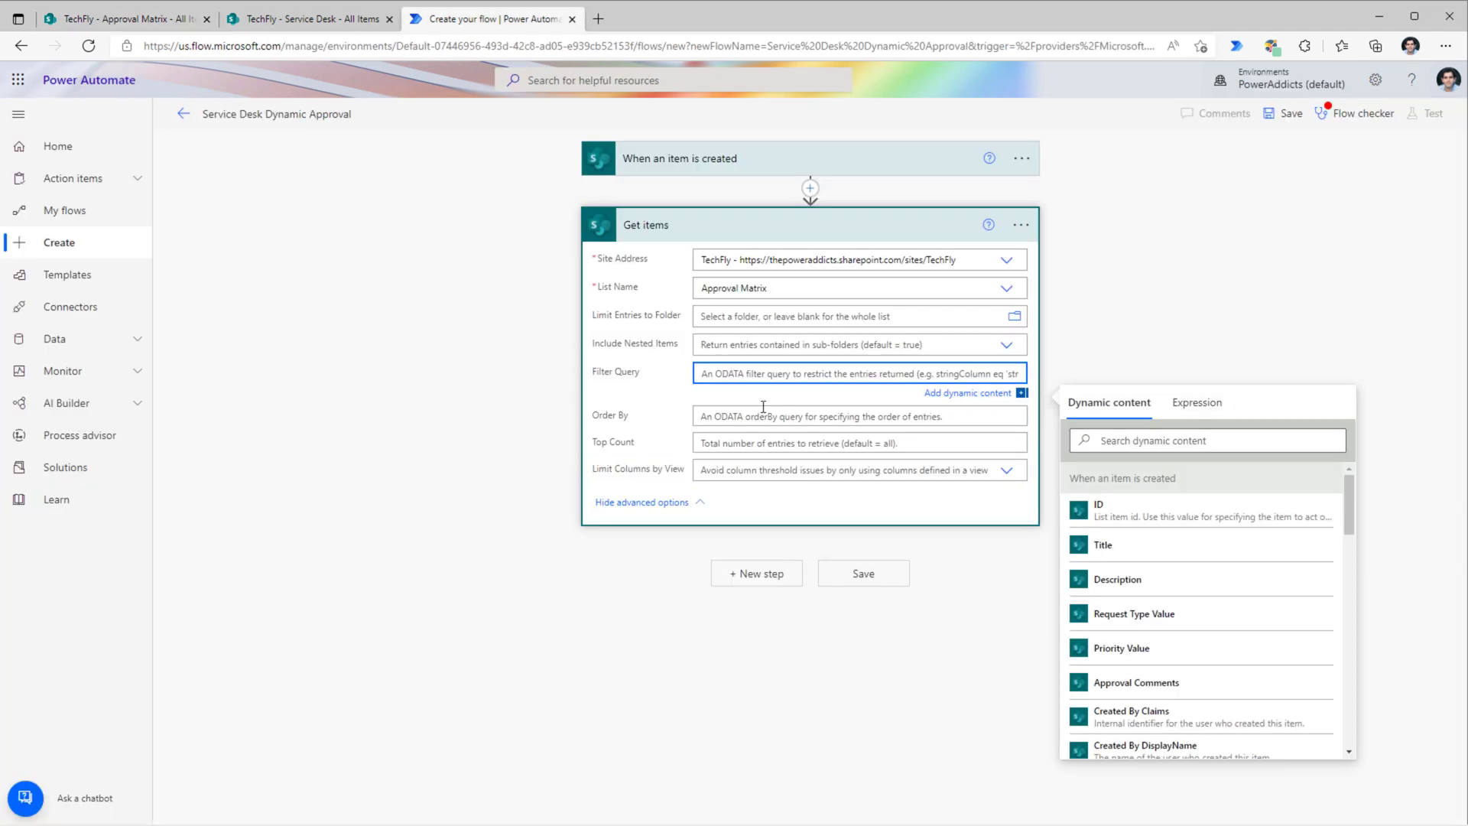
{"action": "type", "text": "Title eq '"}
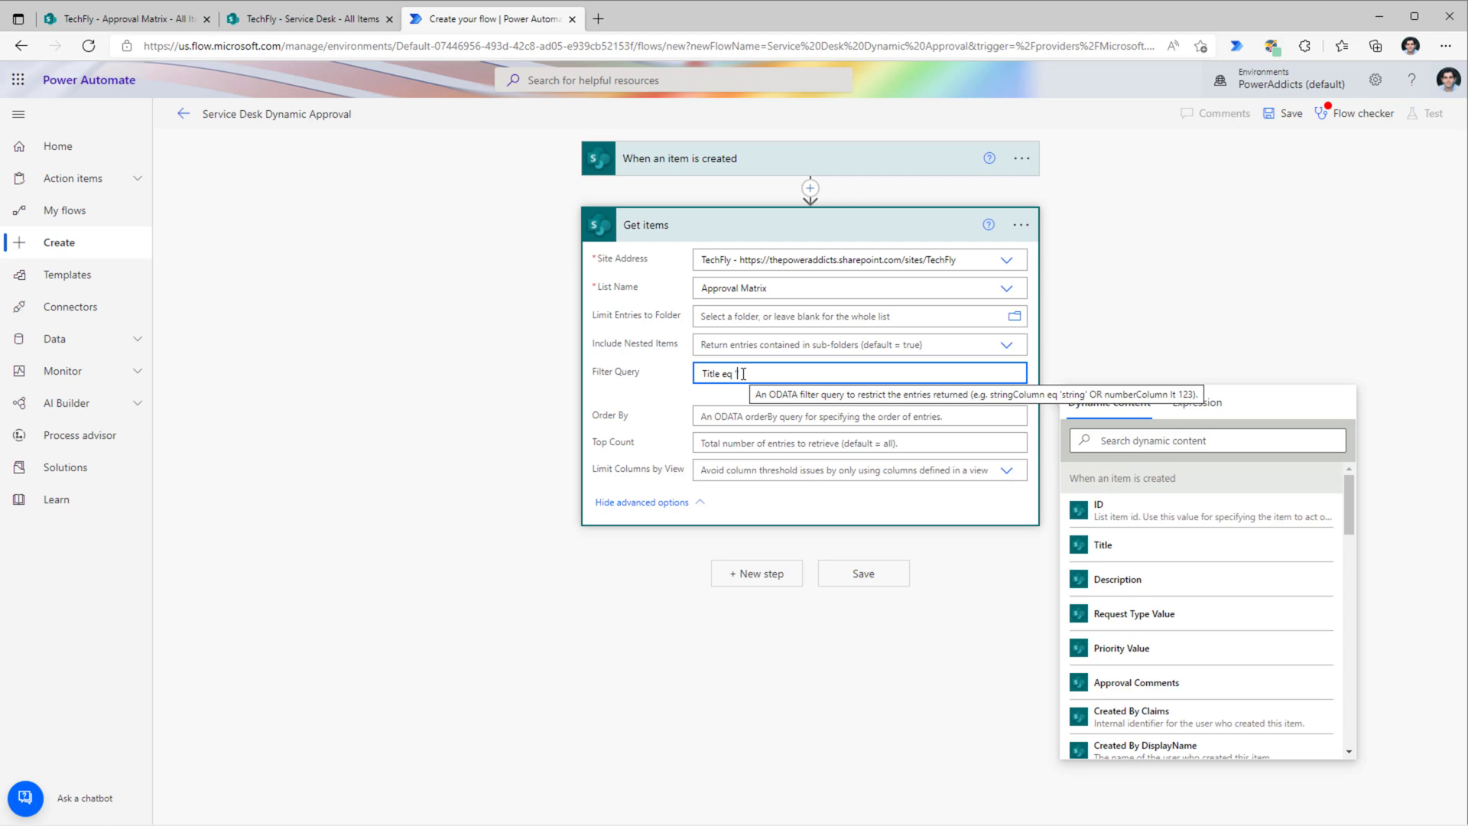
{"action": "left_click", "coordinate": [354, 27]}
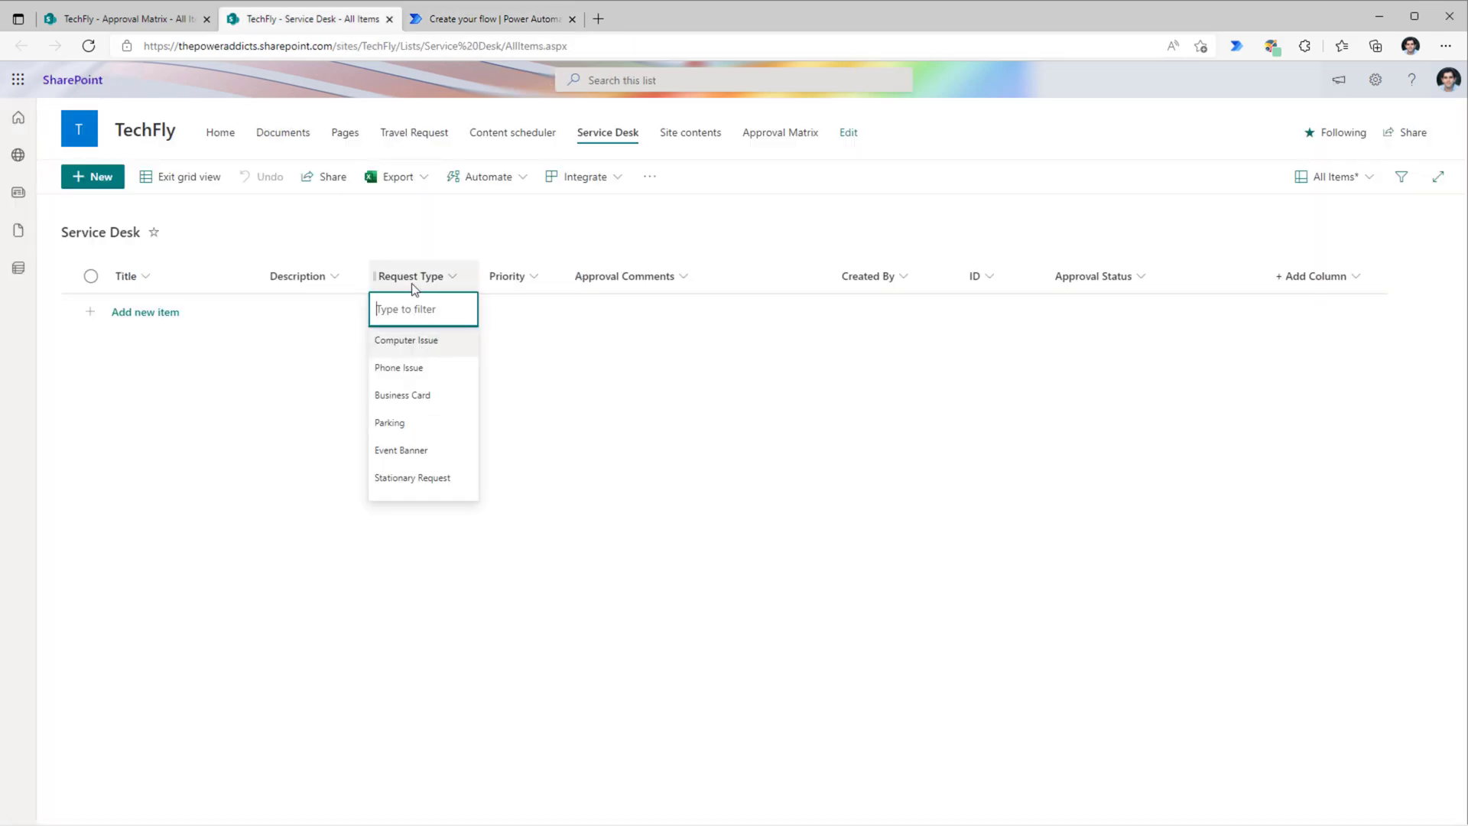
{"action": "key", "text": "ctrl+Tab"}
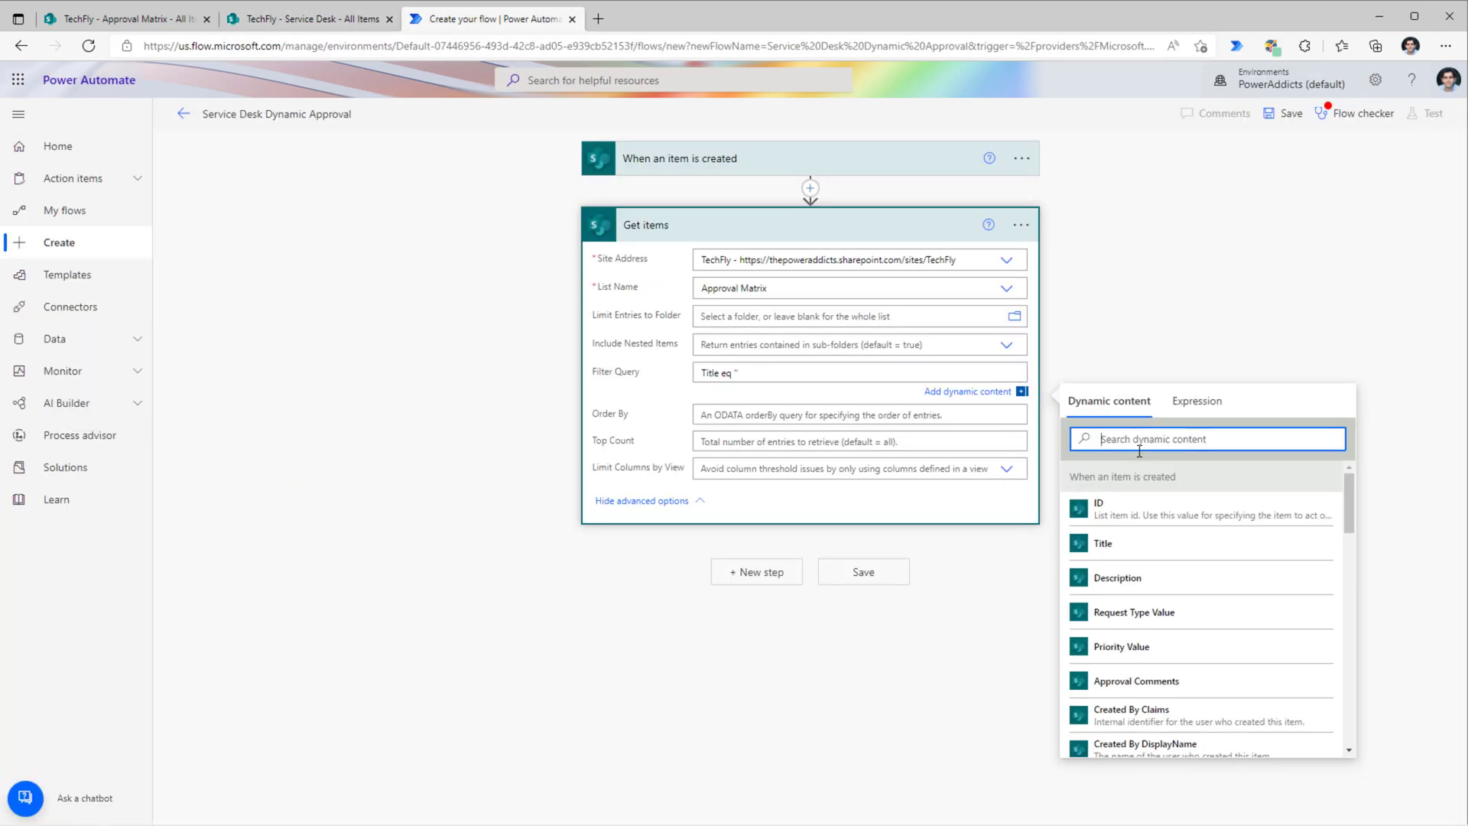
{"action": "type", "text": "request"}
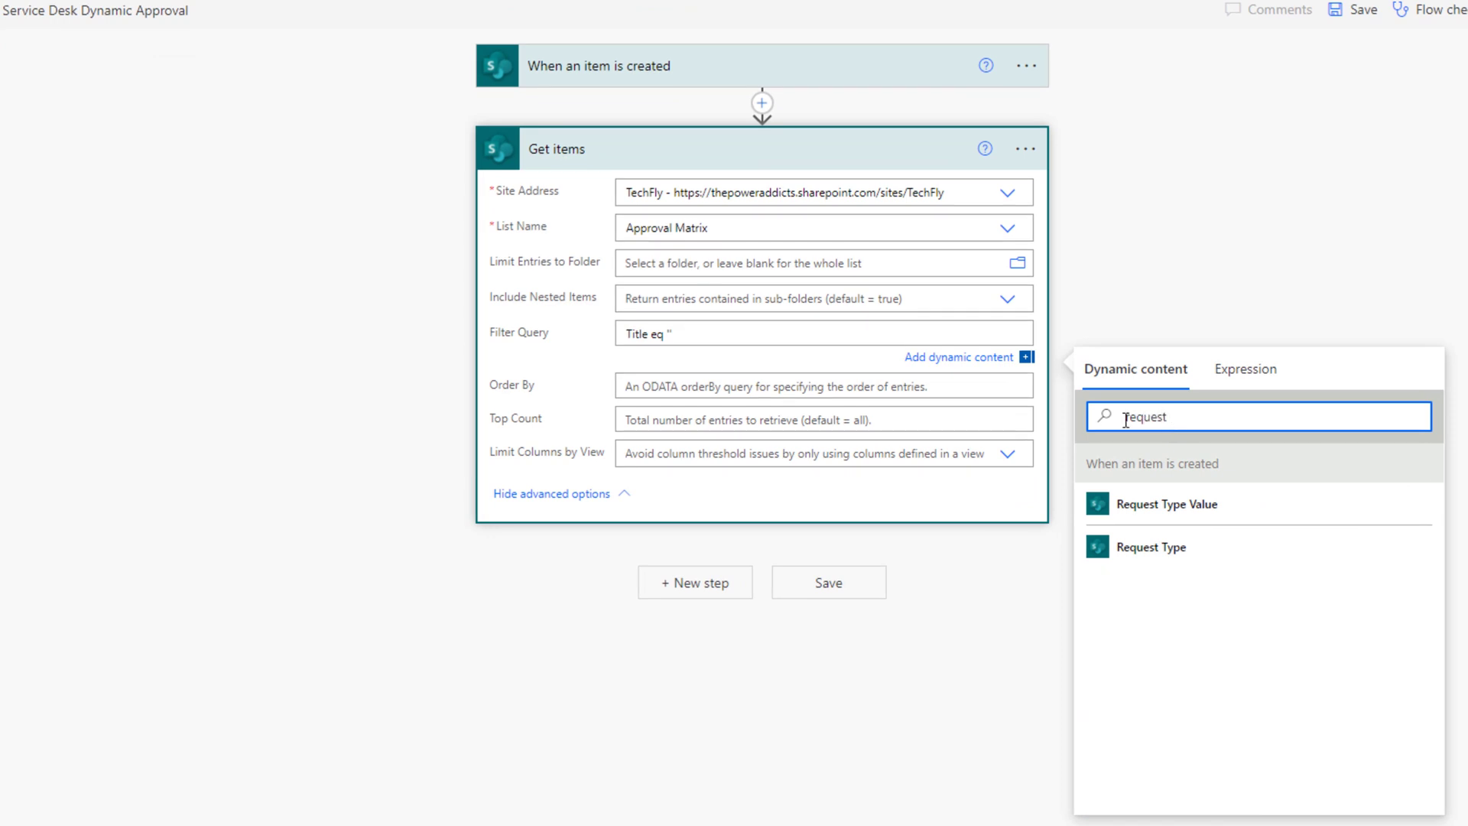
{"action": "left_click", "coordinate": [1196, 509]}
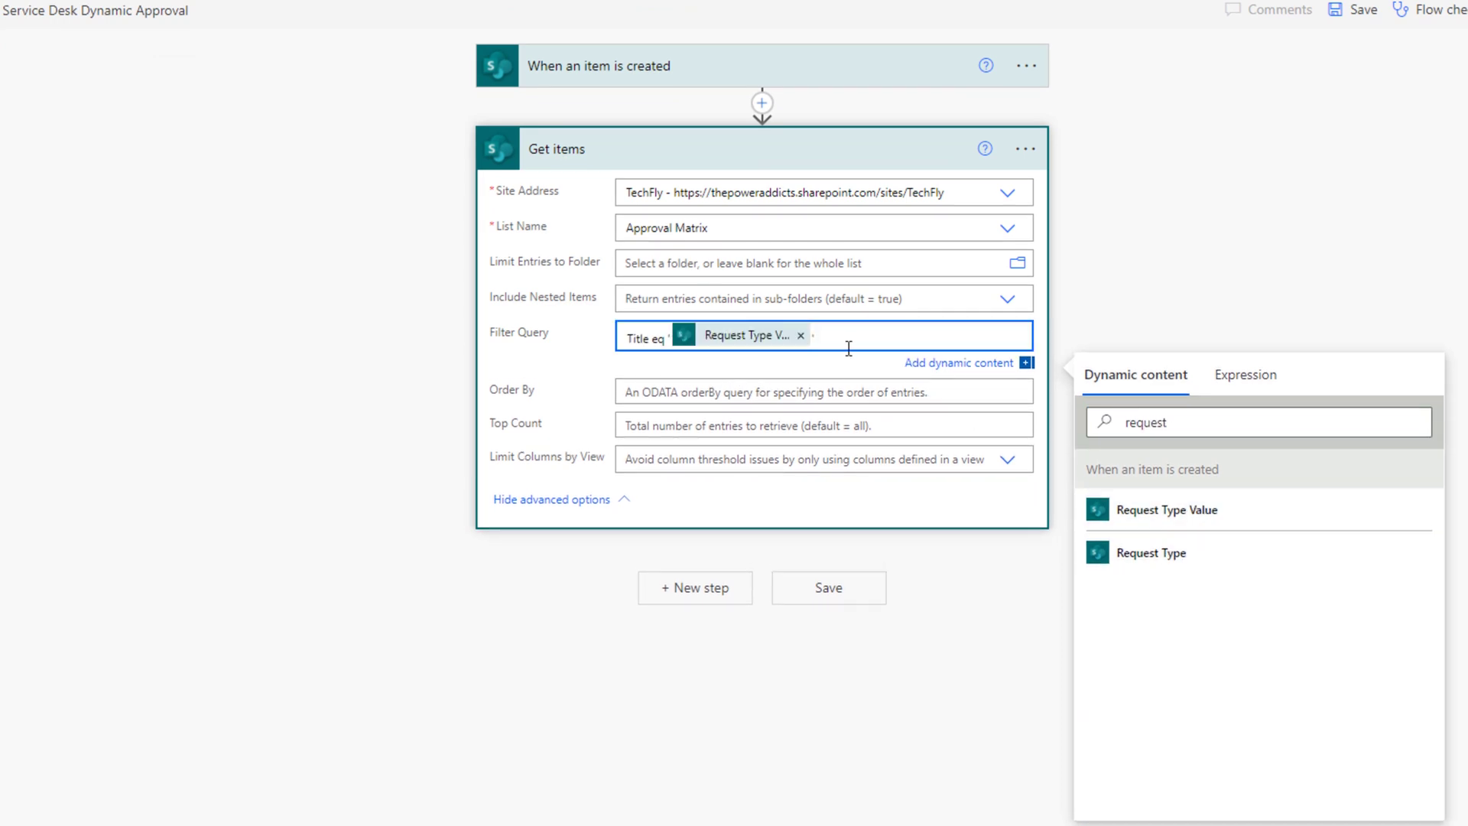
{"action": "left_click", "coordinate": [685, 372]}
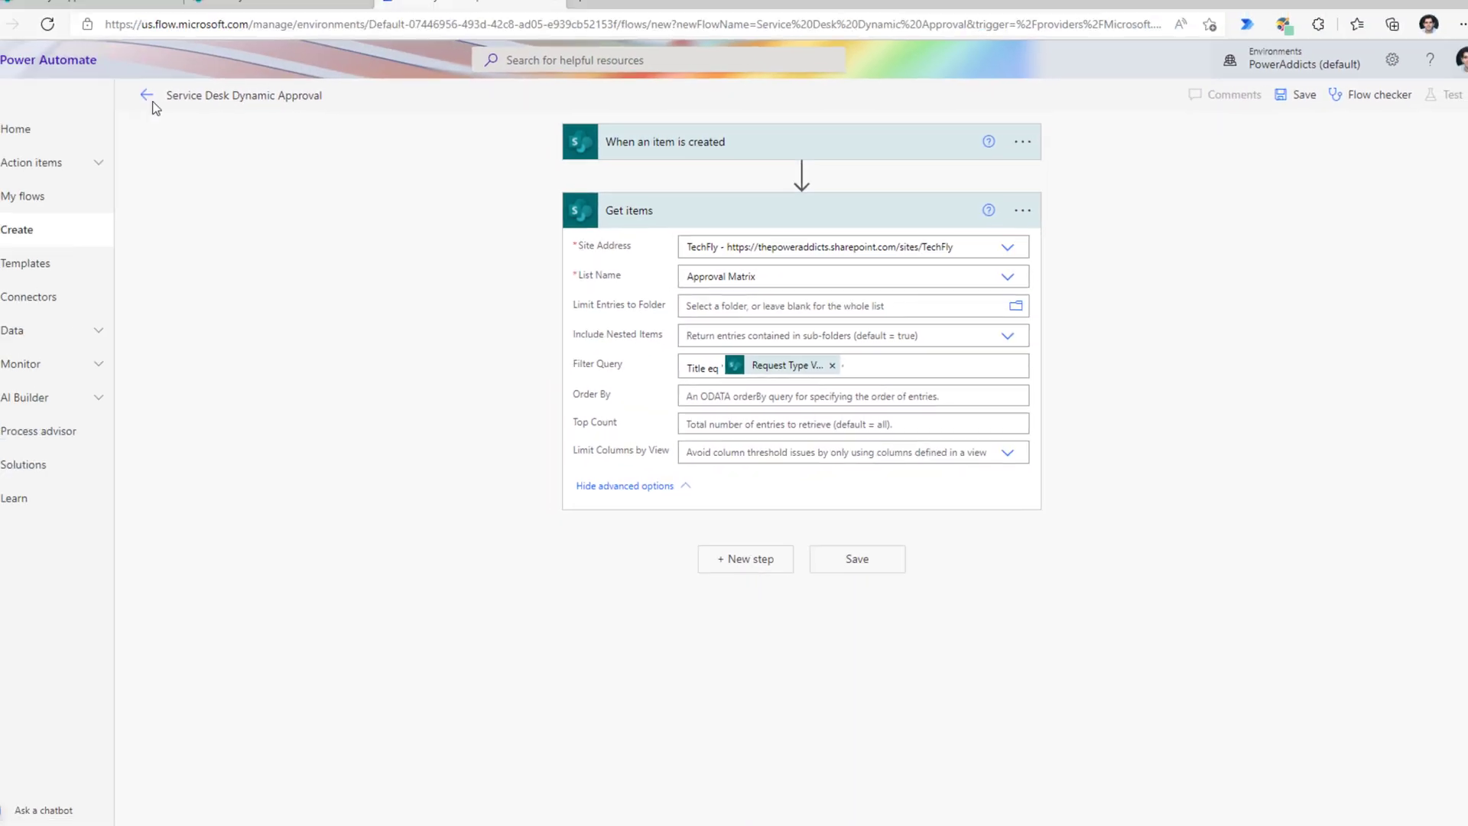
Step: Check the SharePoint Approval Matrix list, and add a Compose action named ApprovalInfo after Get items in the Power Automate flow
{"action": "left_click", "coordinate": [127, 20]}
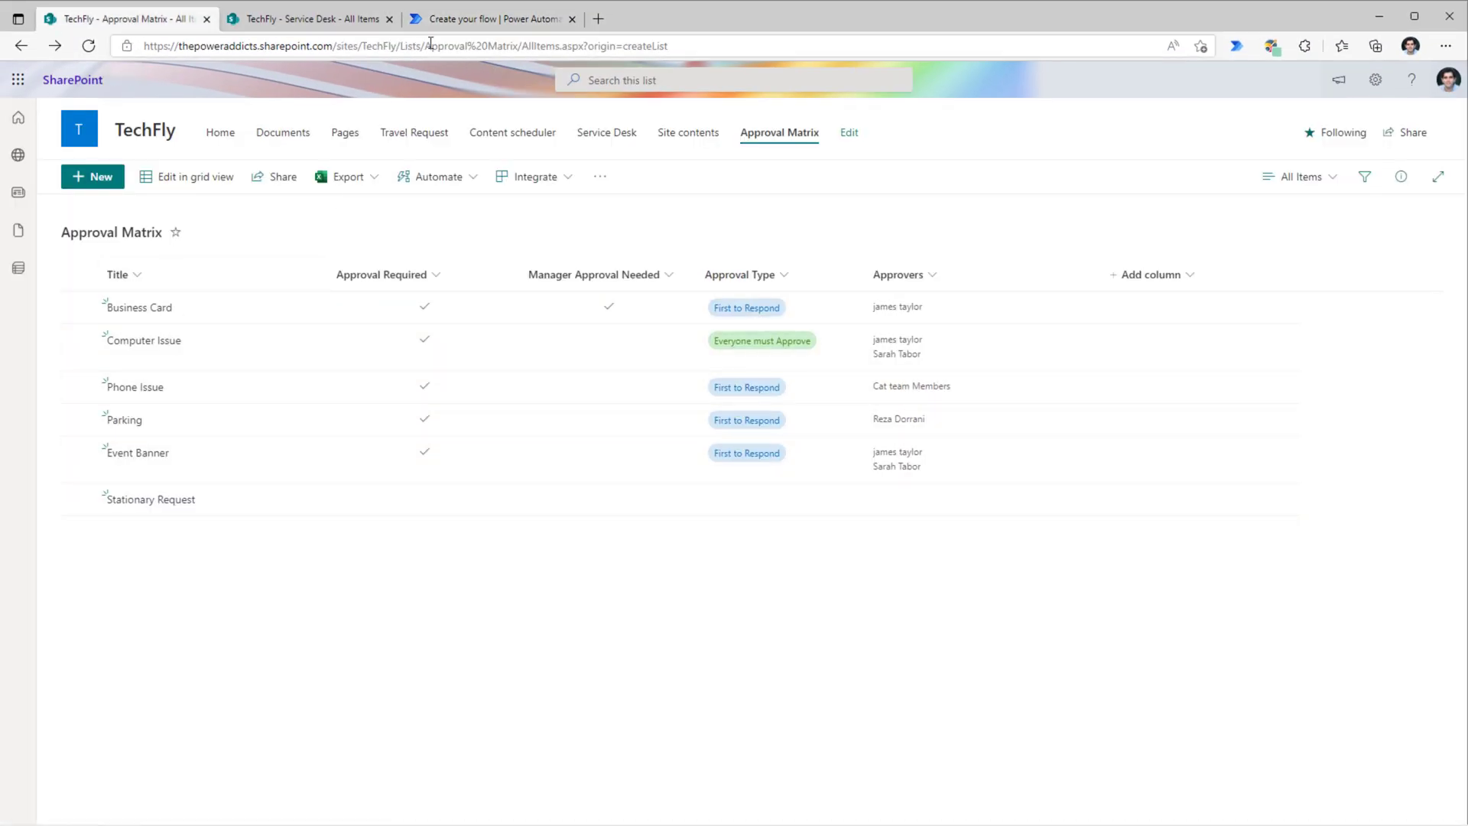
{"action": "left_click", "coordinate": [444, 21]}
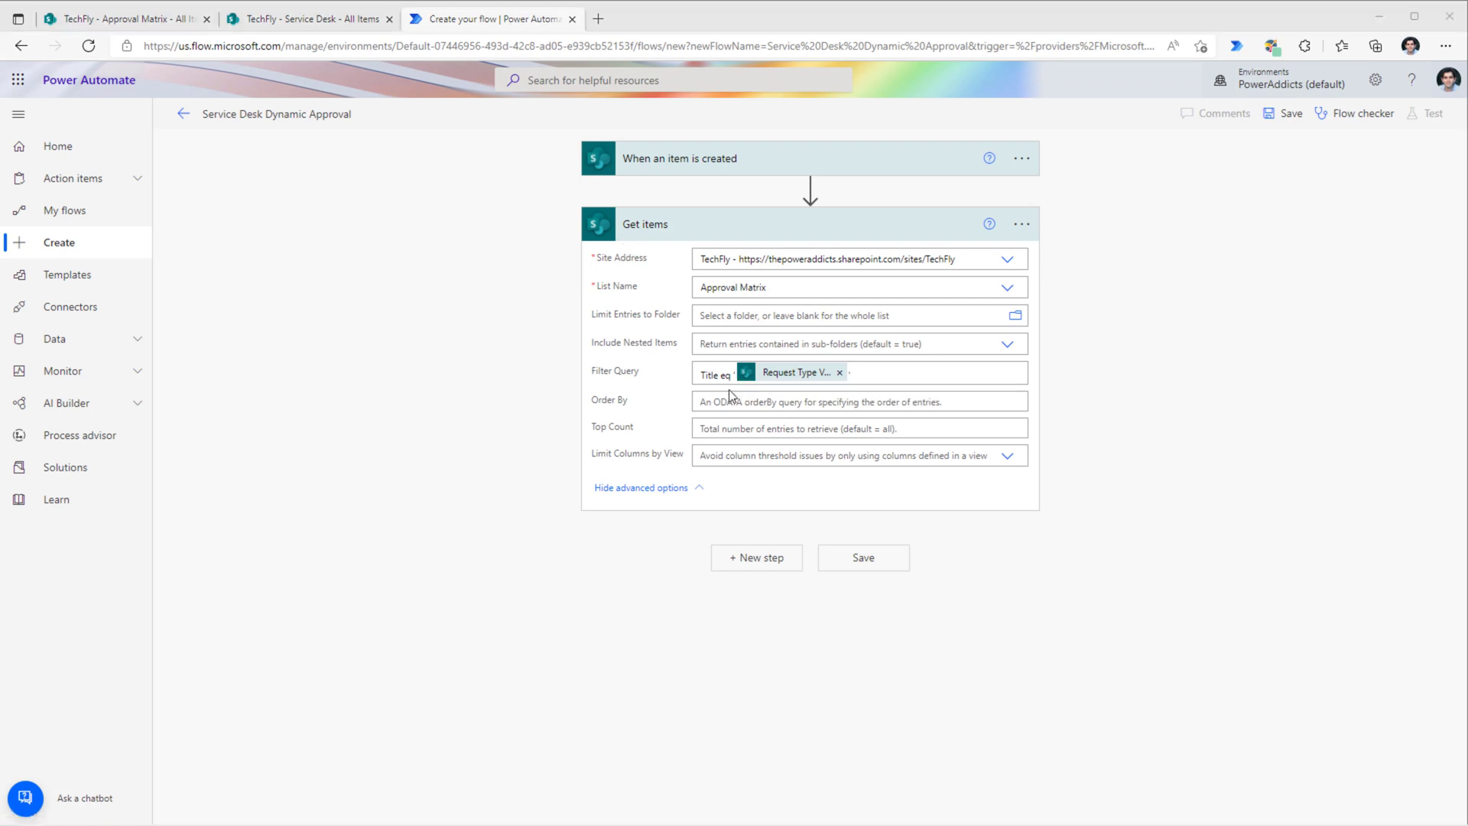
{"action": "left_click", "coordinate": [757, 562]}
{"action": "type", "text": "compose"}
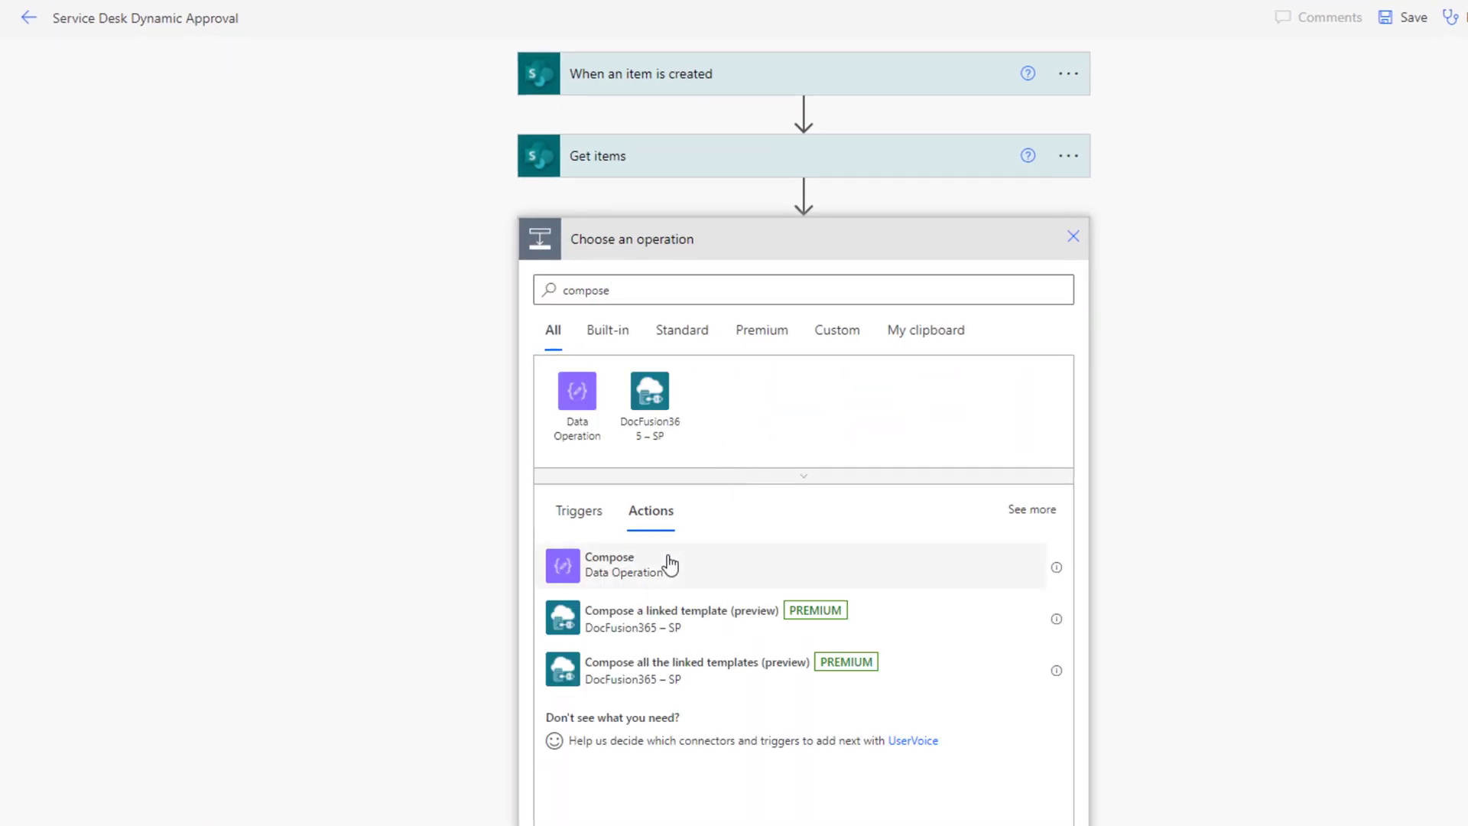
{"action": "left_click", "coordinate": [673, 564]}
{"action": "left_click", "coordinate": [1076, 240]}
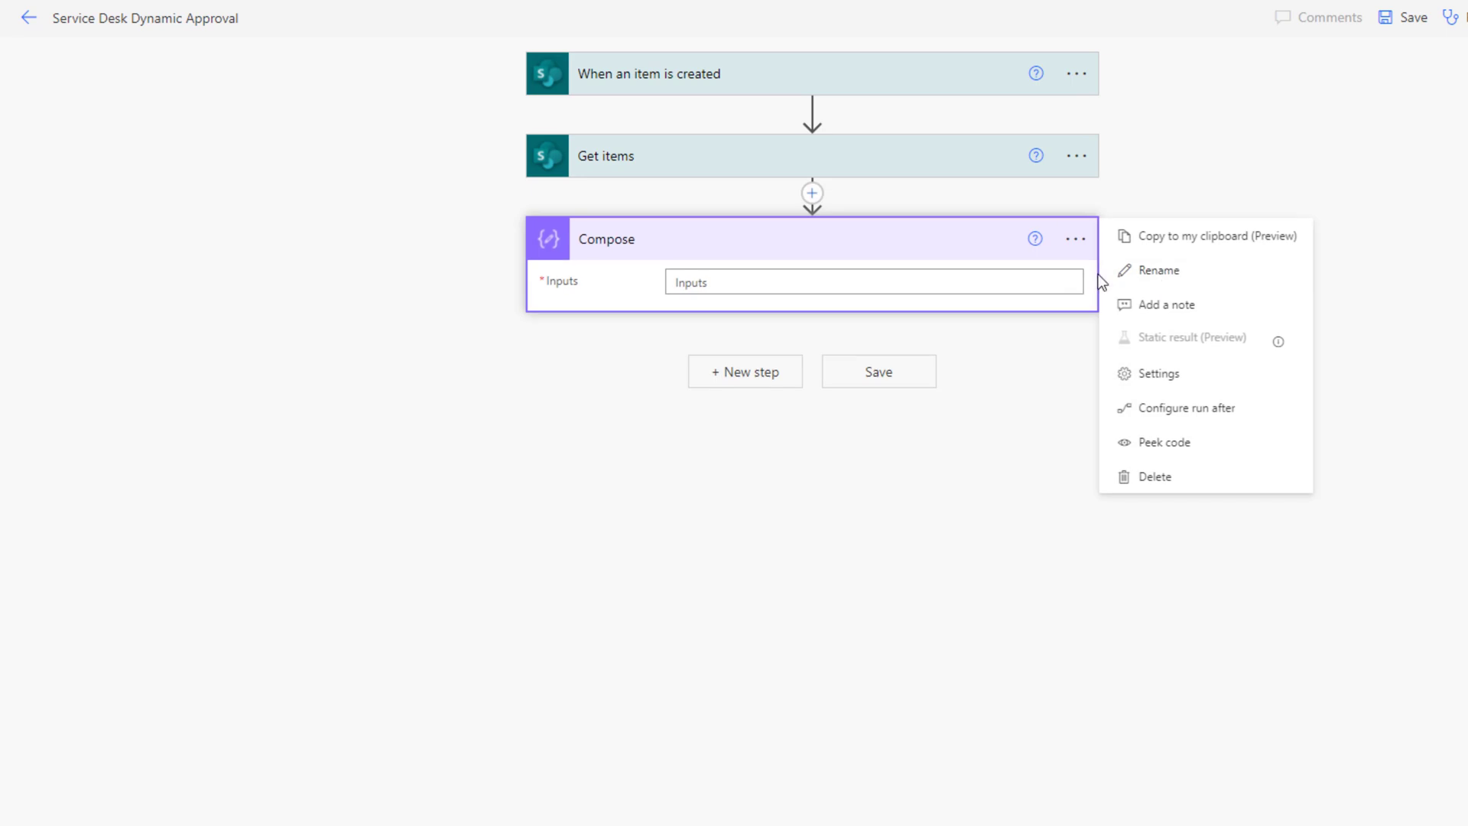
{"action": "left_click", "coordinate": [1154, 271]}
{"action": "type", "text": "ApprovalInfo"}
{"action": "key", "text": "Return"}
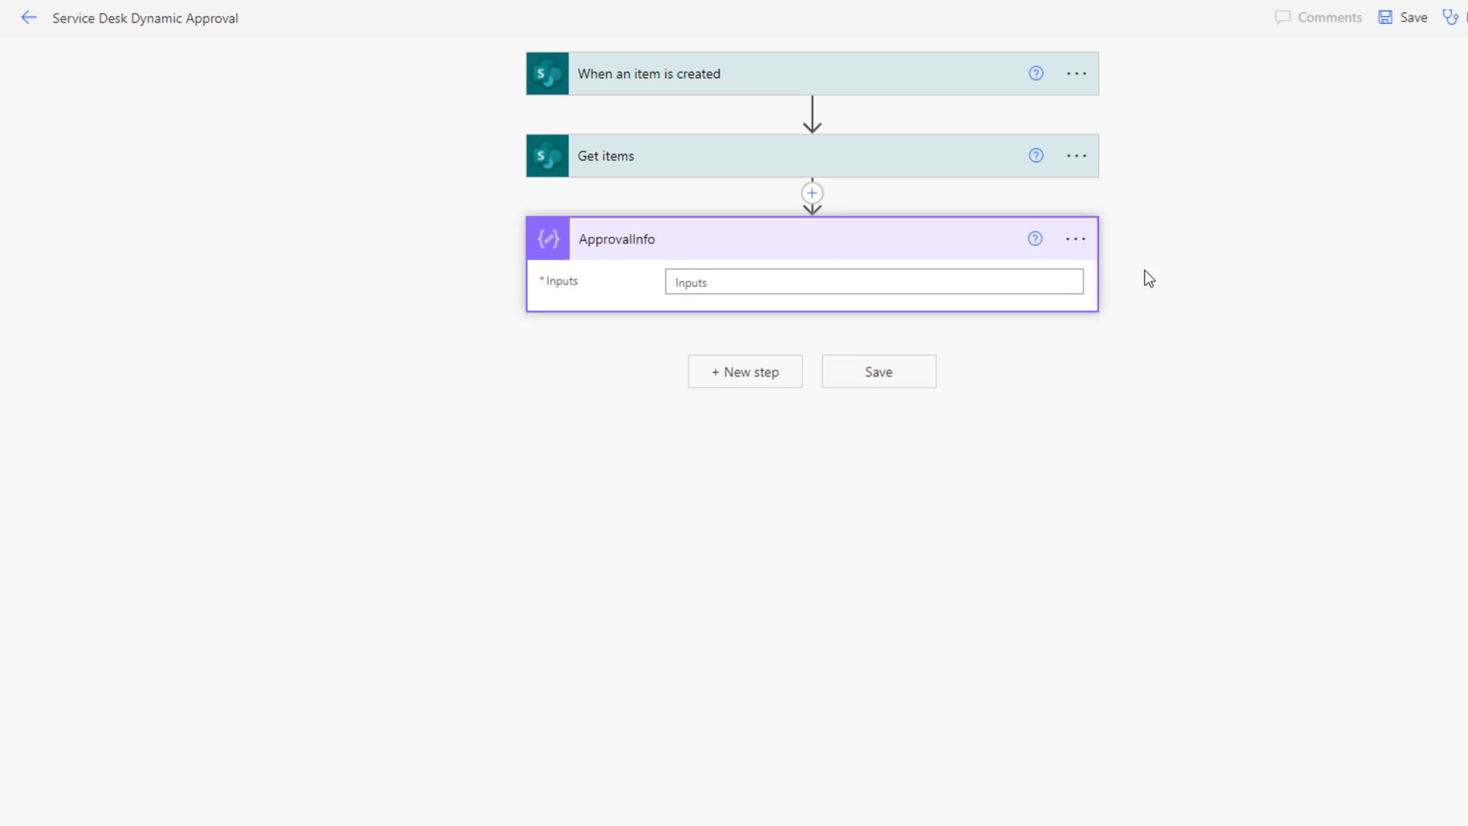
Step: Set the ApprovalInfo inputs to an expression that uses the first() function
{"action": "left_click", "coordinate": [719, 283]}
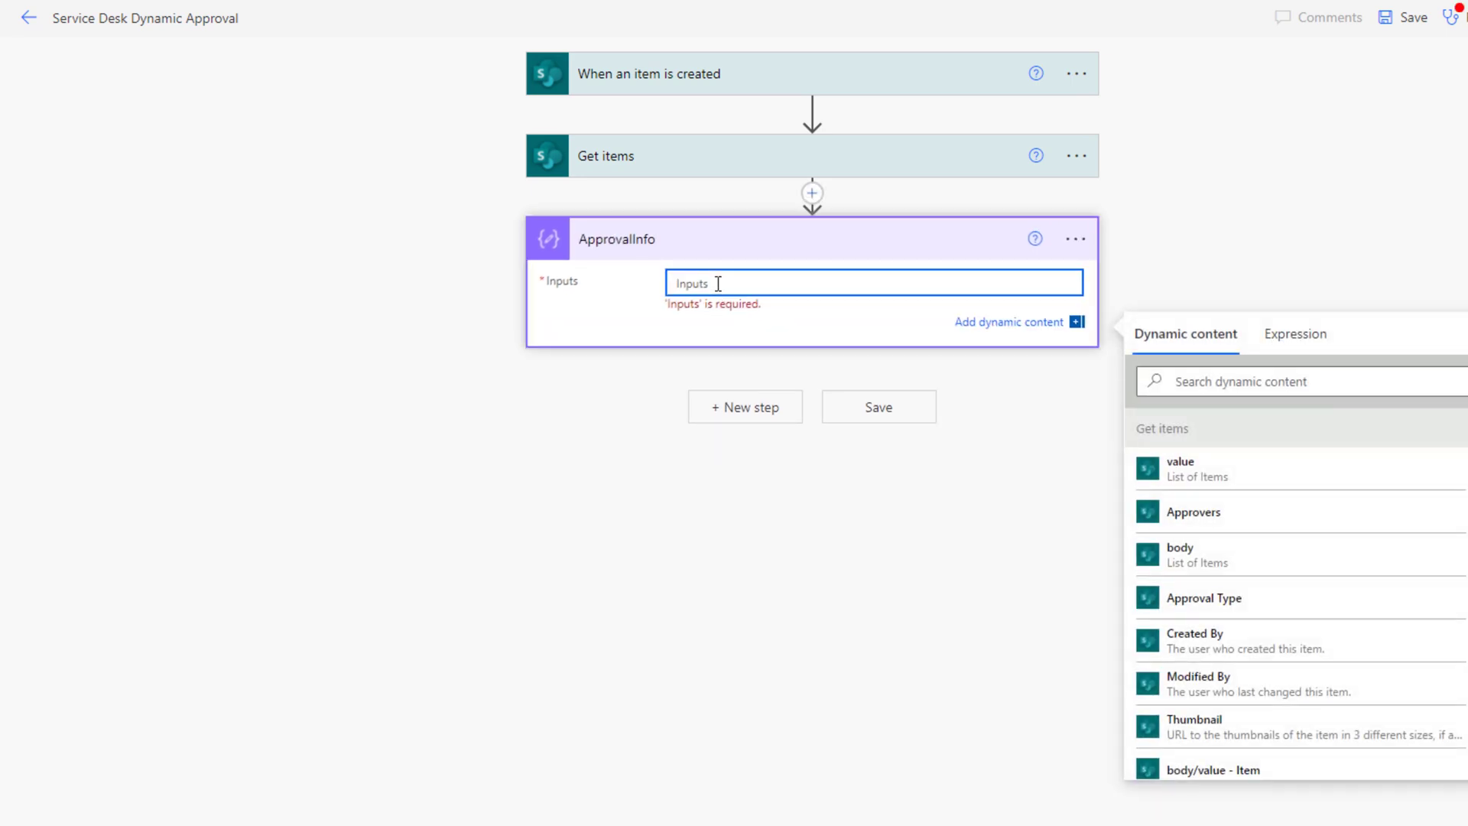
{"action": "left_click", "coordinate": [1290, 336]}
{"action": "type", "text": "first("}
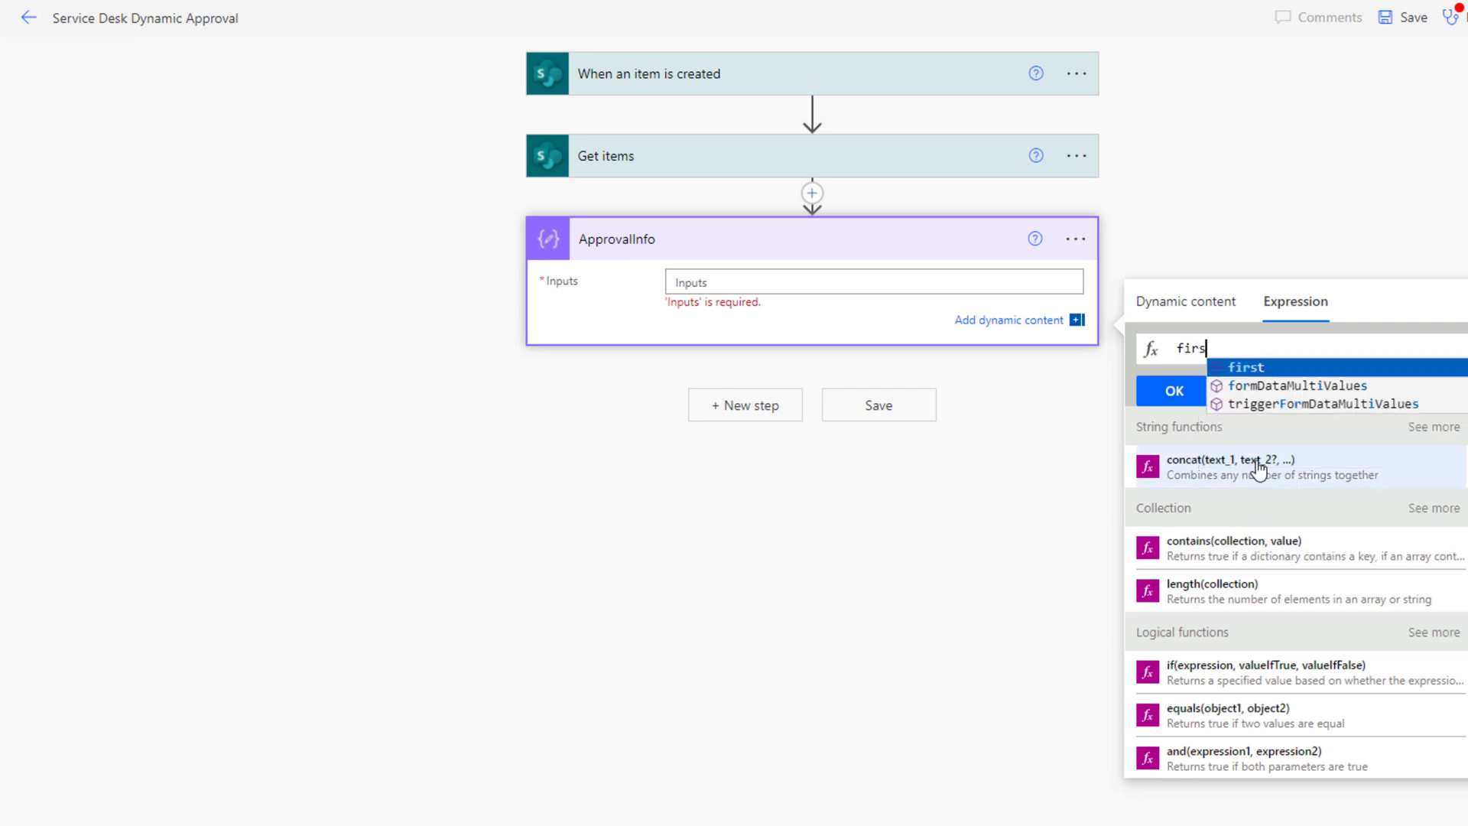
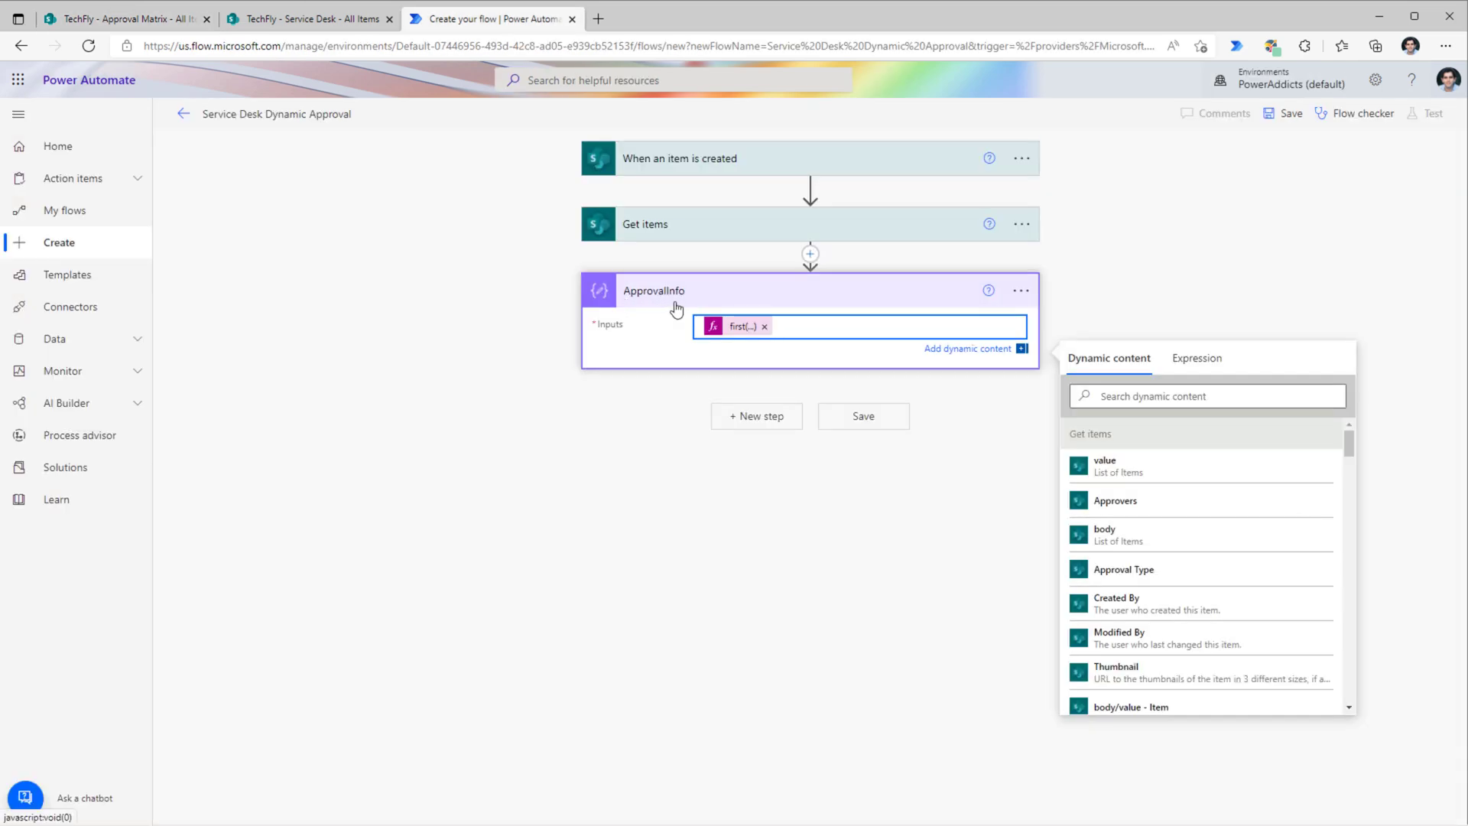
Step: Add a Condition action after ApprovalInfo and rename it Approval Required
{"action": "left_click", "coordinate": [756, 416]}
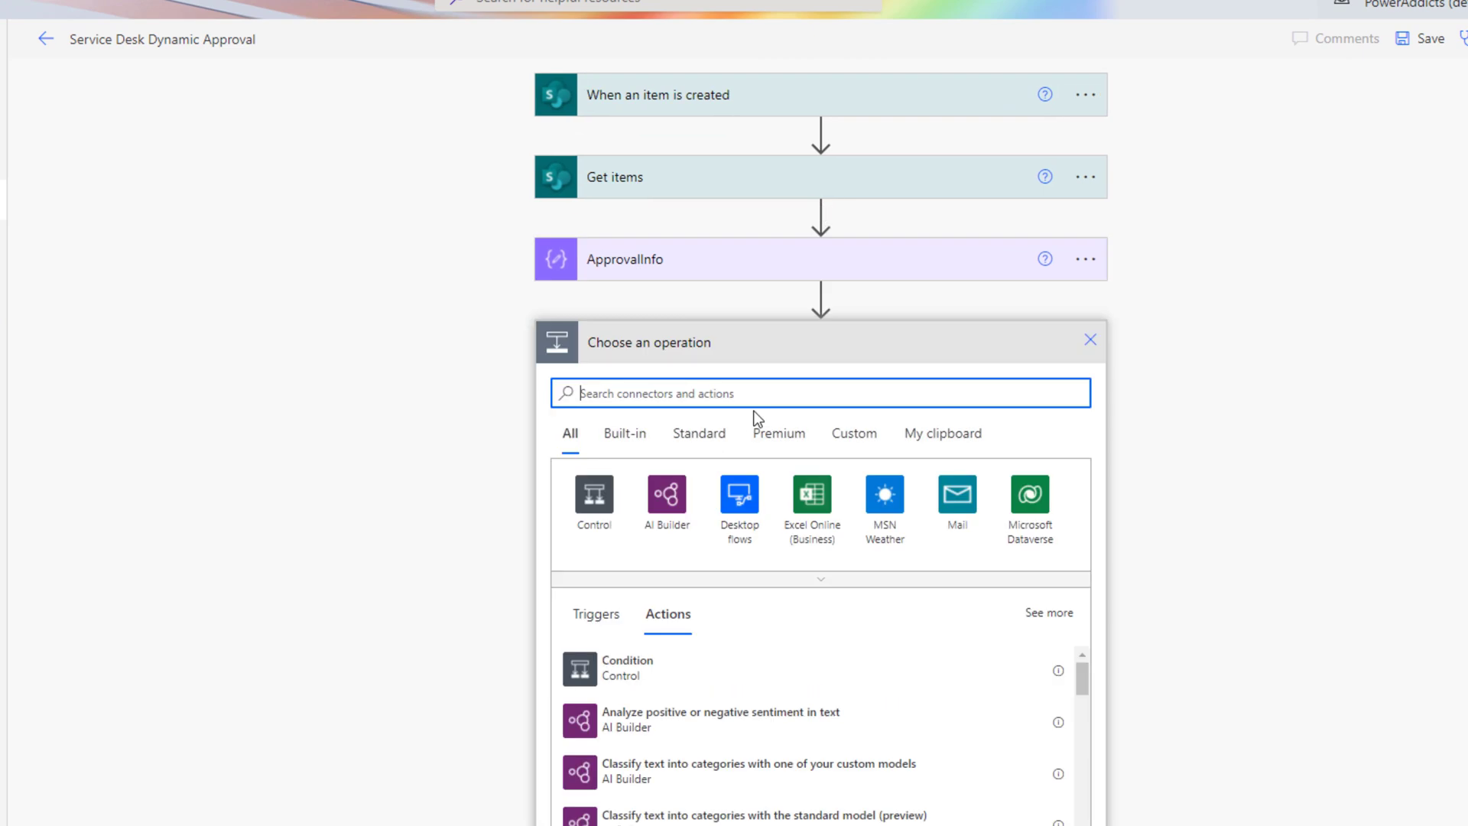
{"action": "type", "text": "condition"}
{"action": "left_click", "coordinate": [627, 666]}
{"action": "left_click", "coordinate": [1093, 343]}
{"action": "left_click", "coordinate": [1161, 375]}
{"action": "type", "text": "Approval Required"}
Step: Begin the condition's first value as the expression outputs('ApprovalInfo')[''], leaving the column name between the quotes empty
{"action": "left_click", "coordinate": [644, 401]}
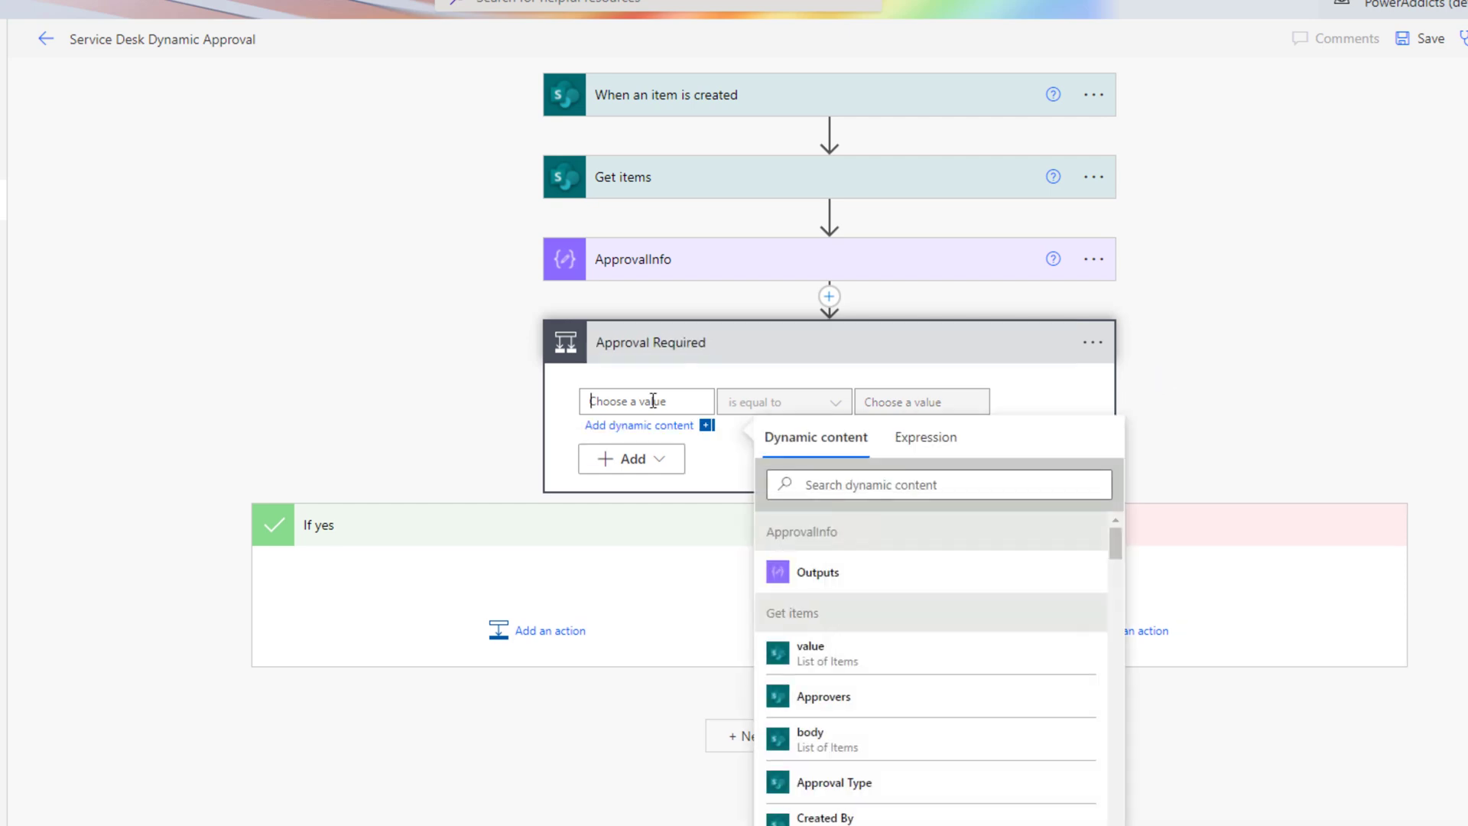
{"action": "left_click", "coordinate": [906, 440]}
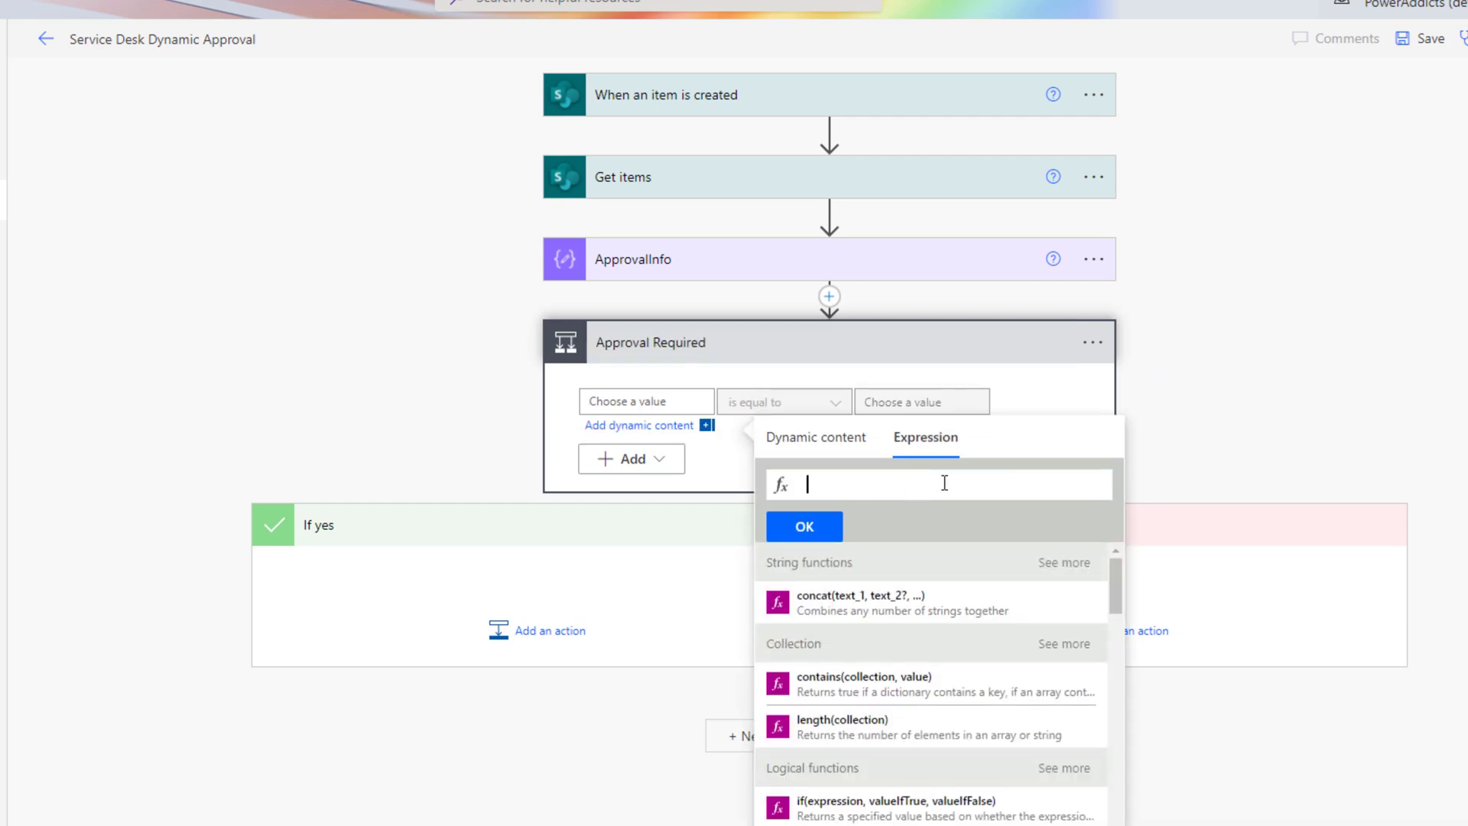
{"action": "type", "text": "outputs('"}
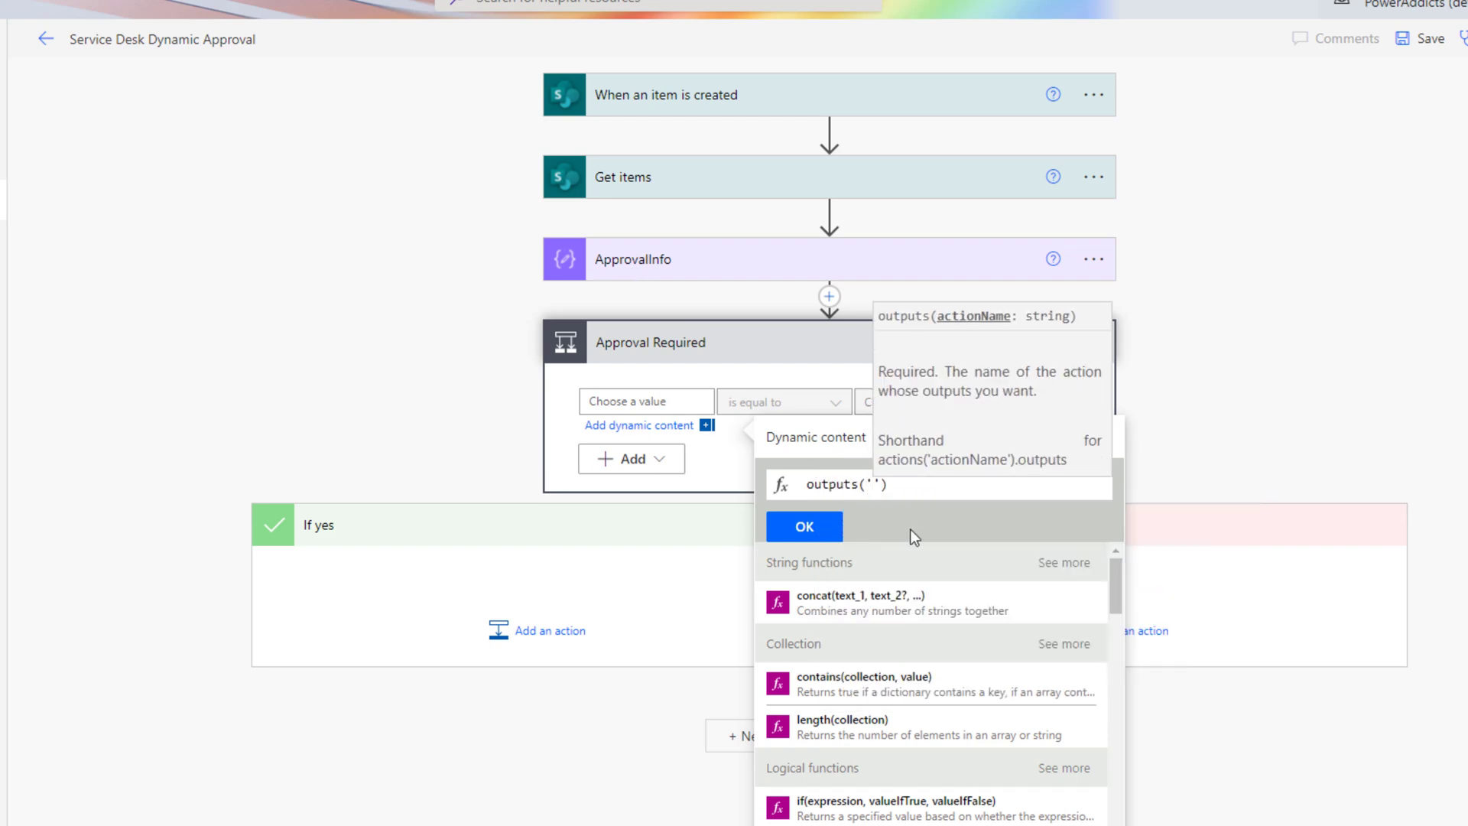
{"action": "type", "text": "ApprovalInfo"}
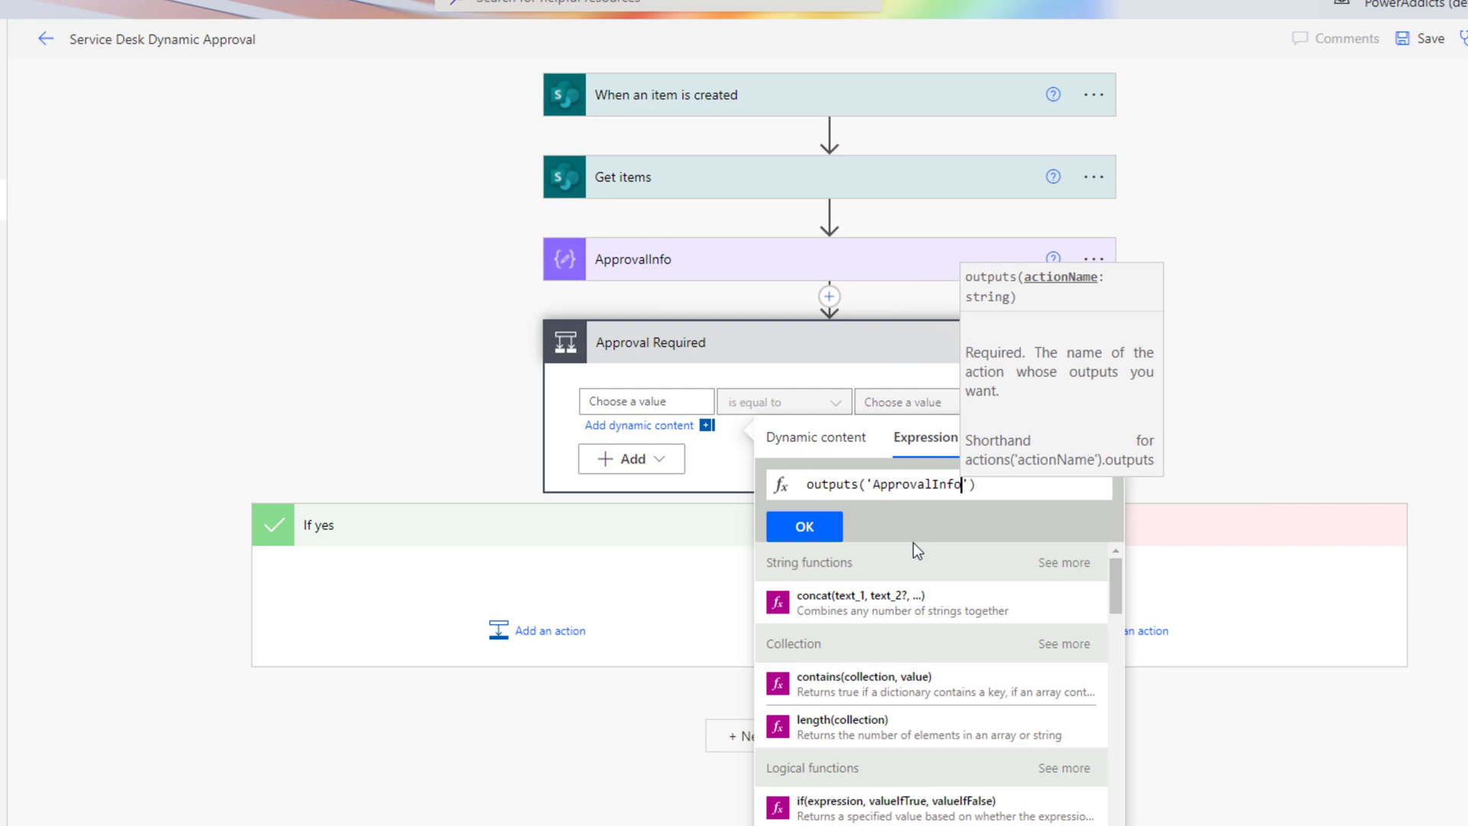
{"action": "key", "text": "End"}
{"action": "type", "text": "['"}
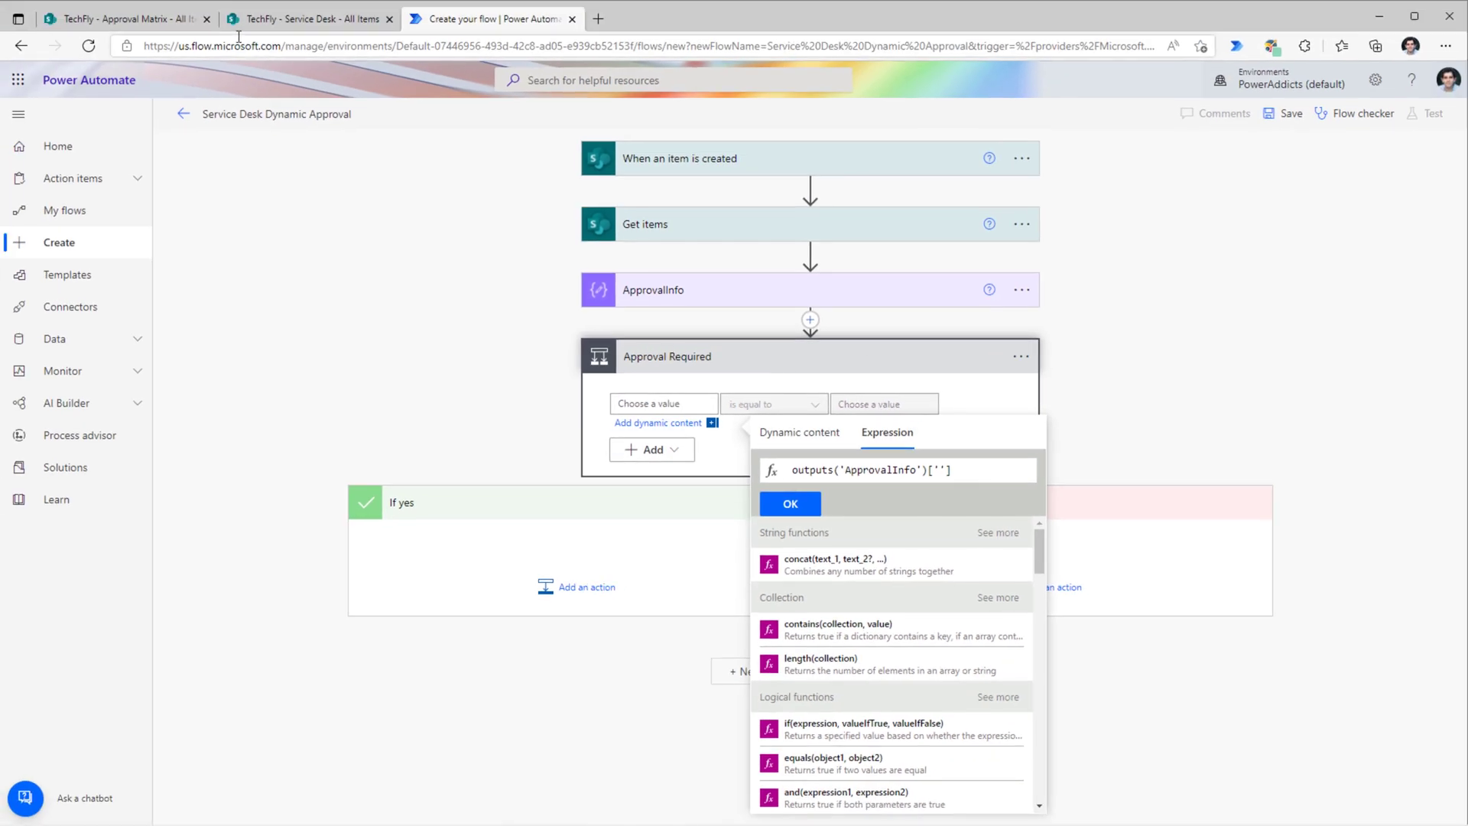
Step: Sort the SharePoint Approval Matrix by Approval Required, Yes to No, to get its internal name, and complete the Power Automate expression with ApprovalRequired
{"action": "left_click", "coordinate": [129, 18]}
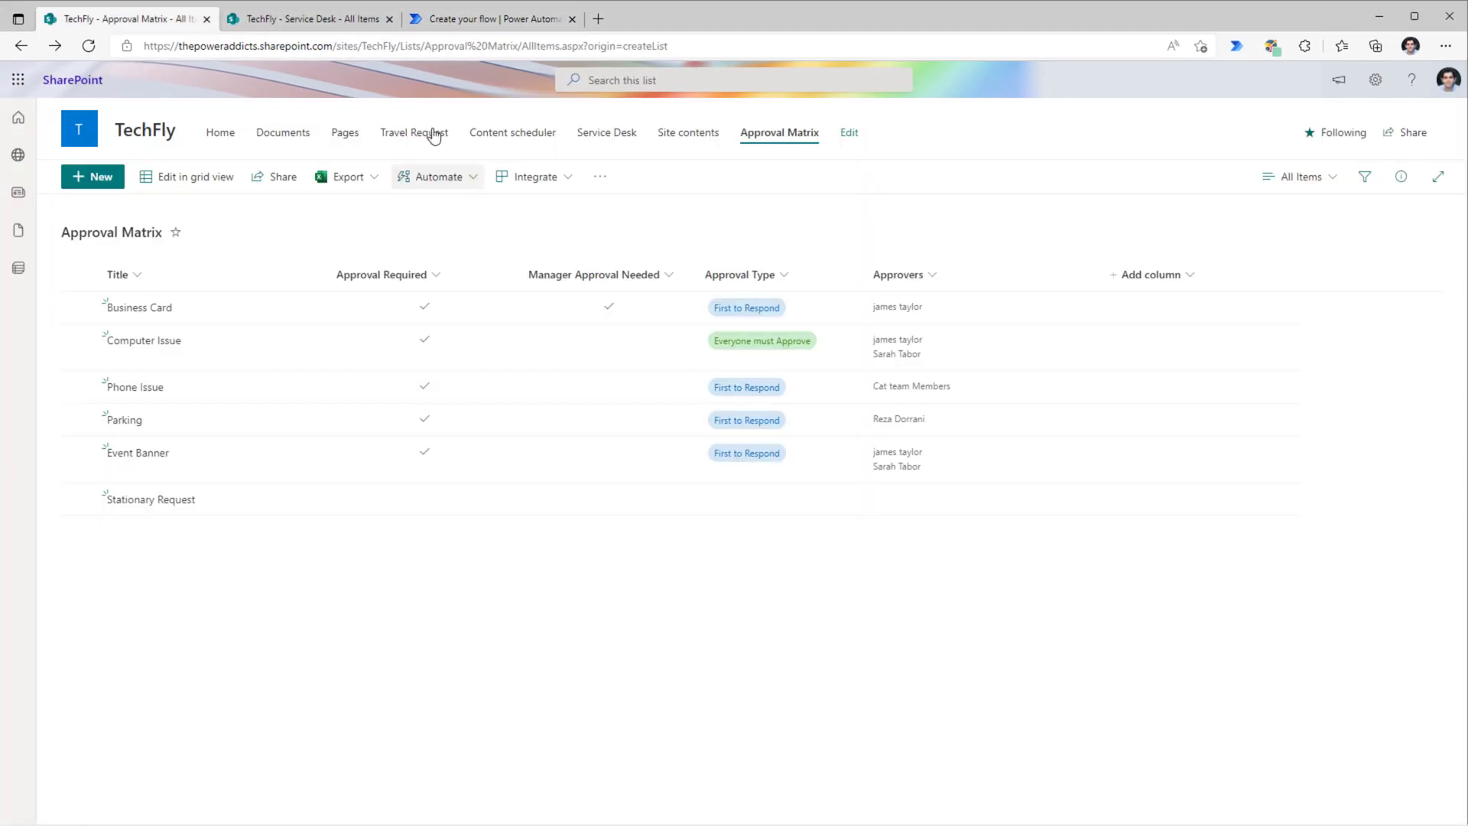
{"action": "left_click", "coordinate": [420, 277]}
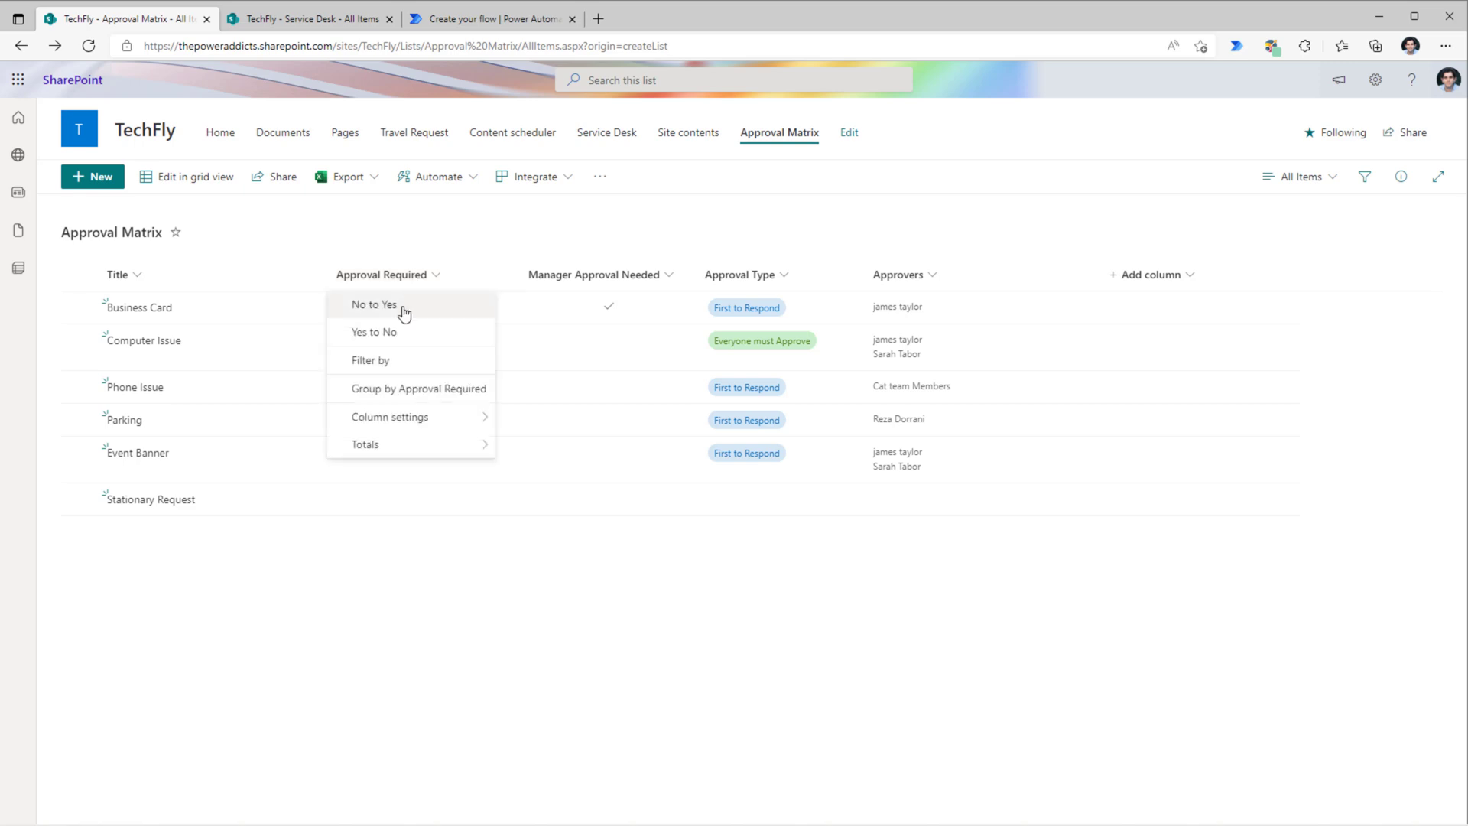
{"action": "left_click", "coordinate": [388, 332]}
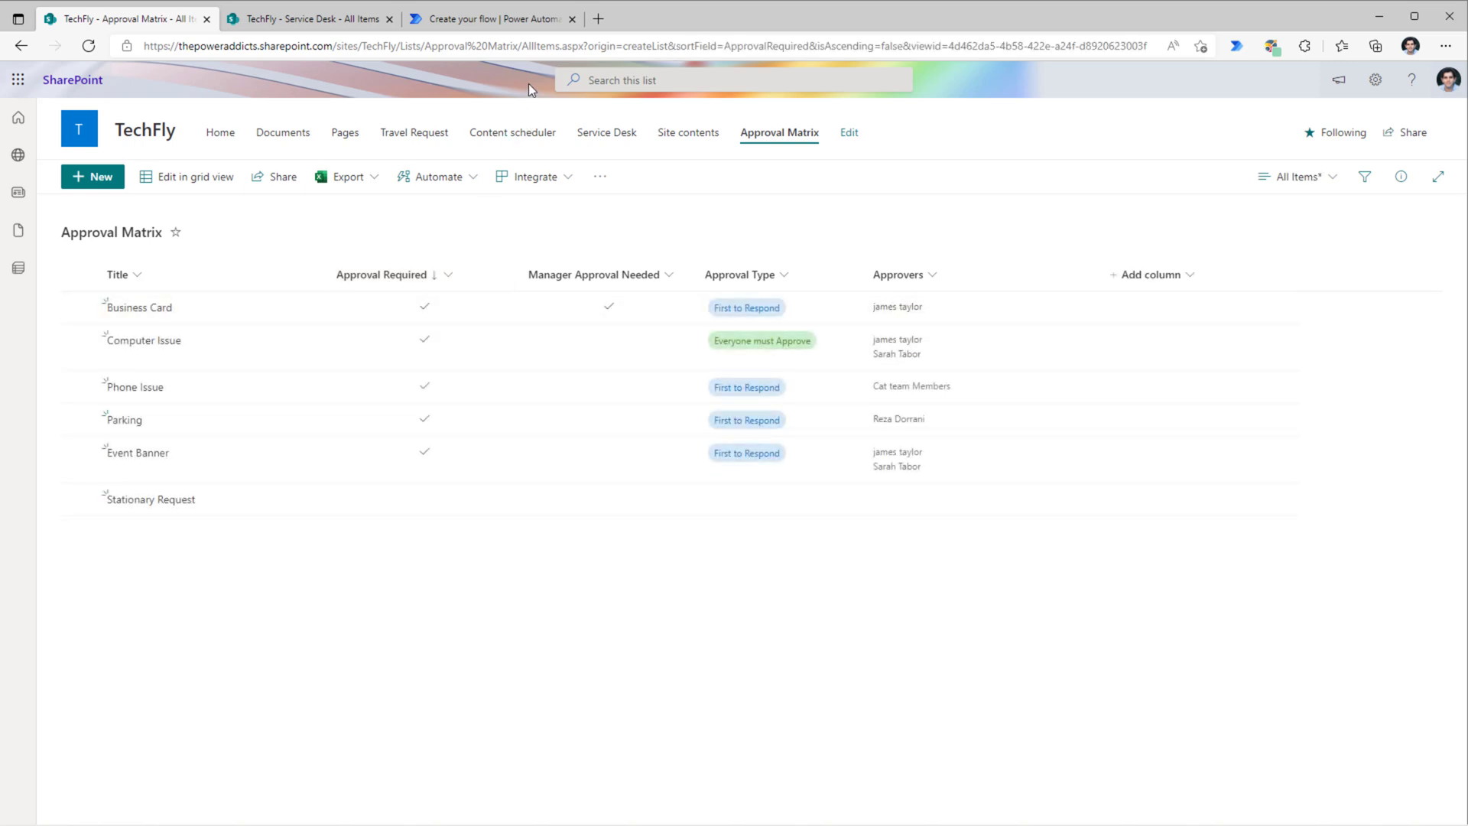
{"action": "double_click", "coordinate": [767, 46]}
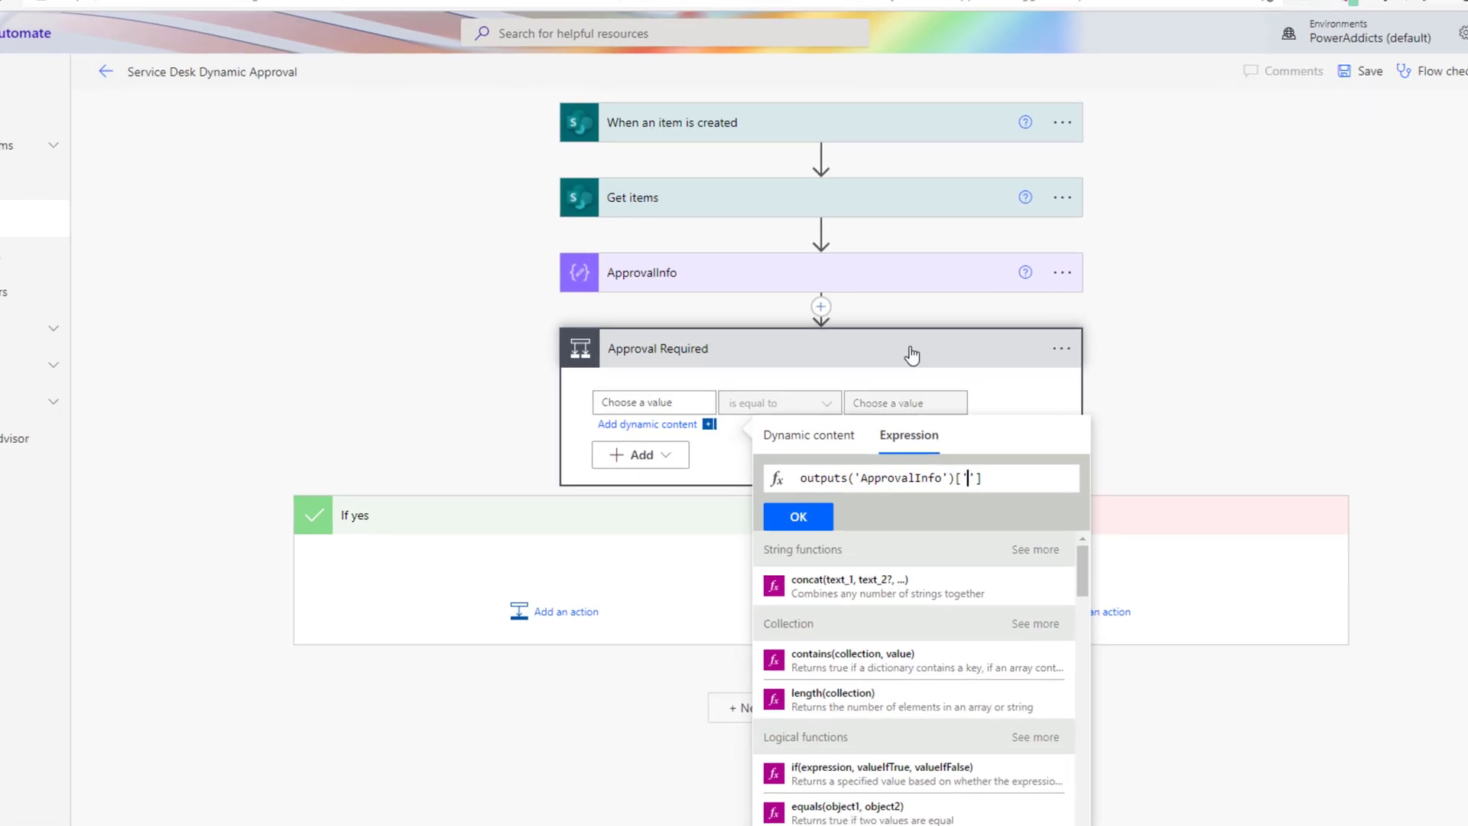
{"action": "type", "text": "ApprovalRequired"}
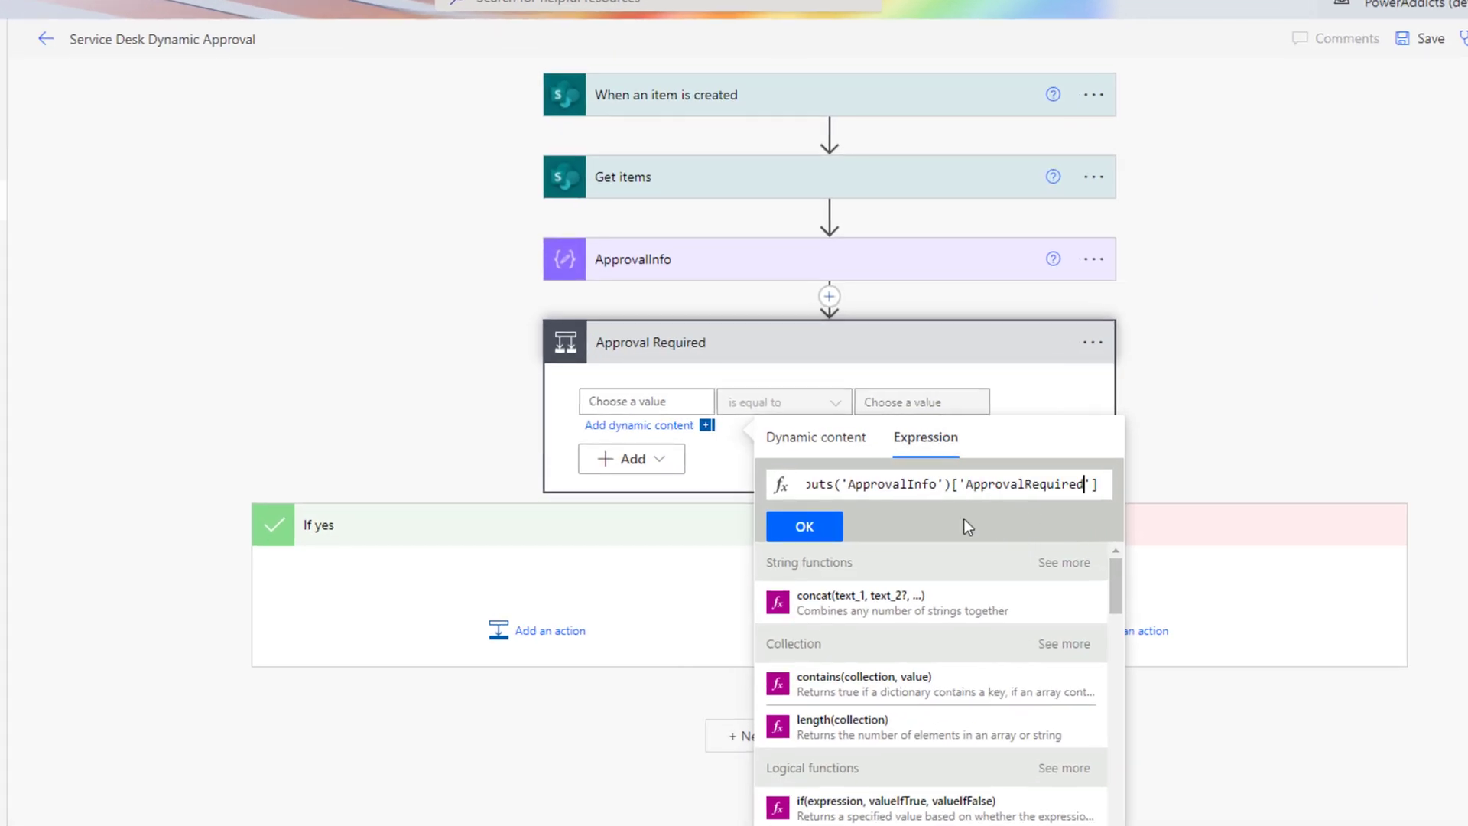
{"action": "left_click", "coordinate": [804, 526]}
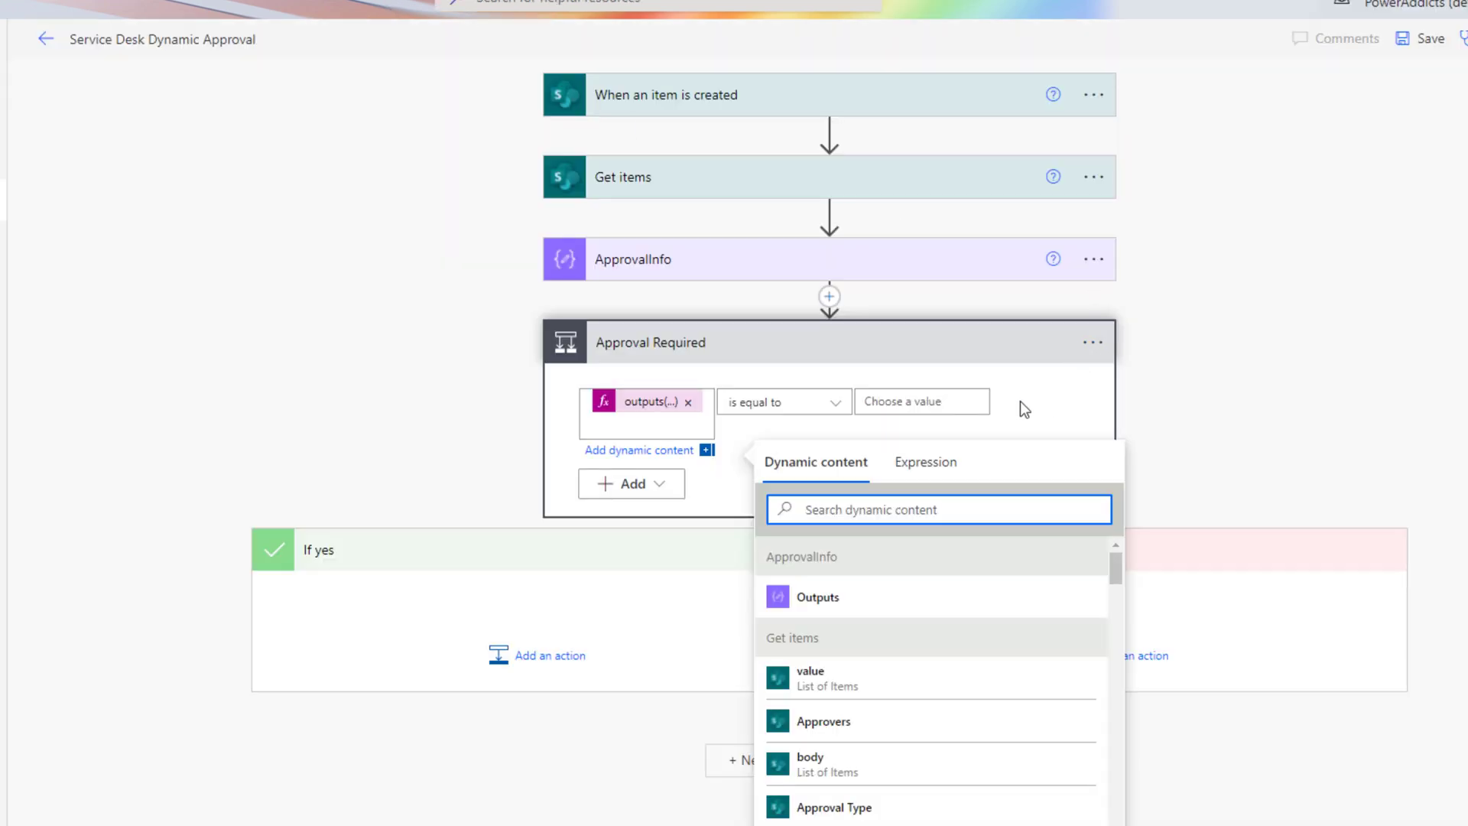
{"action": "left_click", "coordinate": [387, 419]}
Step: Set the comparison value of the Approval Required condition to the expression true
{"action": "left_click", "coordinate": [881, 401]}
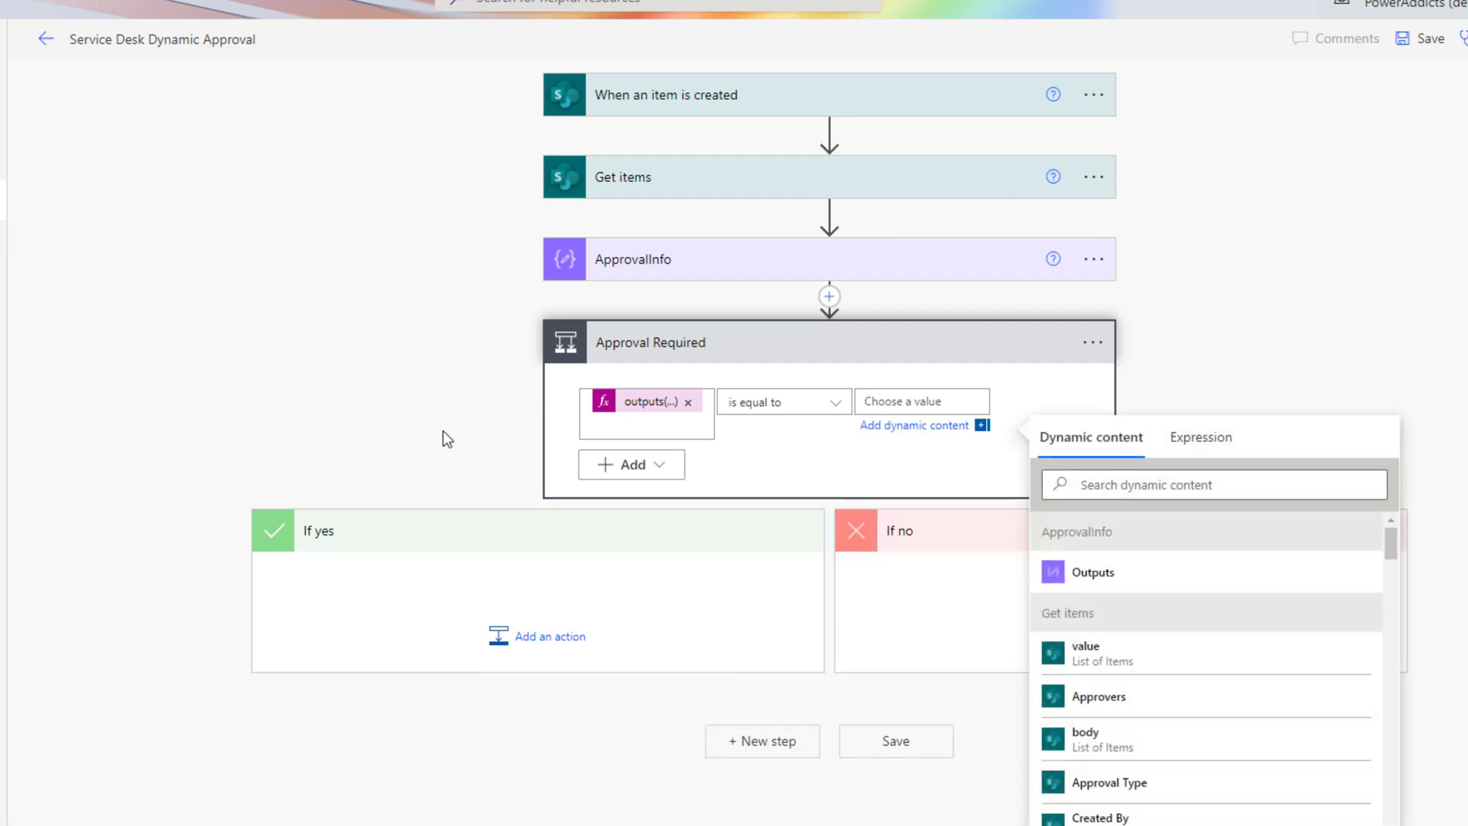
{"action": "left_click", "coordinate": [1193, 440]}
{"action": "type", "text": "true"}
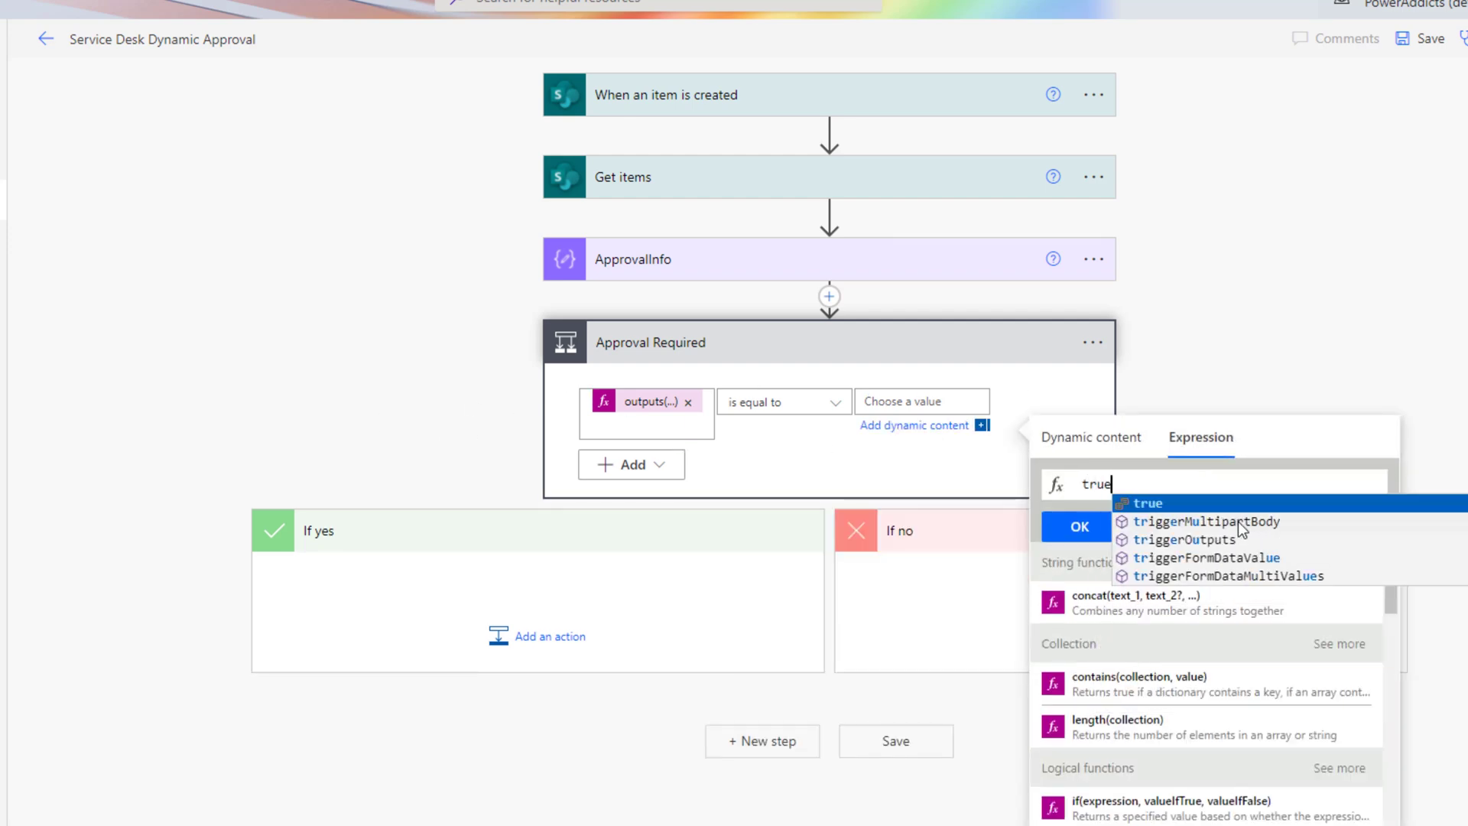
{"action": "left_click", "coordinate": [1063, 526]}
{"action": "left_click", "coordinate": [1212, 378]}
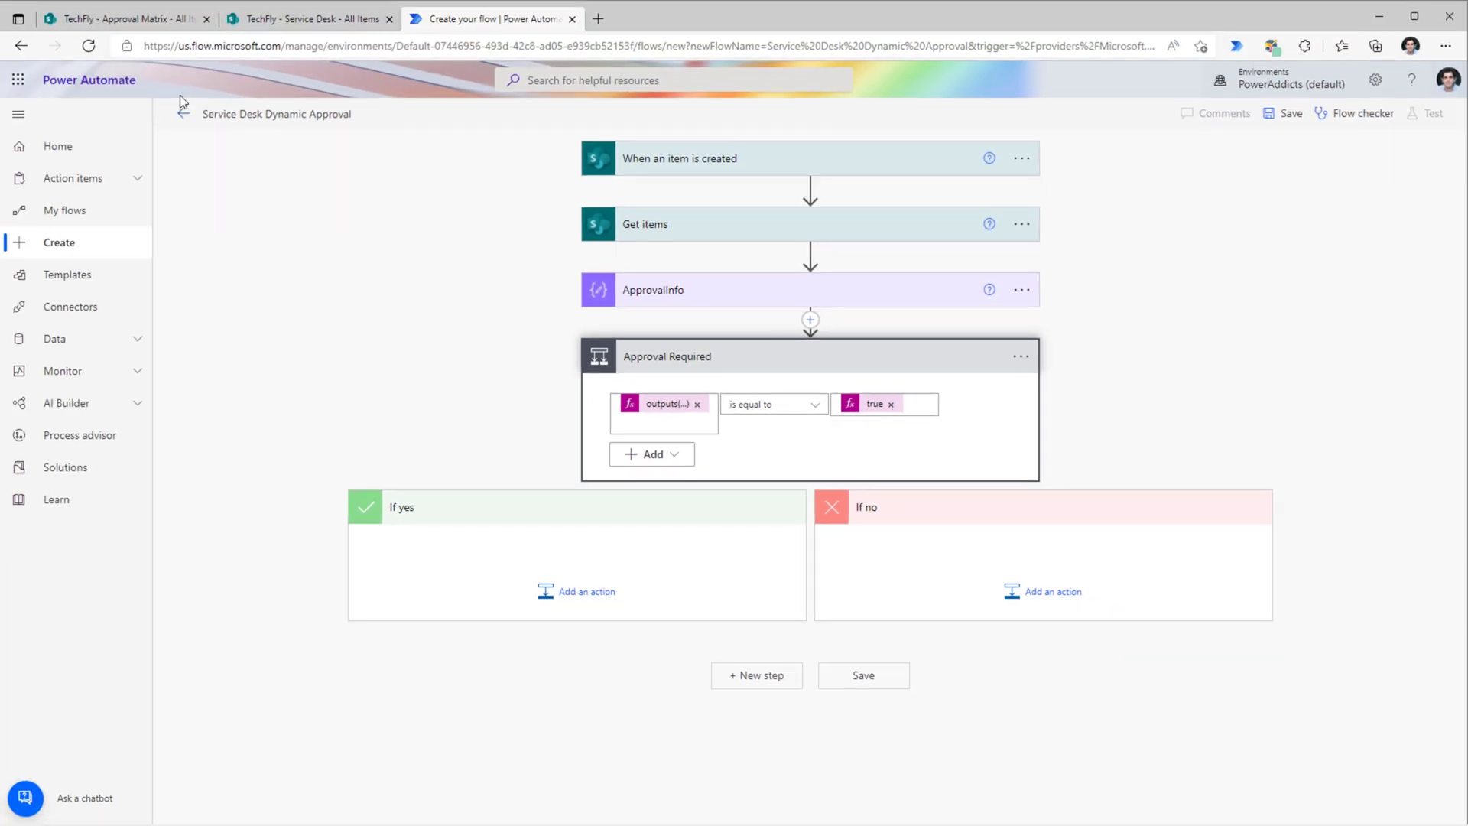
Step: Review the Approval Status choices in the SharePoint Service Desk list, and add an Update item action to the Power Automate condition's If no branch
{"action": "left_click", "coordinate": [138, 22]}
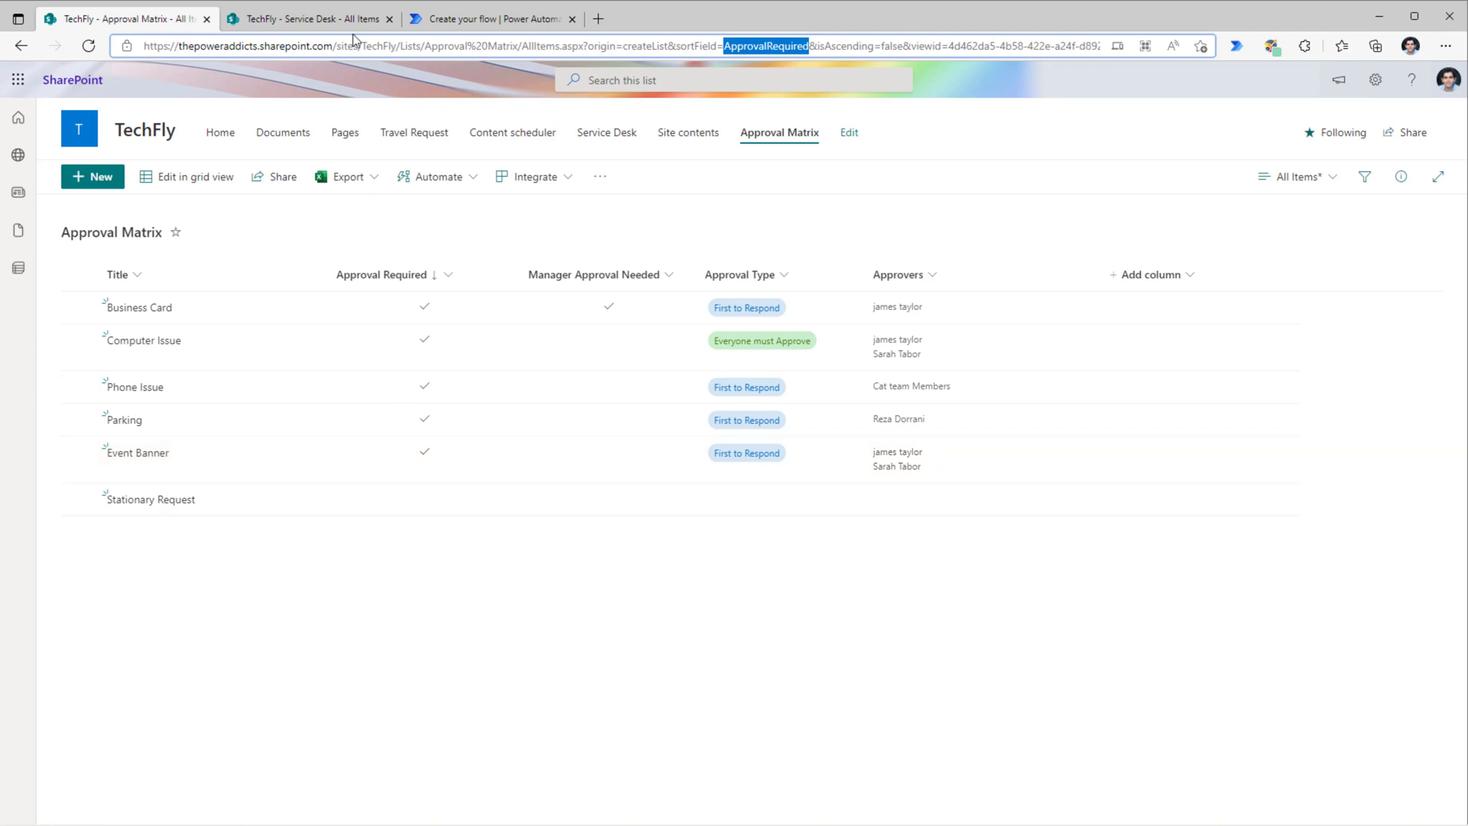
{"action": "left_click", "coordinate": [321, 18]}
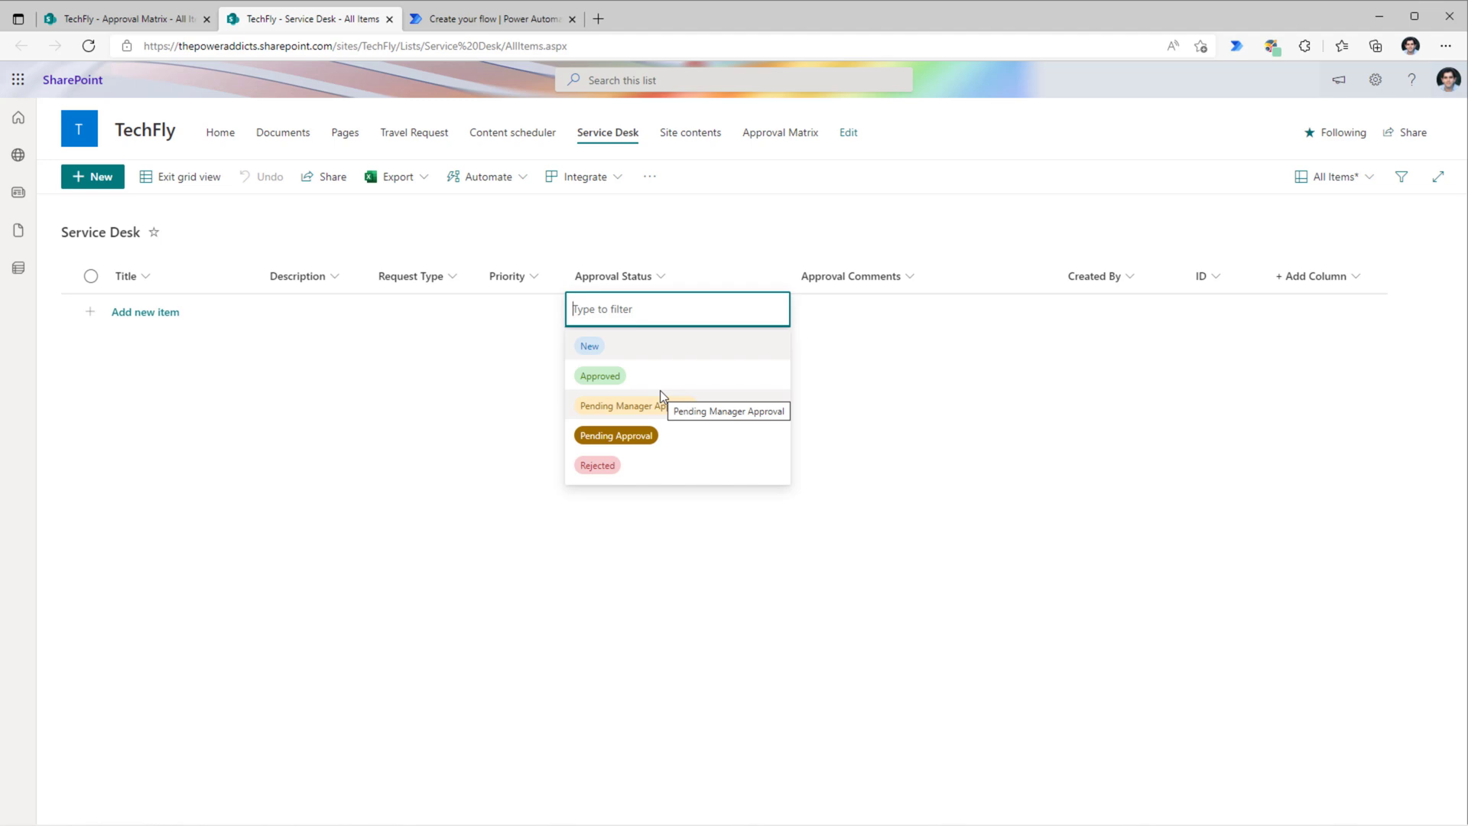
{"action": "left_click", "coordinate": [500, 27]}
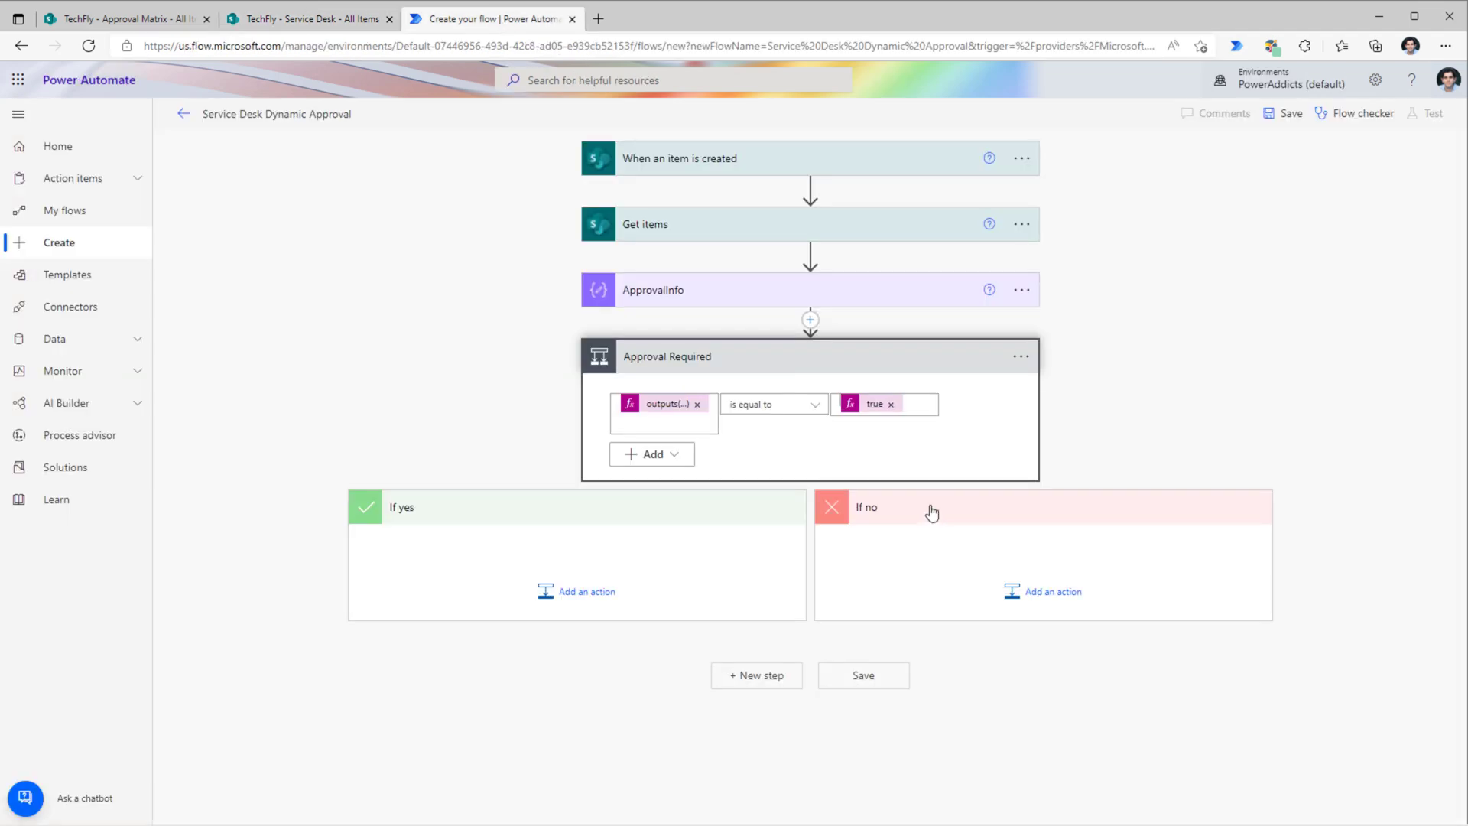
{"action": "left_click", "coordinate": [1052, 591]}
{"action": "type", "text": "update item"}
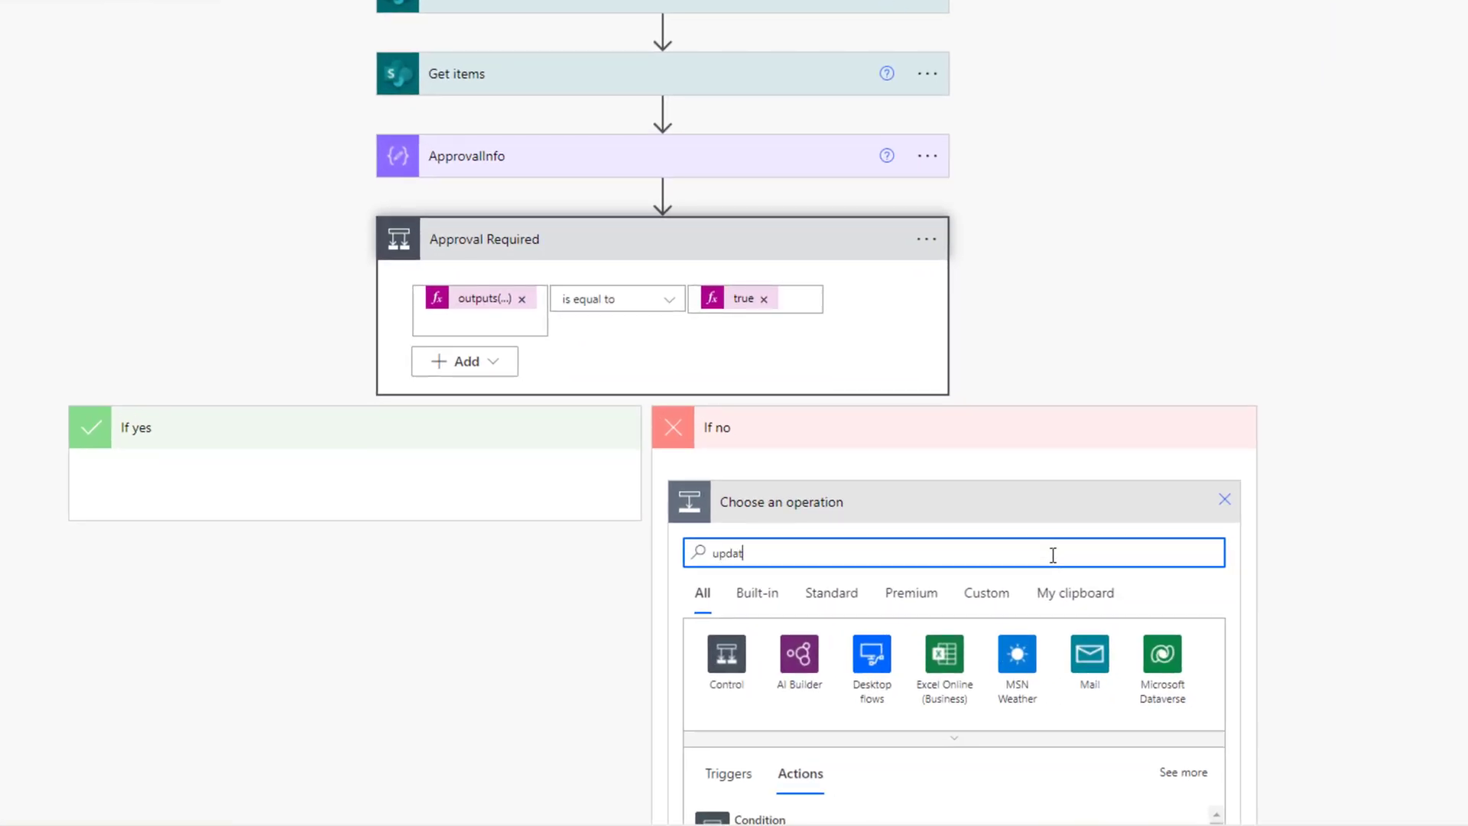
{"action": "scroll", "coordinate": [1055, 550], "scroll_direction": "down", "scroll_amount": 2}
{"action": "left_click", "coordinate": [810, 699]}
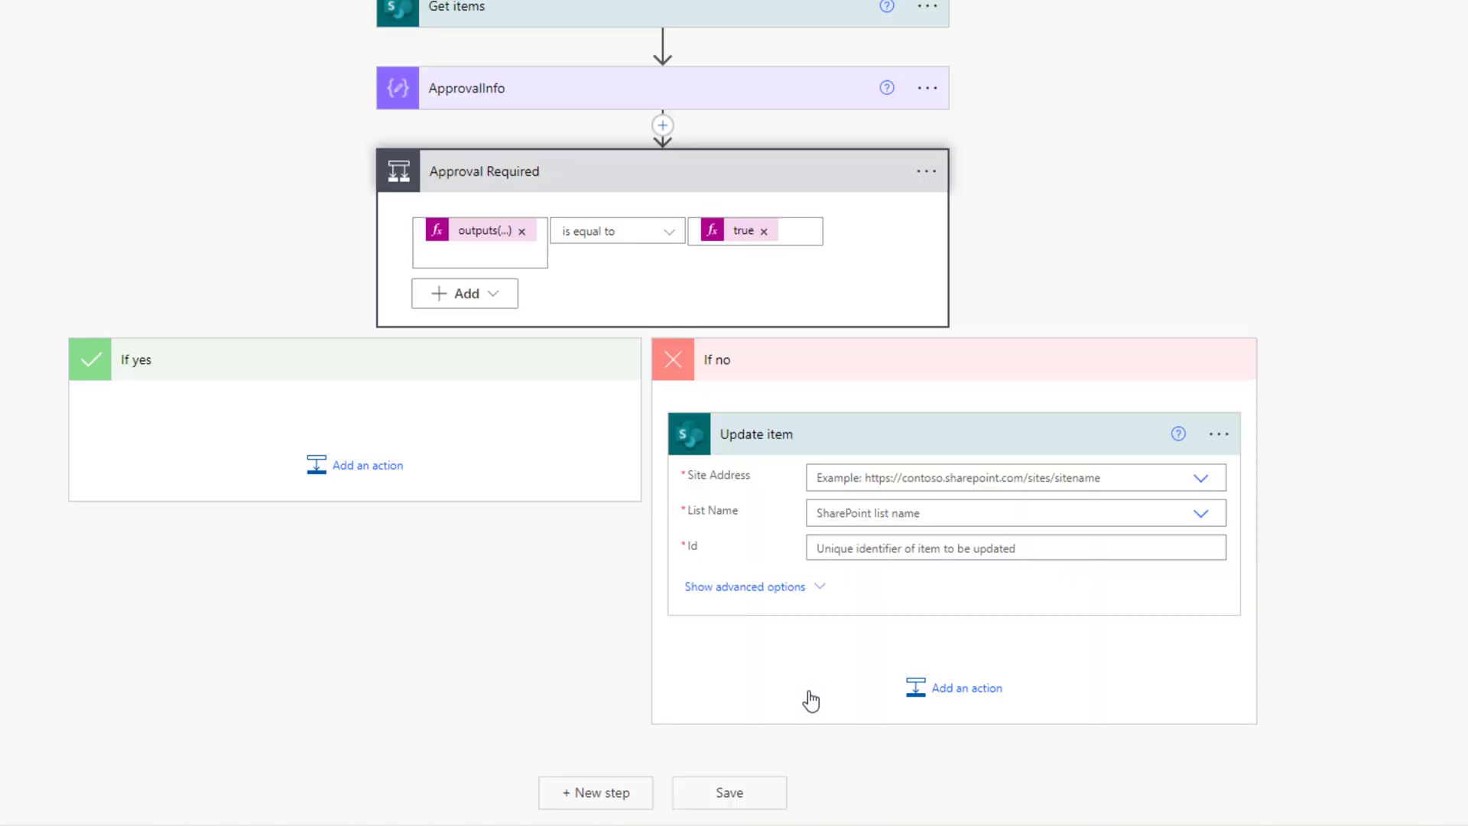
Step: Point Update item to the TechFly site's Service Desk list, with Id and Title taken from the trigger's ID and Title
{"action": "left_click", "coordinate": [826, 547]}
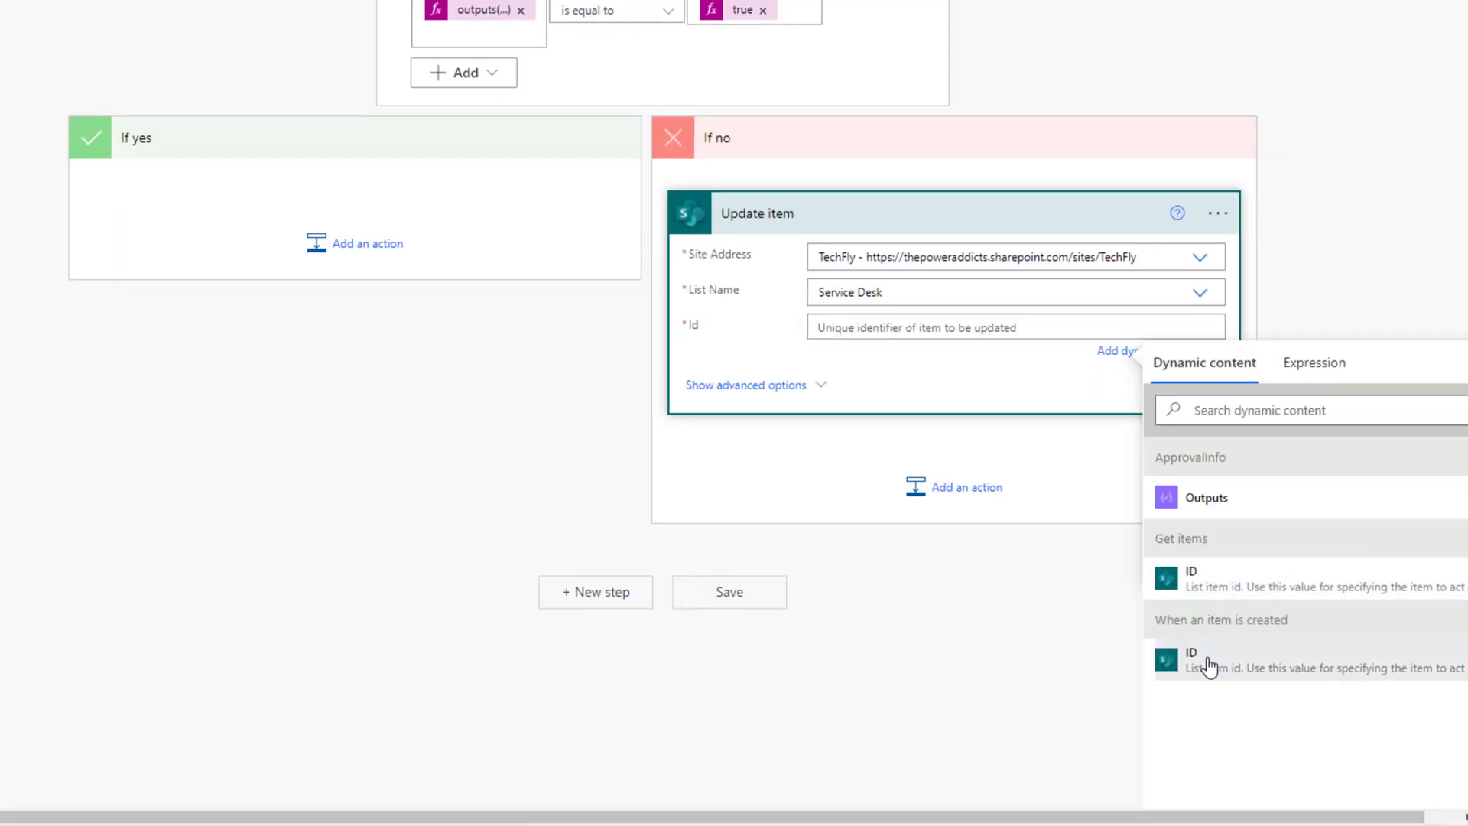
{"action": "left_click", "coordinate": [1207, 659]}
{"action": "left_click", "coordinate": [868, 466]}
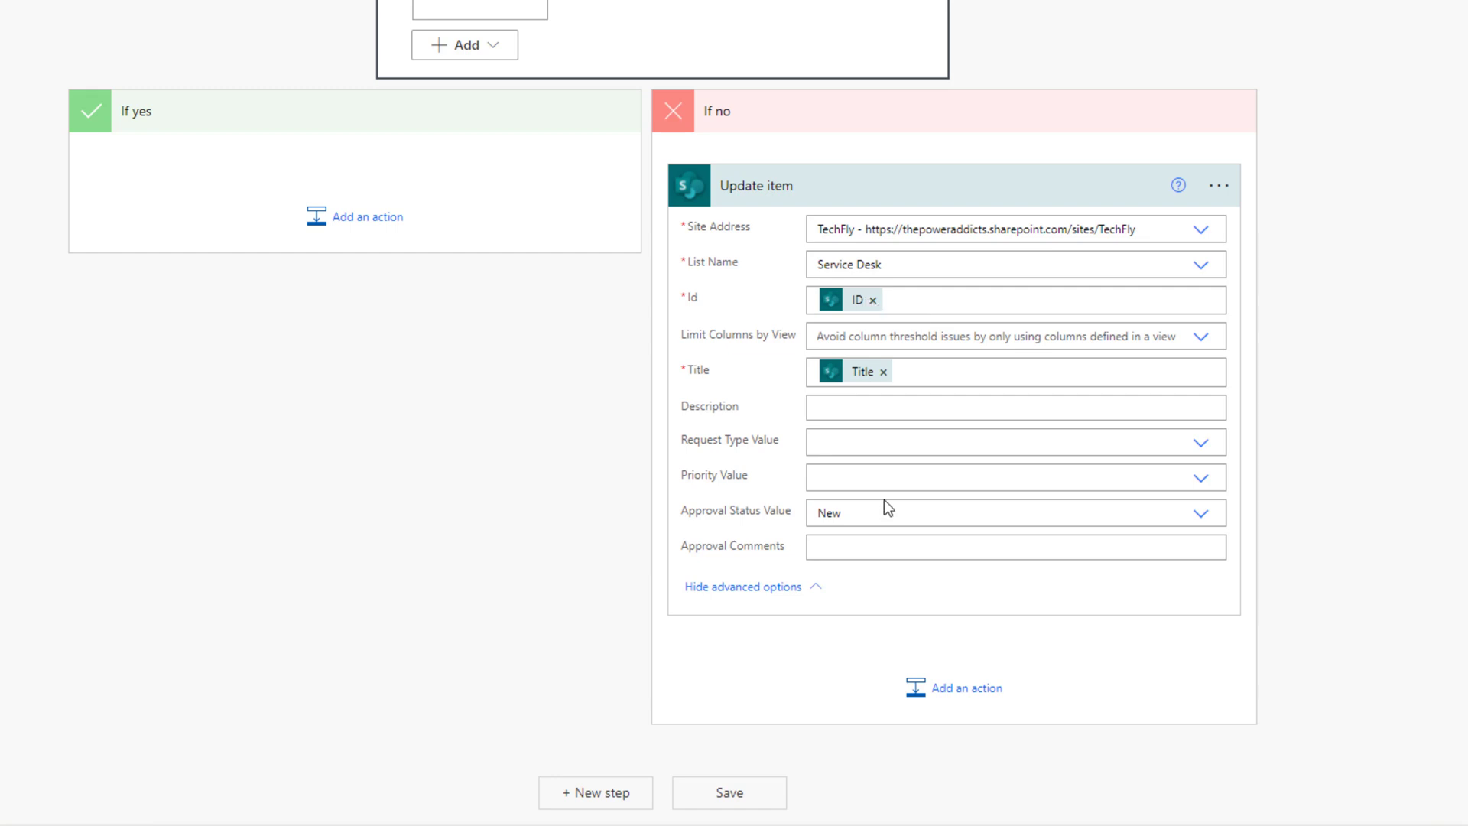
Step: In Update item, set Approval Status Value to Approved and Approval Comments to "Auto Approved by System!", and collapse the action
{"action": "left_click", "coordinate": [1199, 514]}
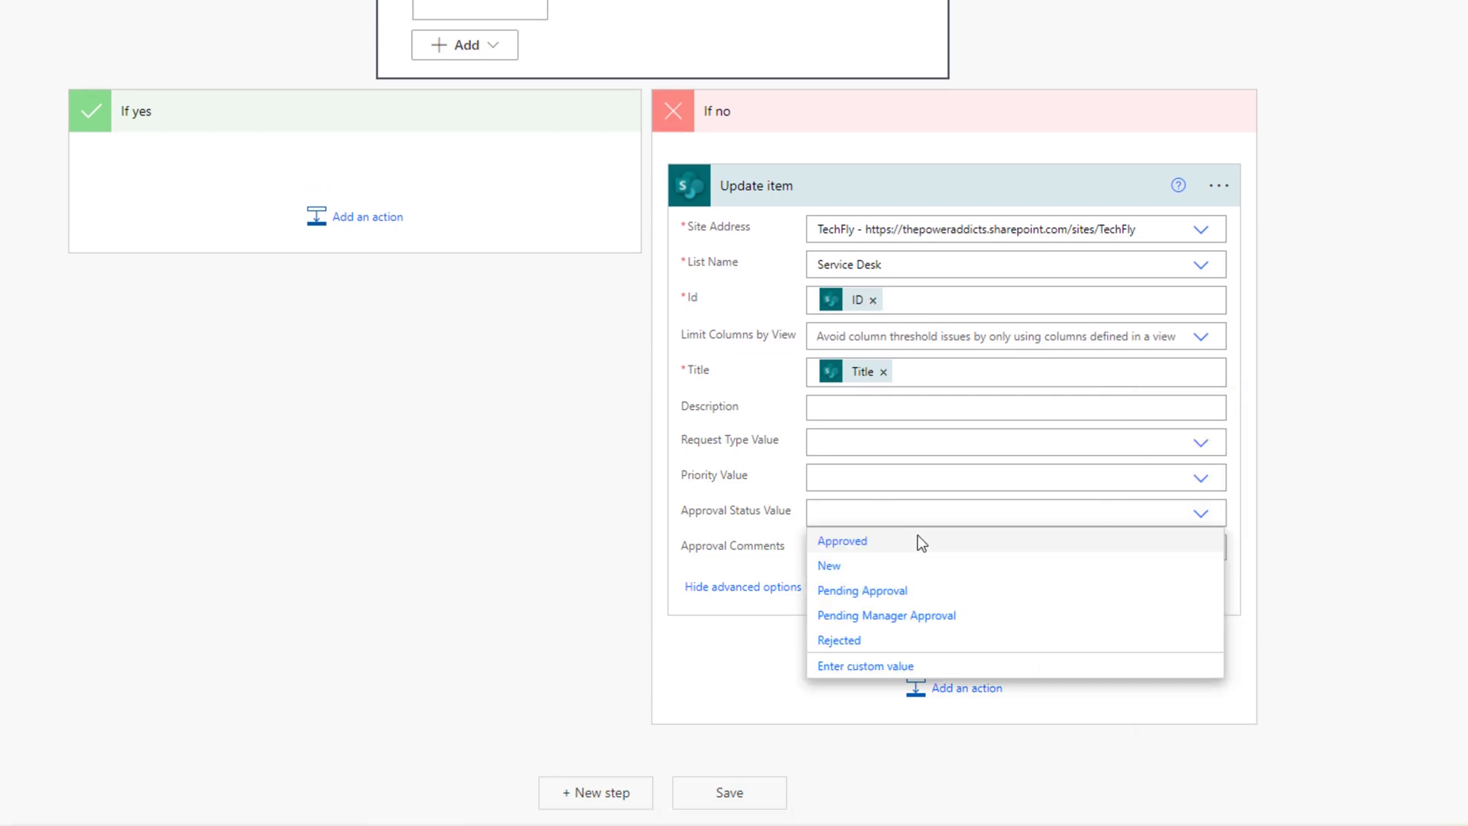
{"action": "left_click", "coordinate": [871, 543]}
{"action": "left_click", "coordinate": [869, 549]}
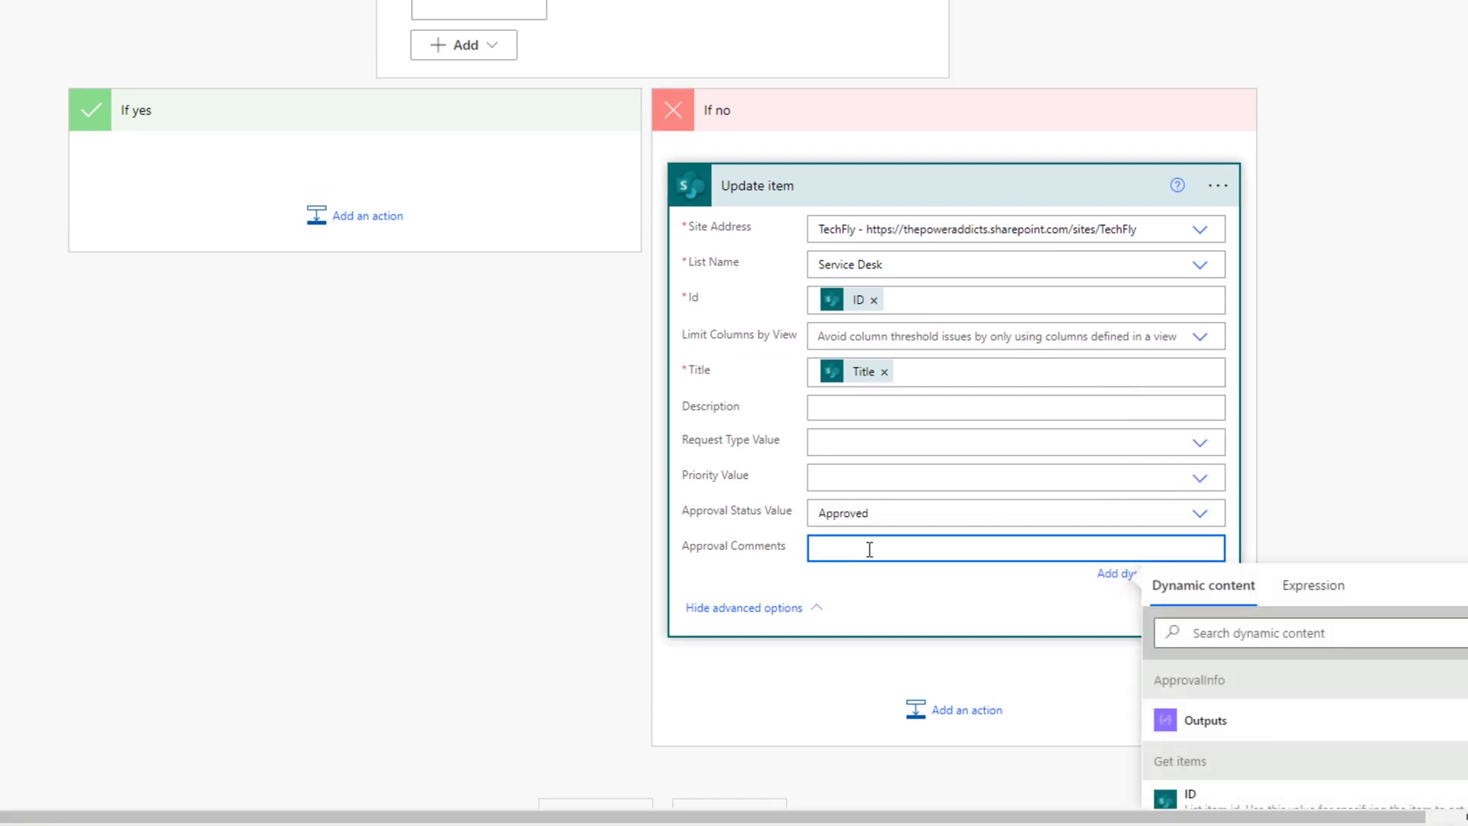
{"action": "type", "text": "Auto Approved by System!"}
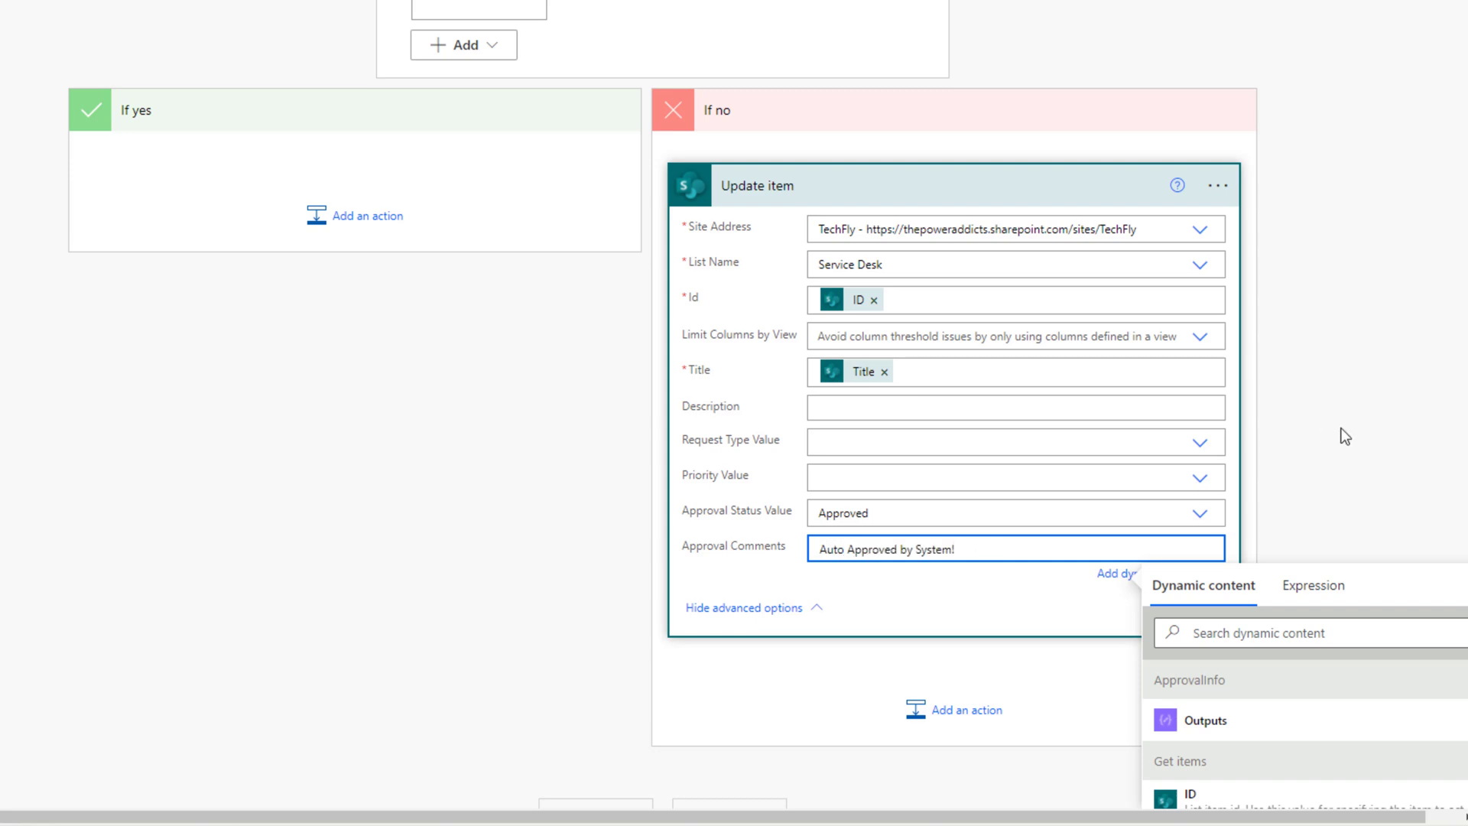
{"action": "left_click", "coordinate": [919, 607]}
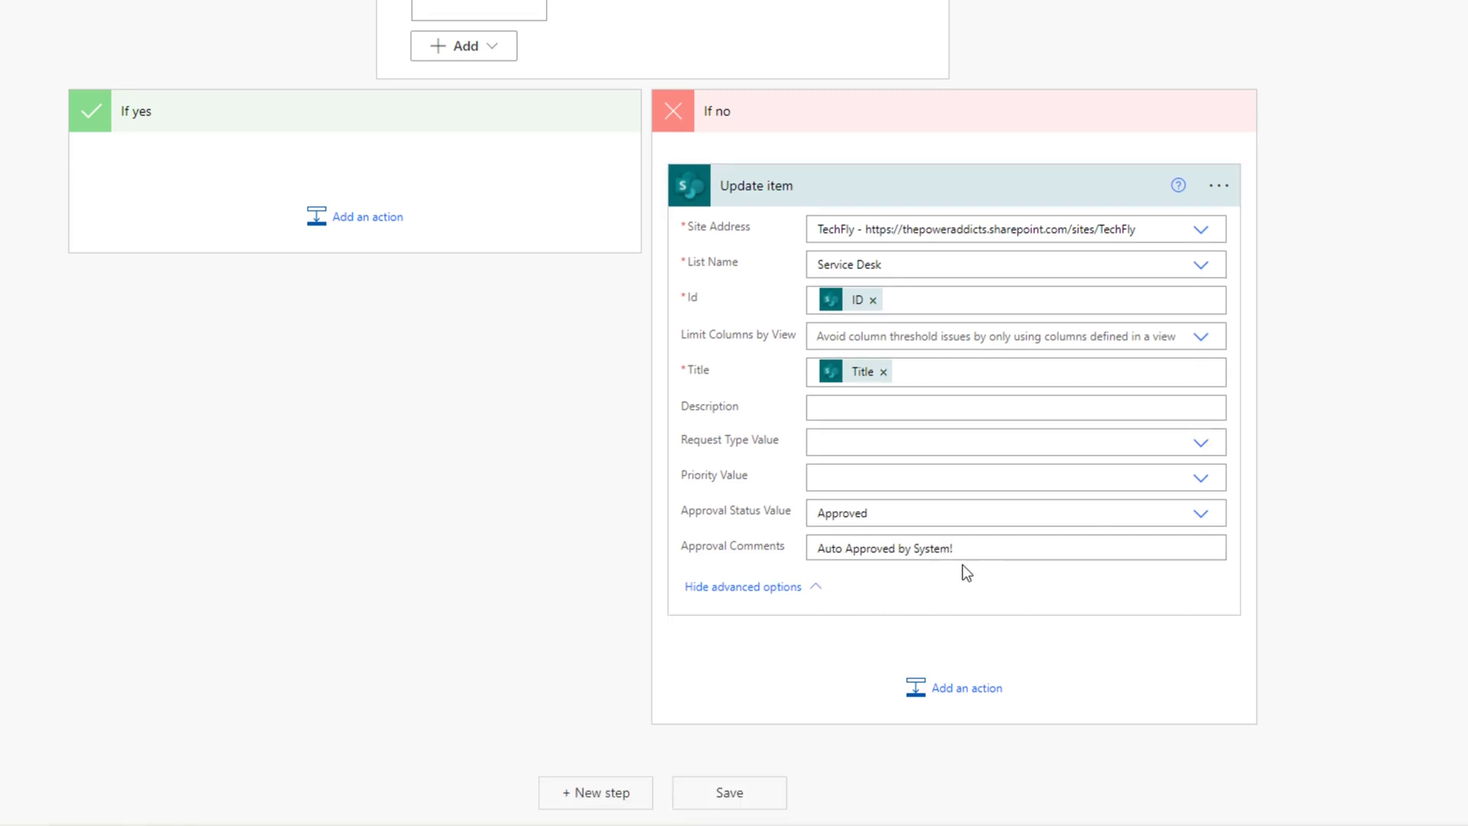
{"action": "scroll", "coordinate": [968, 574], "scroll_direction": "up", "scroll_amount": 2}
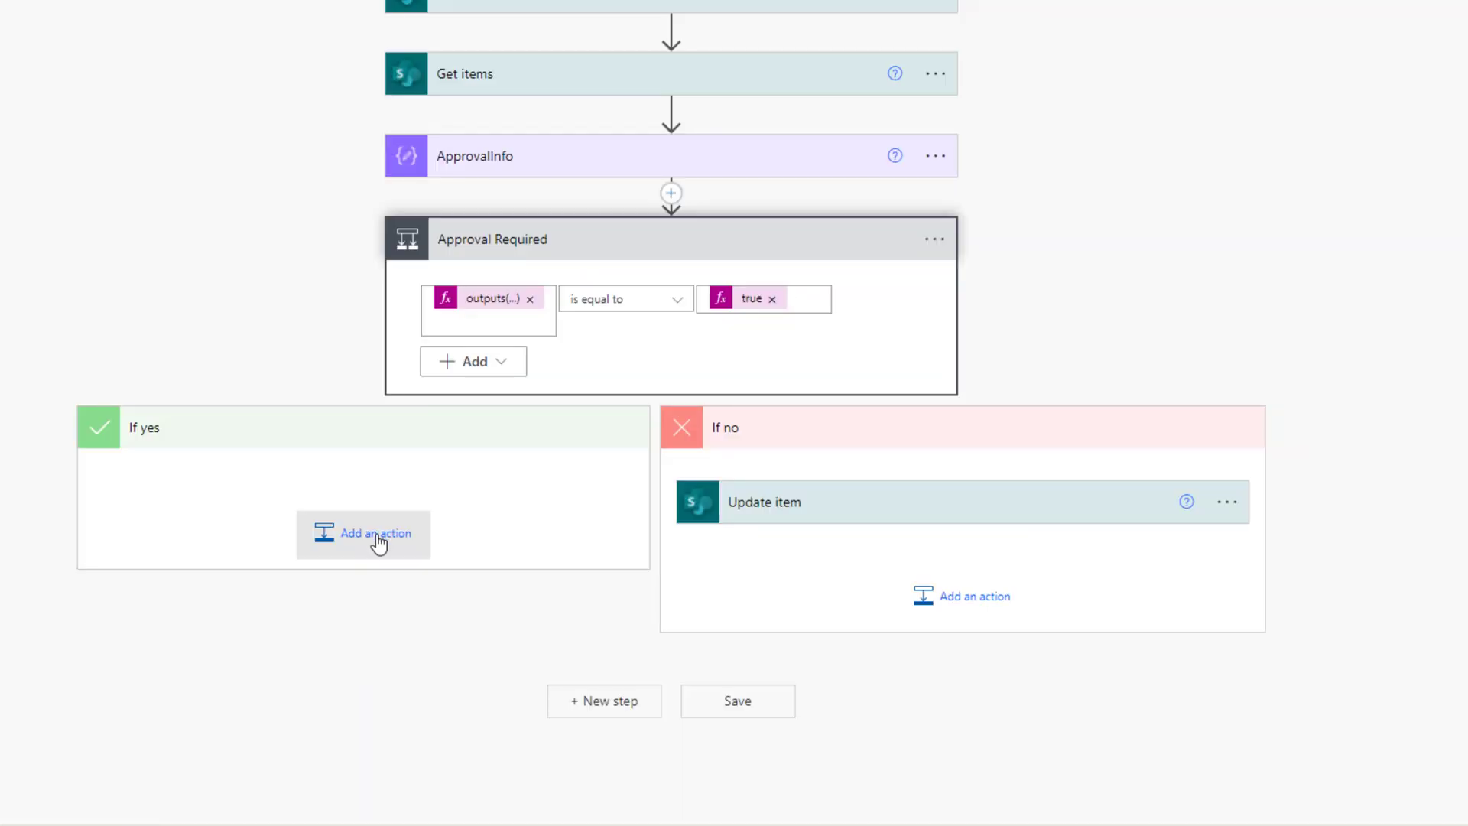
Step: Add a Scope action to the Approval Required condition's If yes branch and rename it "Manager Approval"
{"action": "left_click", "coordinate": [377, 535]}
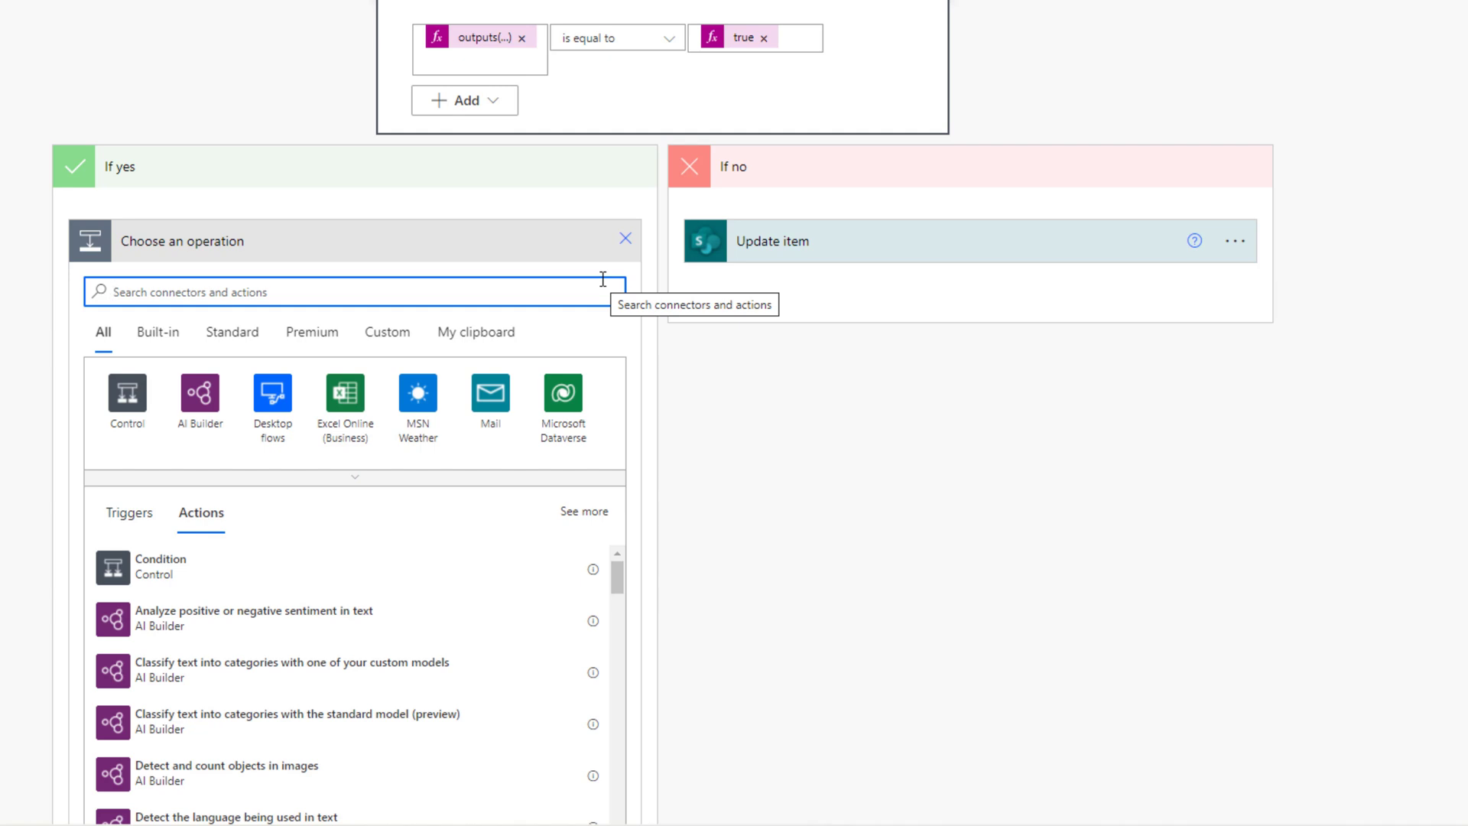
{"action": "type", "text": "scope"}
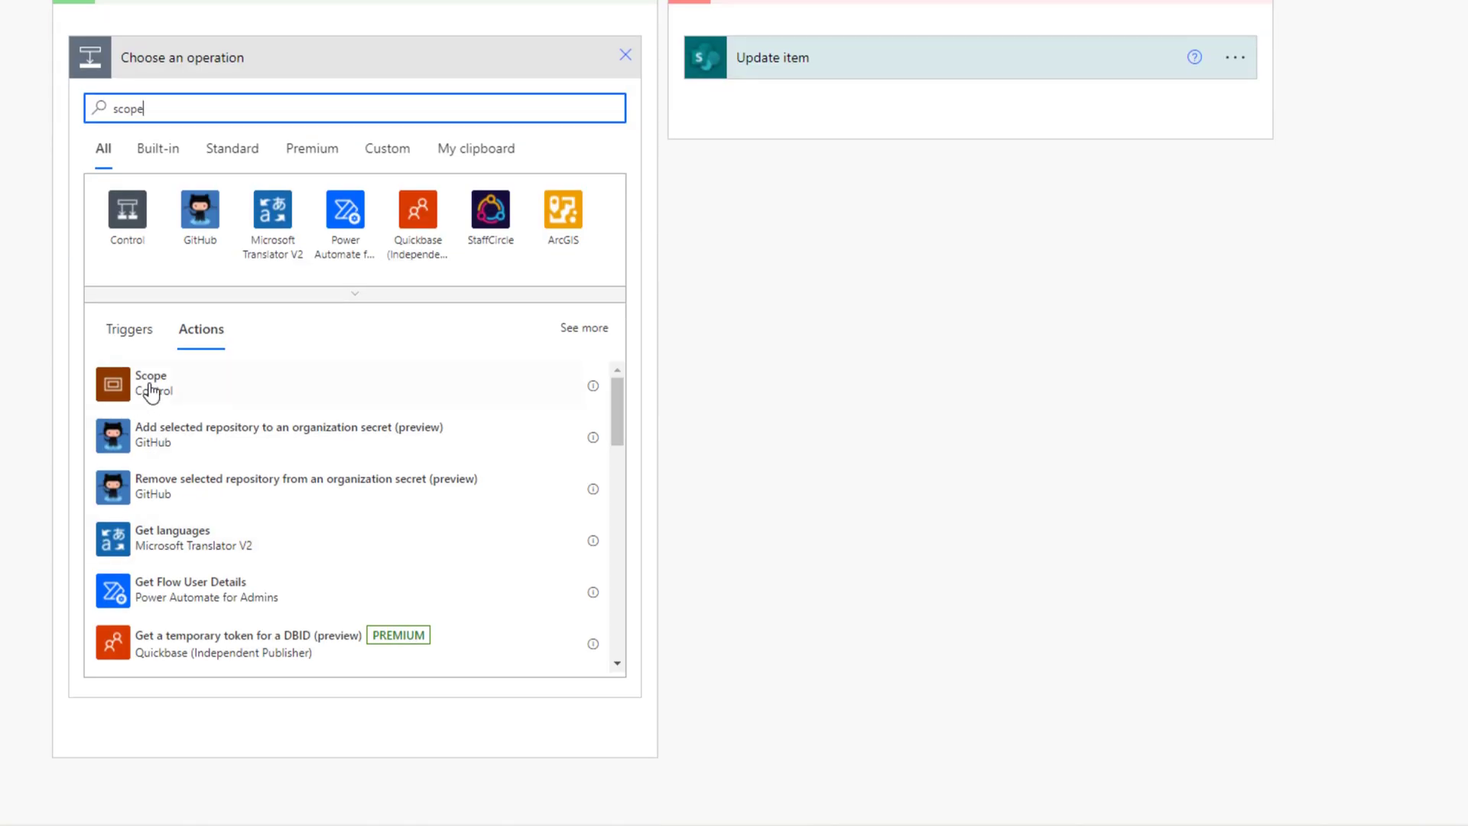
{"action": "left_click", "coordinate": [152, 392]}
{"action": "left_click", "coordinate": [619, 473]}
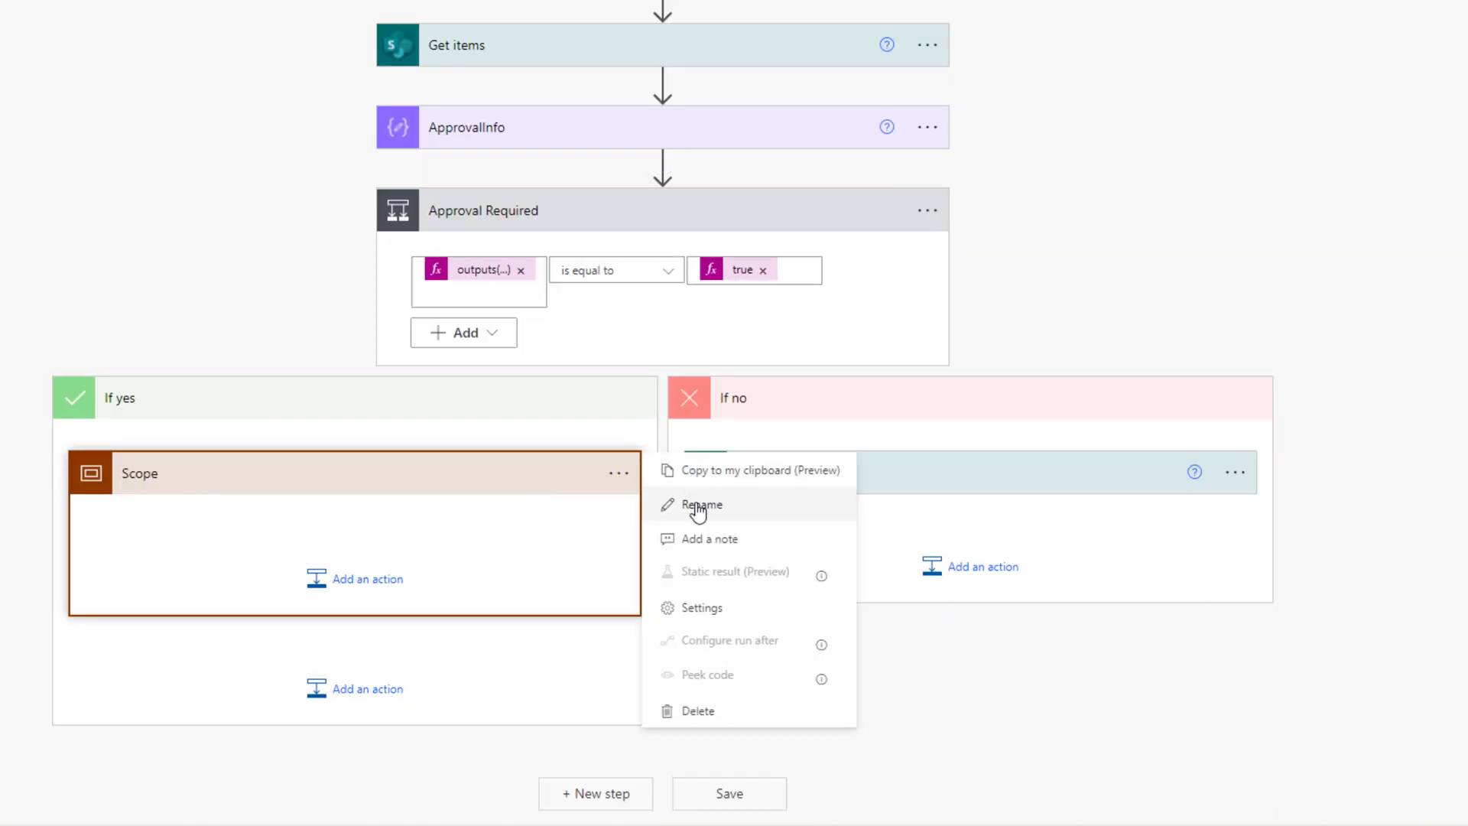
{"action": "left_click", "coordinate": [698, 505]}
{"action": "type", "text": "Manager Approval"}
{"action": "key", "text": "Return"}
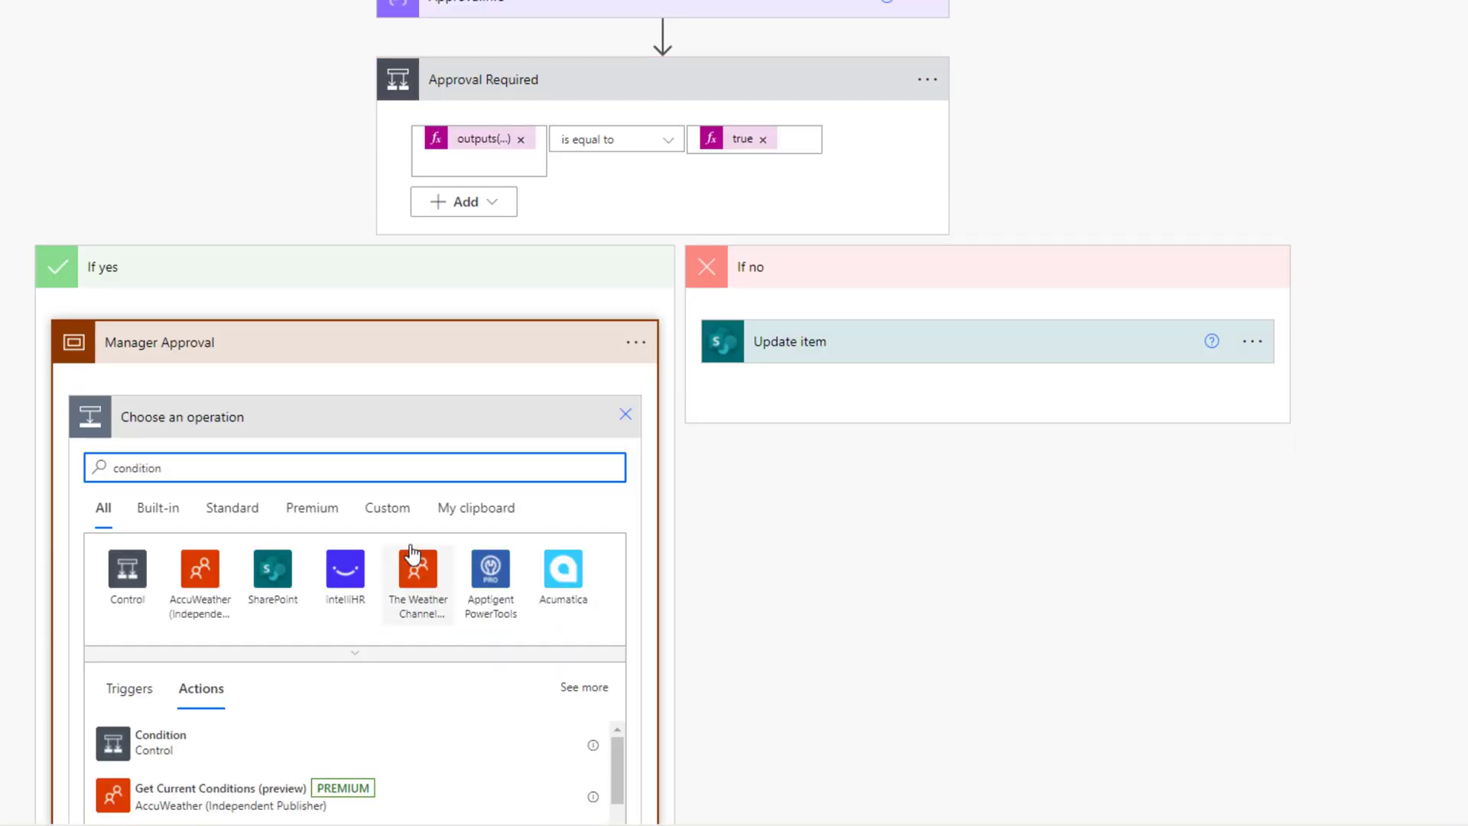
Step: Add a Condition inside the Manager Approval scope and start its first value with the expression outputs('ApprovalInfo')['']
{"action": "scroll", "coordinate": [369, 539], "scroll_direction": "down", "scroll_amount": 3}
{"action": "left_click", "coordinate": [217, 622]}
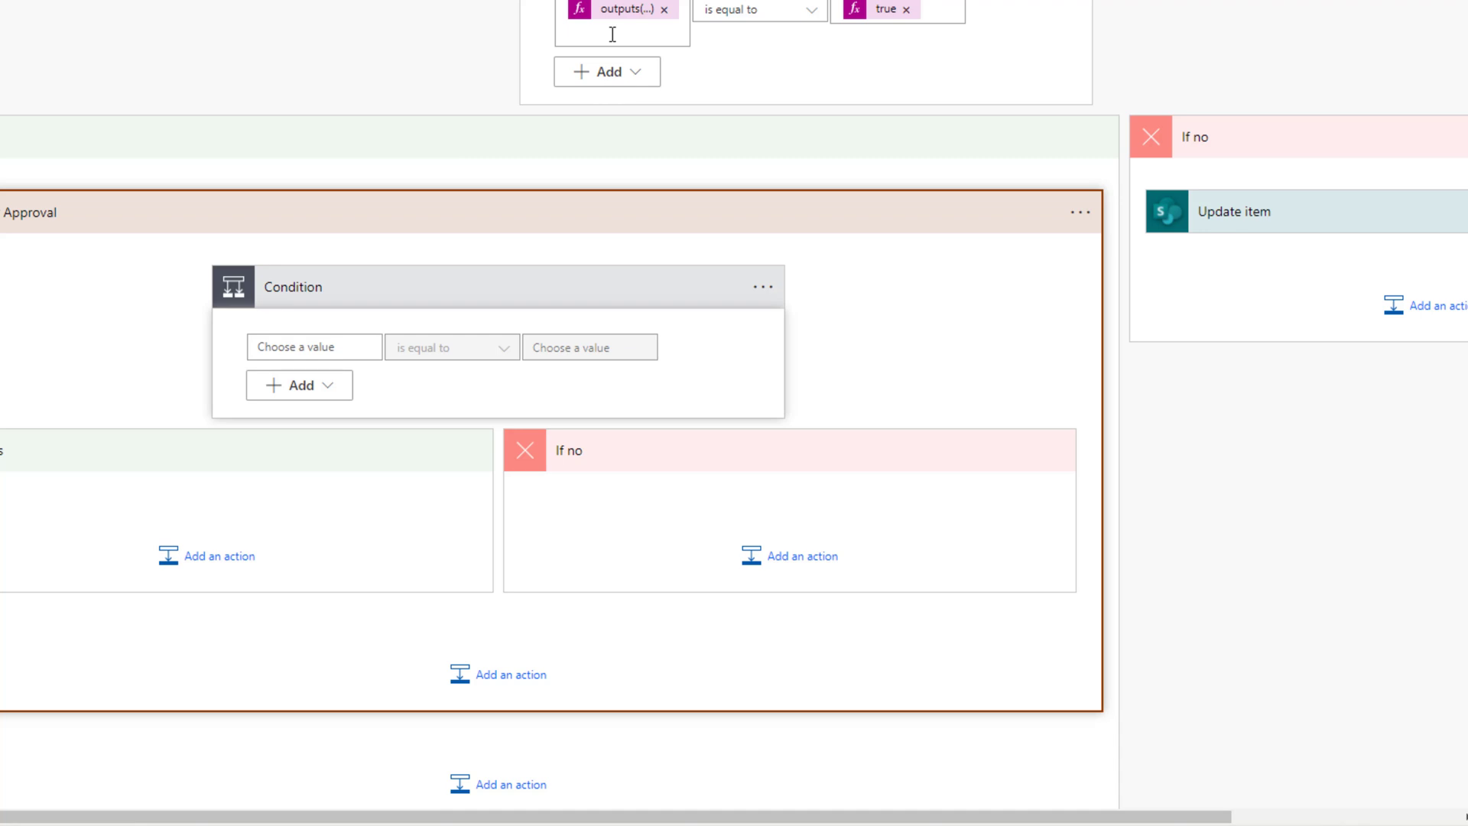
{"action": "left_click", "coordinate": [305, 346]}
{"action": "left_click", "coordinate": [590, 383]}
{"action": "left_click", "coordinate": [580, 428]}
{"action": "type", "text": "outputs('ApprovalInfo')"}
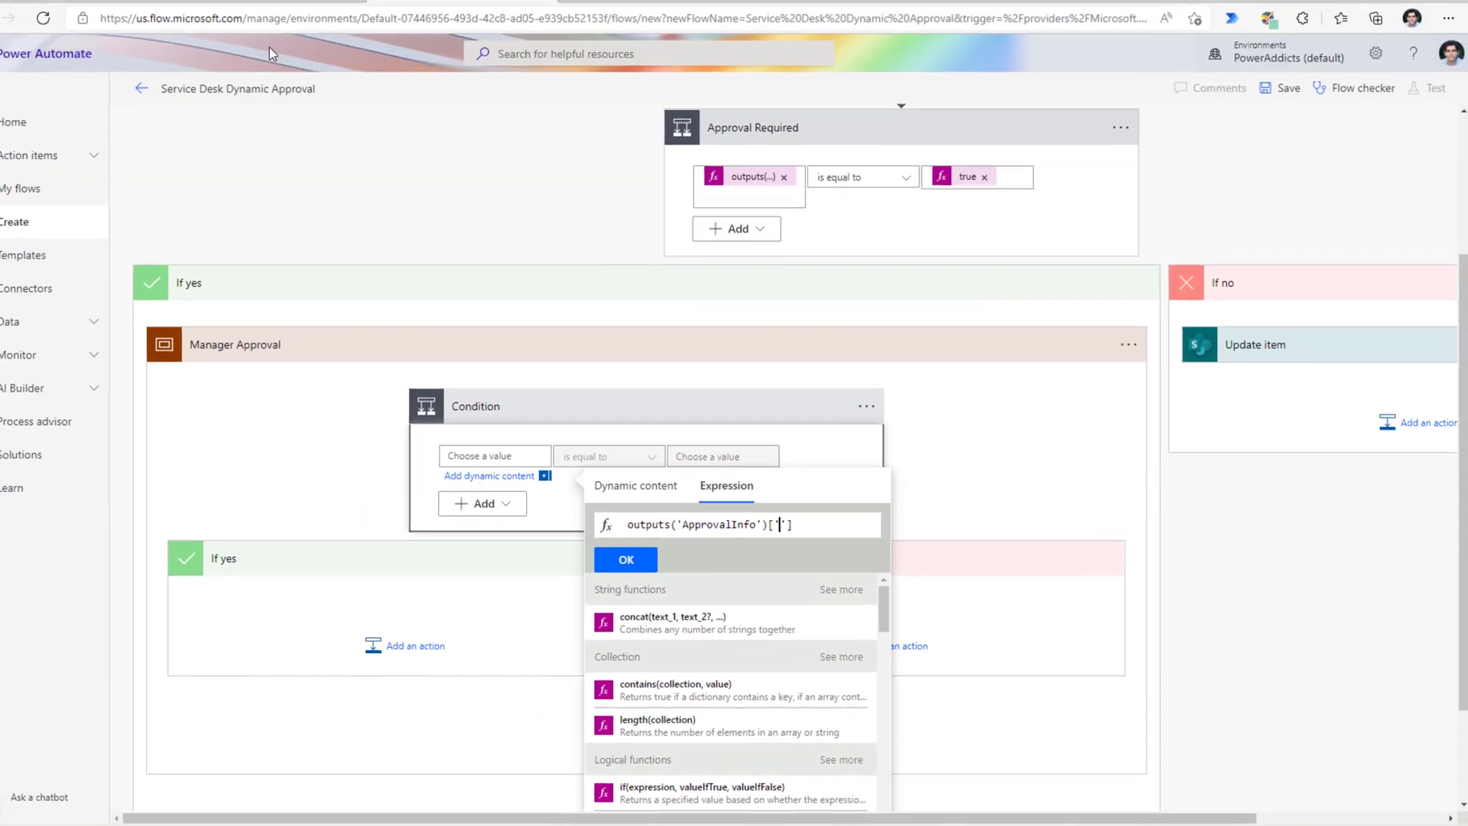
Step: Check the Manager Approval Needed column in the SharePoint Approval Matrix list, and complete the Power Automate condition's expression with that column
{"action": "left_click", "coordinate": [122, 18]}
{"action": "left_click", "coordinate": [602, 280]}
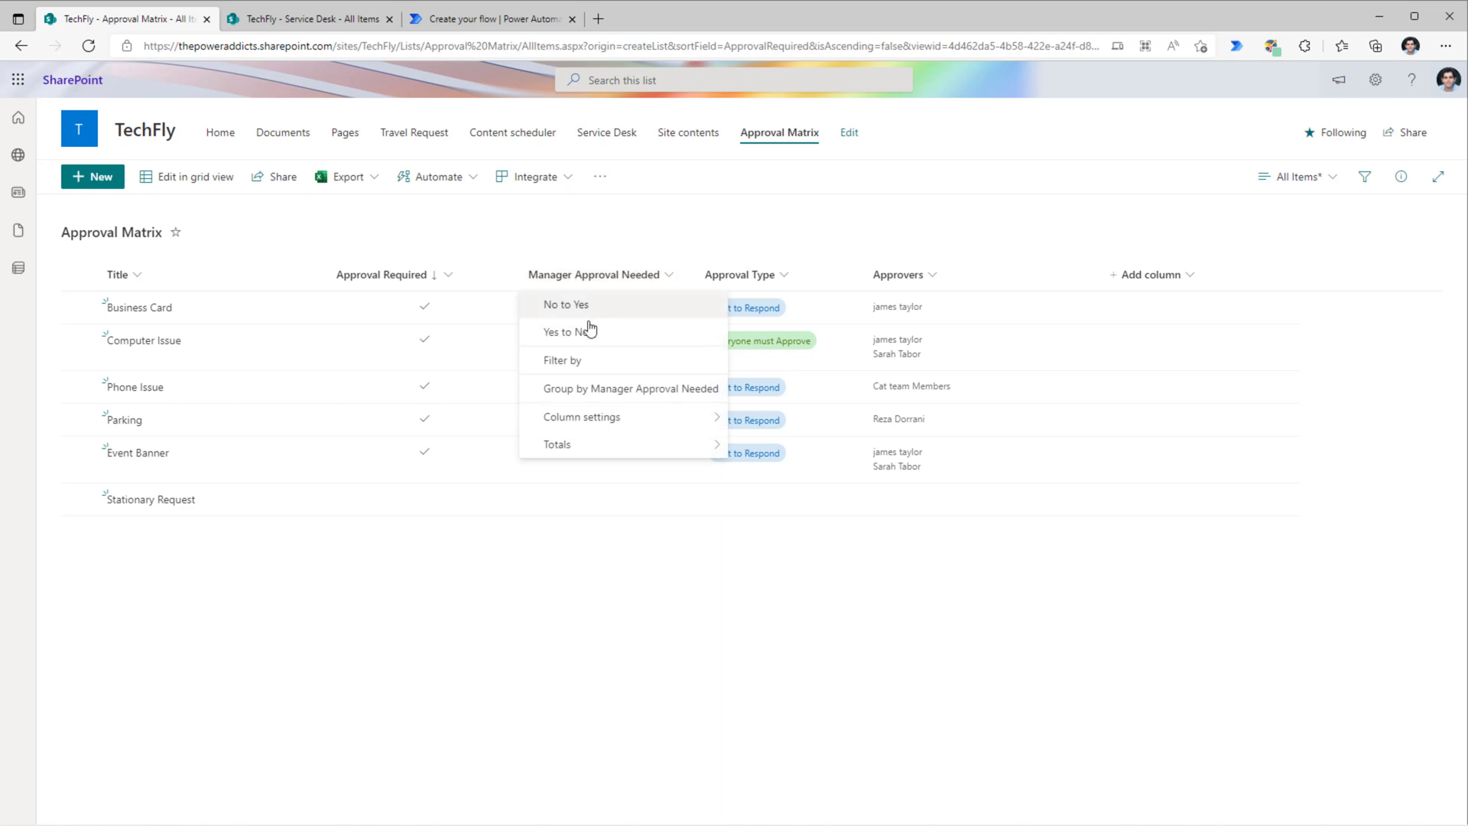
{"action": "left_click", "coordinate": [589, 305]}
{"action": "double_click", "coordinate": [870, 45]}
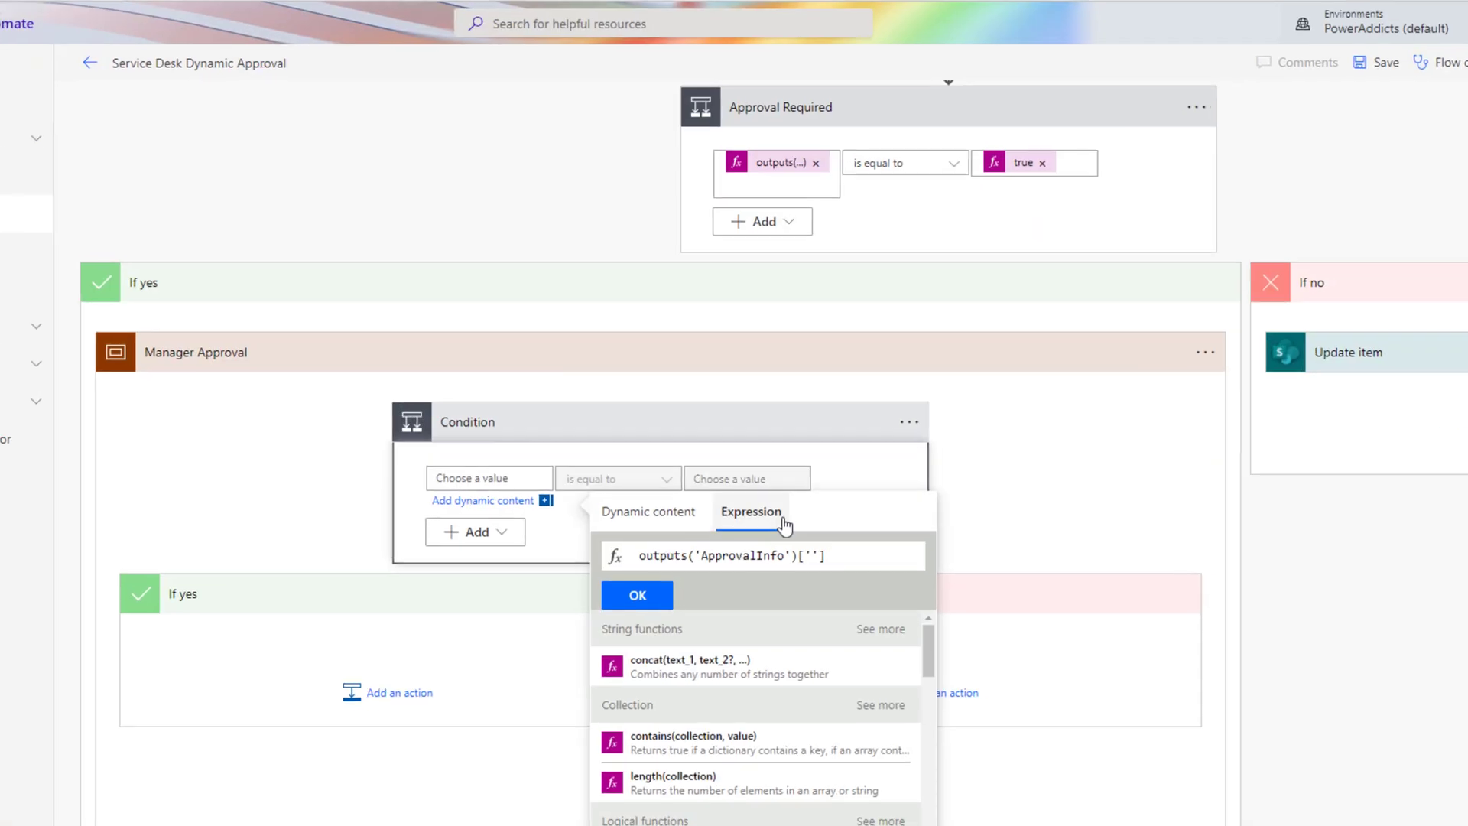
{"action": "left_click", "coordinate": [659, 608]}
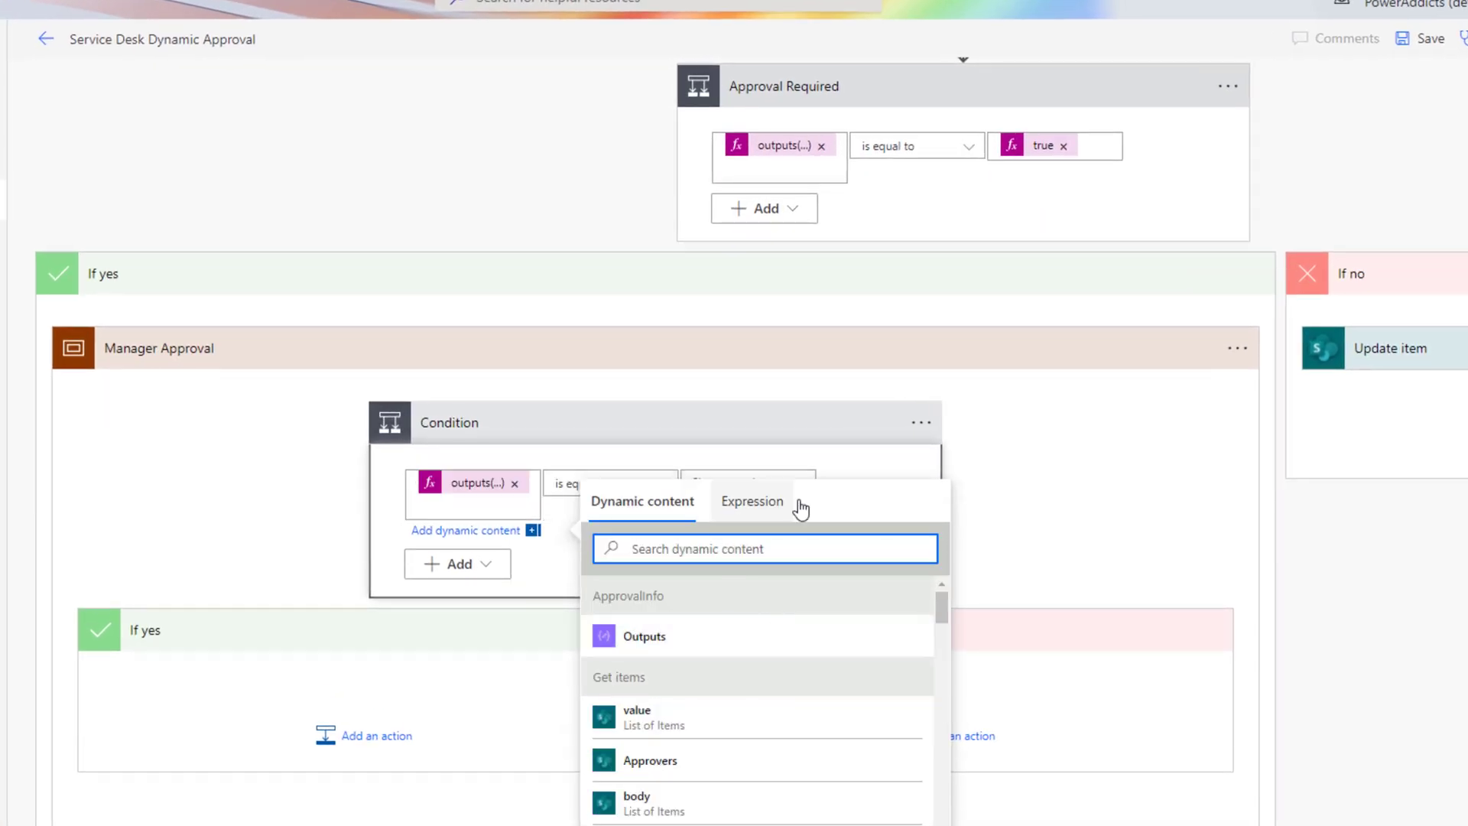
Step: Set the comparison value of the condition inside the Manager Approval scope to the expression true
{"action": "left_click", "coordinate": [746, 482]}
{"action": "left_click", "coordinate": [1028, 518]}
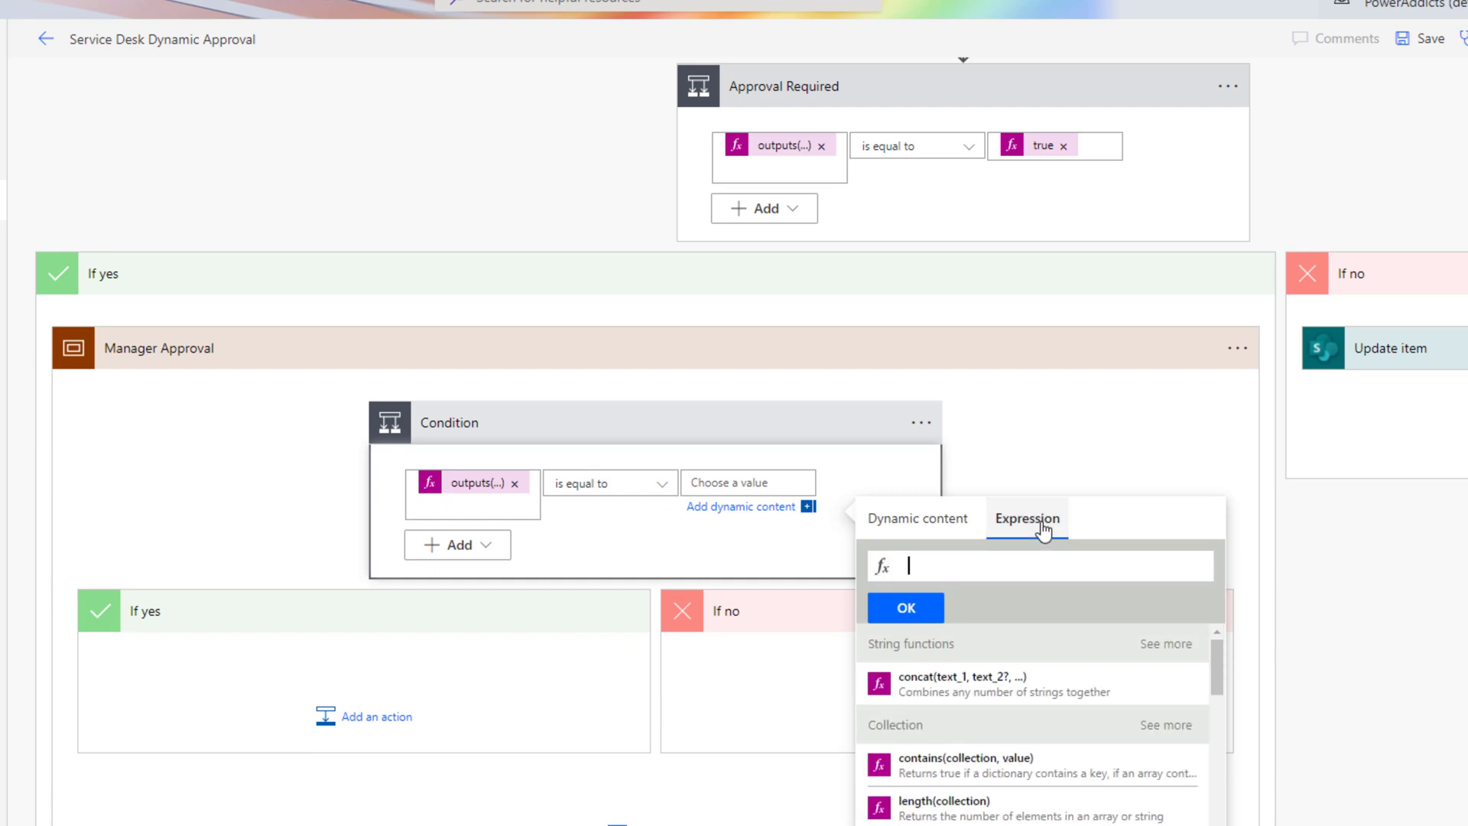
{"action": "type", "text": "true"}
{"action": "key", "text": "Escape"}
{"action": "left_click", "coordinate": [901, 609]}
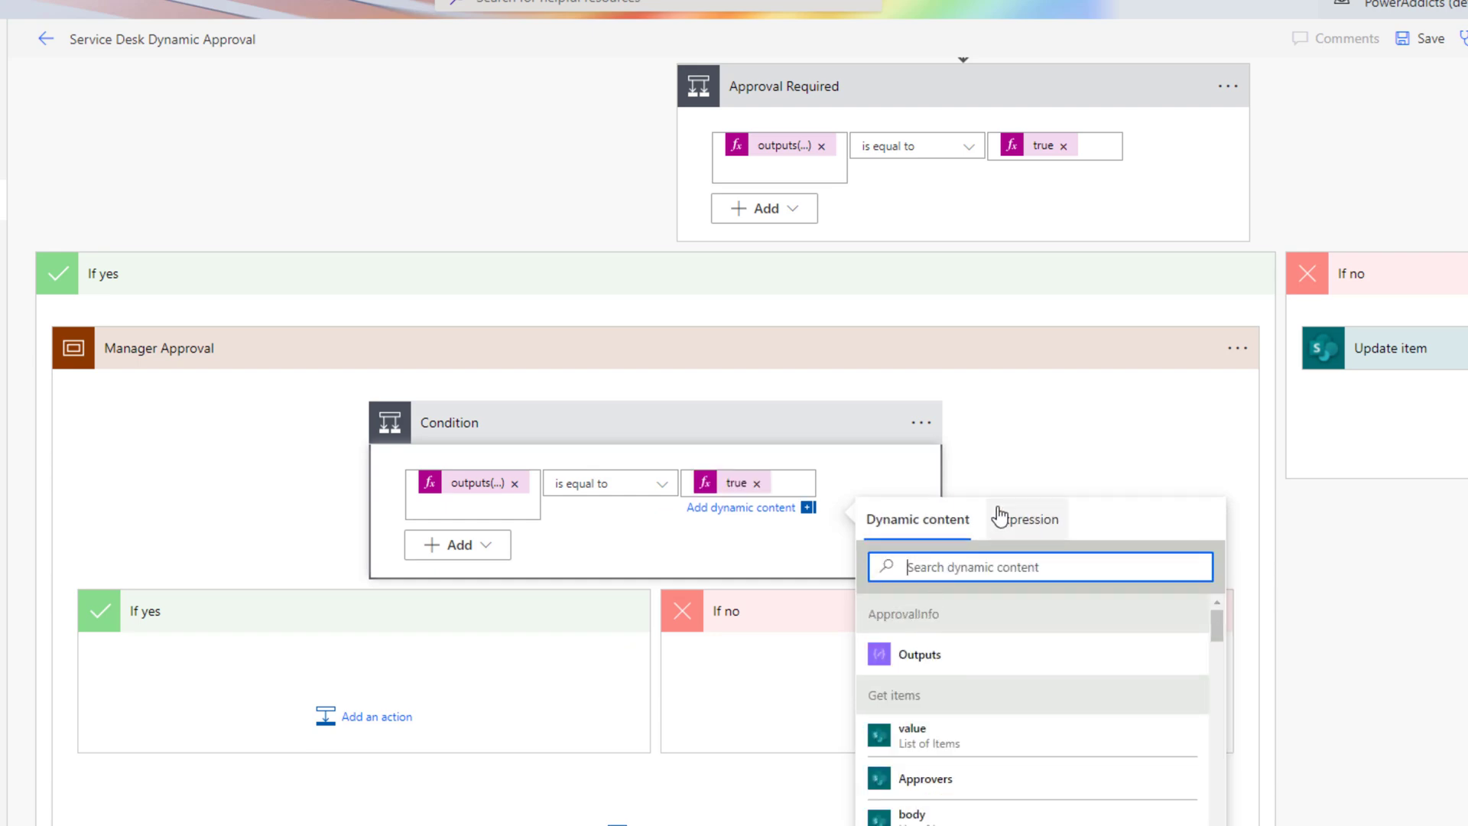
{"action": "left_click", "coordinate": [994, 466]}
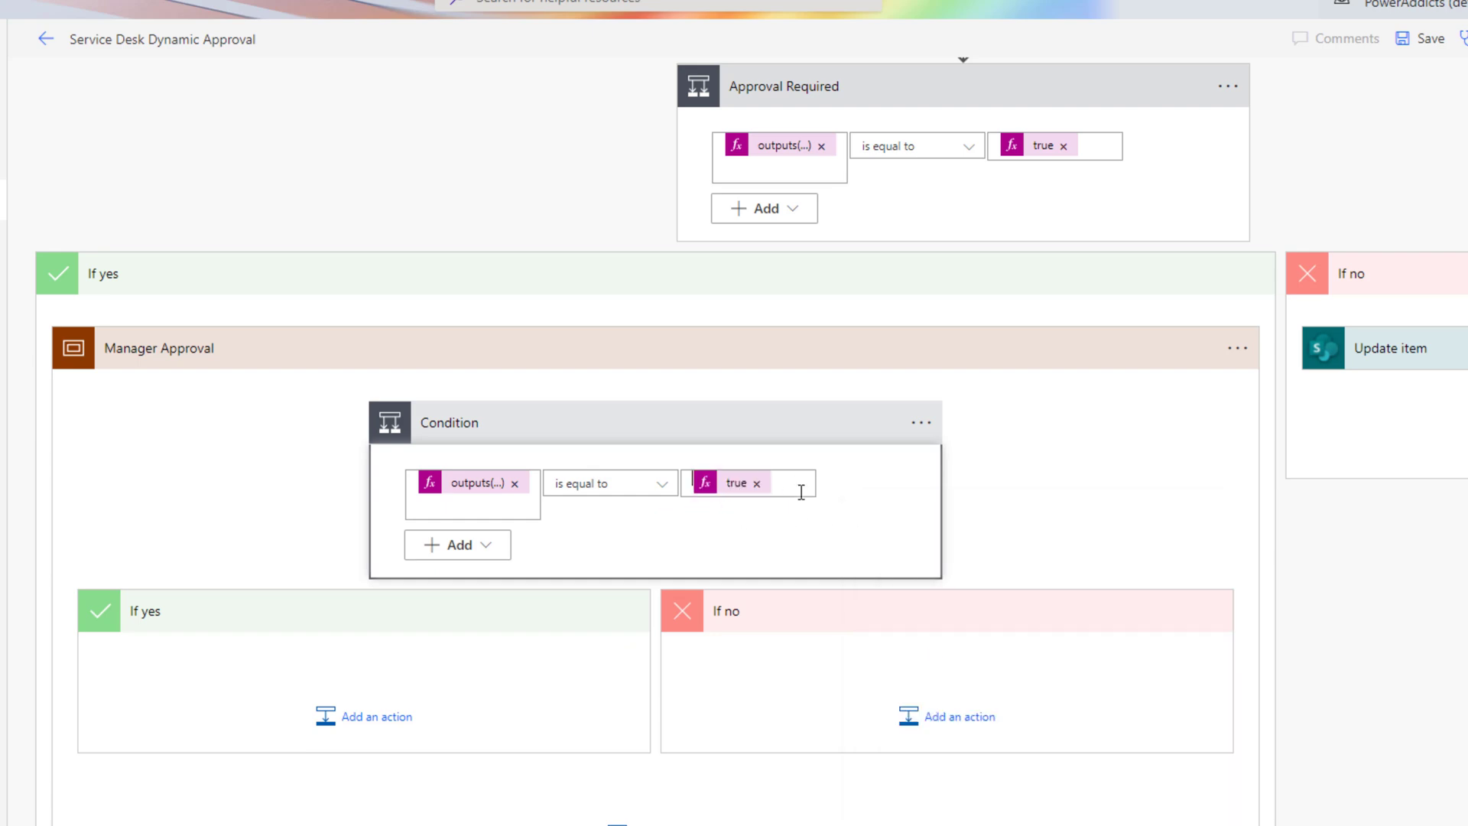
Step: Add a Get manager (V2) action to the inner condition's If yes branch, with User (UPN) set to the trigger's Created By Email
{"action": "left_click", "coordinate": [365, 716]}
{"action": "type", "text": "g"}
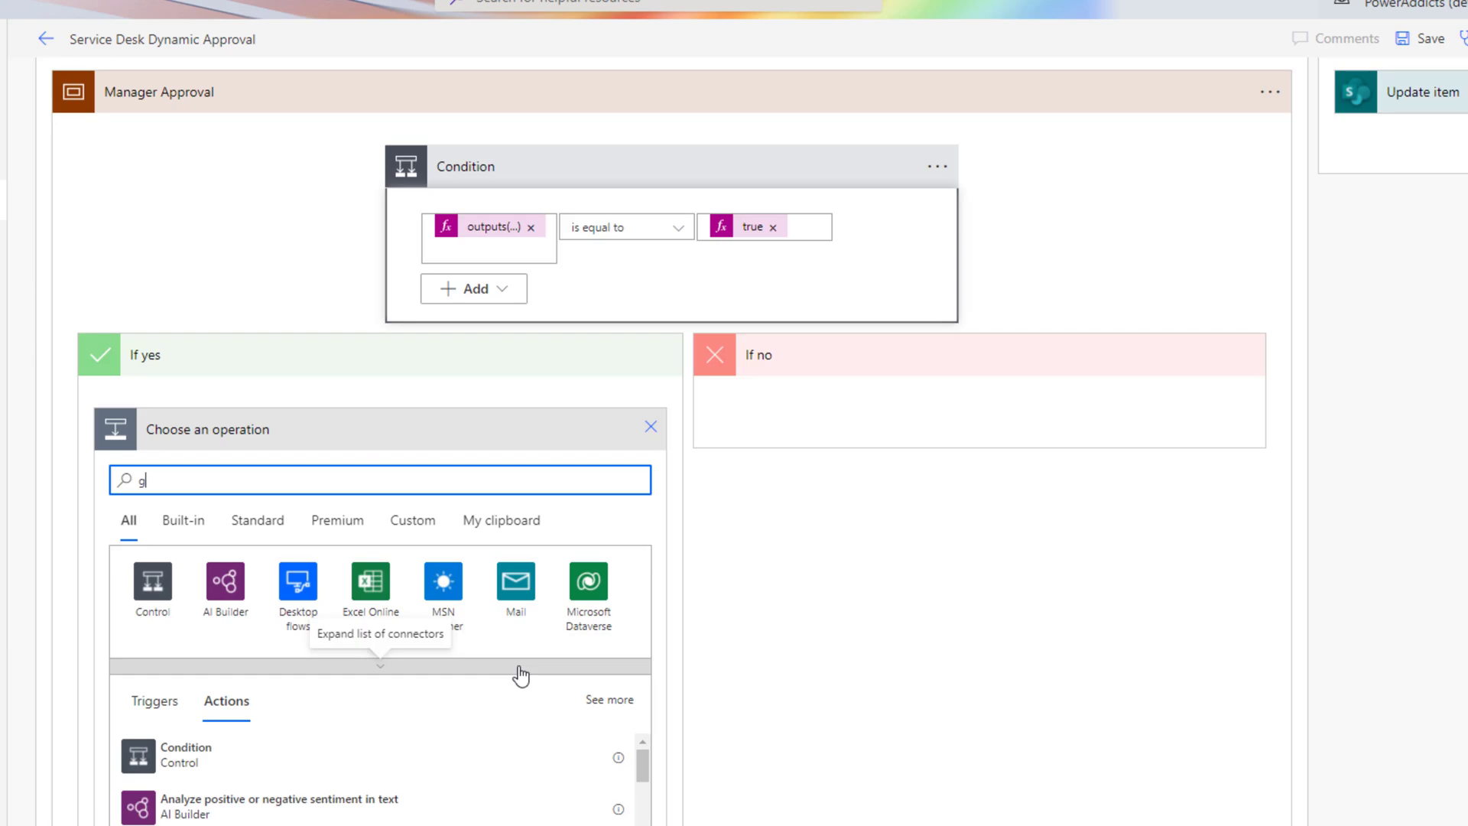
{"action": "type", "text": "et manager"}
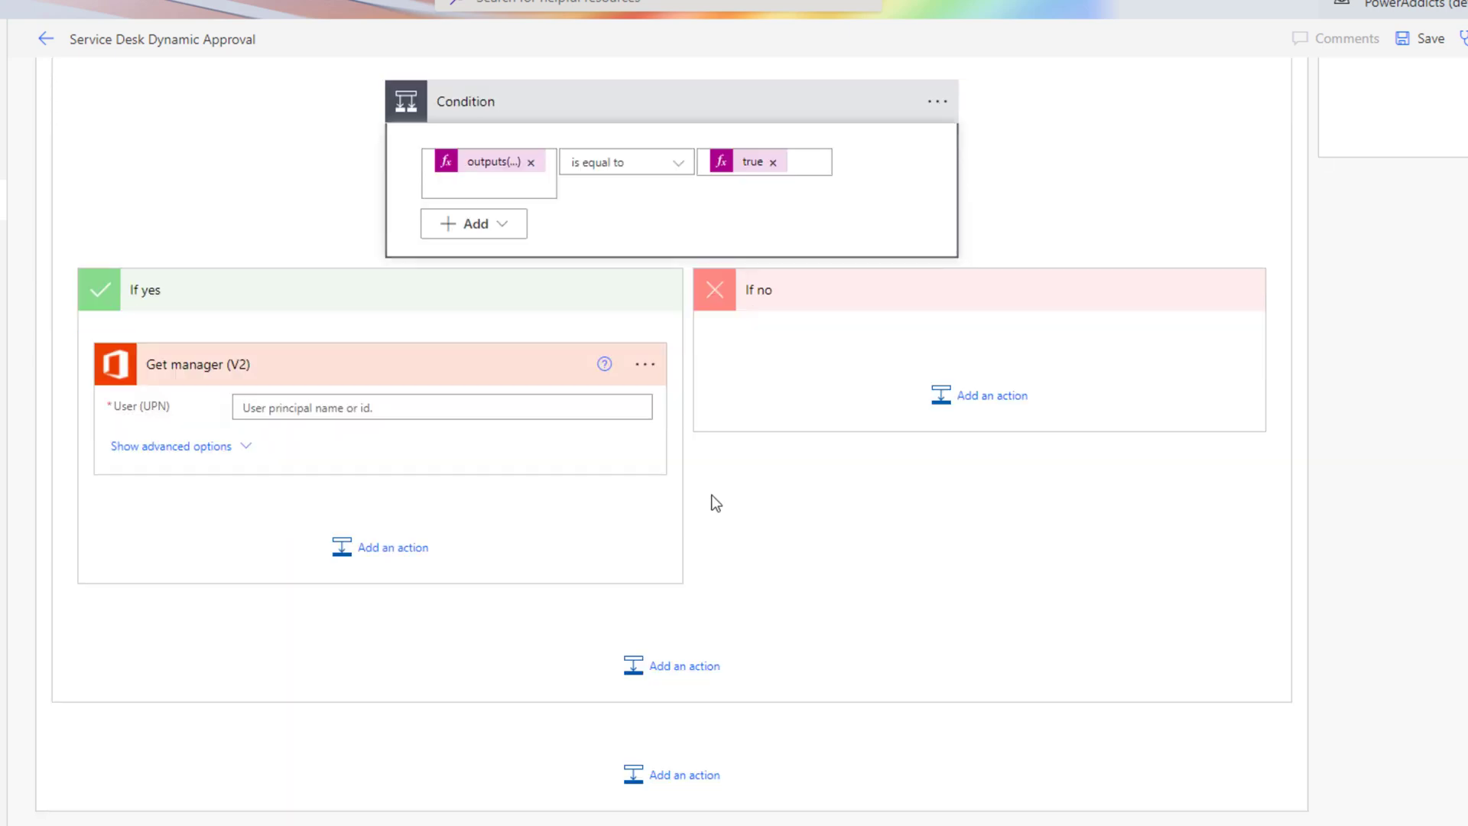
{"action": "left_click", "coordinate": [874, 491]}
{"action": "type", "text": "created by email"}
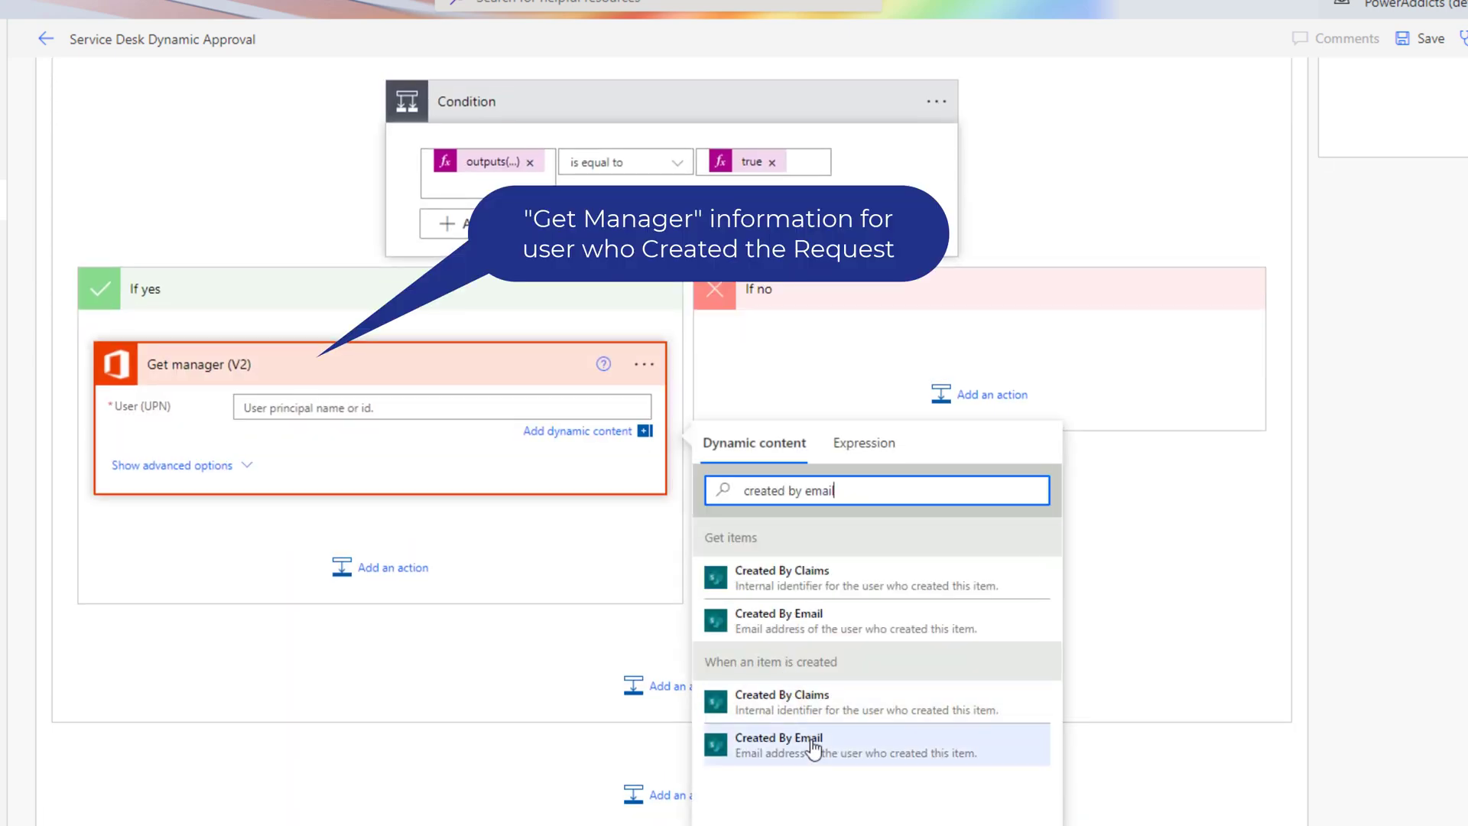
{"action": "left_click", "coordinate": [719, 746]}
{"action": "left_click", "coordinate": [192, 559]}
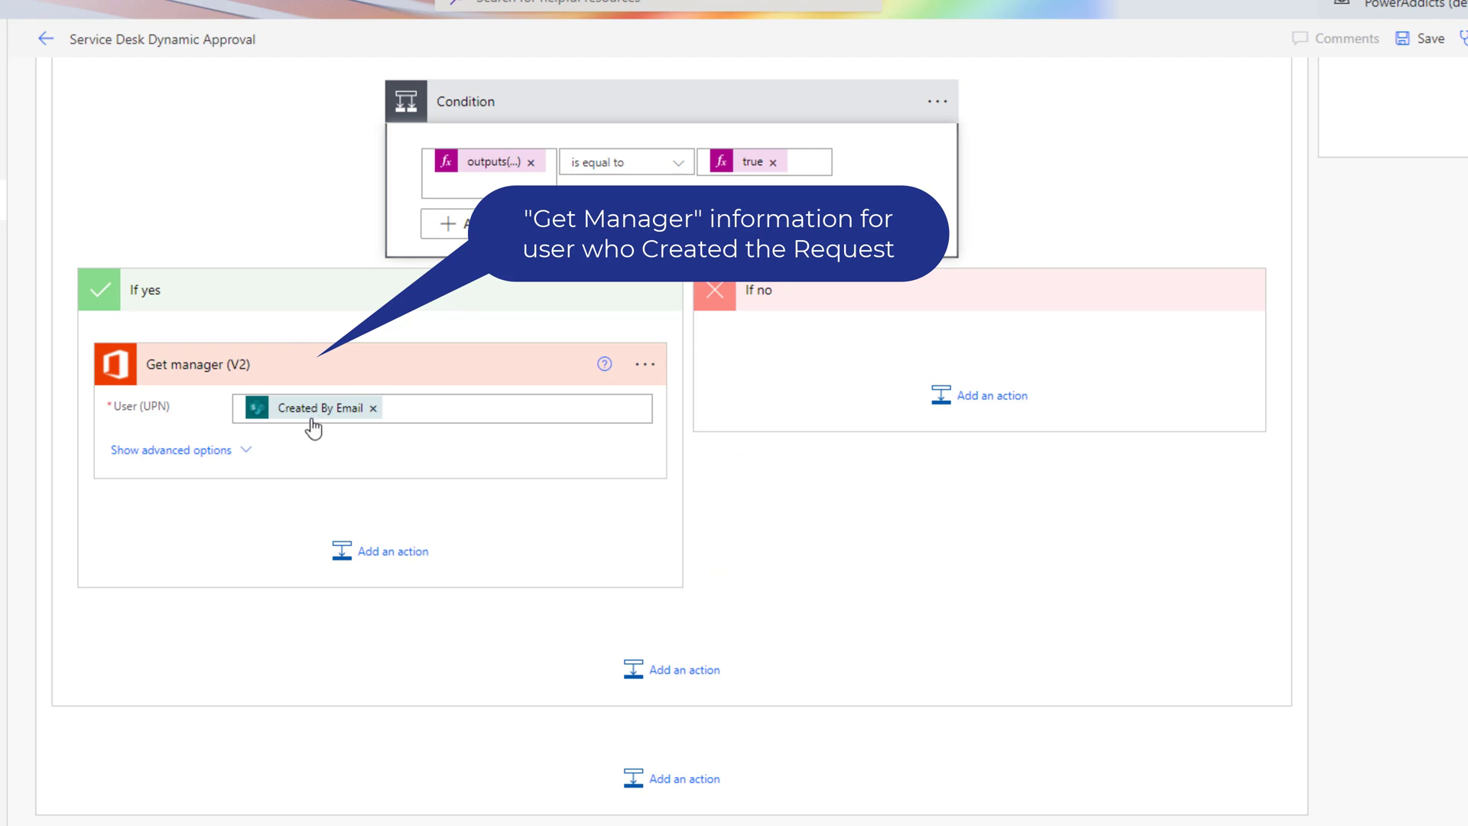
Step: Insert the copied Update item action after Get manager (V2) and set its Approval Status Value to Pending Manager Approval
{"action": "left_click", "coordinate": [396, 560]}
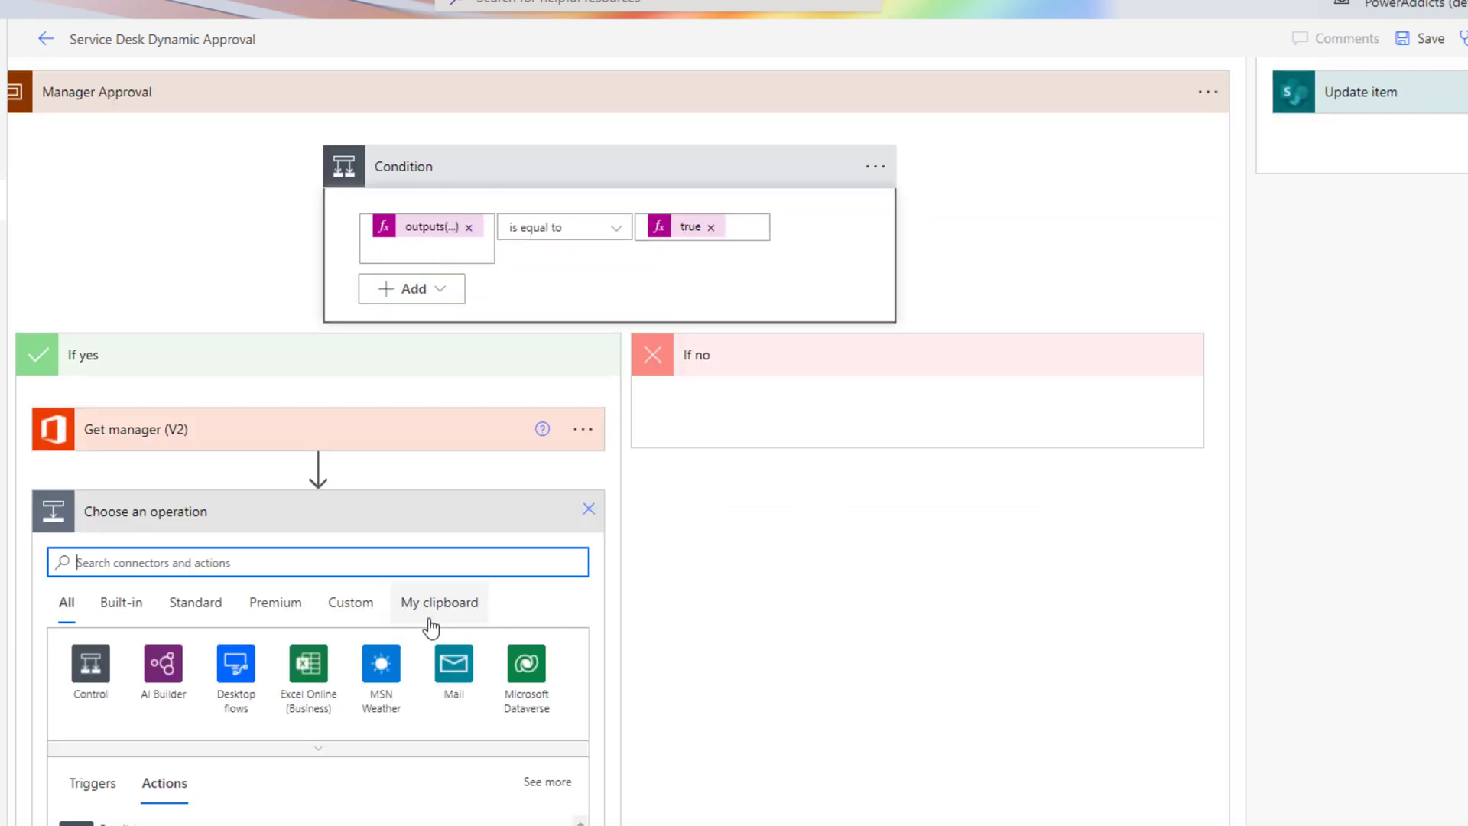
{"action": "left_click", "coordinate": [436, 604]}
{"action": "left_click", "coordinate": [305, 673]}
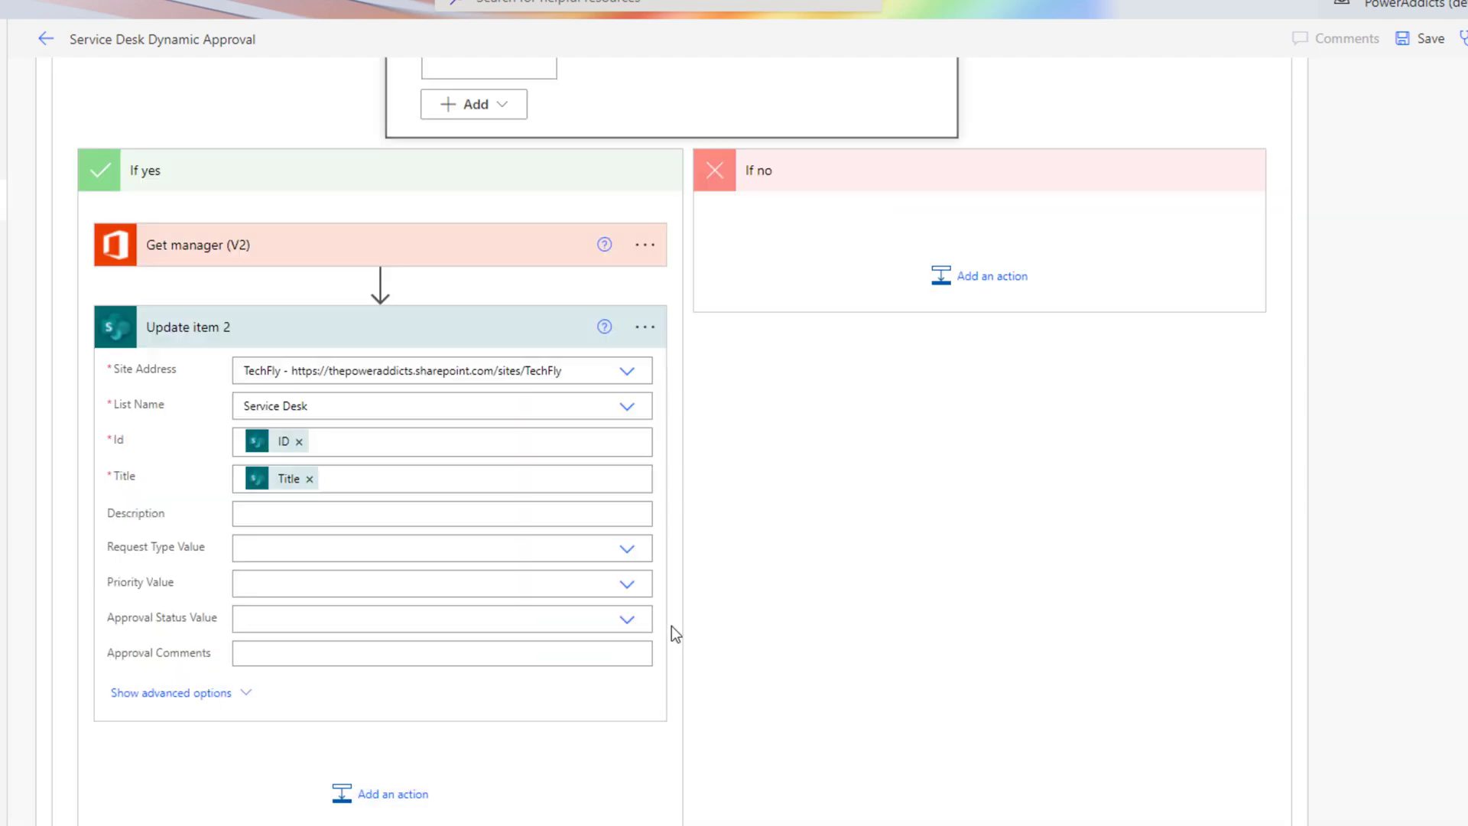
{"action": "left_click", "coordinate": [627, 621]}
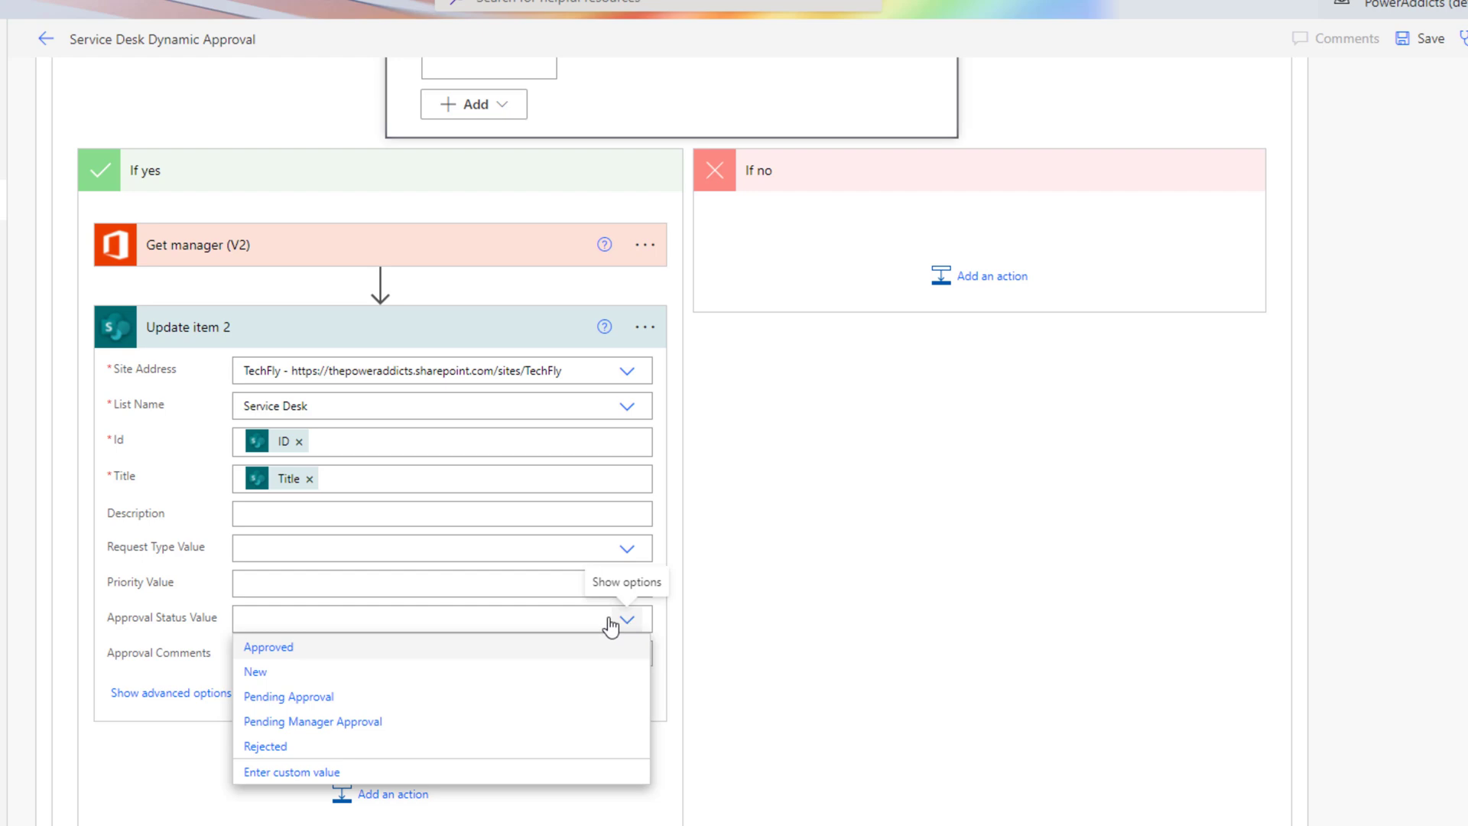
{"action": "left_click", "coordinate": [344, 723]}
Step: Set Update item 2's Approval Comments to "Manager Approval Pending:" followed by Display Name from Get manager (V2)
{"action": "left_click", "coordinate": [282, 654]}
{"action": "type", "text": "Manager Approval Pending:"}
{"action": "scroll", "coordinate": [770, 611], "scroll_direction": "down", "scroll_amount": 3}
{"action": "left_click", "coordinate": [771, 482]}
{"action": "type", "text": "displa"}
{"action": "left_click", "coordinate": [771, 568]}
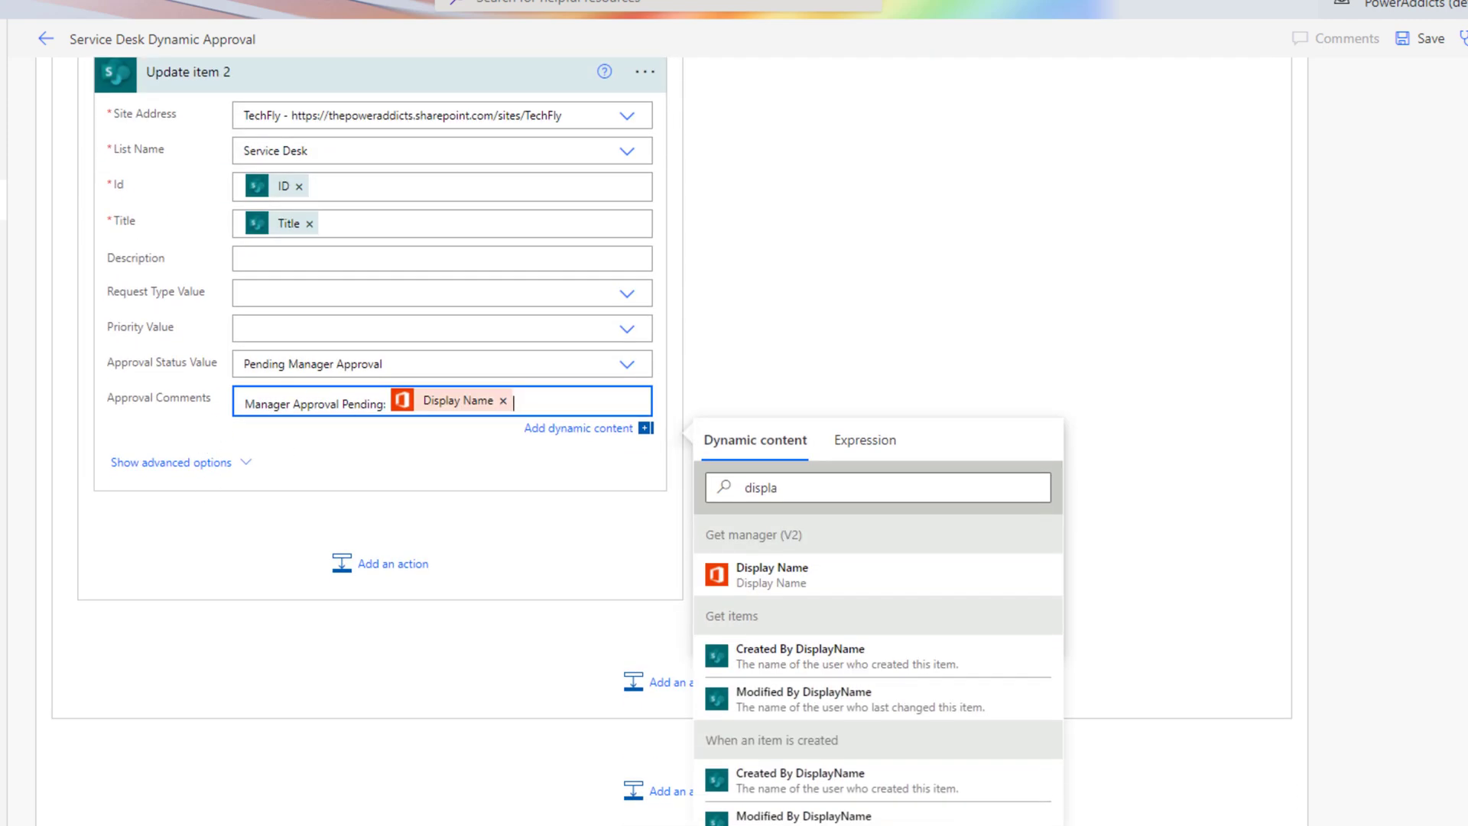
Step: Add Start and wait for an approval with type Approve/Reject - First to respond, titled Request Type Value "Approval for" Created By DisplayName
{"action": "left_click", "coordinate": [385, 563]}
{"action": "type", "text": "start and wait"}
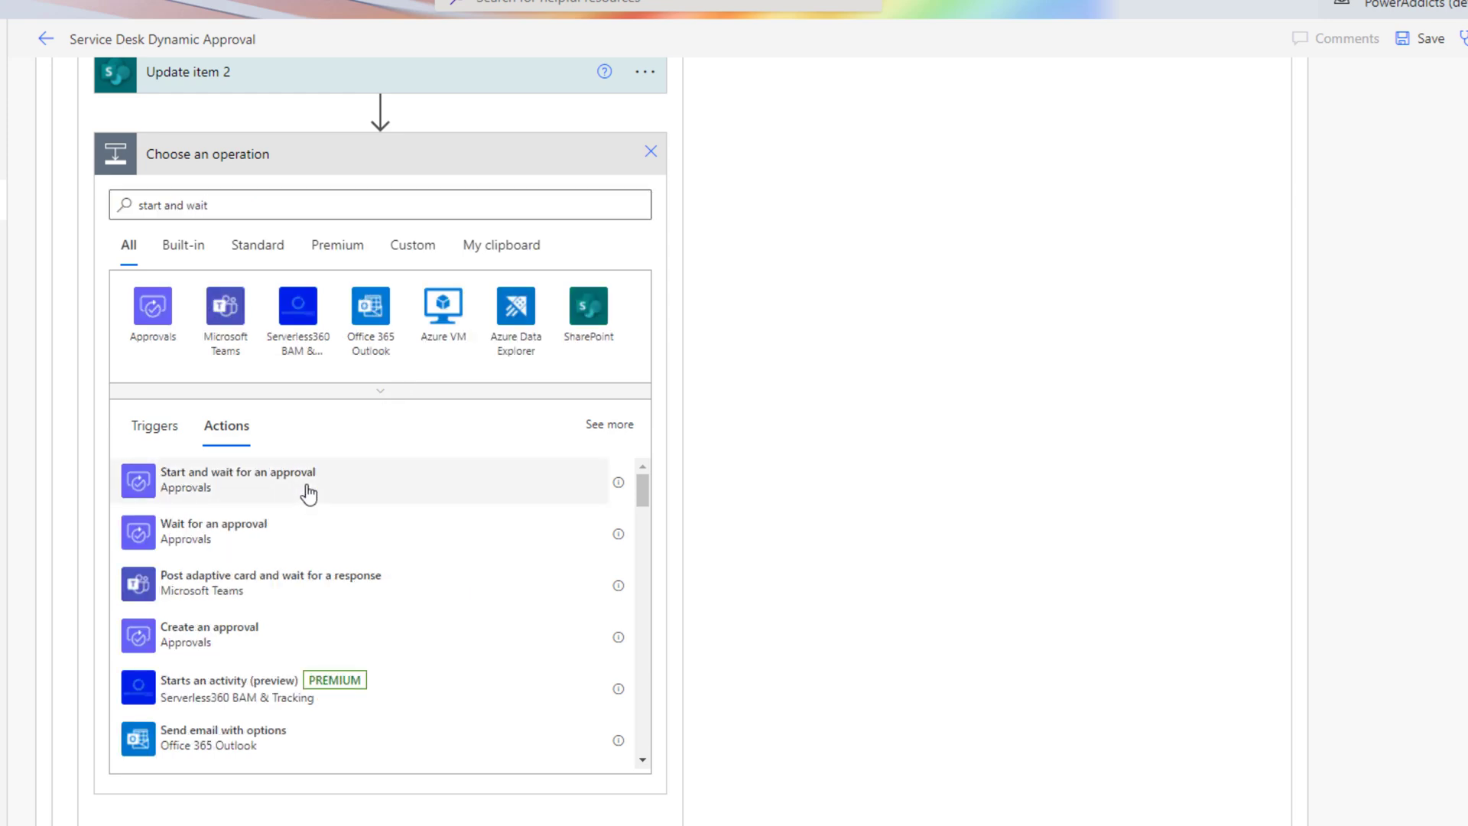
{"action": "left_click", "coordinate": [308, 490]}
{"action": "left_click", "coordinate": [630, 448]}
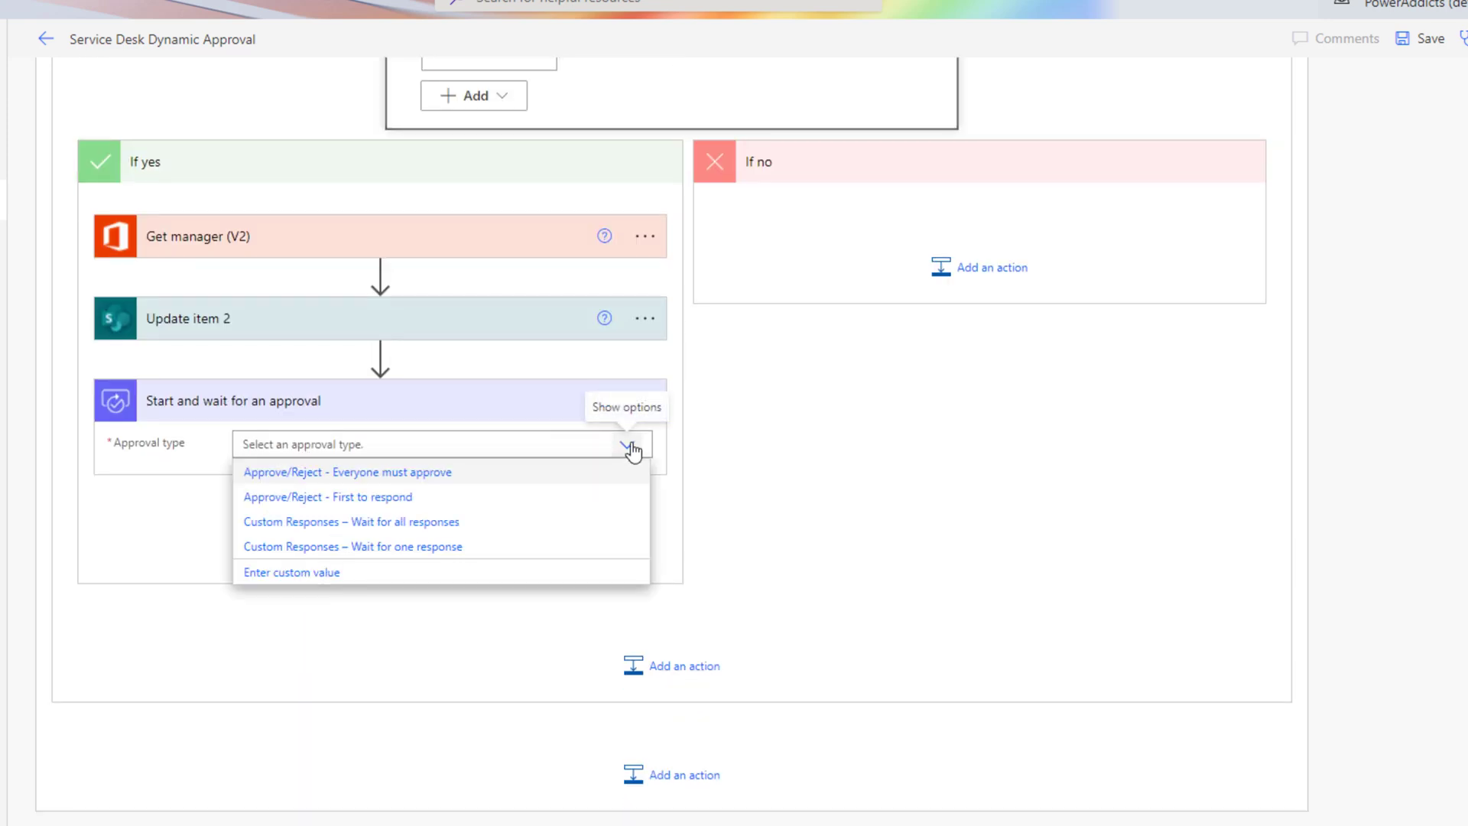
{"action": "left_click", "coordinate": [393, 498]}
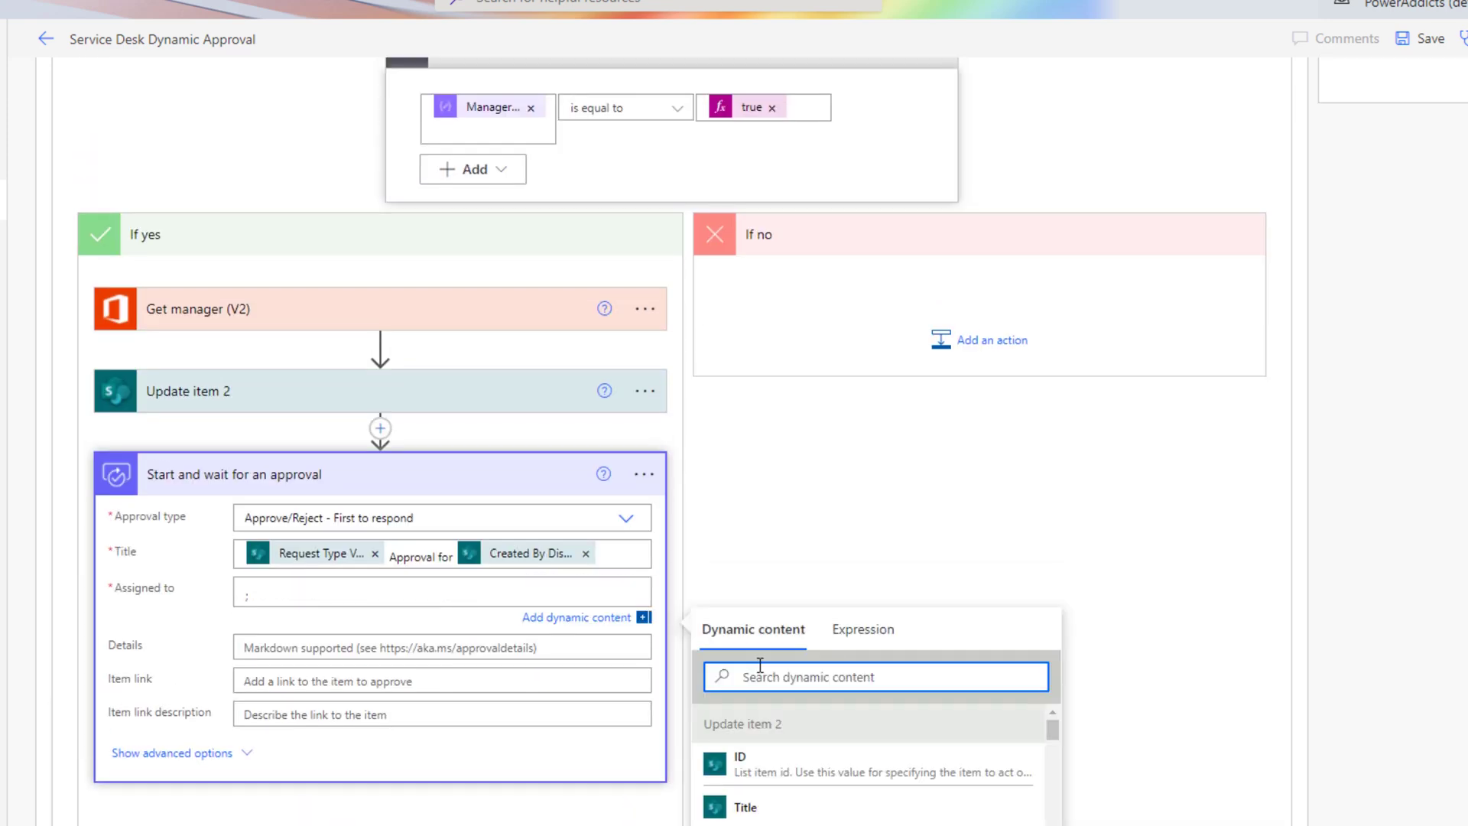
Step: Assign the approval to the manager's mail value from Get manager (V2)
{"action": "type", "text": "mail"}
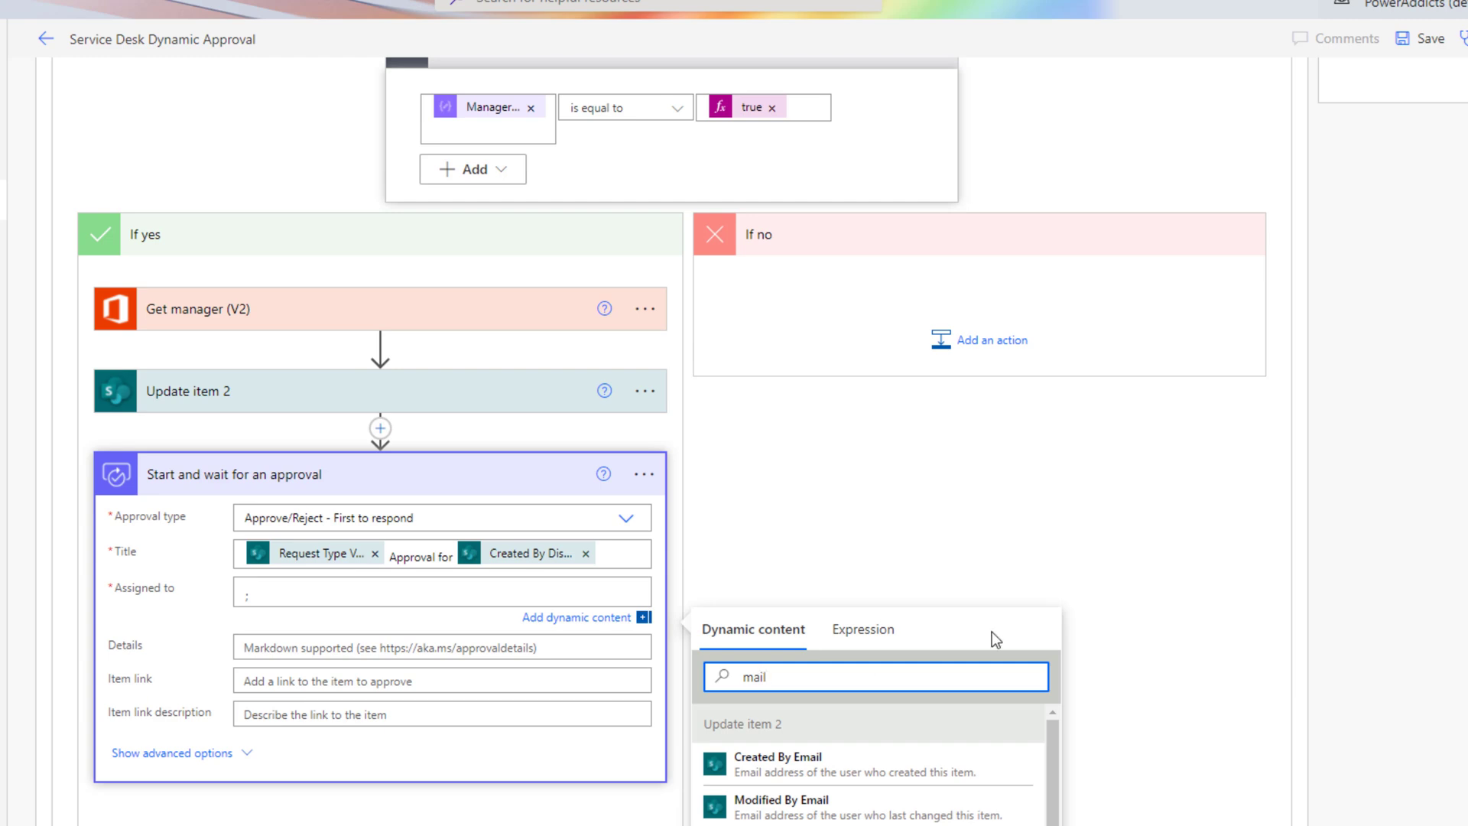
{"action": "scroll", "coordinate": [974, 633], "scroll_direction": "down", "scroll_amount": 3}
{"action": "left_click", "coordinate": [757, 634]}
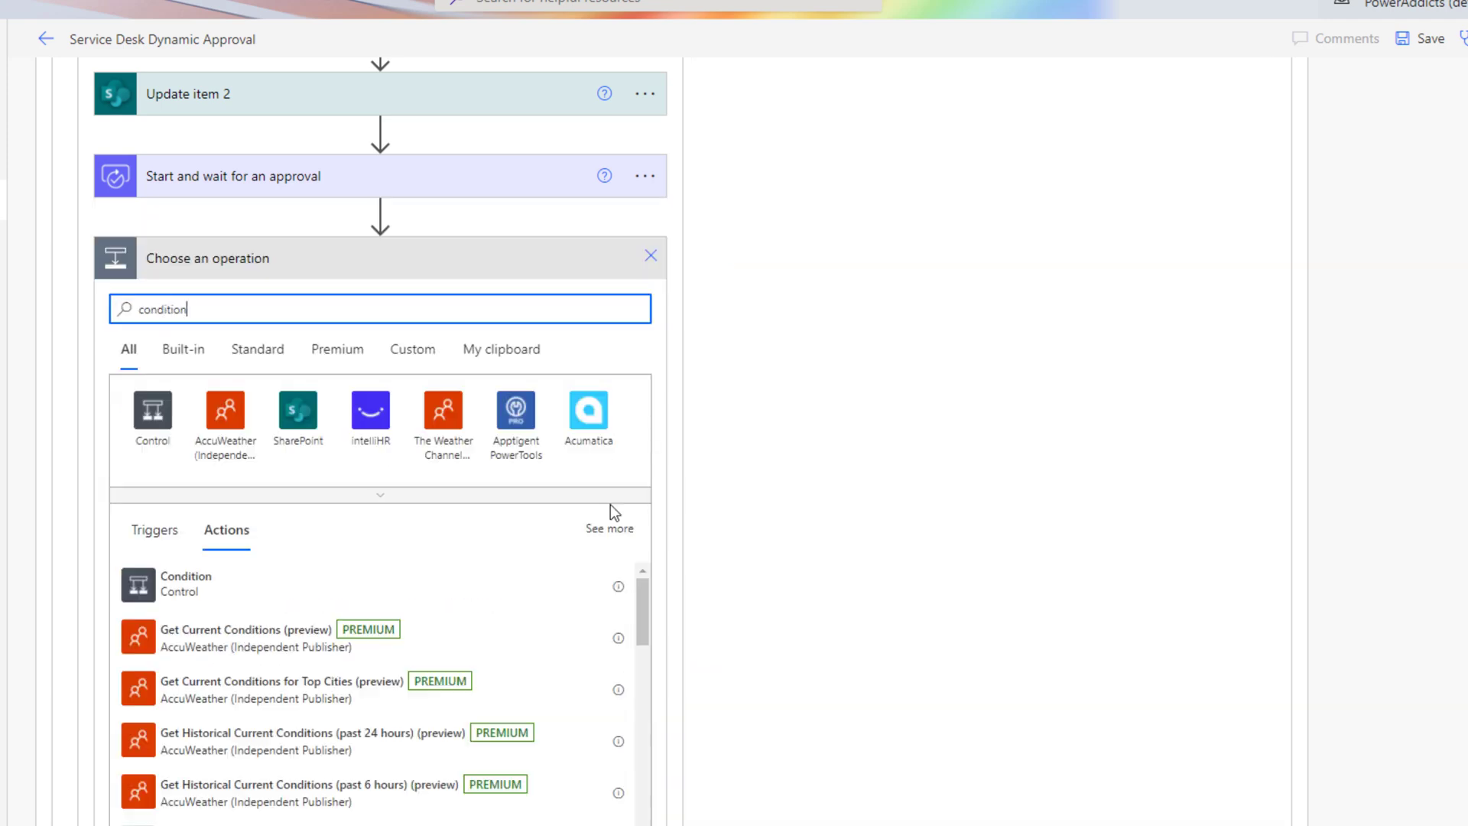
Step: Add a Condition after the approval action that checks whether Outcome is equal to "Approve"
{"action": "left_click", "coordinate": [149, 575]}
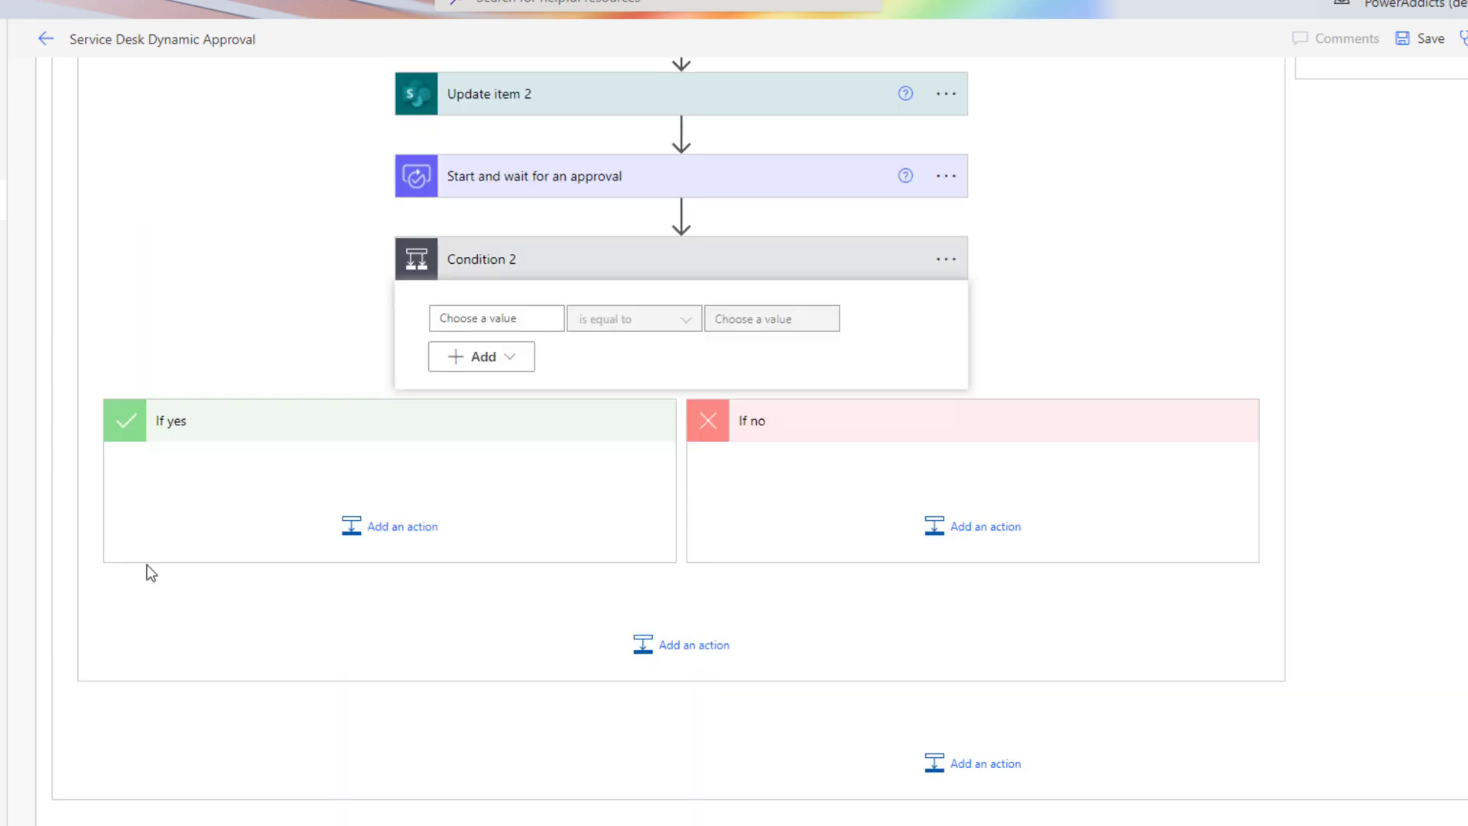
{"action": "left_click", "coordinate": [491, 318]}
{"action": "type", "text": "out"}
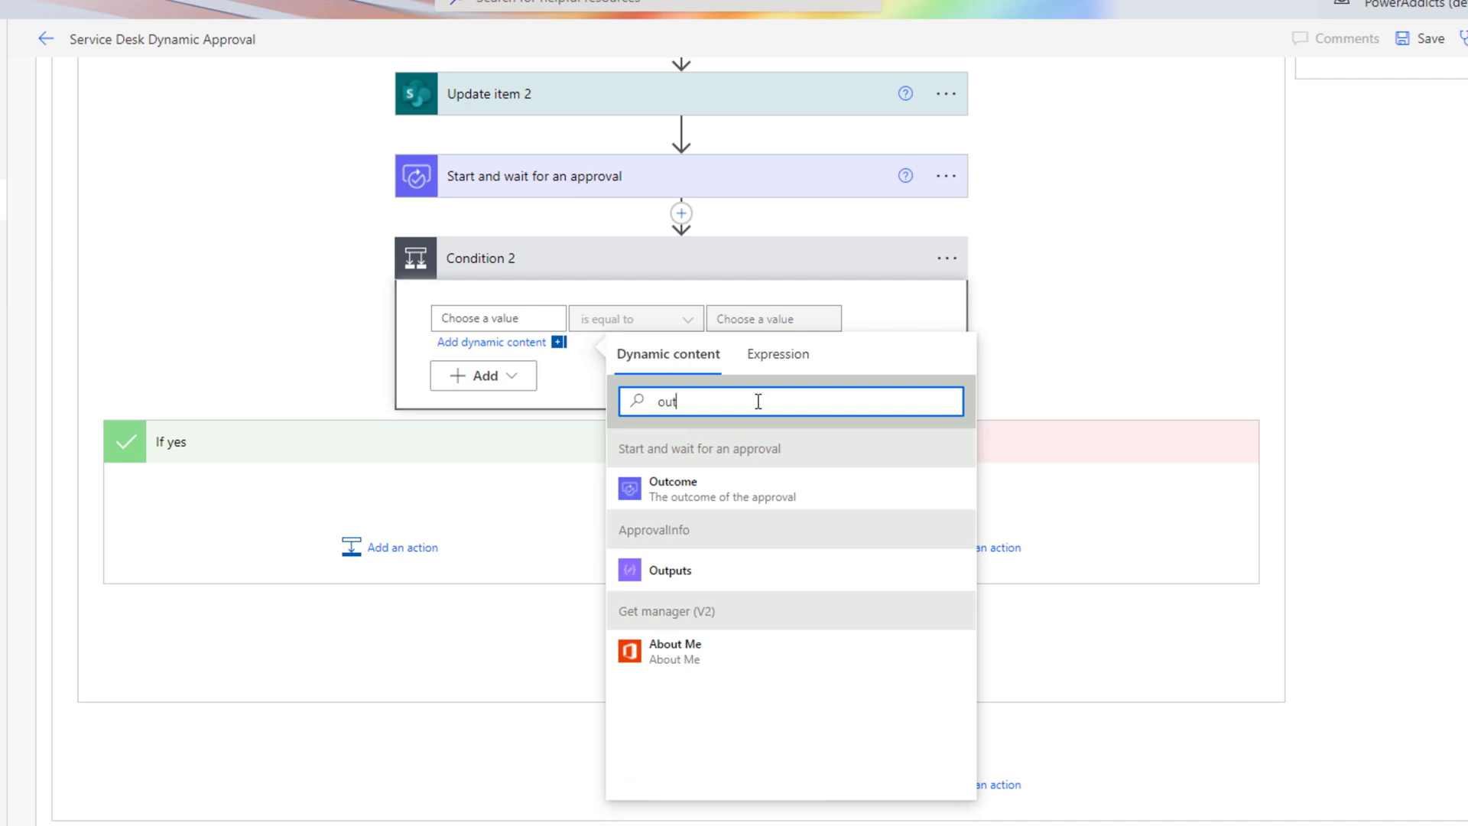
{"action": "left_click", "coordinate": [769, 493]}
{"action": "left_click", "coordinate": [766, 313]}
{"action": "type", "text": "Approve"}
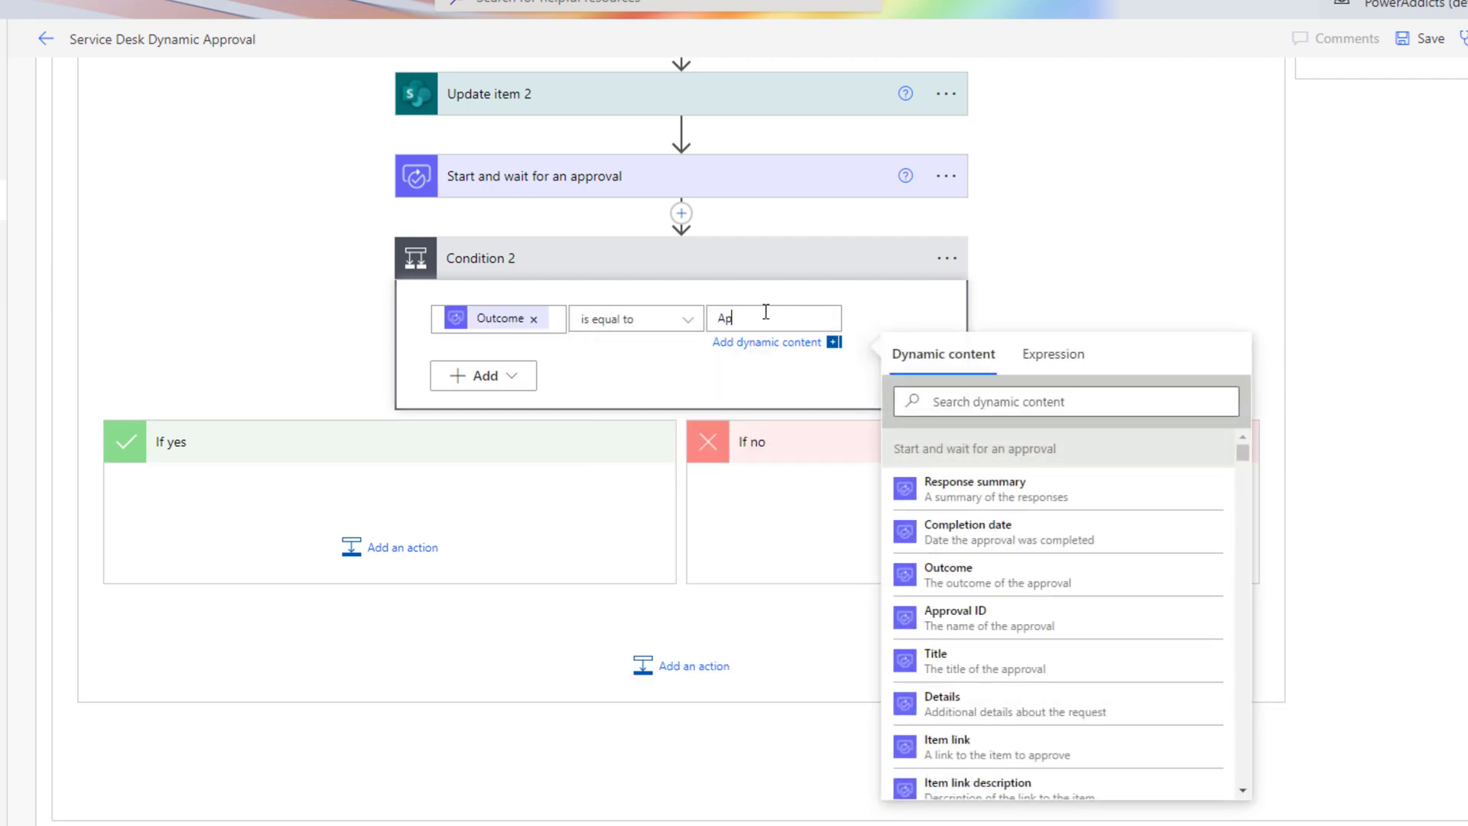
{"action": "left_click", "coordinate": [951, 291]}
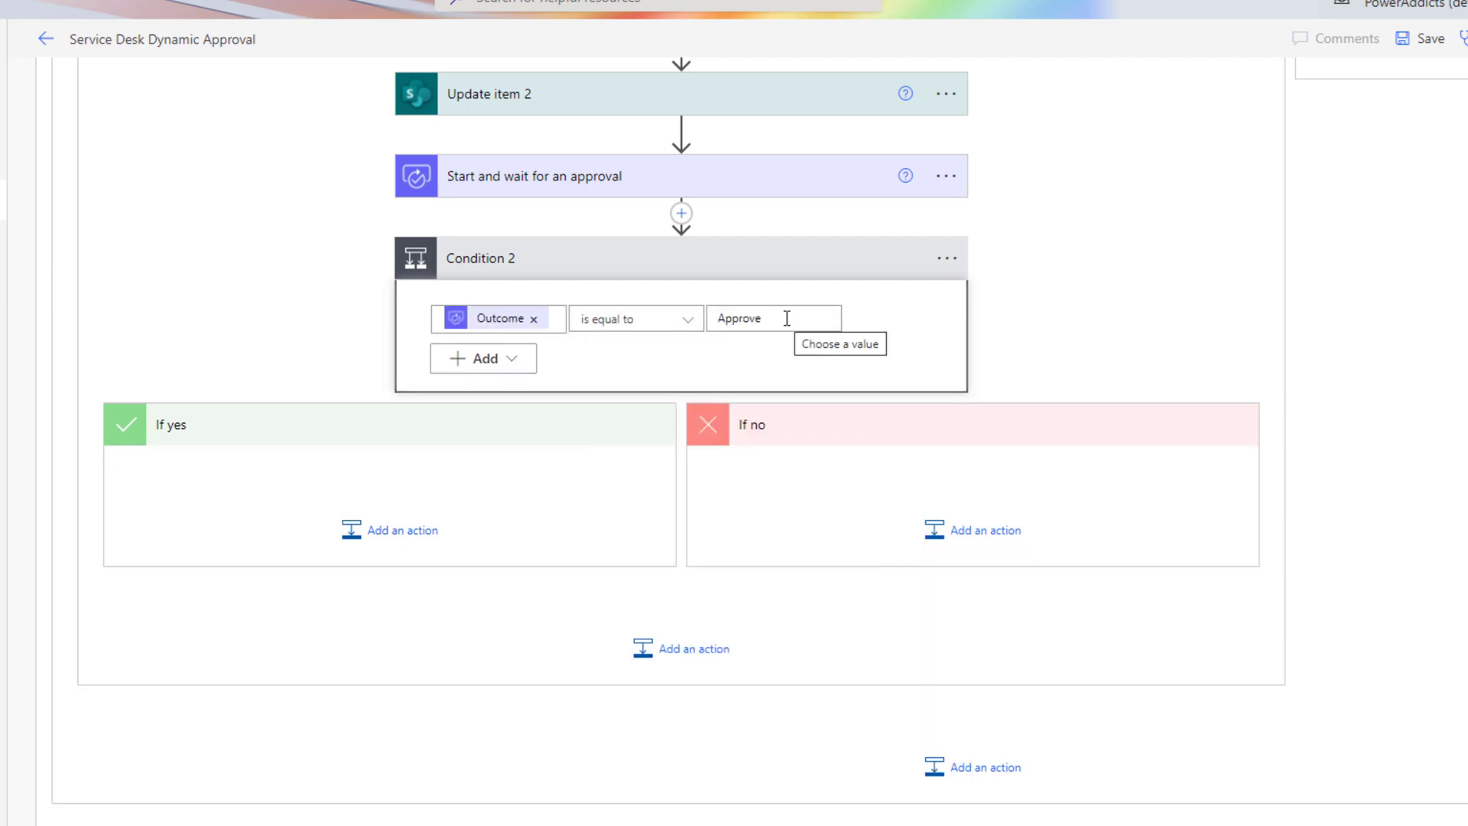
Step: Insert the copied Update item action in Condition 2's If yes branch and set its Approval Status Value to Pending Approval
{"action": "left_click", "coordinate": [390, 530]}
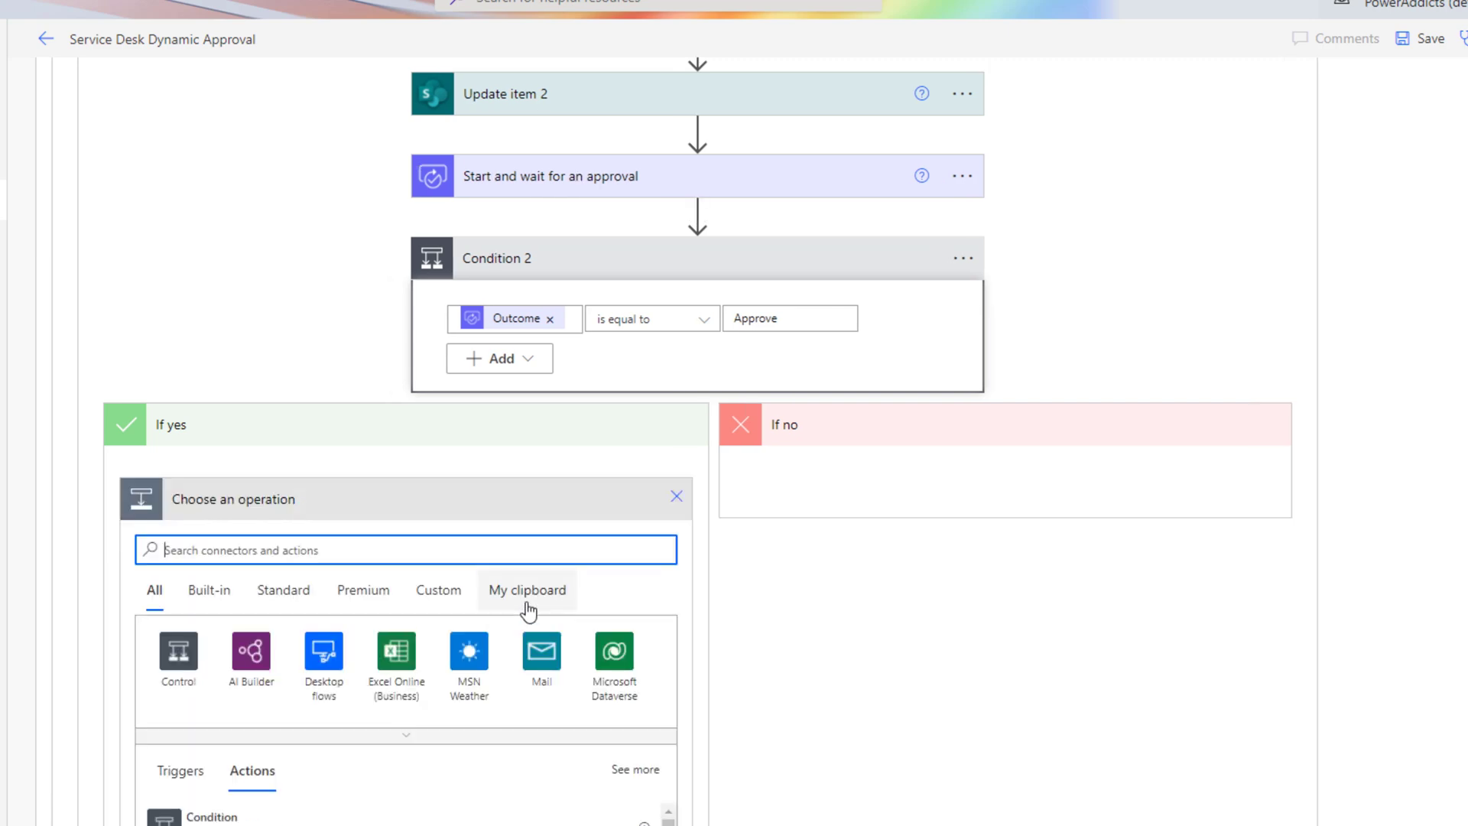
{"action": "left_click", "coordinate": [525, 590]}
{"action": "left_click", "coordinate": [389, 642]}
{"action": "left_click", "coordinate": [595, 505]}
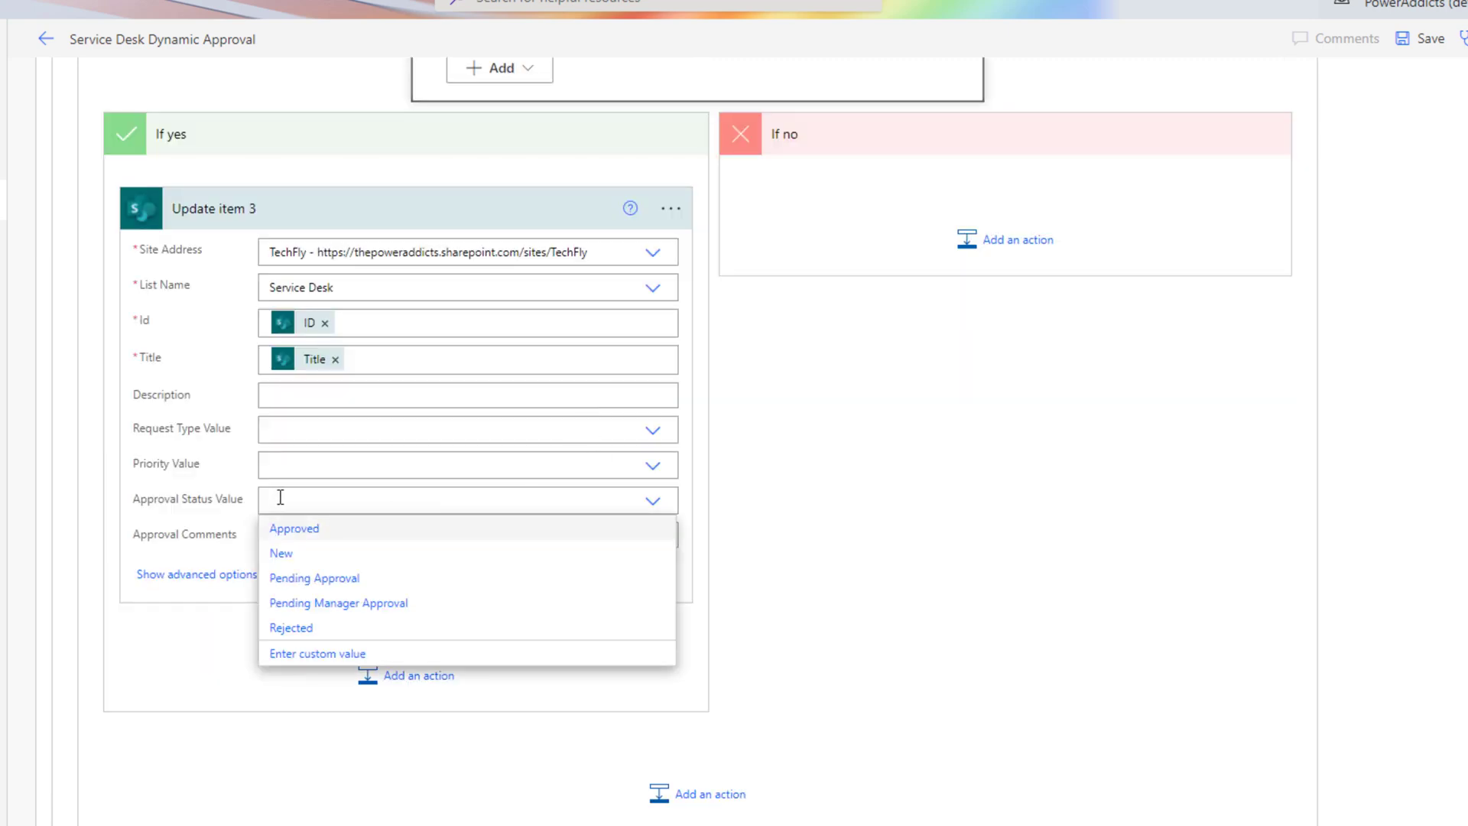
{"action": "left_click", "coordinate": [349, 584]}
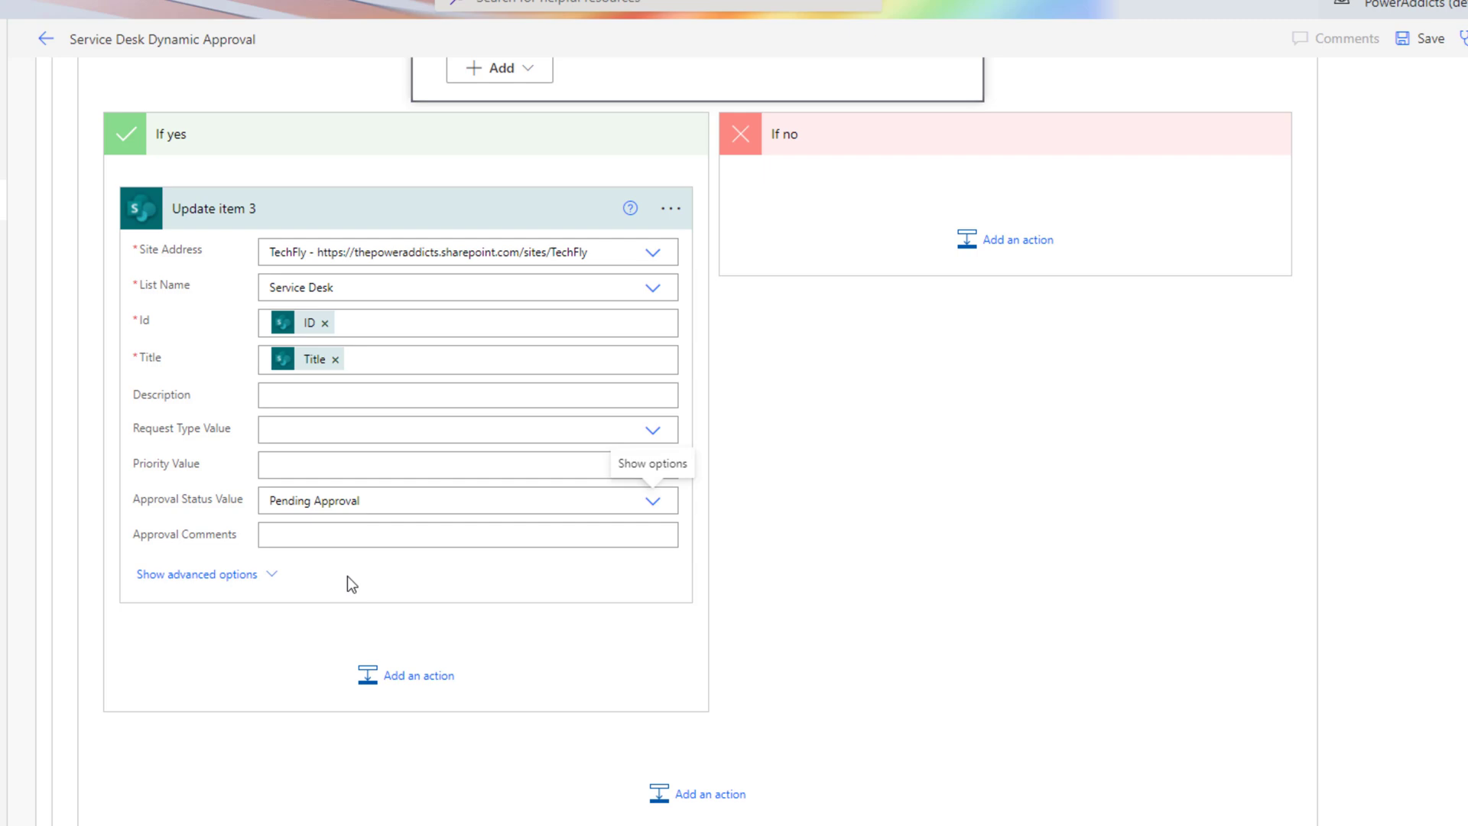
Step: Set Update item 3's Approval Comments to "Manger", the manager's Display Name and "has Approved!", followed by the approval's Responses Comments
{"action": "left_click", "coordinate": [314, 535]}
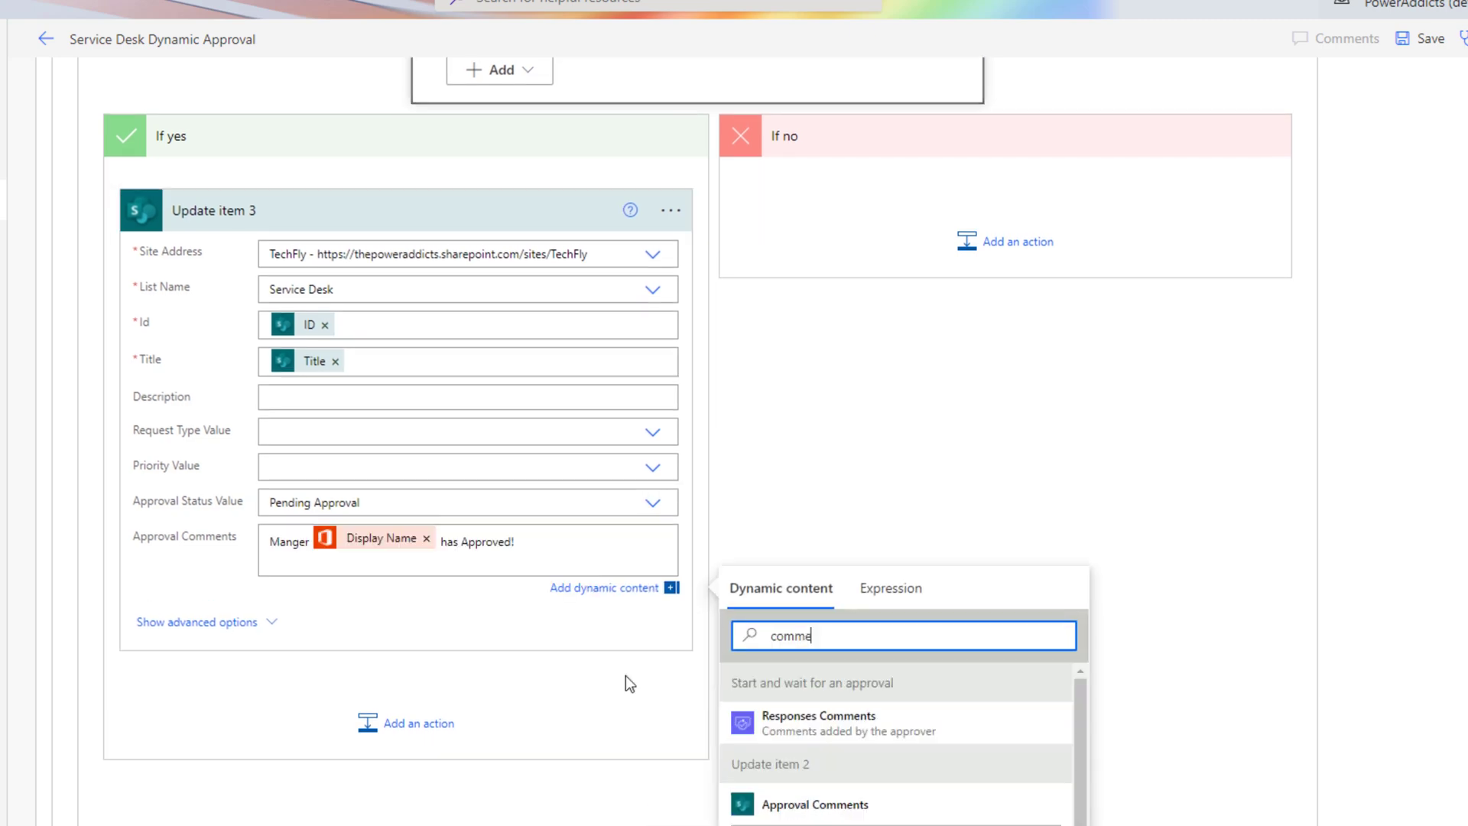
{"action": "type", "text": "nty"}
{"action": "left_click", "coordinate": [893, 730]}
Step: In the If no branch's Update item, set status Rejected and comments "Manger", Display Name, "has Rejected!" and Responses Comments
{"action": "left_click", "coordinate": [310, 340]}
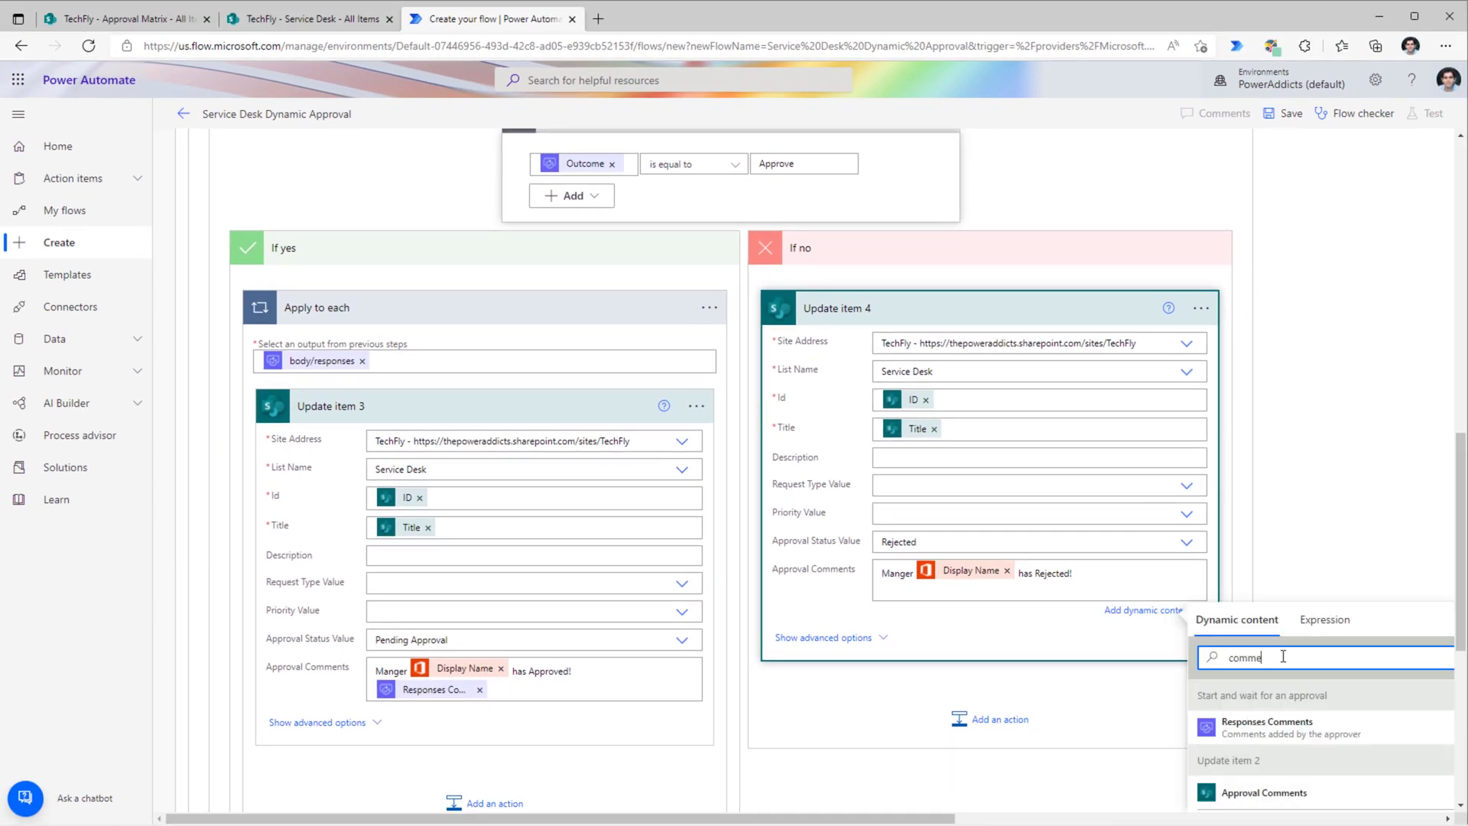
{"action": "left_click", "coordinate": [1239, 725]}
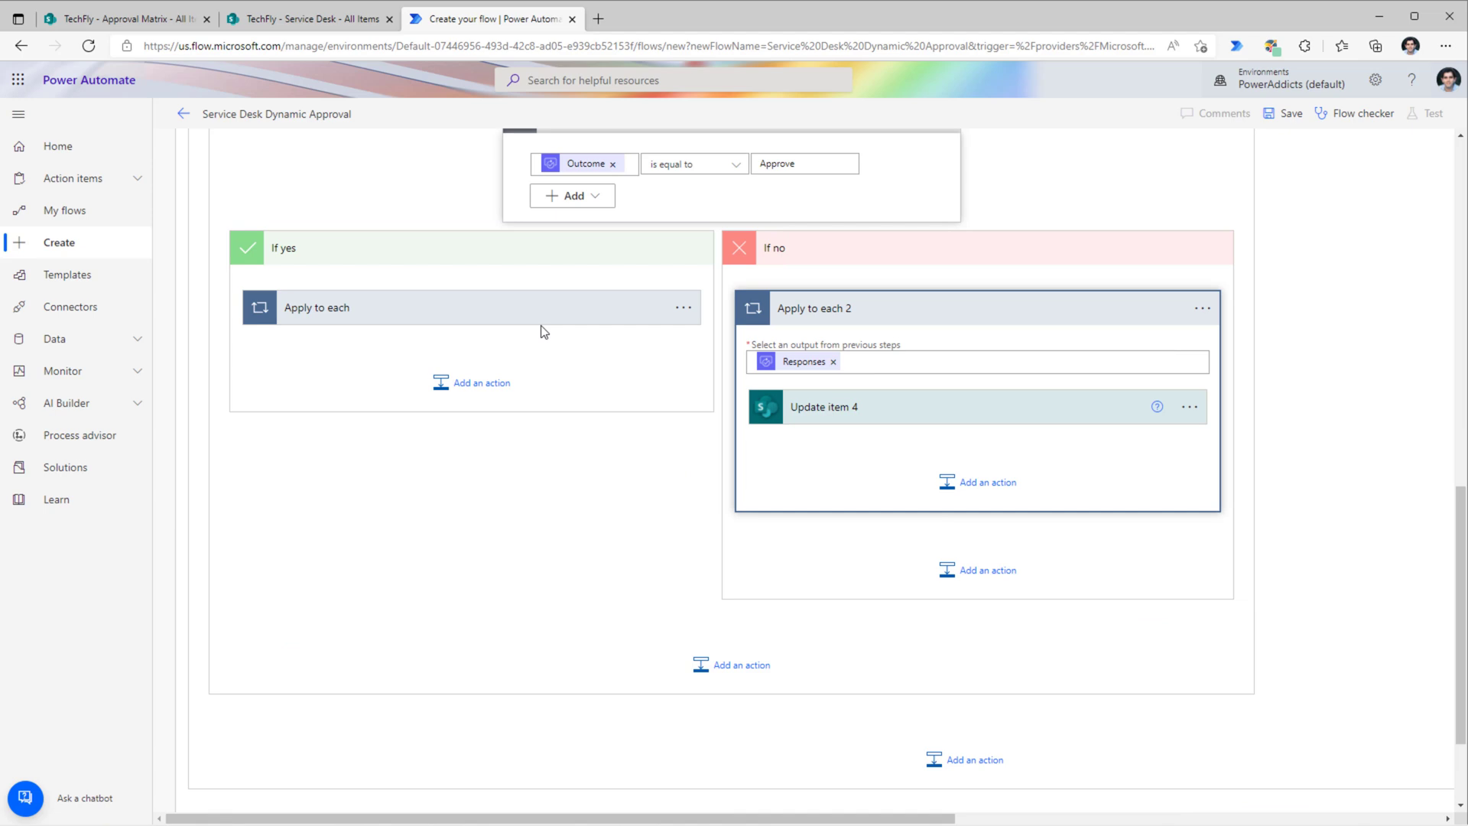
Step: Insert an Initialize variable action after ApprovalInfo, with name varApprovalNeeded, type Boolean and the expression true as its value
{"action": "key", "text": "ctrl+1"}
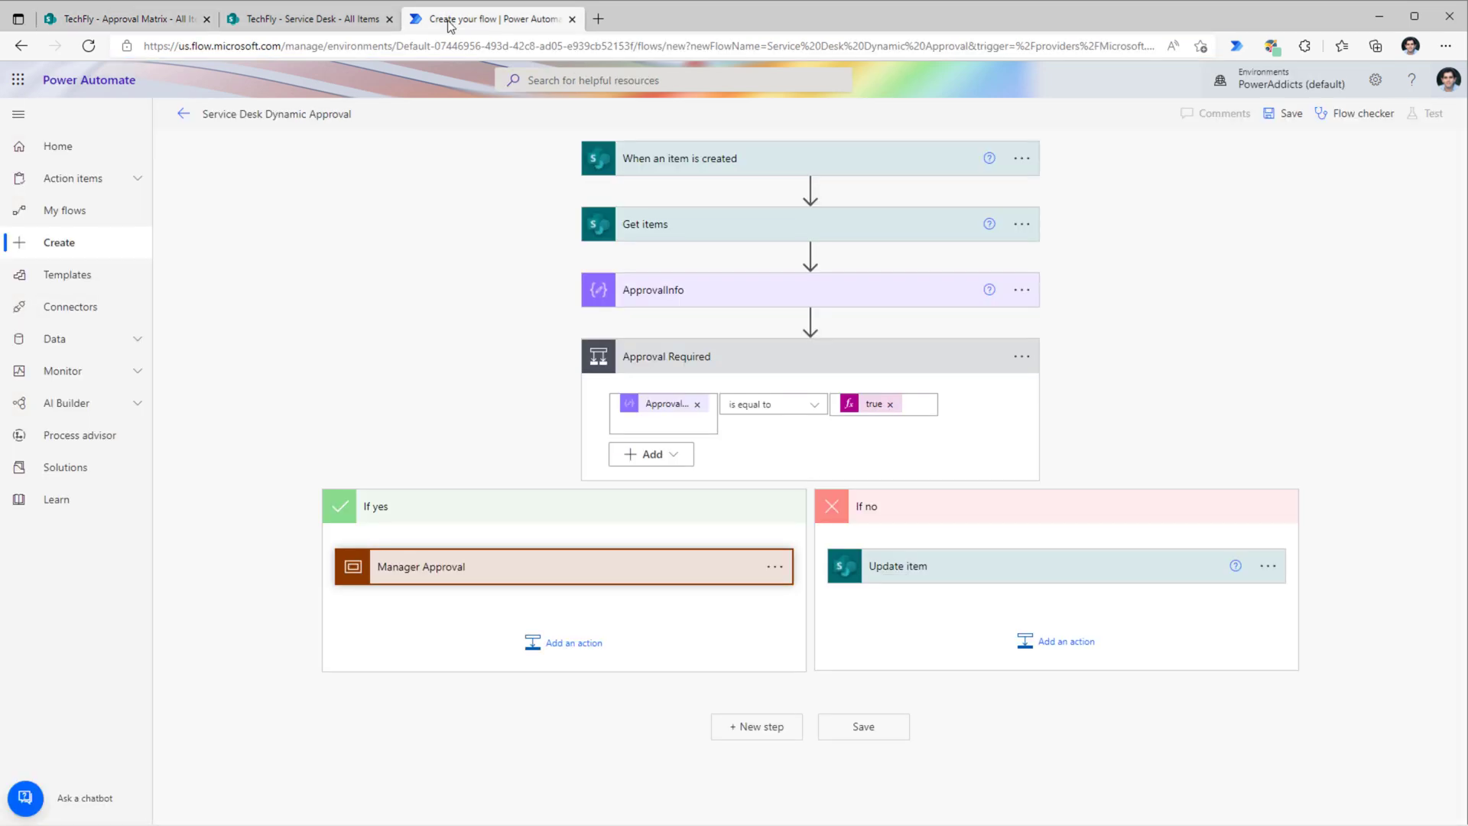
{"action": "left_click", "coordinate": [811, 319]}
{"action": "left_click", "coordinate": [796, 339]}
{"action": "type", "text": "initialize"}
{"action": "left_click", "coordinate": [572, 636]}
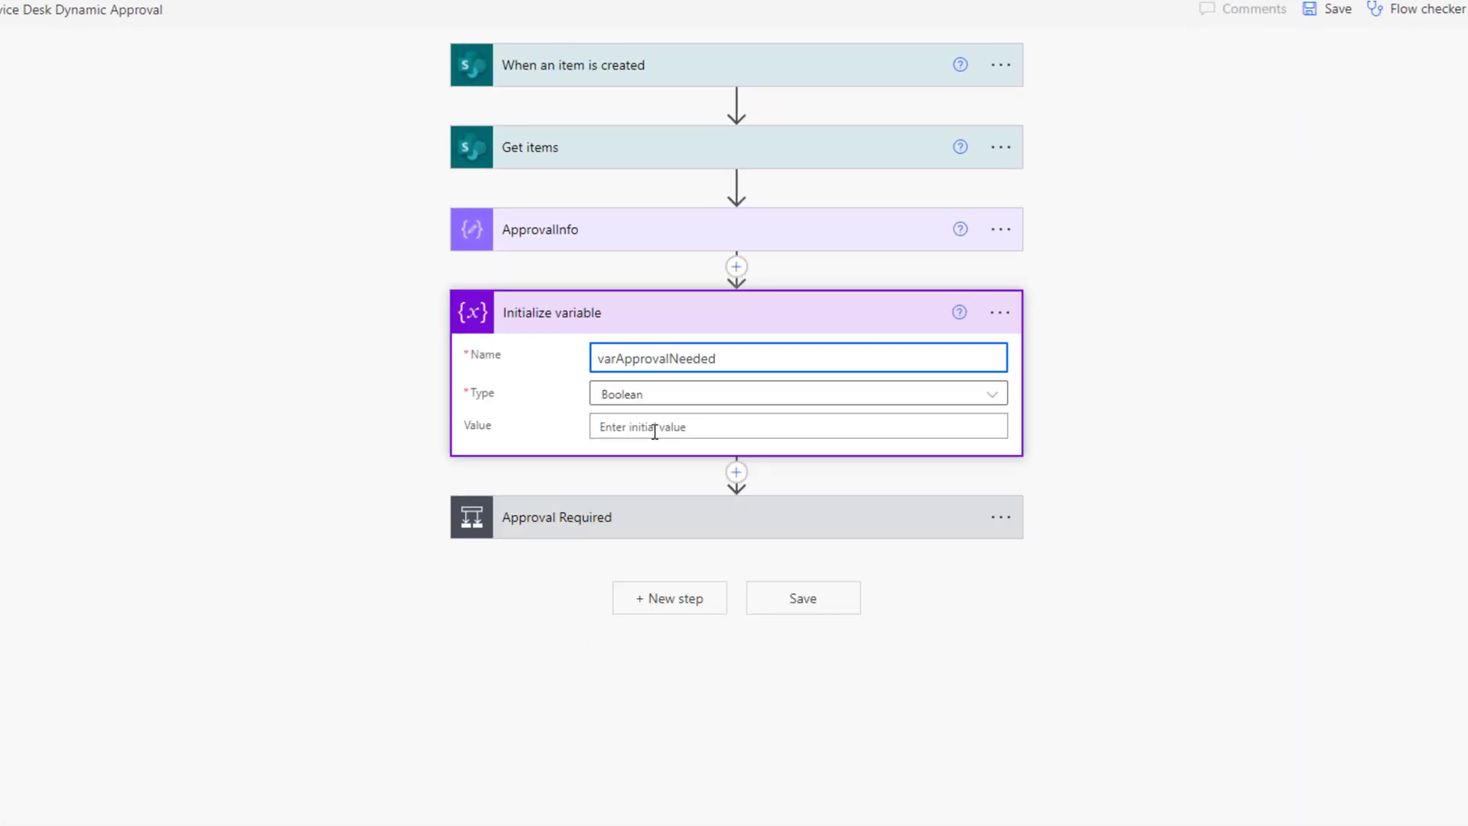
{"action": "left_click", "coordinate": [649, 425]}
{"action": "left_click", "coordinate": [1212, 468]}
{"action": "type", "text": "true"}
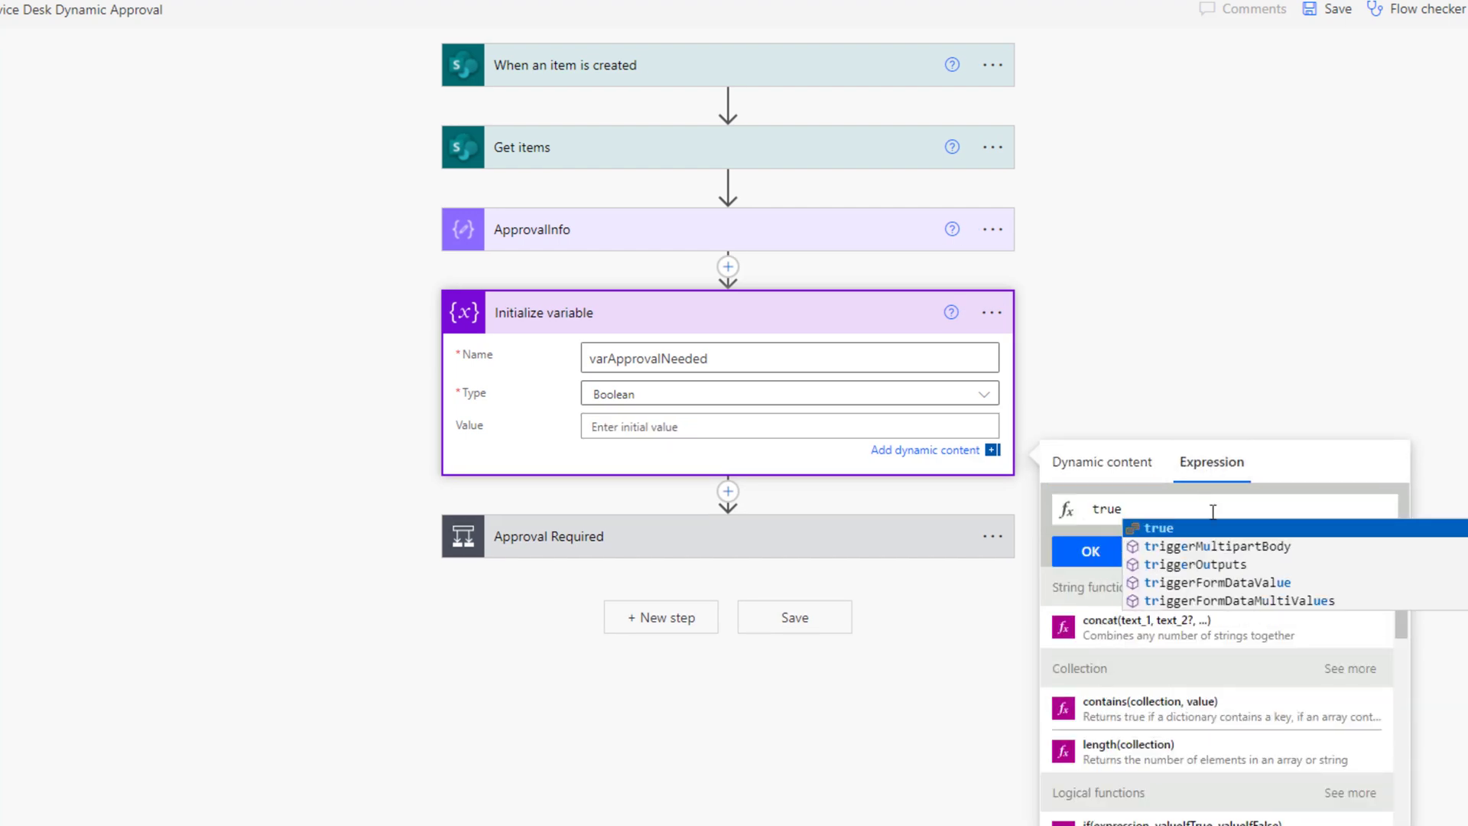
{"action": "left_click", "coordinate": [1090, 551]}
{"action": "left_click", "coordinate": [564, 359]}
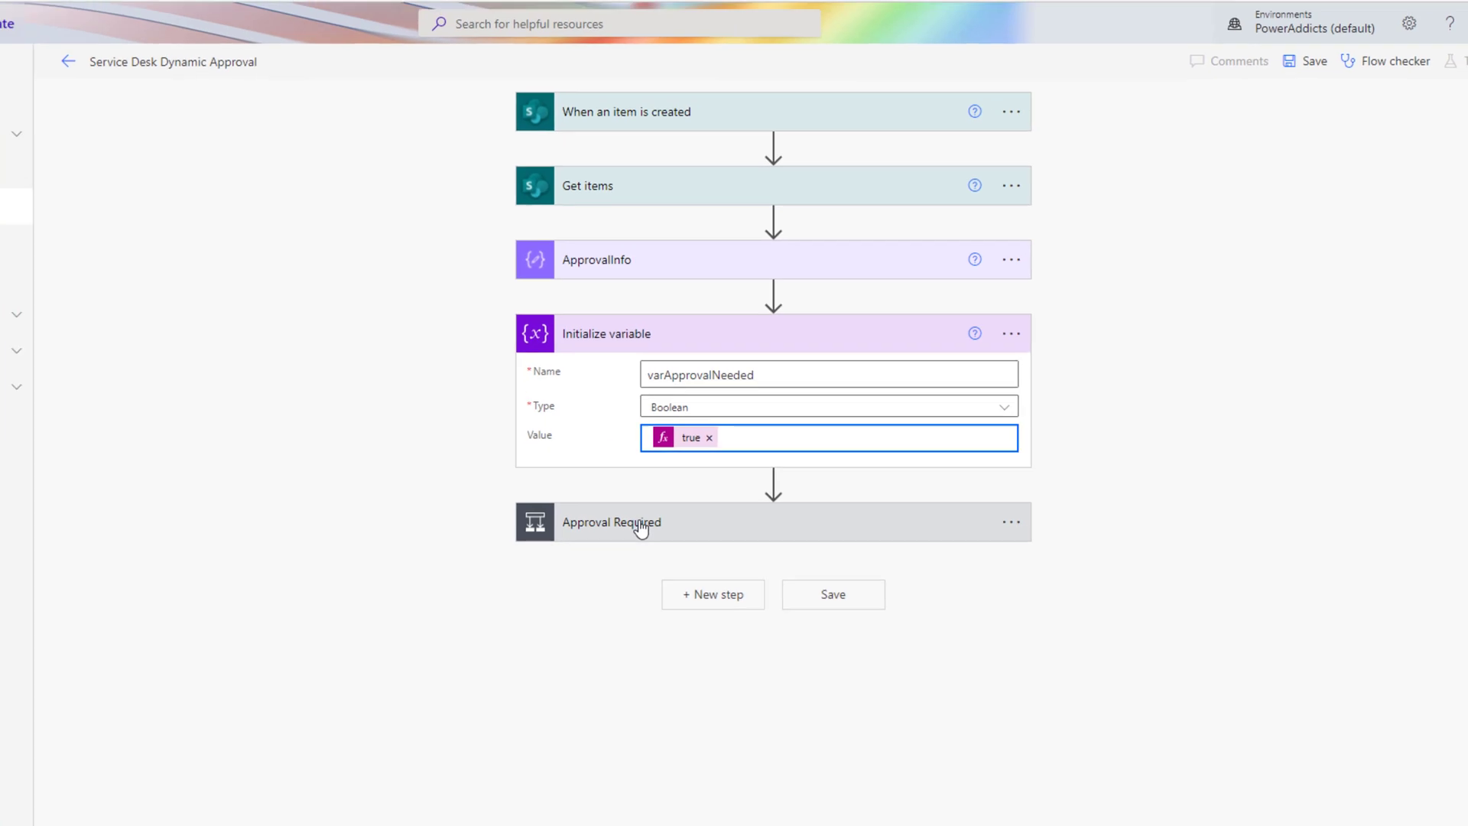
Step: Add a Set variable action below Update item 4 inside Apply to each 2 in Condition 2's If no branch
{"action": "left_click", "coordinate": [640, 525]}
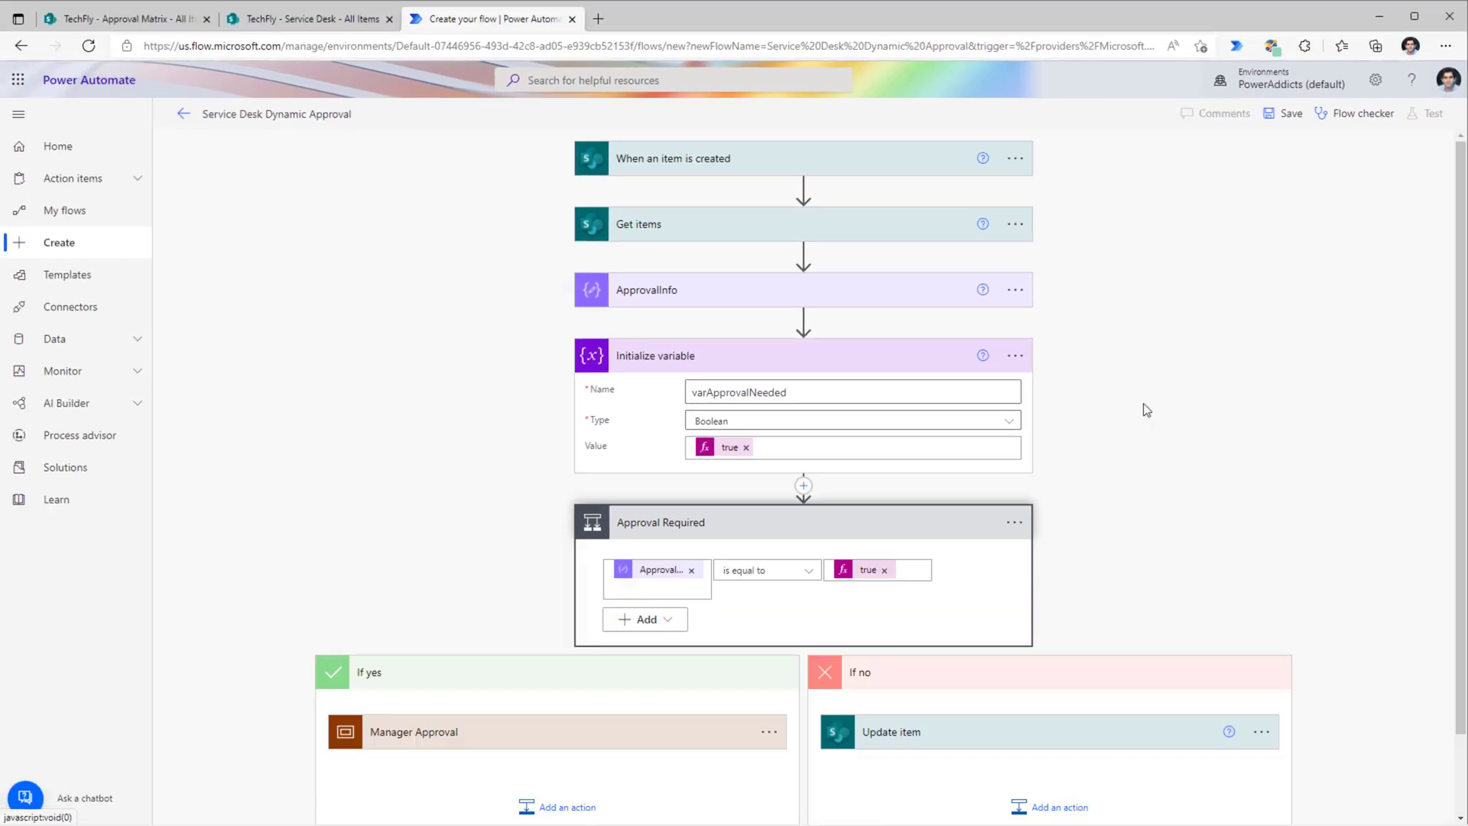
{"action": "scroll", "coordinate": [515, 630], "scroll_direction": "down", "scroll_amount": 1}
{"action": "left_click", "coordinate": [599, 634]}
{"action": "scroll", "coordinate": [844, 559], "scroll_direction": "down", "scroll_amount": 2}
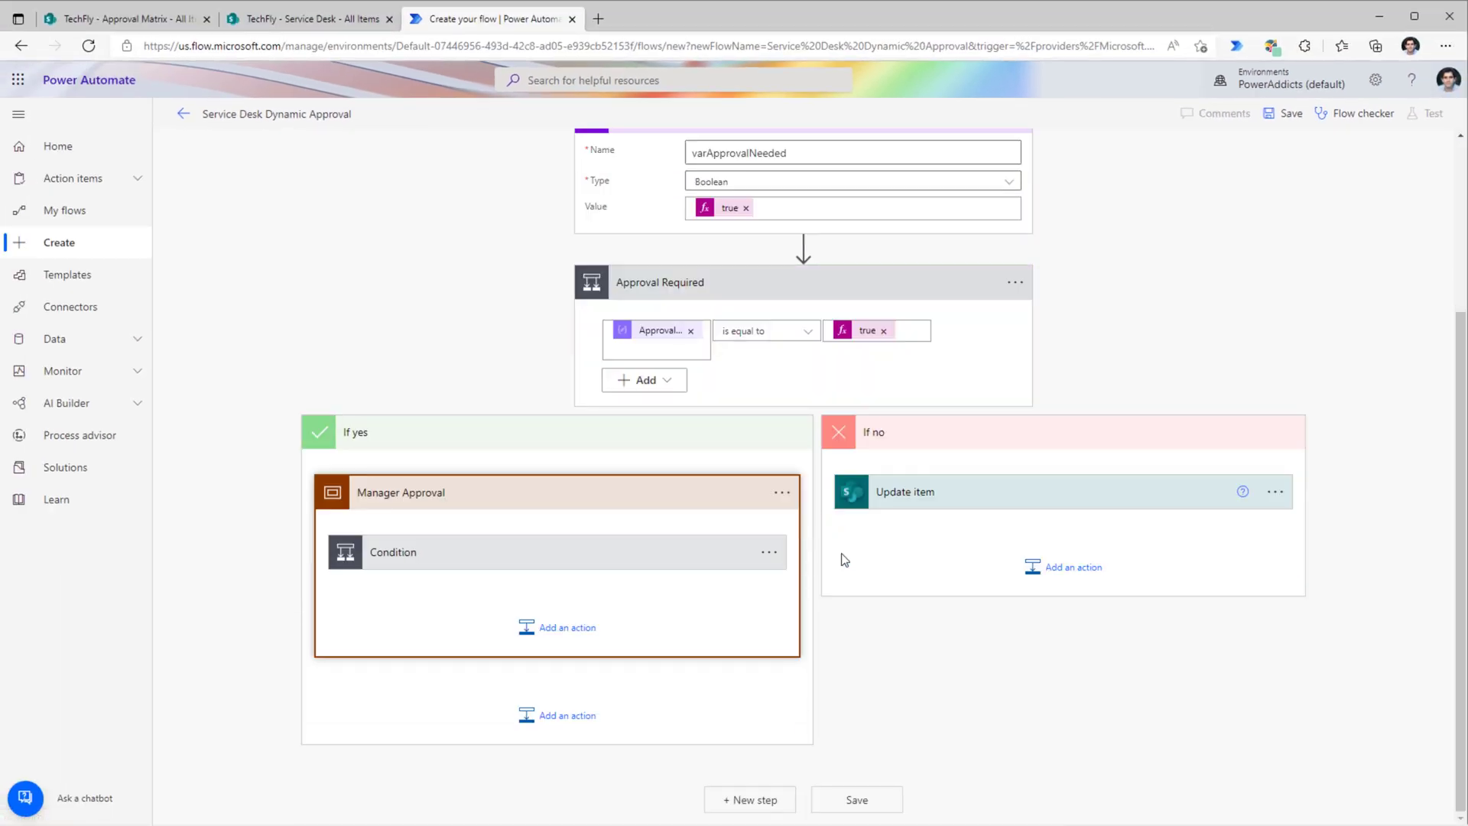
{"action": "left_click", "coordinate": [498, 554]}
{"action": "scroll", "coordinate": [714, 558], "scroll_direction": "down", "scroll_amount": 6}
{"action": "left_click", "coordinate": [447, 451]}
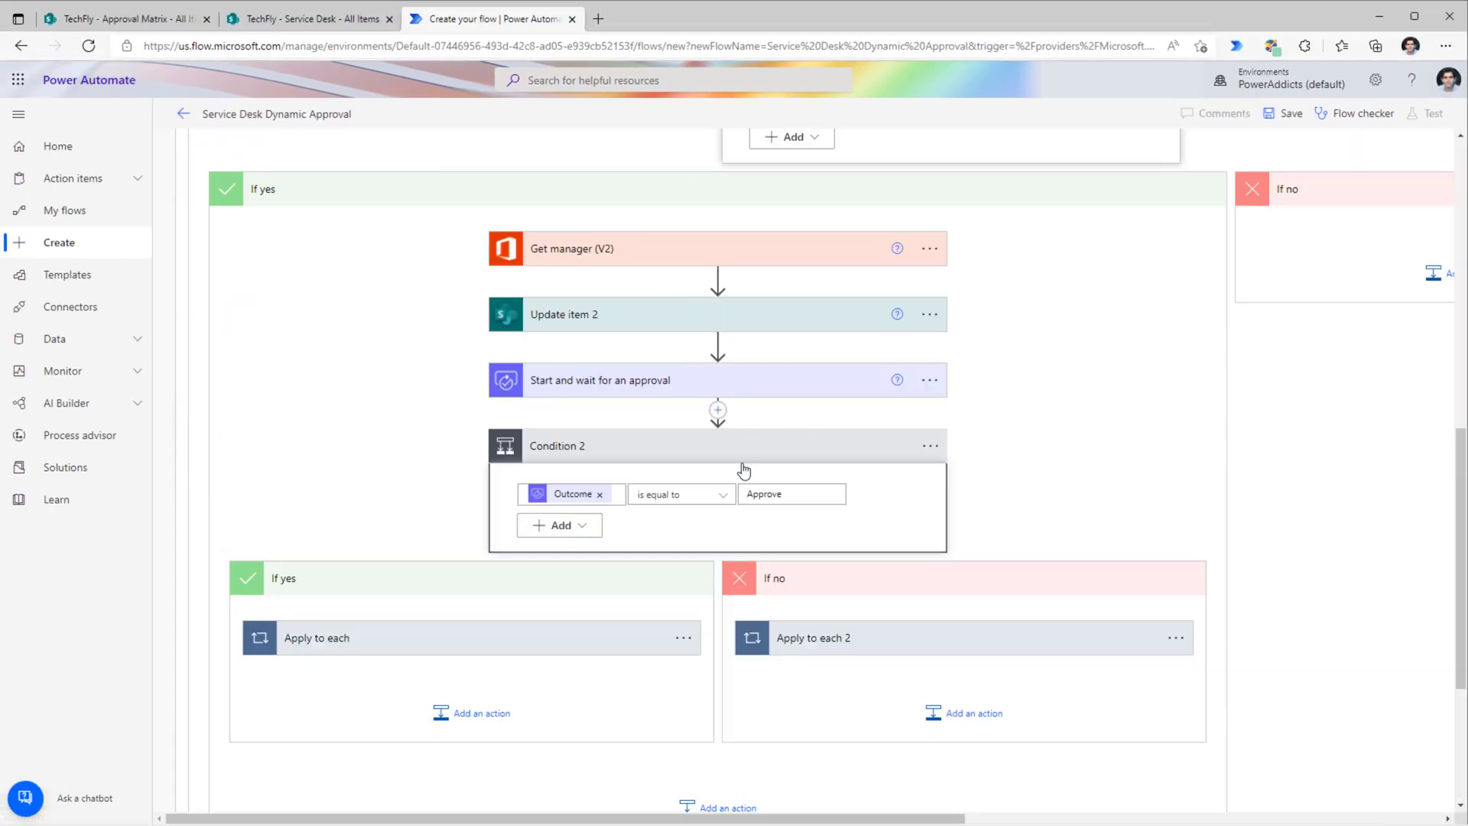
{"action": "scroll", "coordinate": [681, 443], "scroll_direction": "down", "scroll_amount": 2}
{"action": "left_click", "coordinate": [973, 549]}
{"action": "scroll", "coordinate": [964, 489], "scroll_direction": "down", "scroll_amount": 5}
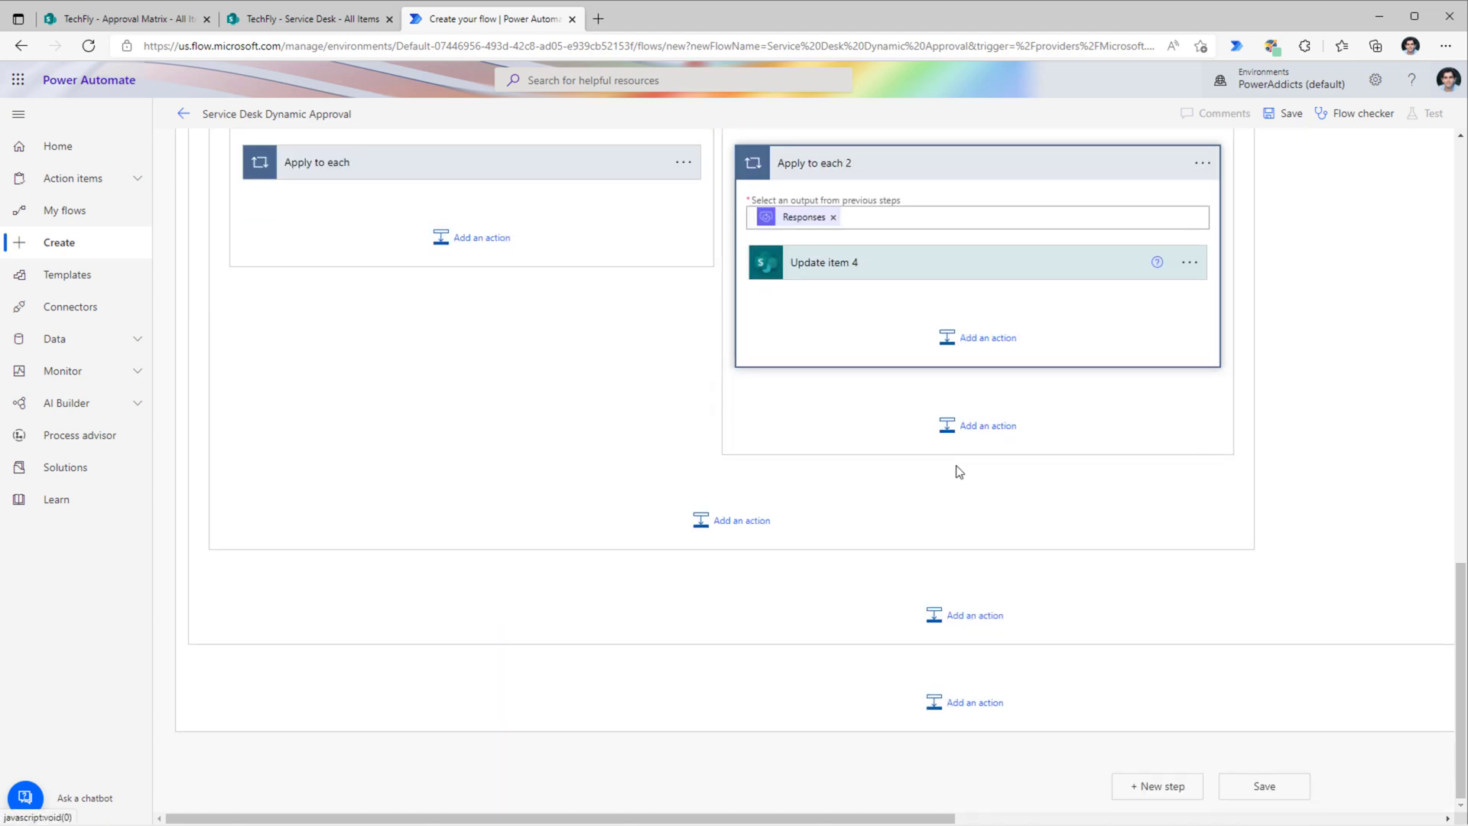
{"action": "left_click", "coordinate": [973, 337]}
{"action": "type", "text": "set variable"}
{"action": "left_click", "coordinate": [867, 590]}
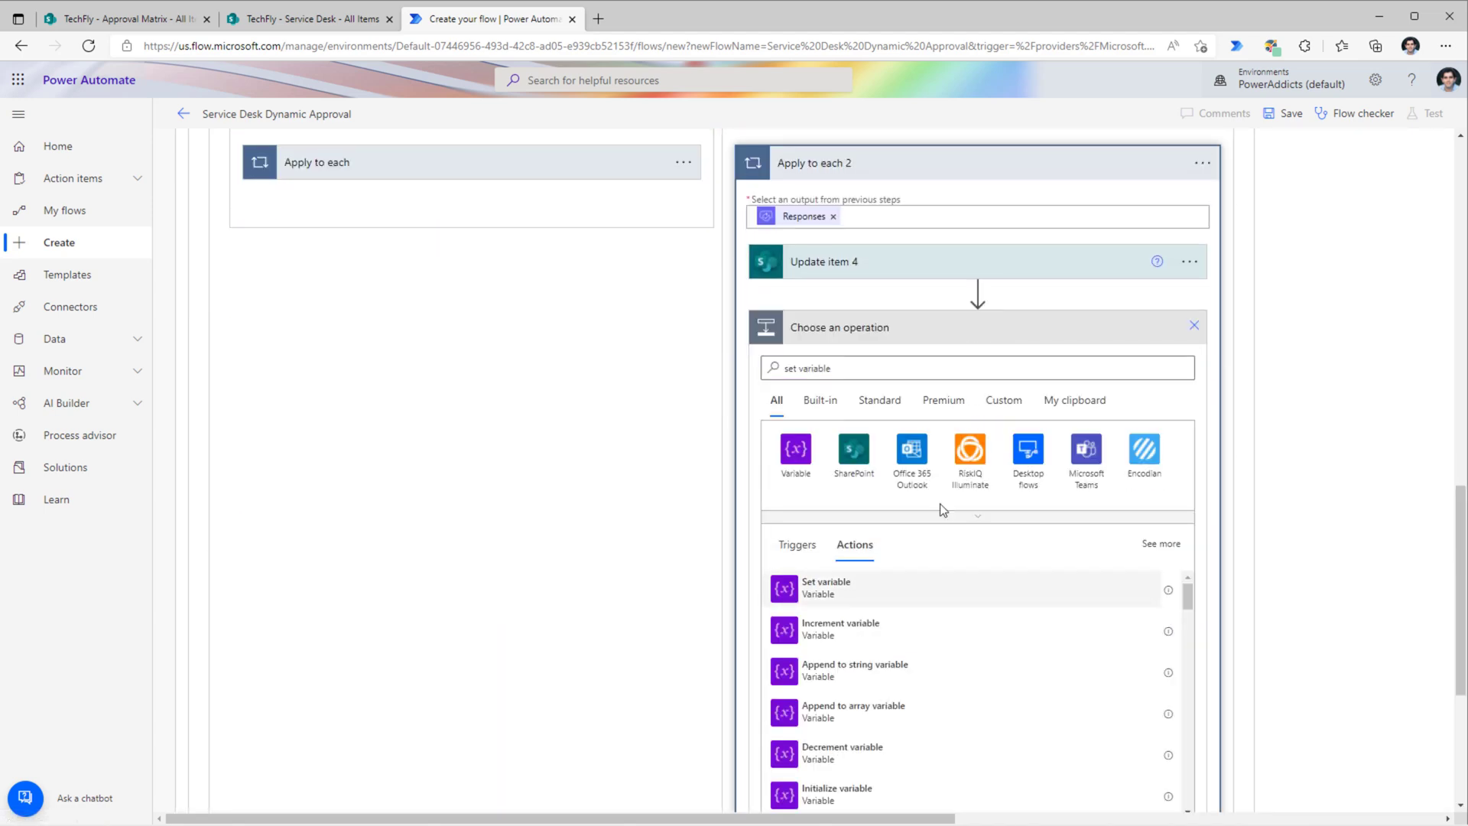
Step: Configure the Set variable action to set varApprovalNeeded to the expression false
{"action": "left_click", "coordinate": [891, 365]}
{"action": "left_click", "coordinate": [905, 415]}
{"action": "left_click", "coordinate": [899, 388]}
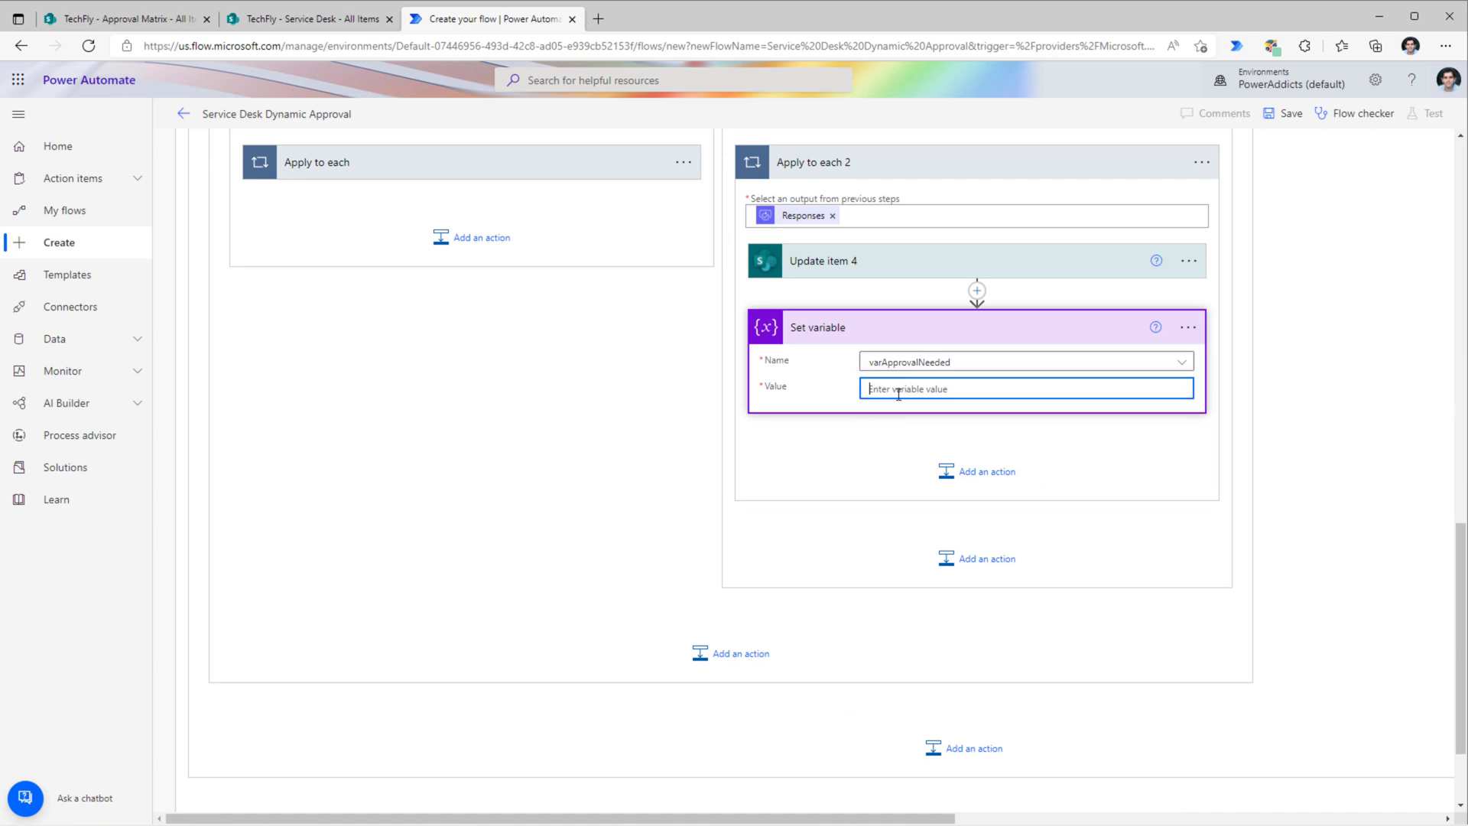
{"action": "left_click", "coordinate": [1325, 392]}
{"action": "type", "text": "false"}
{"action": "left_click", "coordinate": [1273, 447]}
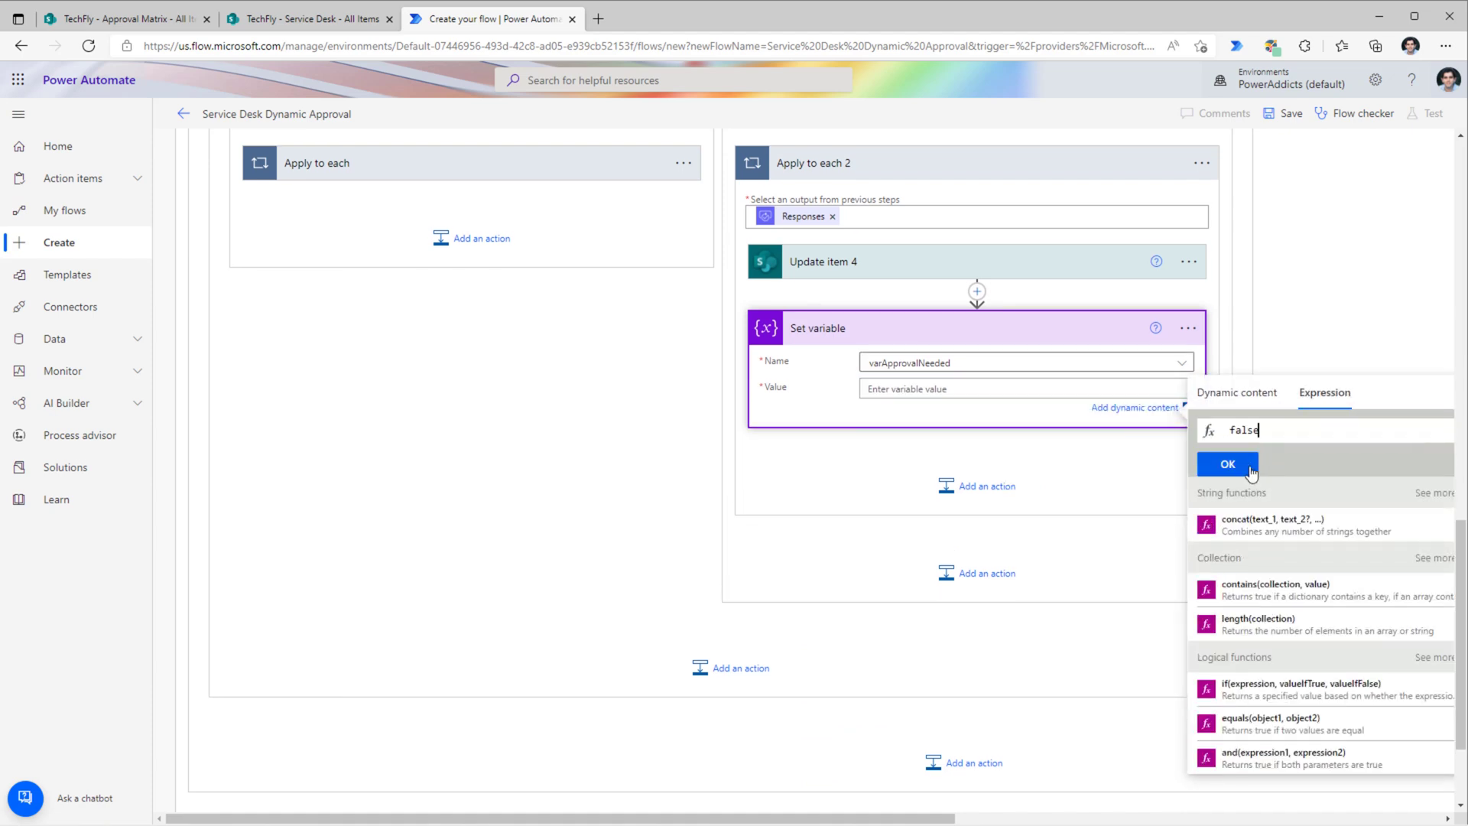
{"action": "left_click", "coordinate": [1212, 461]}
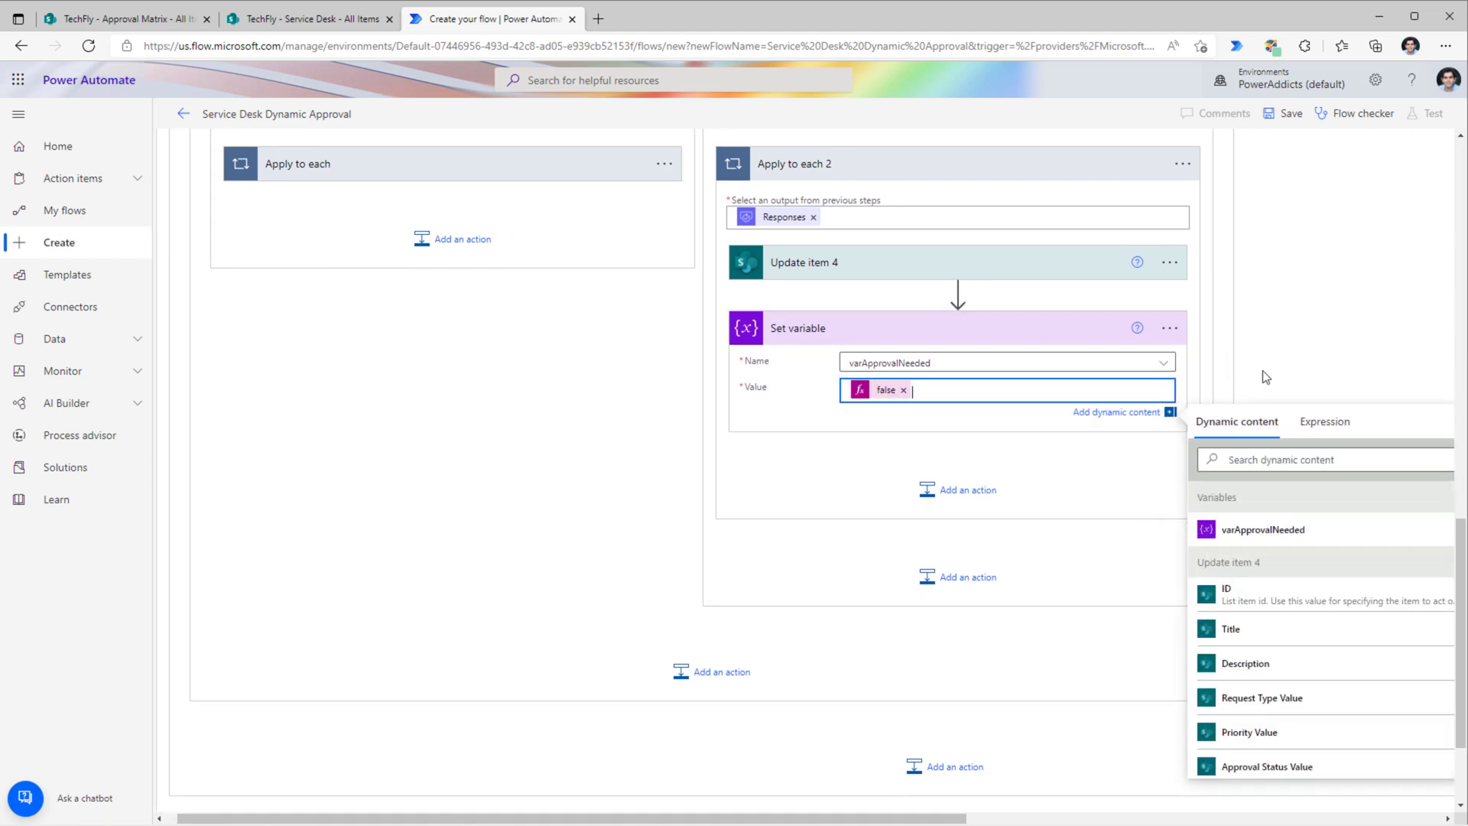
Step: Insert an Update item action in the If no branch of Manager Approval's Condition, with Approval Status Value Pending Approval for the Service Desk item
{"action": "scroll", "coordinate": [841, 370], "scroll_direction": "up", "scroll_amount": 10}
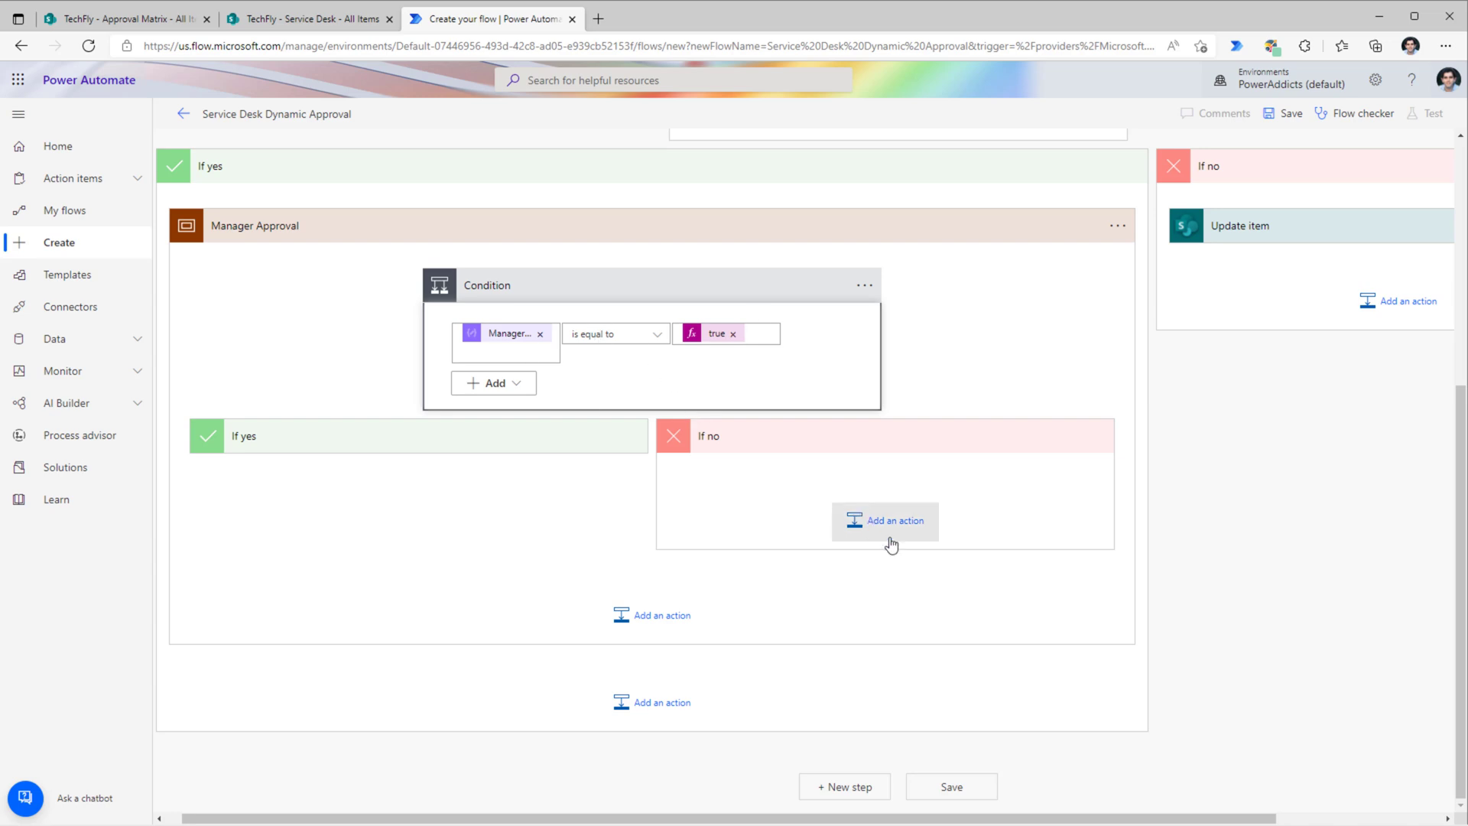
{"action": "left_click", "coordinate": [917, 520]}
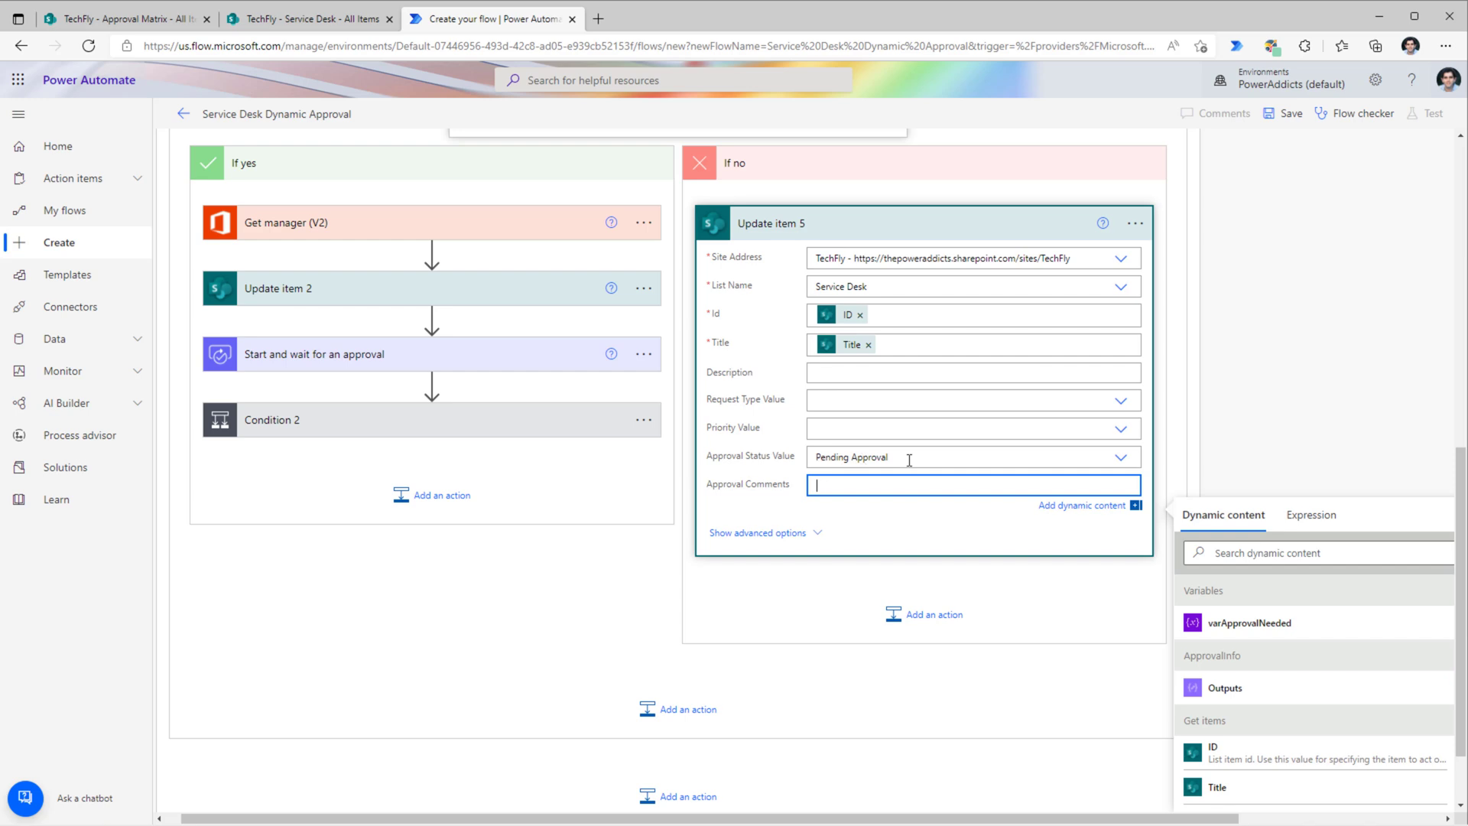
{"action": "left_click", "coordinate": [1270, 380]}
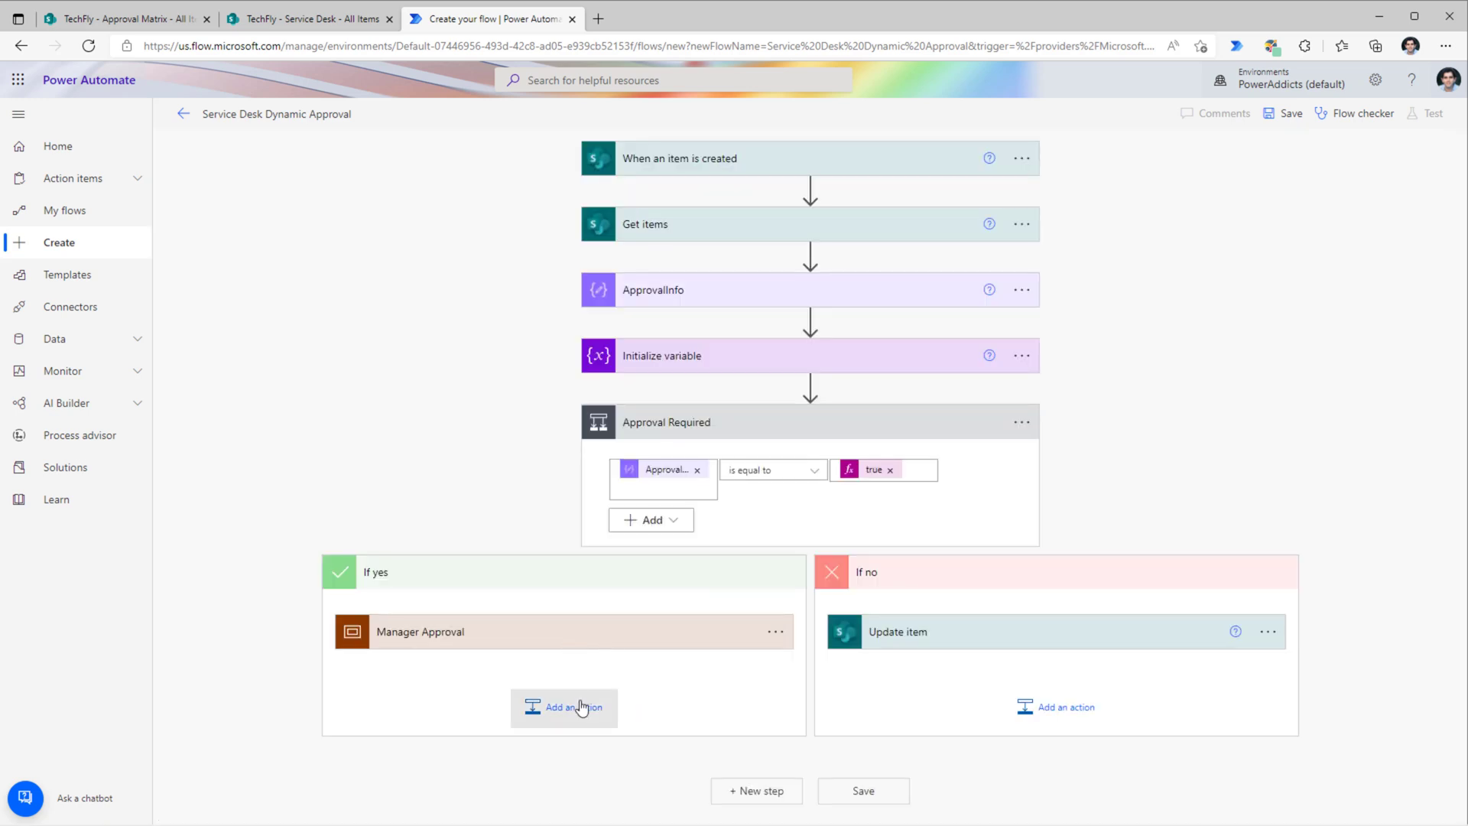
Step: Add a Scope below Manager Approval in Approval Required's If yes branch and rename it Main Approval
{"action": "left_click", "coordinate": [581, 702]}
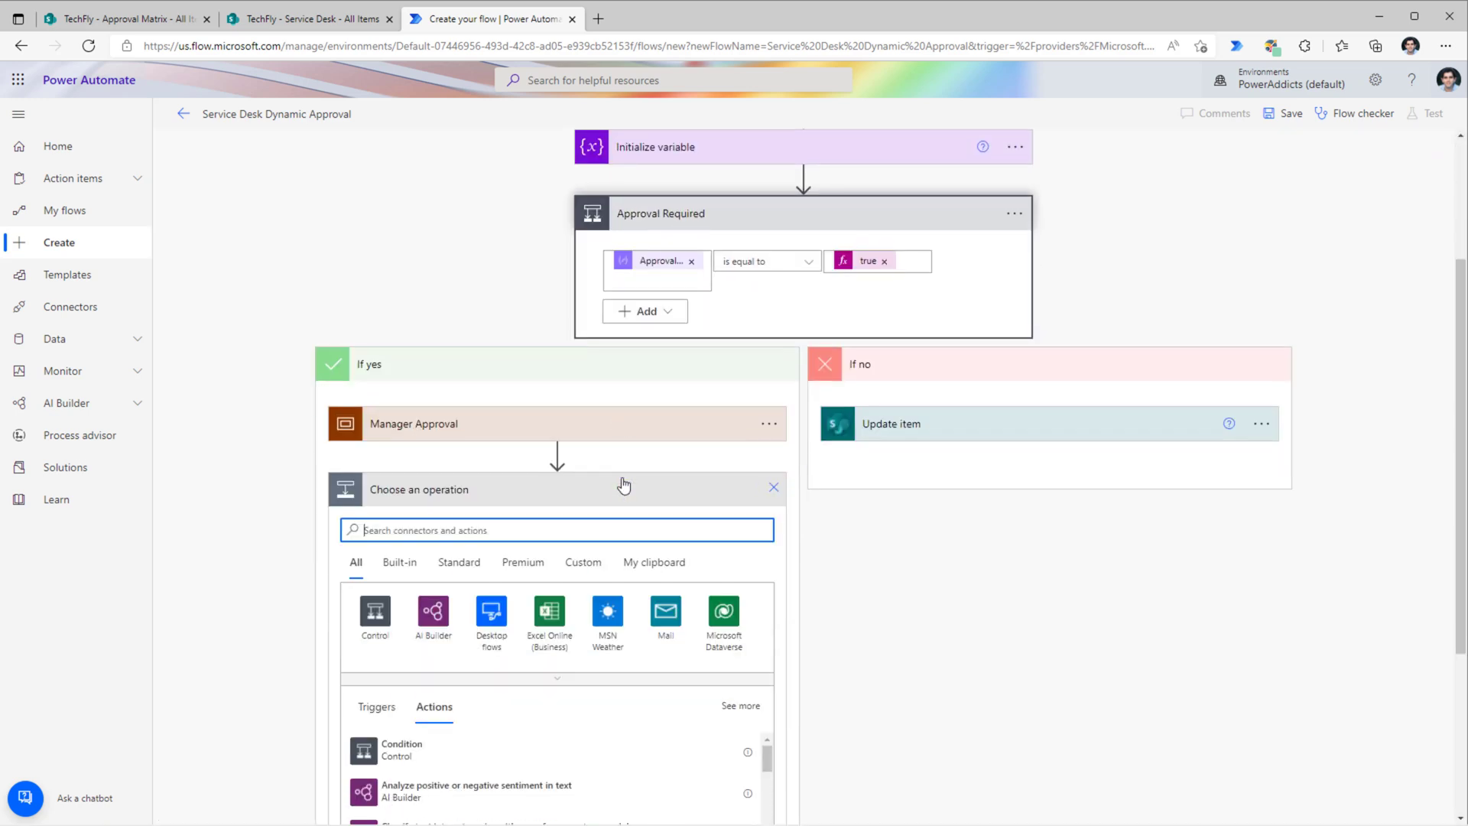
{"action": "type", "text": "scope"}
{"action": "left_click", "coordinate": [382, 737]}
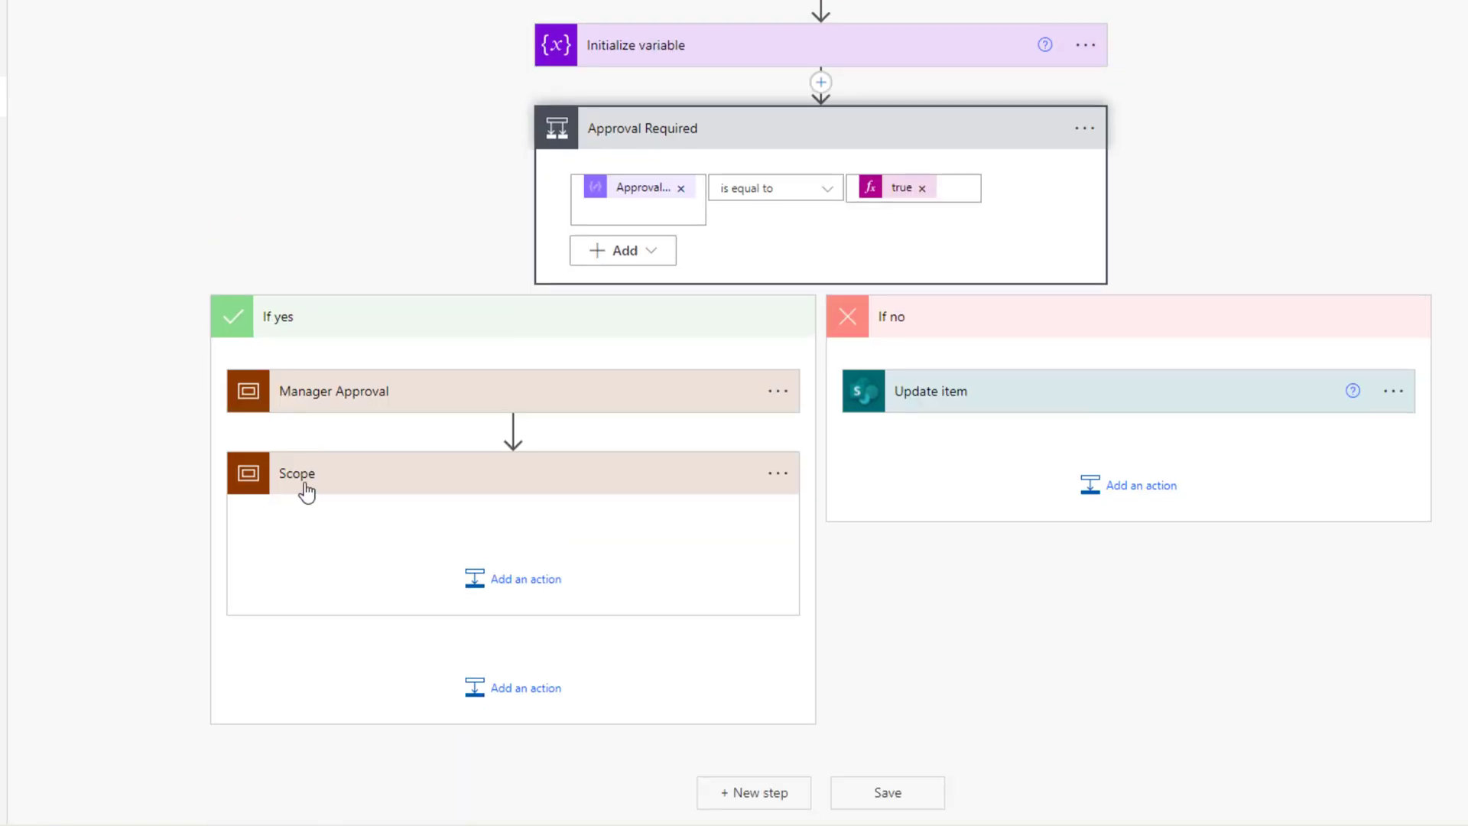
{"action": "left_click", "coordinate": [778, 473]}
{"action": "left_click", "coordinate": [852, 502]}
{"action": "type", "text": "Main Approval"}
{"action": "key", "text": "Return"}
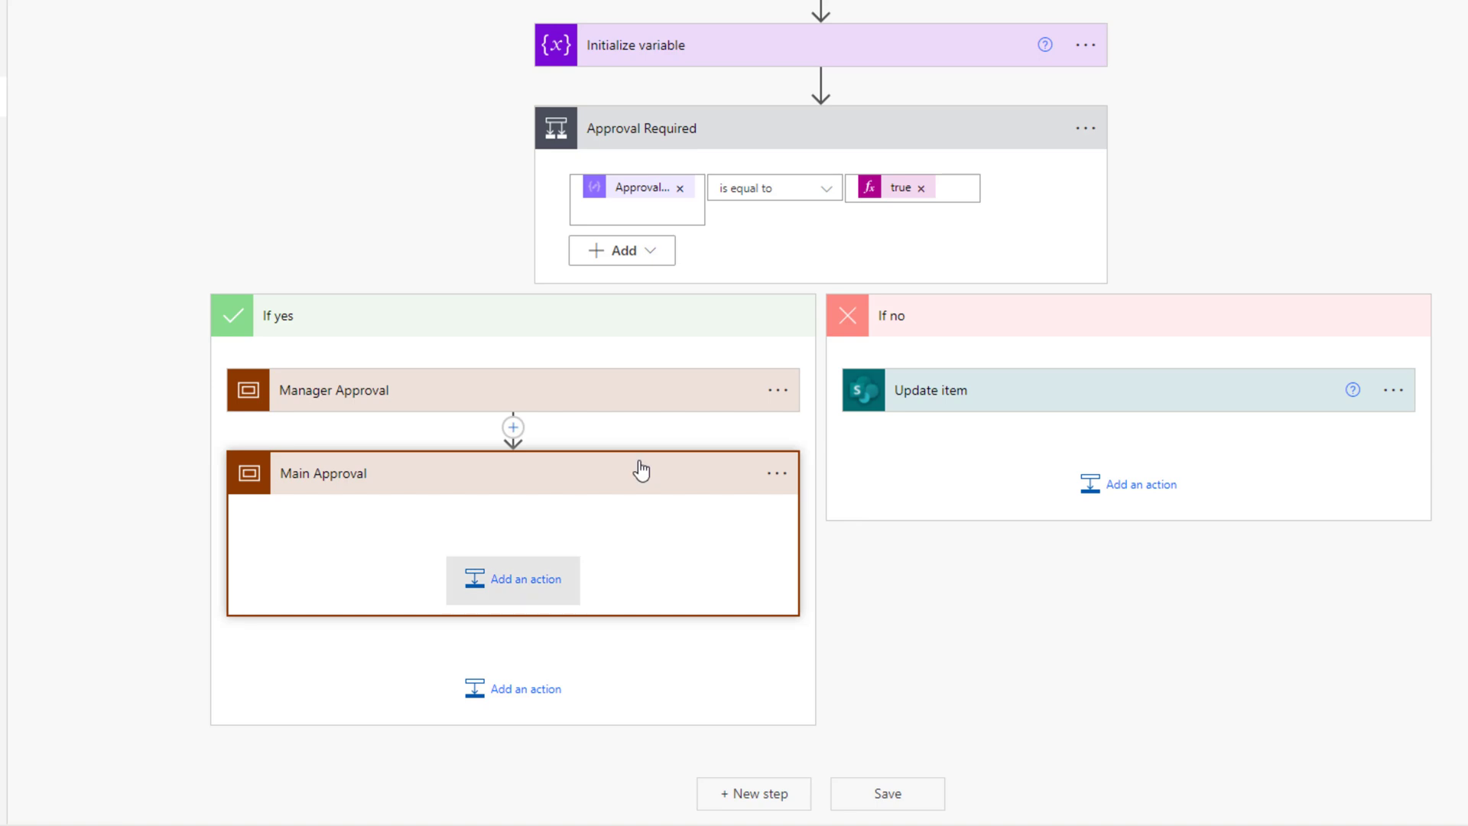
Step: Add a Condition inside the Main Approval scope that checks whether varApprovalNeeded is equal to the expression true
{"action": "left_click", "coordinate": [526, 579]}
{"action": "type", "text": "condition"}
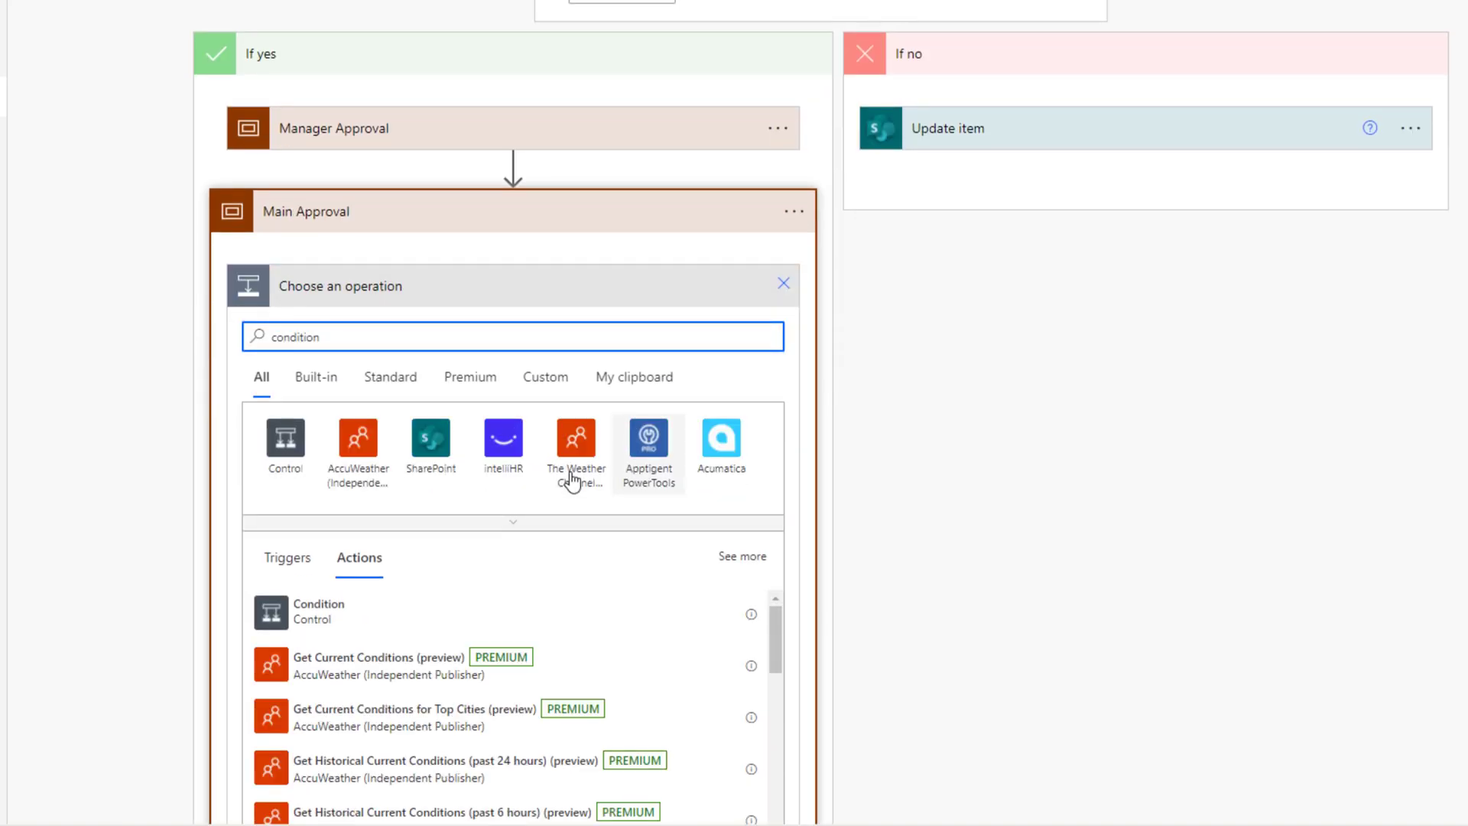
{"action": "left_click", "coordinate": [306, 616]}
{"action": "left_click", "coordinate": [474, 343]}
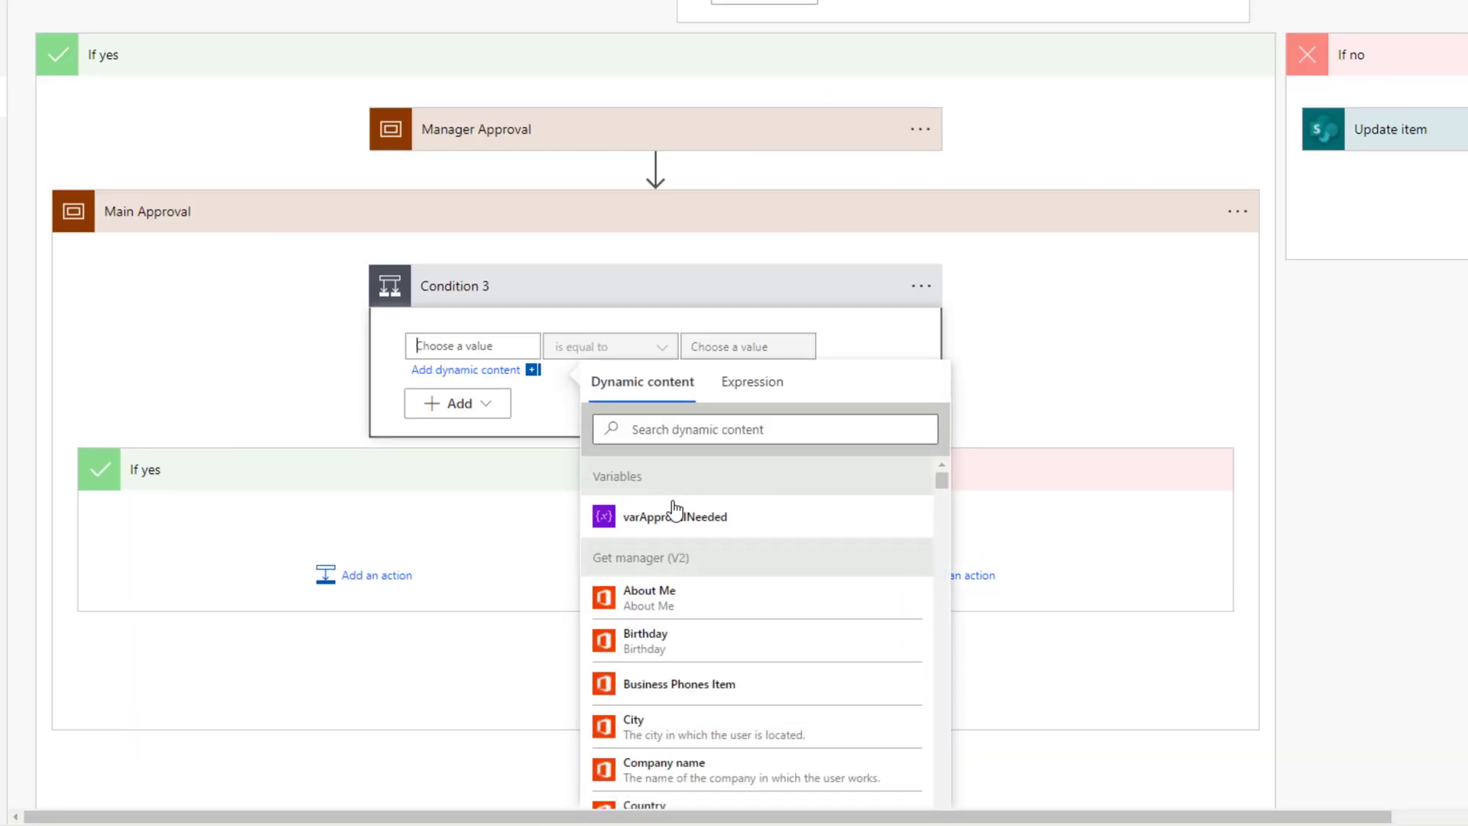
{"action": "left_click", "coordinate": [679, 518]}
{"action": "left_click", "coordinate": [1009, 386]}
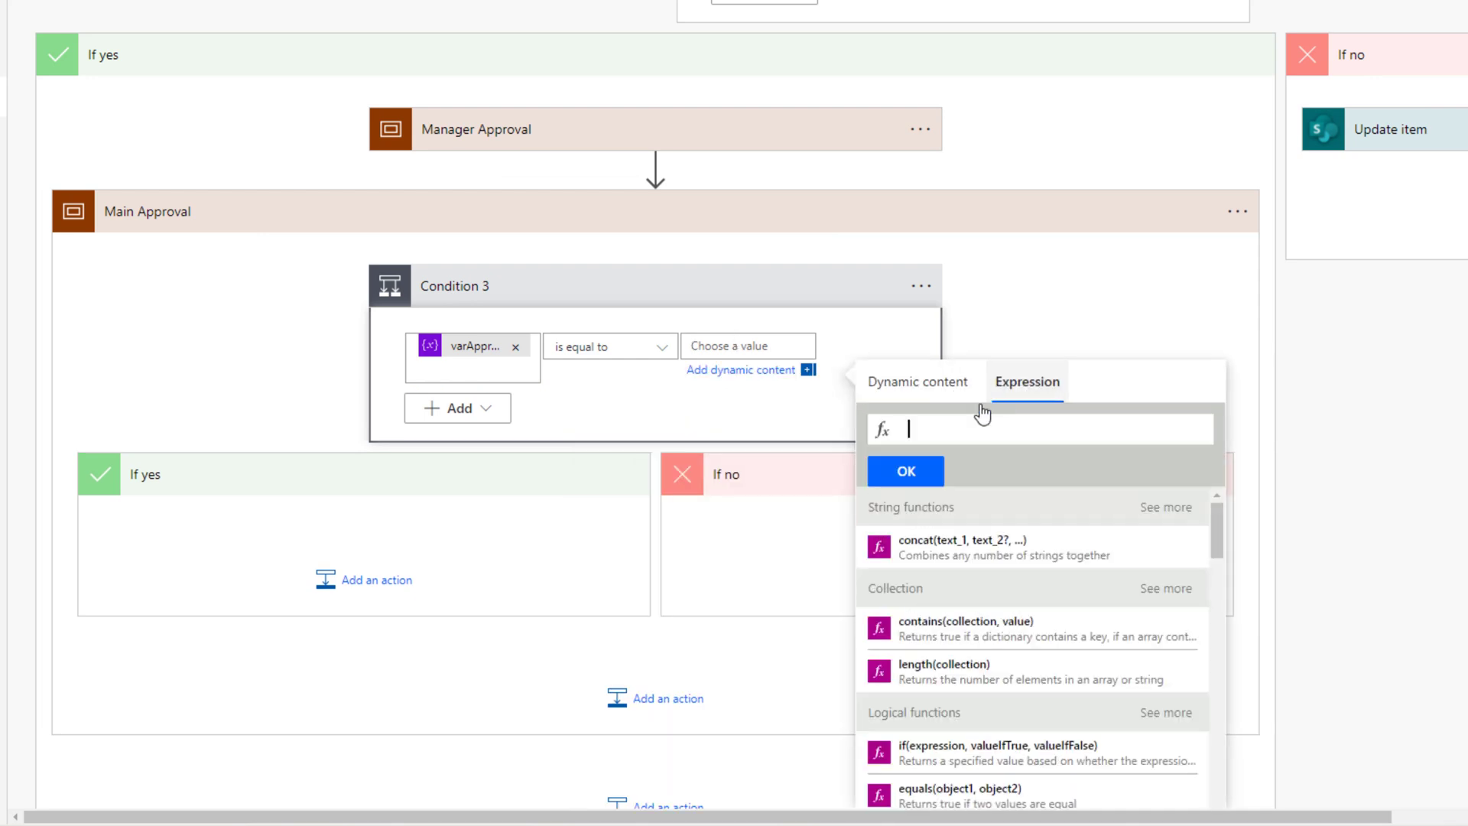
{"action": "type", "text": "true"}
{"action": "left_click", "coordinate": [940, 468]}
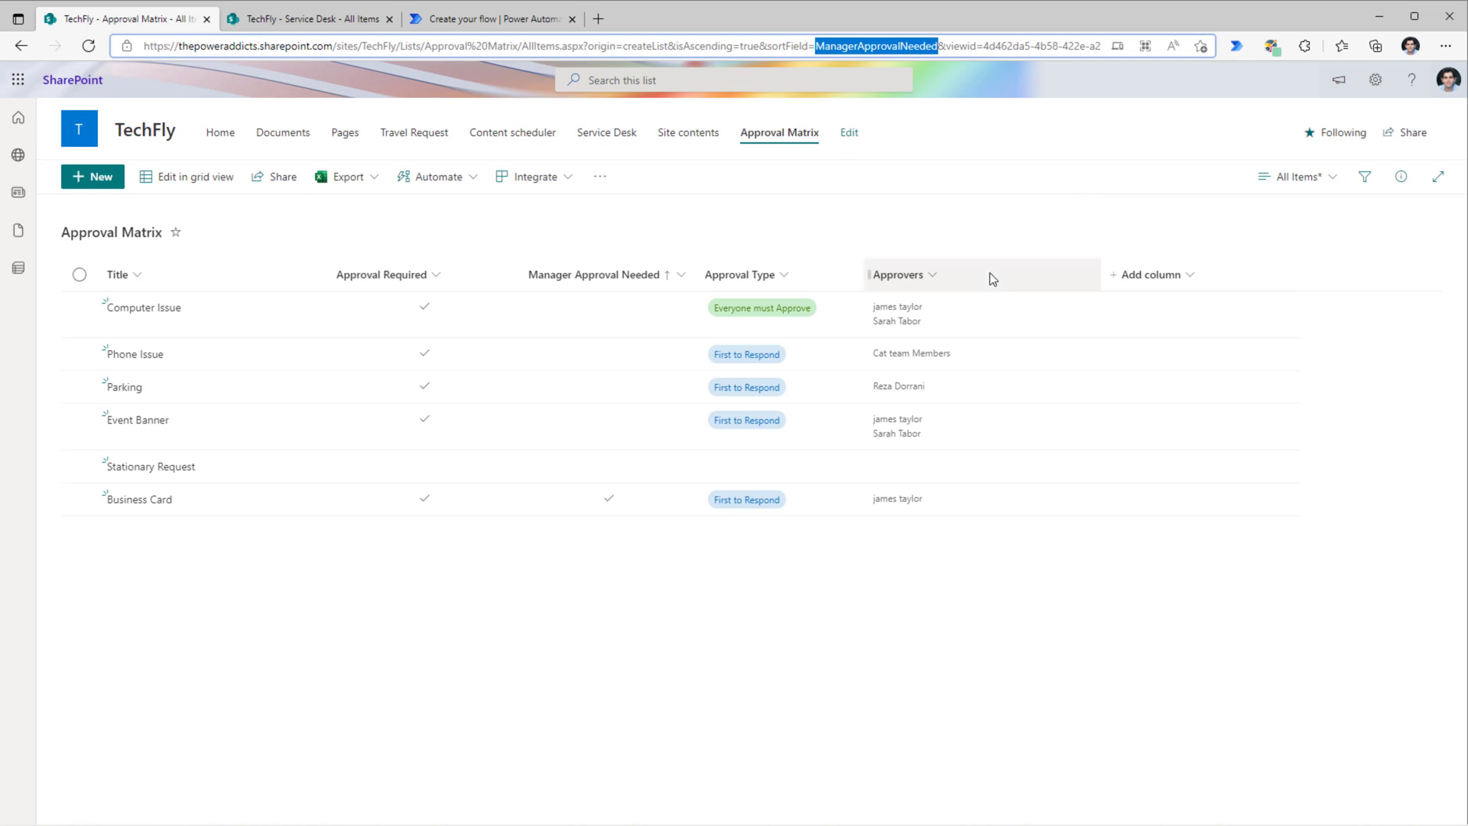
Step: Return to the flow and add a Select action in Condition 3's If yes branch
{"action": "left_click", "coordinate": [490, 19]}
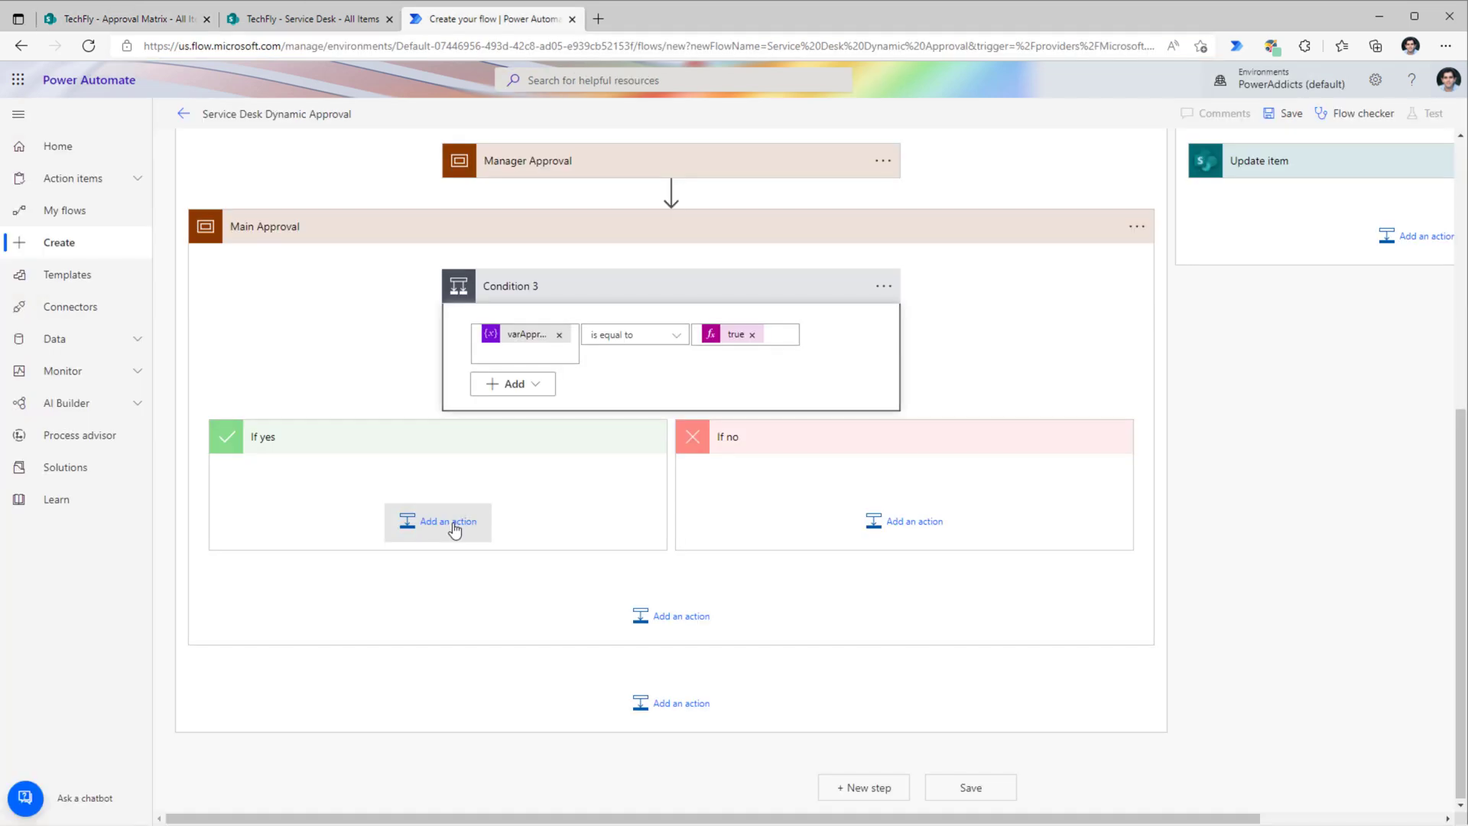
{"action": "left_click", "coordinate": [455, 528]}
{"action": "type", "text": "select"}
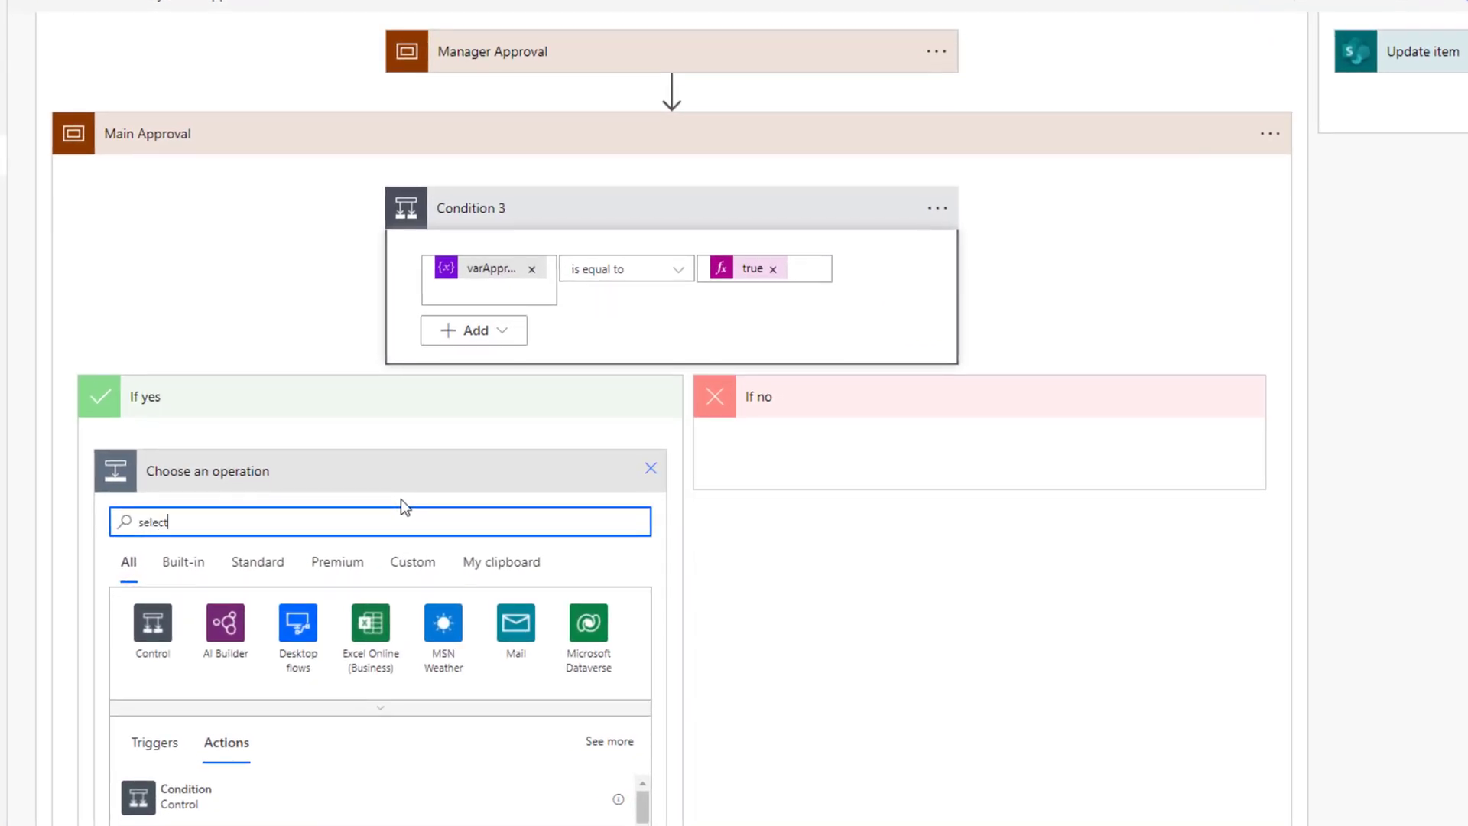
{"action": "scroll", "coordinate": [400, 499], "scroll_direction": "down", "scroll_amount": 2}
{"action": "left_click", "coordinate": [202, 673]}
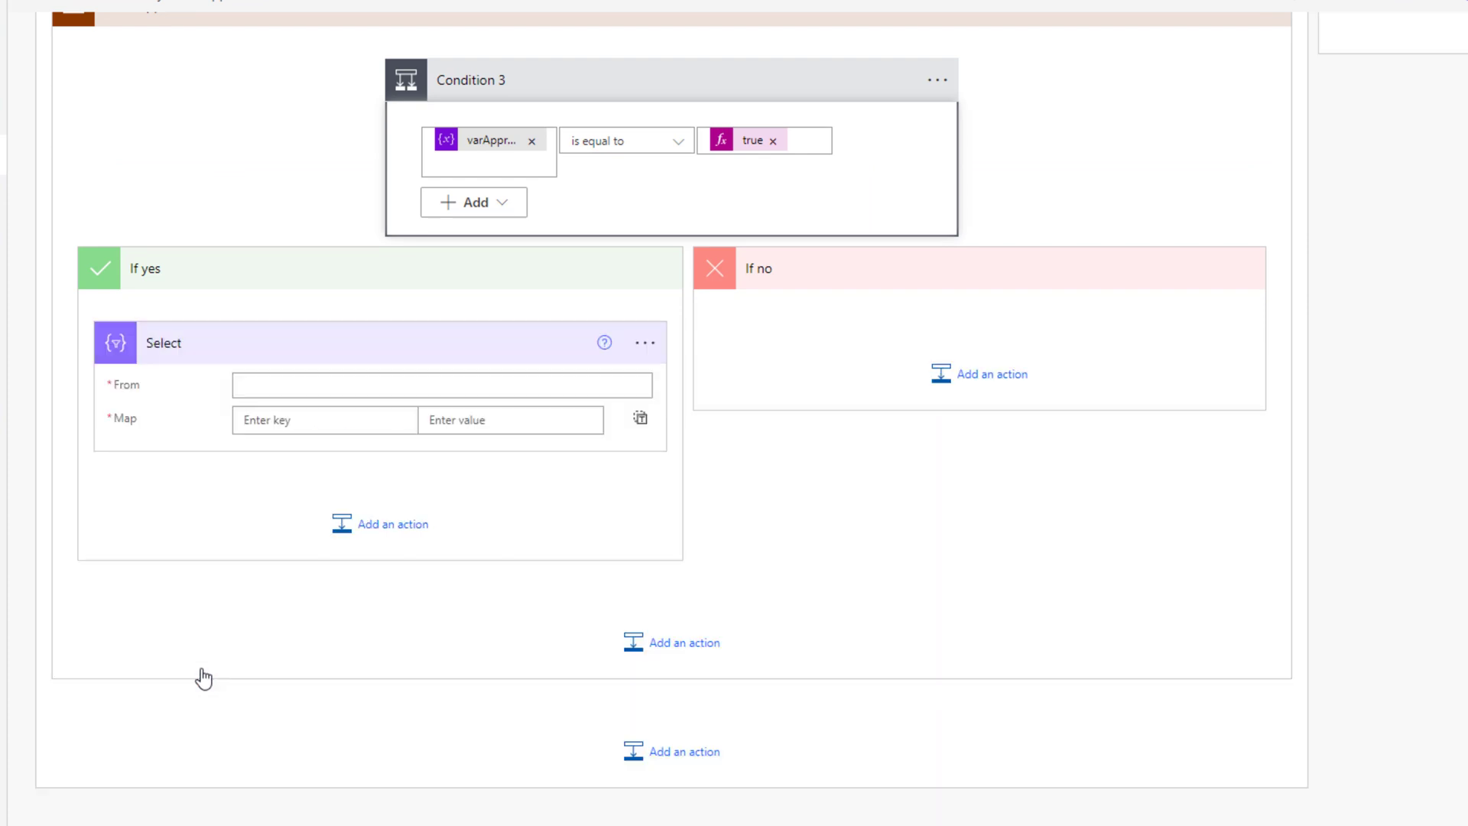
Step: Set the Select action's From to the expression outputs('ApprovalInfo')['Approvers'], taking the column name from the Approval Matrix list
{"action": "left_click", "coordinate": [268, 387]}
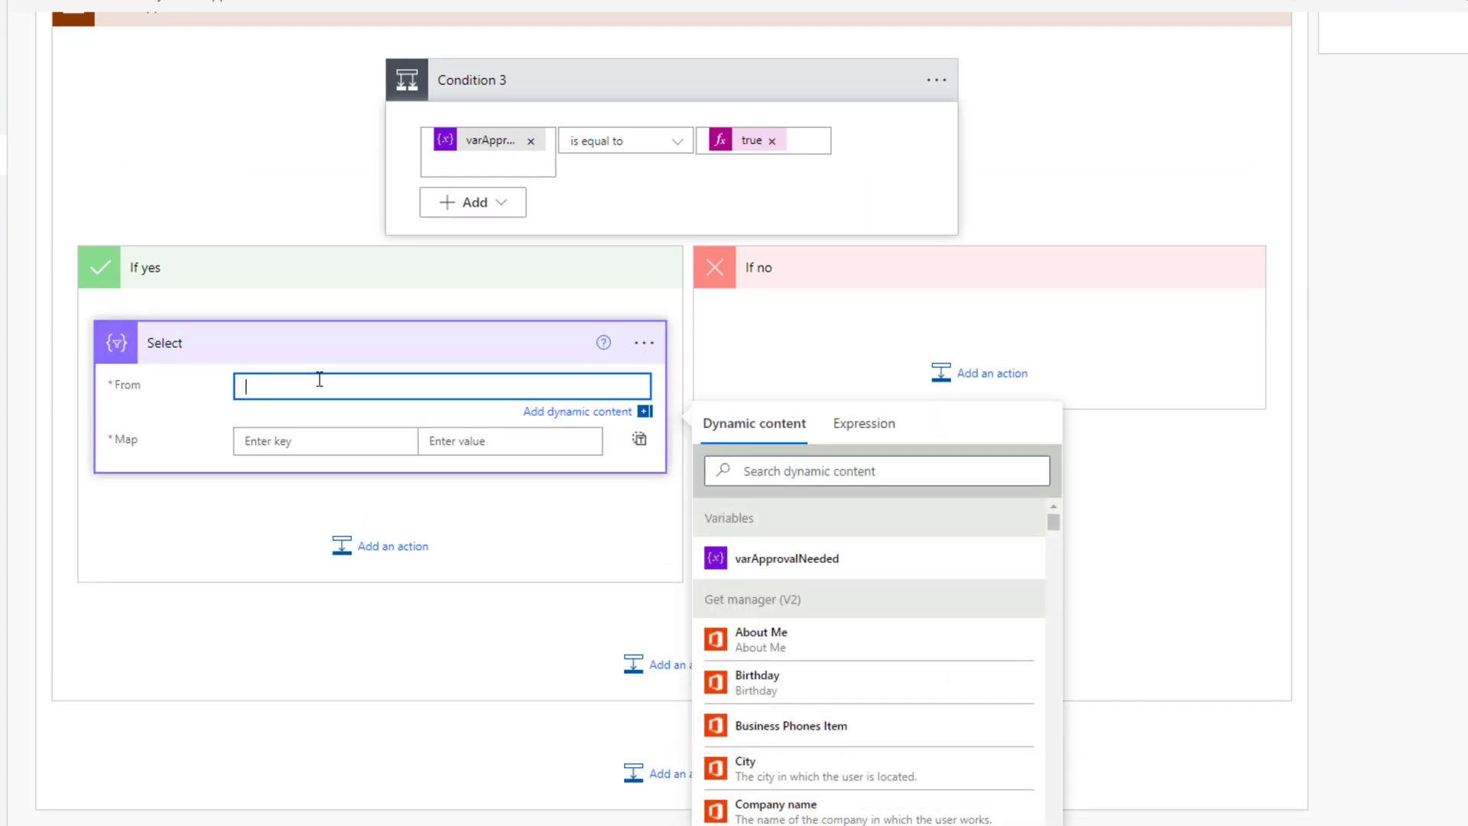
{"action": "left_click", "coordinate": [864, 422]}
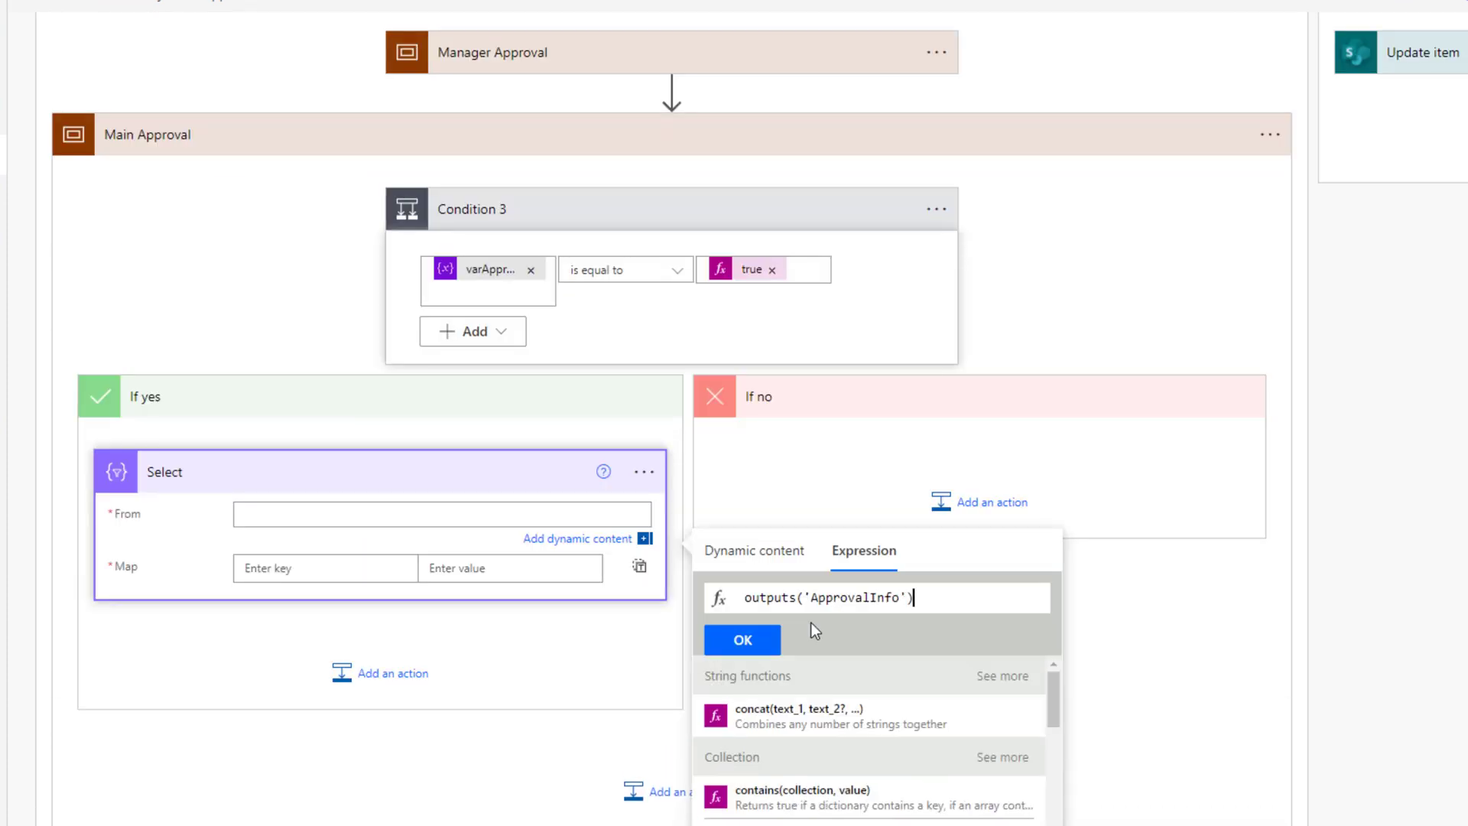
{"action": "type", "text": "['"}
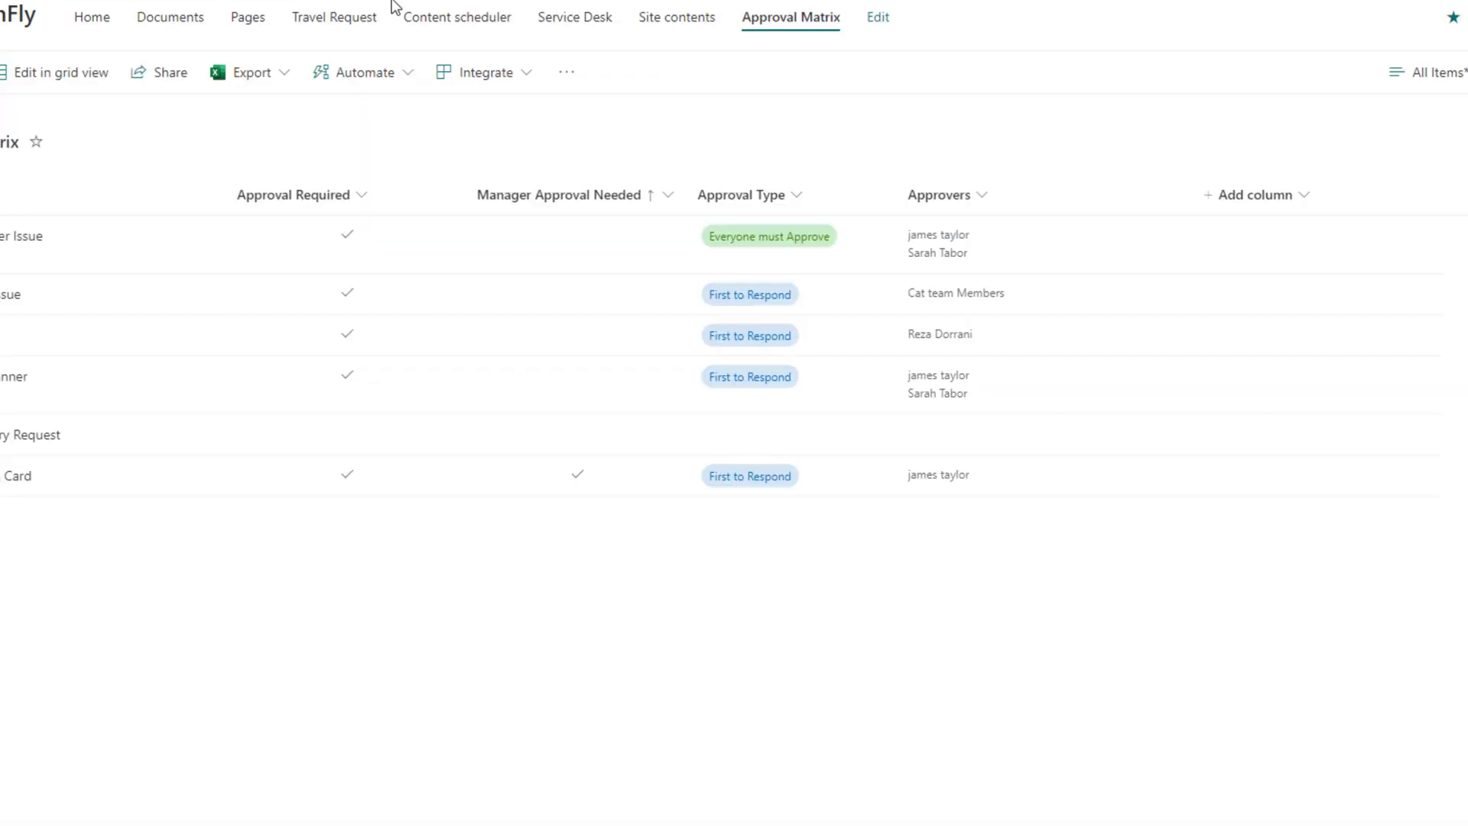
{"action": "left_click", "coordinate": [947, 198]}
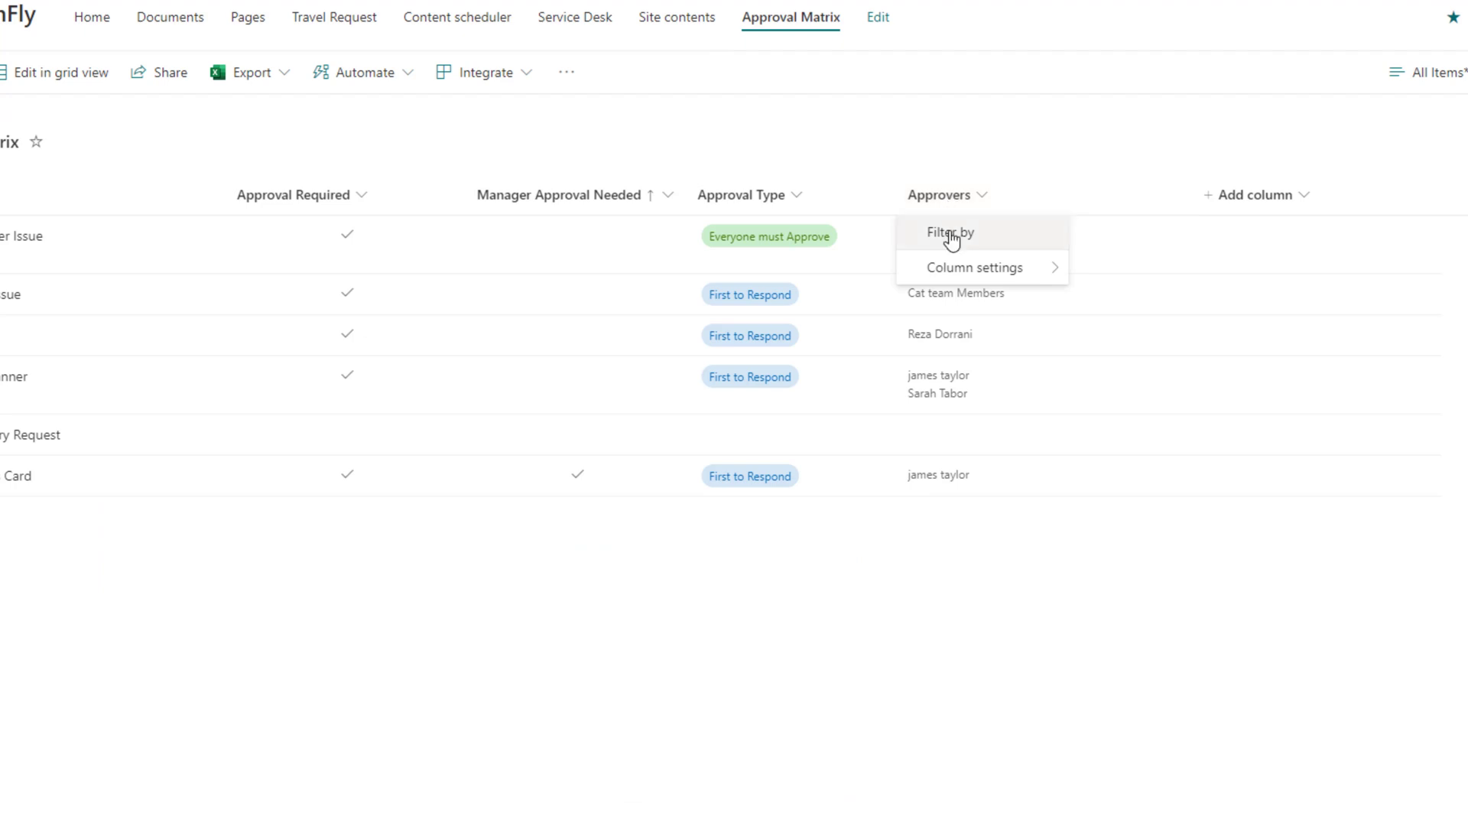
{"action": "type", "text": "Approvers"}
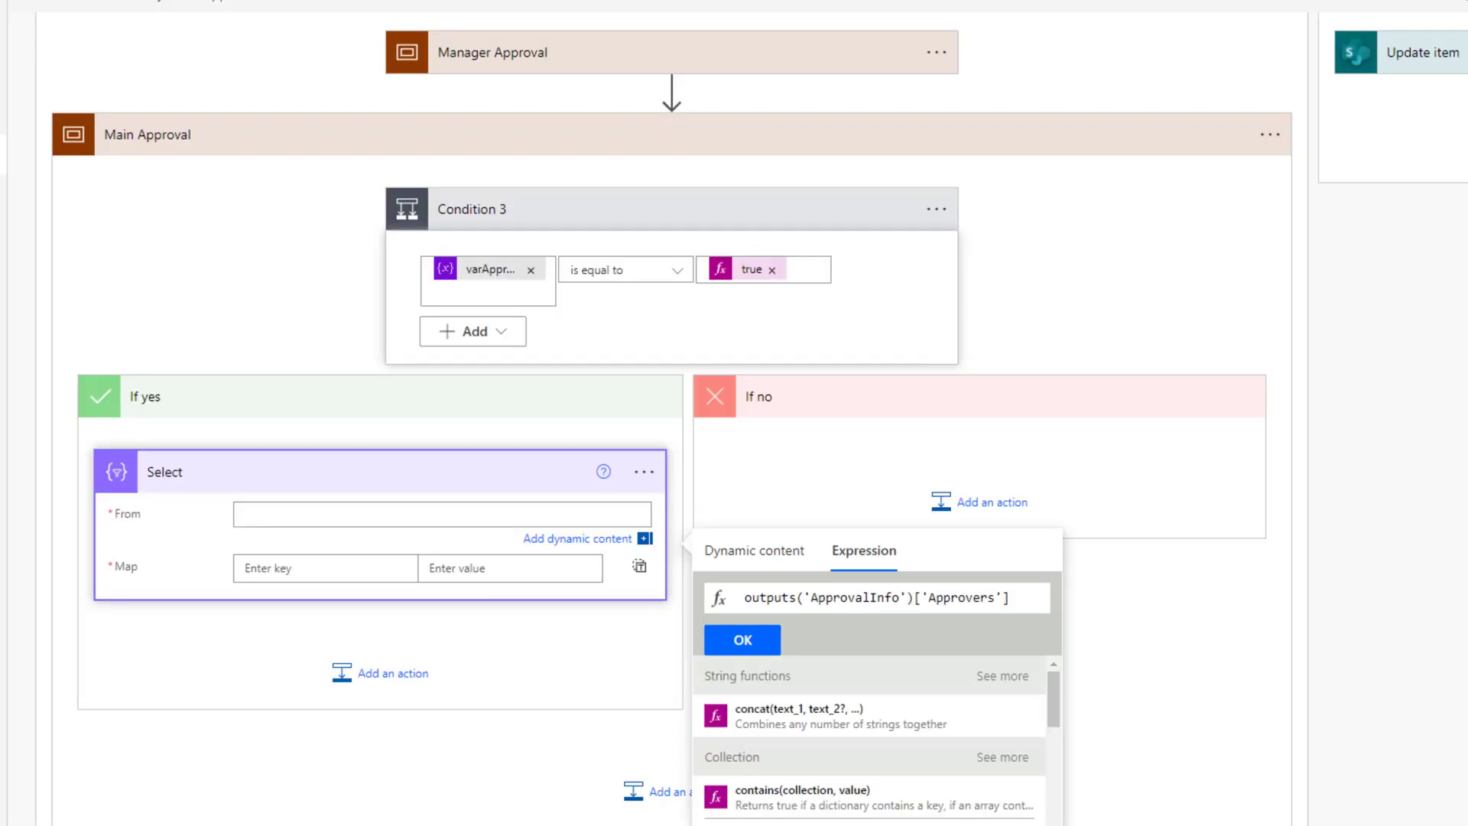
{"action": "left_click", "coordinate": [743, 640]}
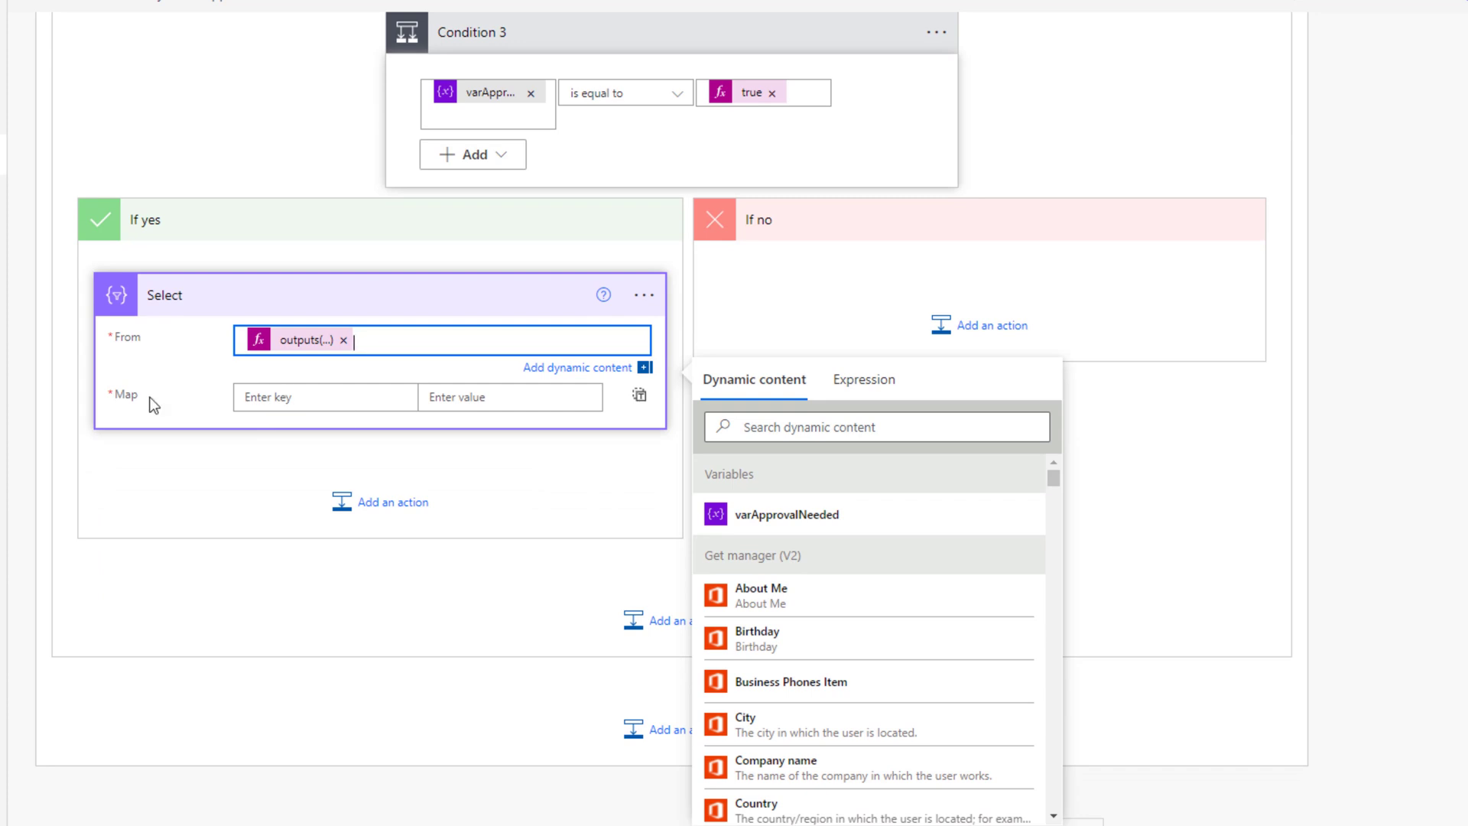
Step: Switch the Select action's Map to text mode and set it to the expression item()?['Email']
{"action": "left_click", "coordinate": [641, 399]}
{"action": "left_click", "coordinate": [416, 388]}
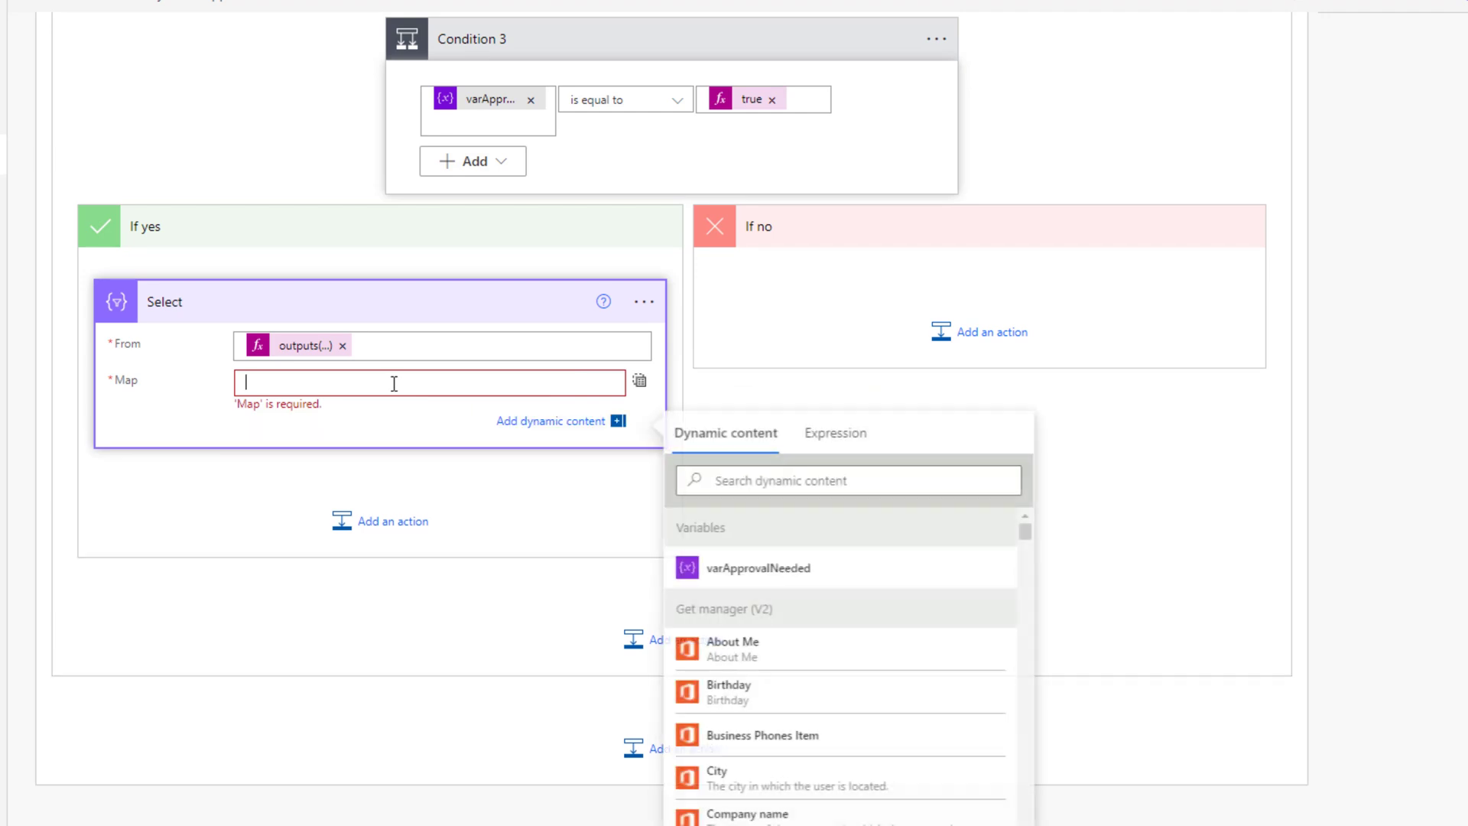
{"action": "left_click", "coordinate": [855, 456]}
{"action": "type", "text": "item"}
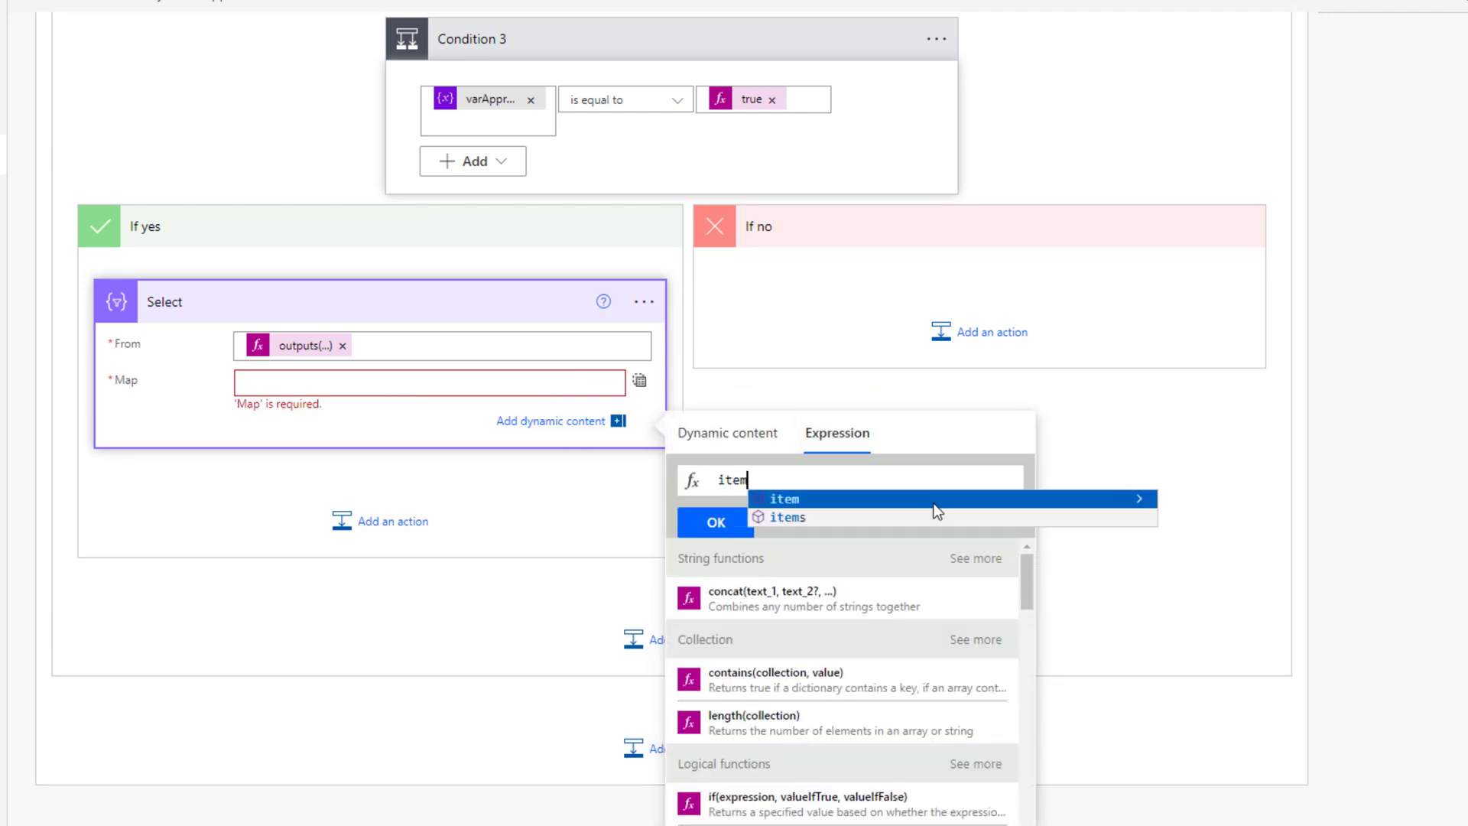
{"action": "type", "text": "()?['Email"}
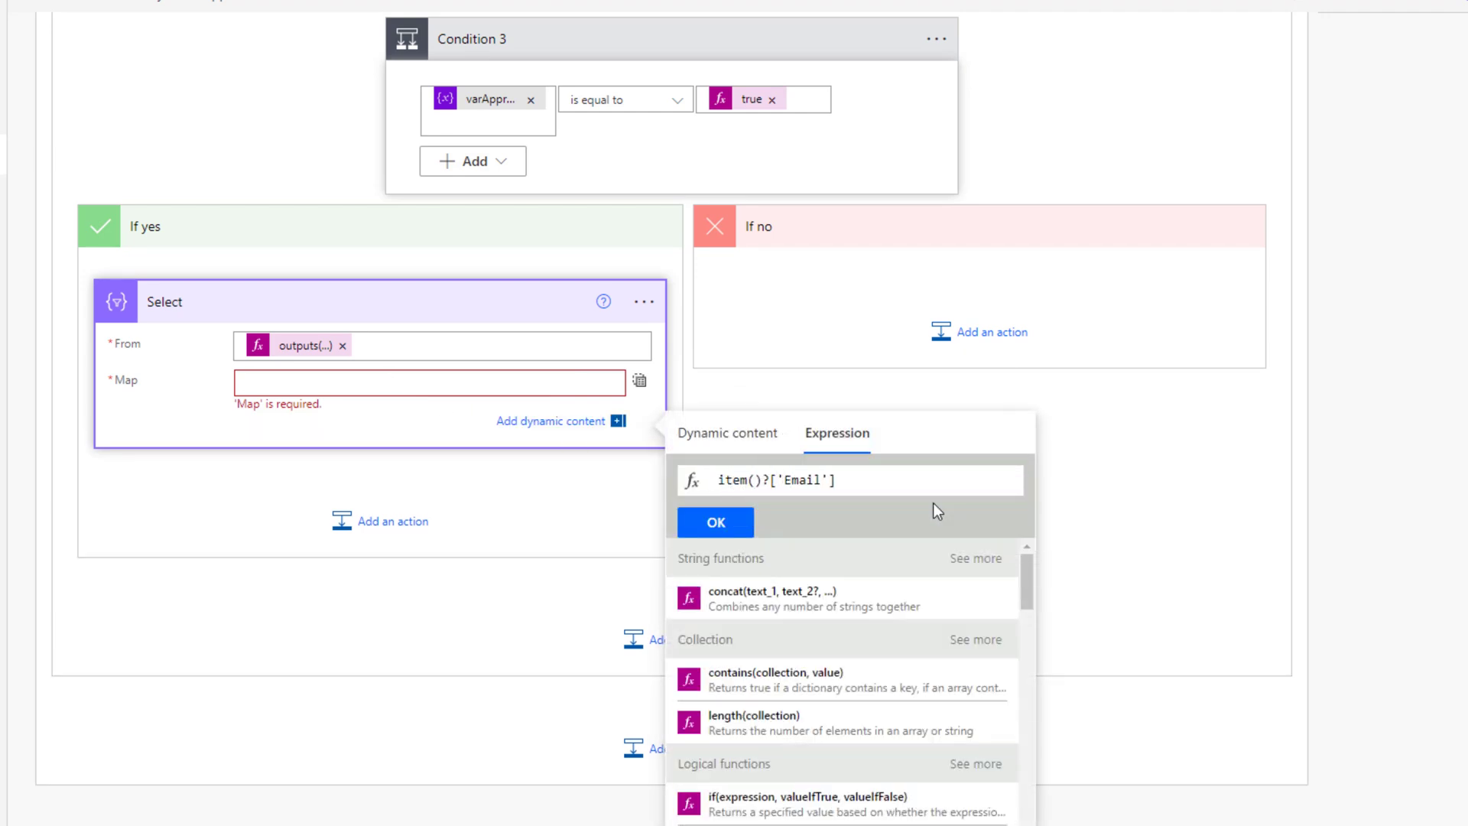
{"action": "left_click", "coordinate": [740, 531]}
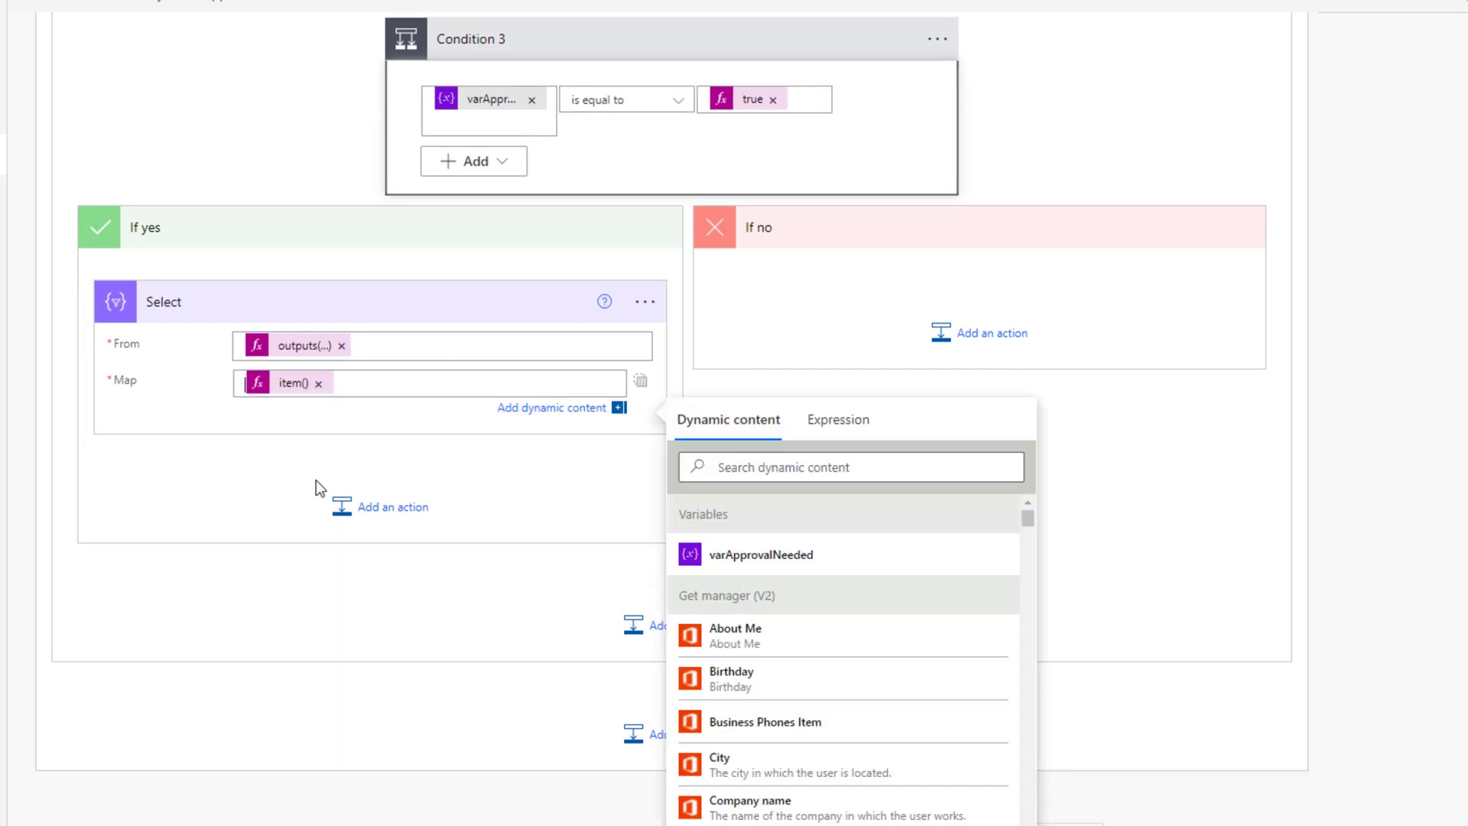
Step: Add a Create an approval action after the Select action in Condition 3's If yes branch
{"action": "left_click", "coordinate": [371, 511]}
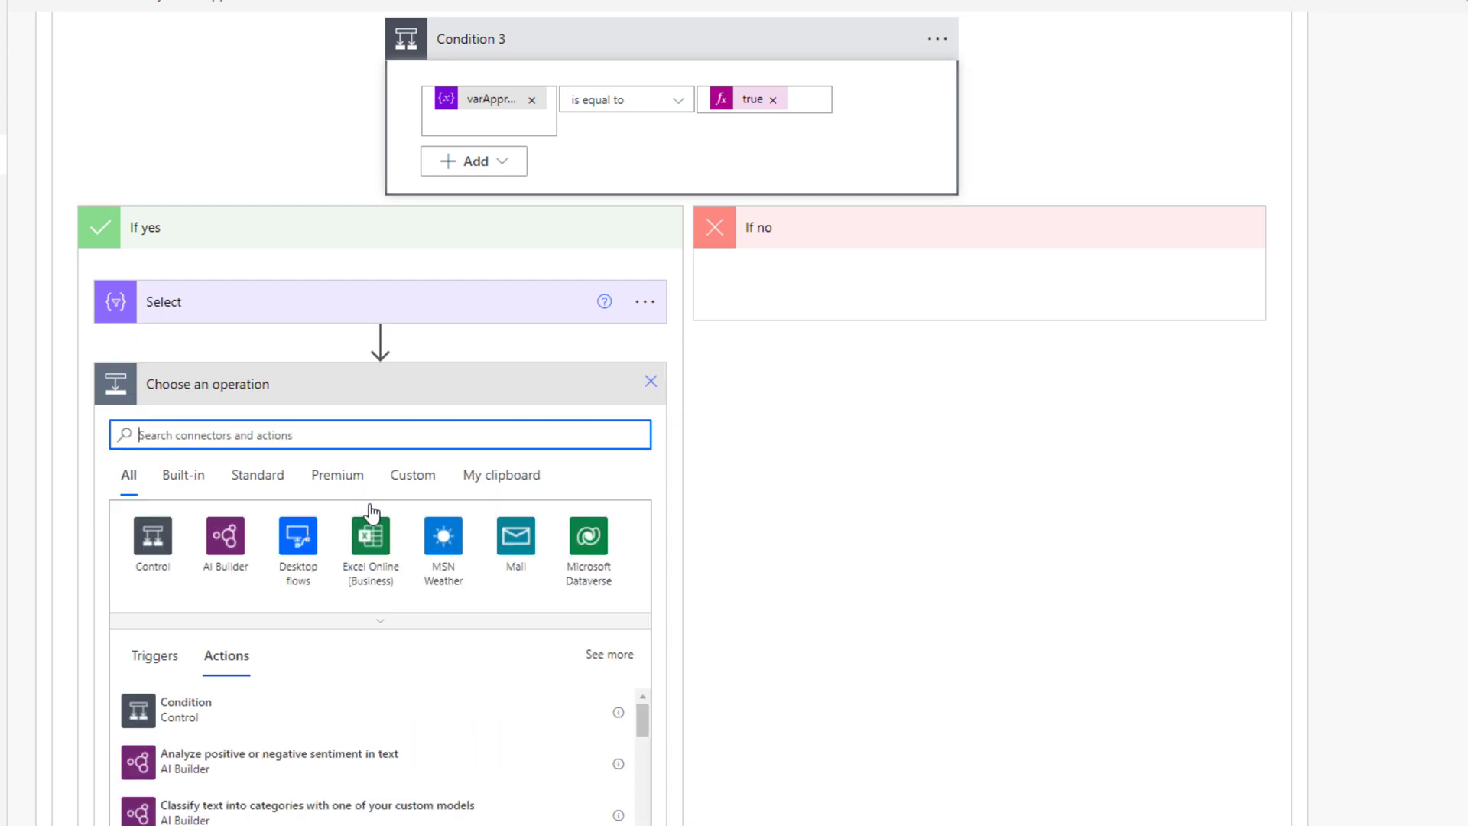
{"action": "type", "text": "approval"}
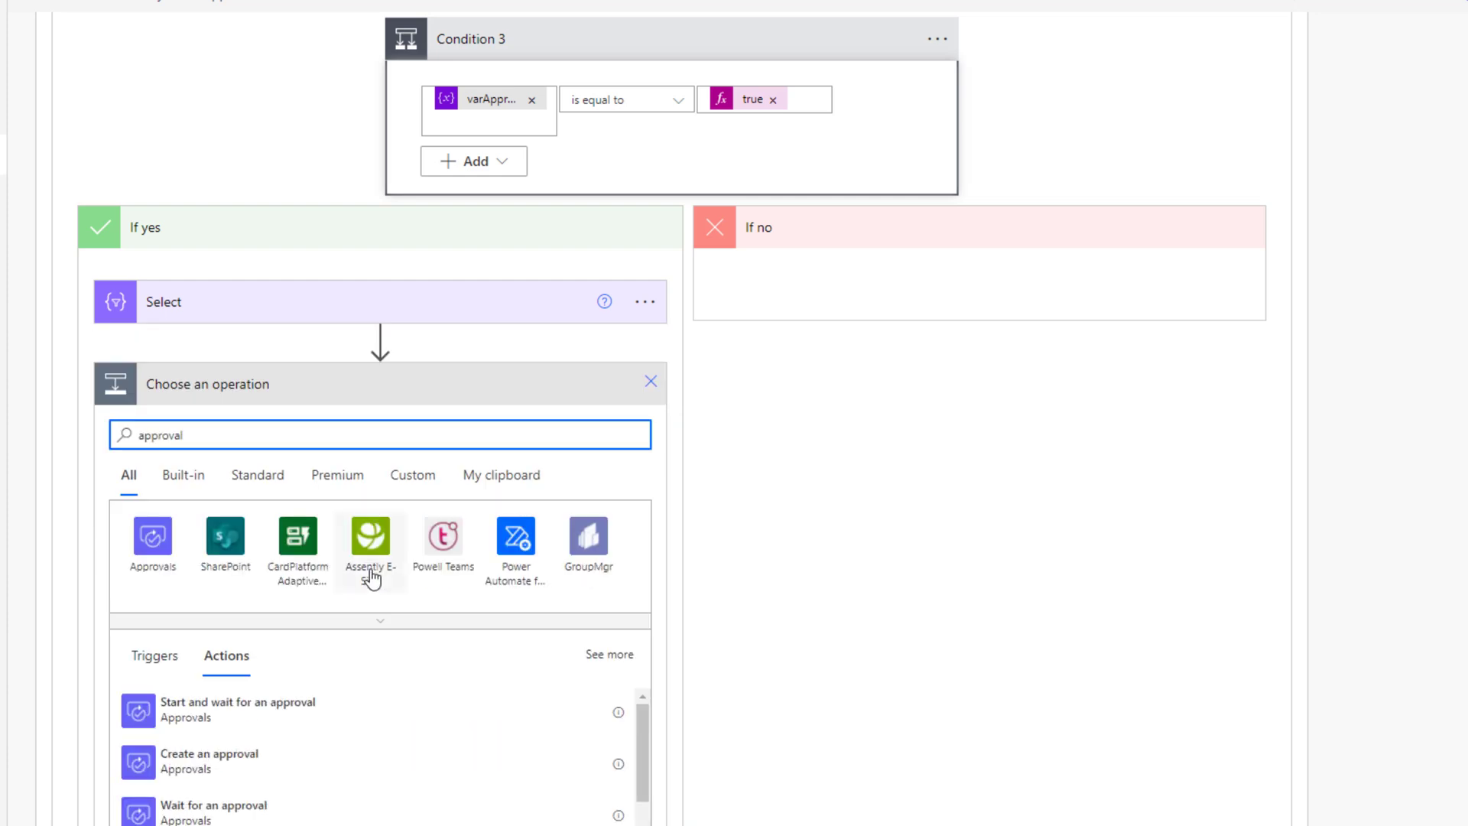
{"action": "scroll", "coordinate": [370, 575], "scroll_direction": "down", "scroll_amount": 3}
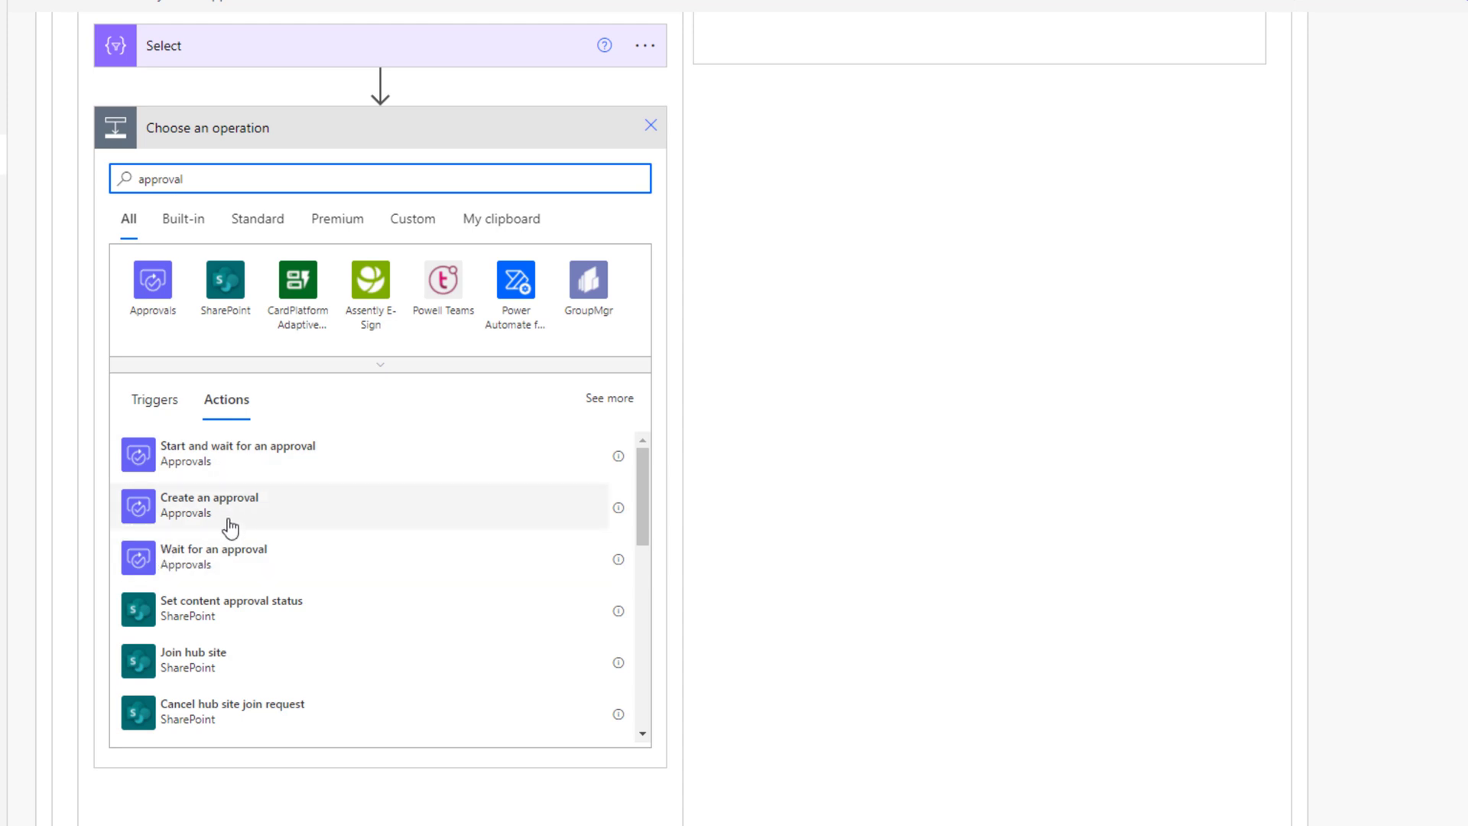
{"action": "left_click", "coordinate": [298, 505]}
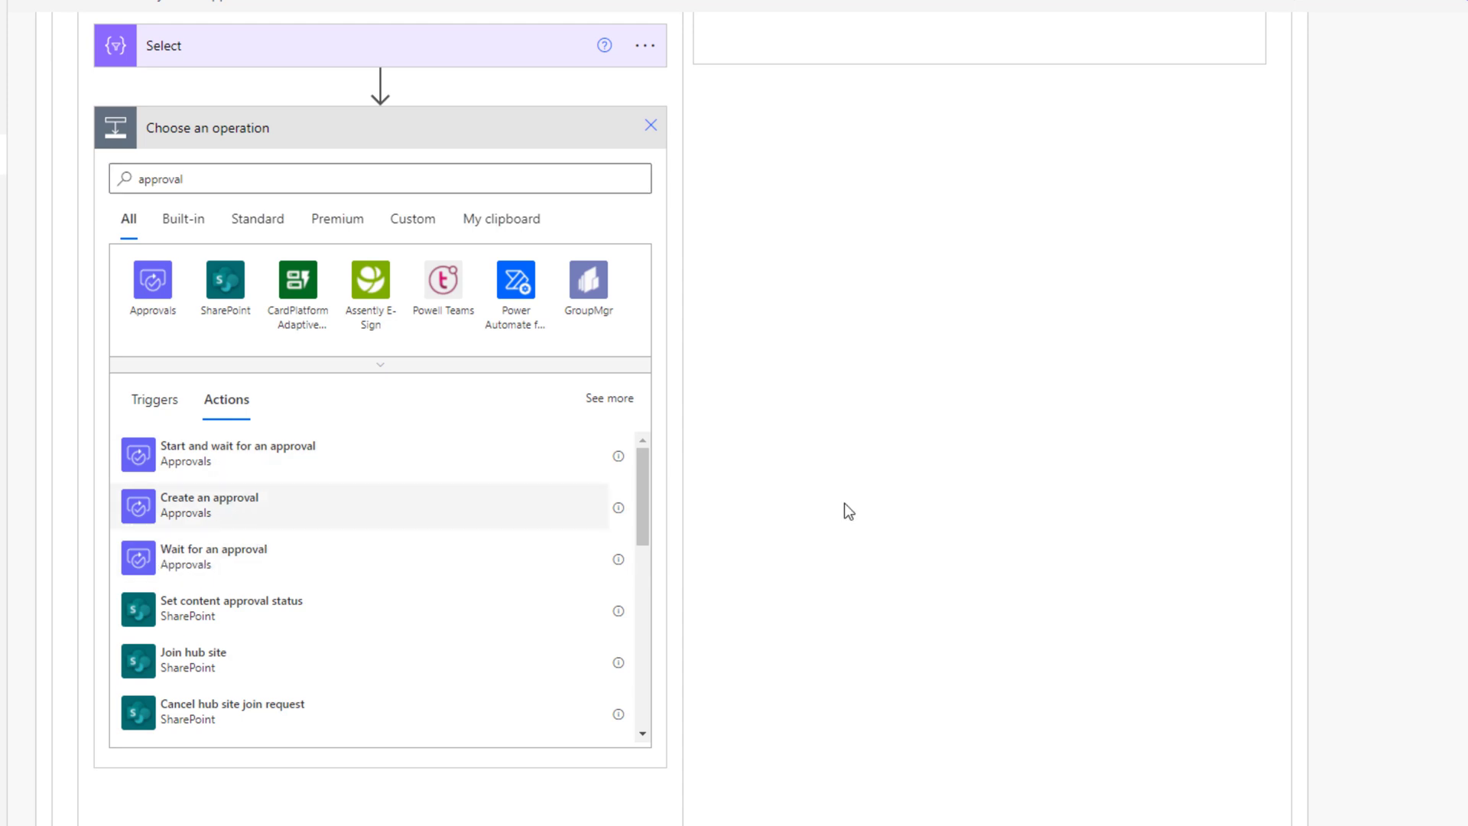
Step: Switch the Create an approval action's approval type to a custom value
{"action": "left_click", "coordinate": [627, 400]}
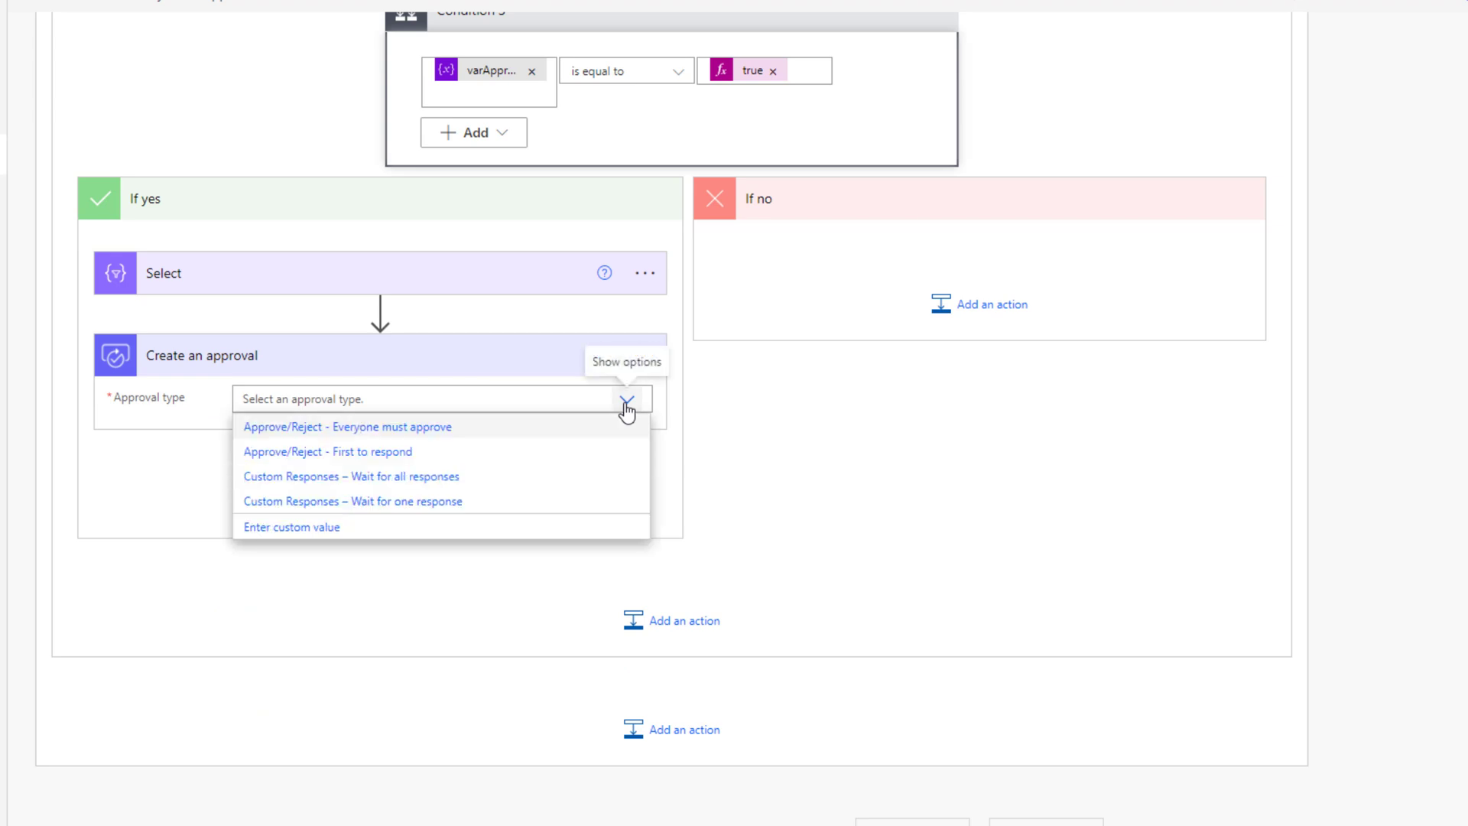
{"action": "left_click", "coordinate": [313, 449]}
{"action": "left_click", "coordinate": [293, 440]}
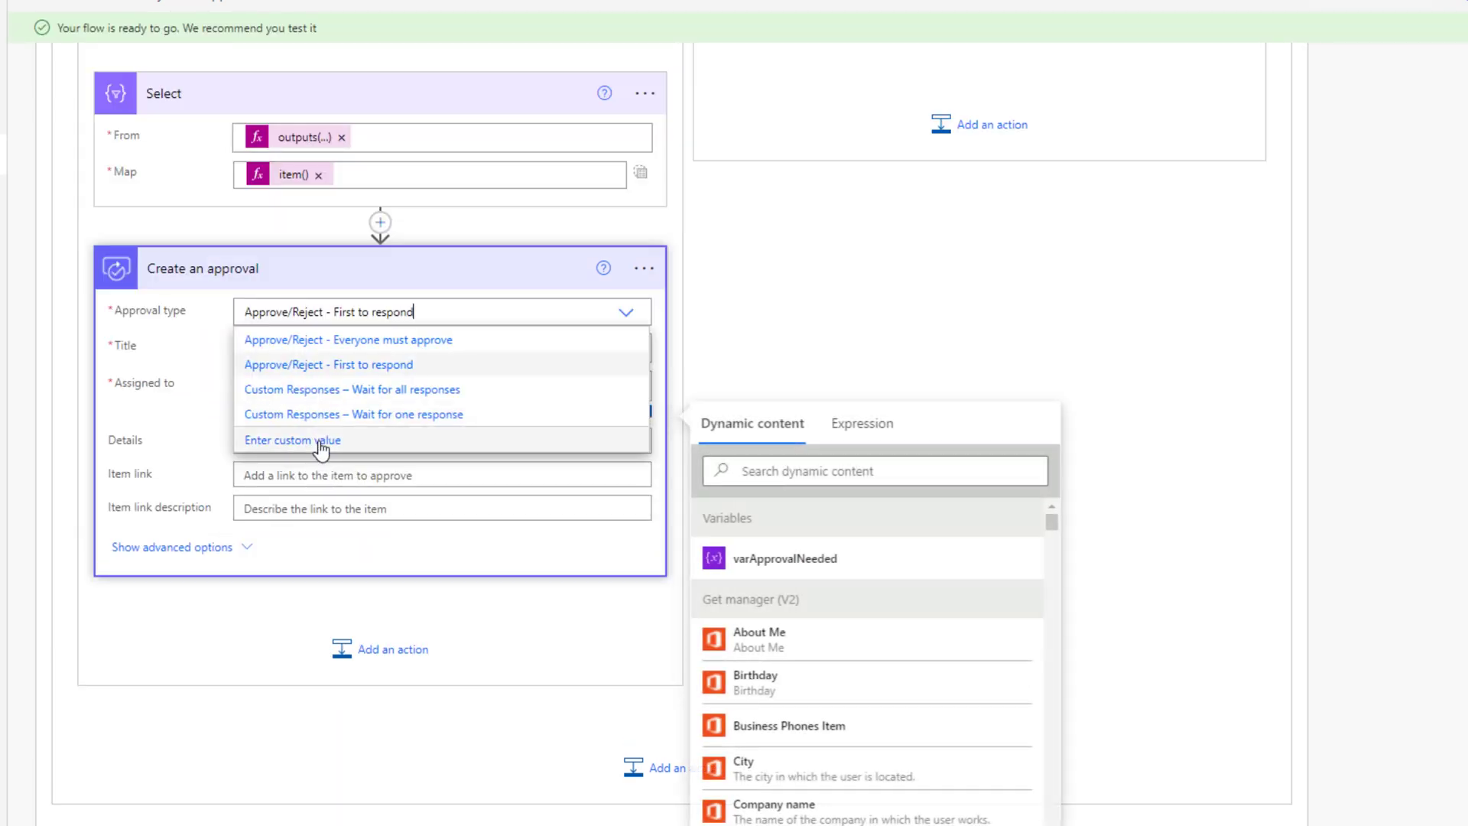
Step: Begin the approval type expression with if(equals(outputs('ApprovalInfo')
{"action": "left_click", "coordinate": [855, 419]}
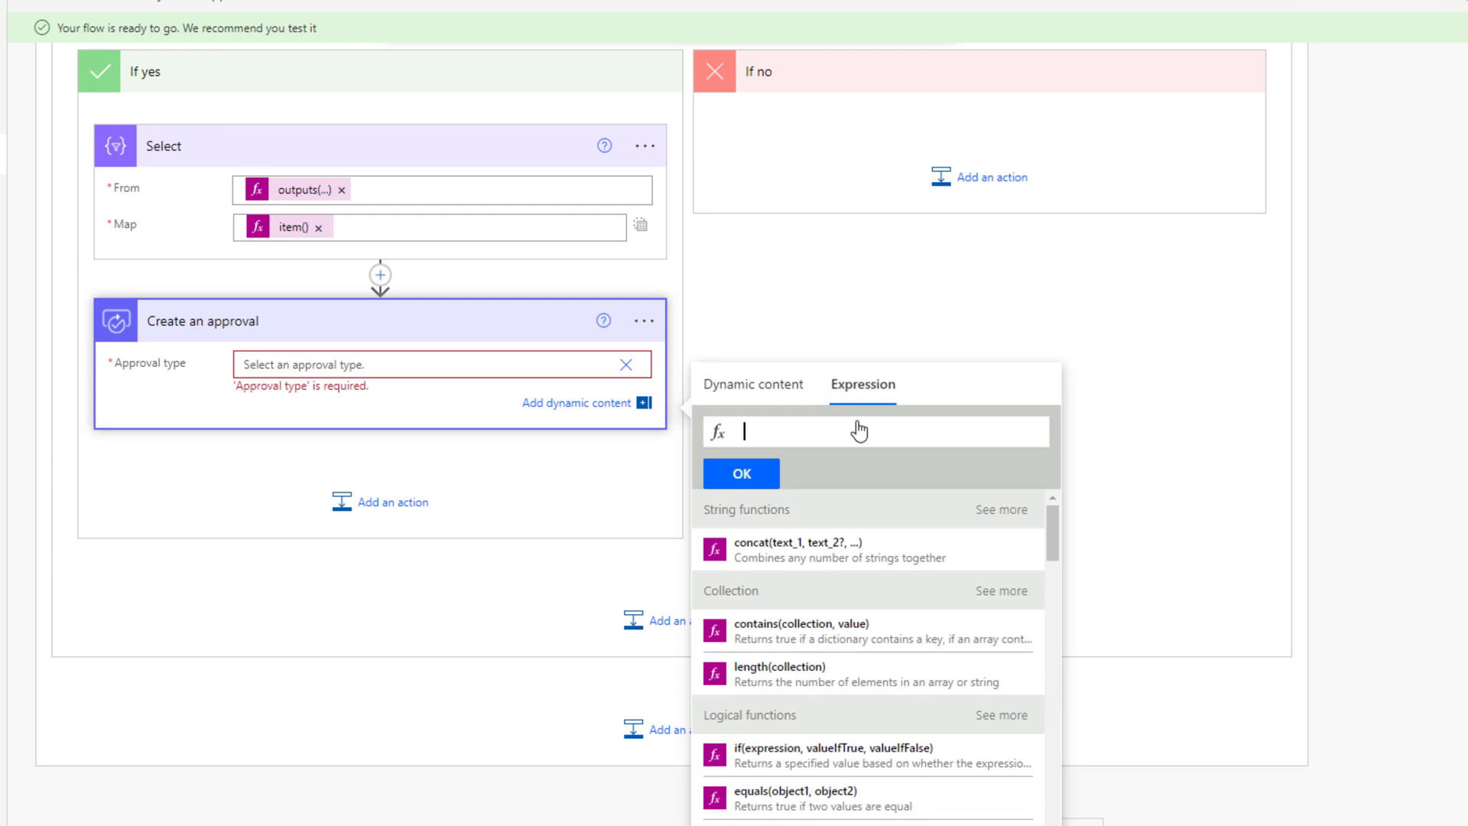
{"action": "type", "text": "if"}
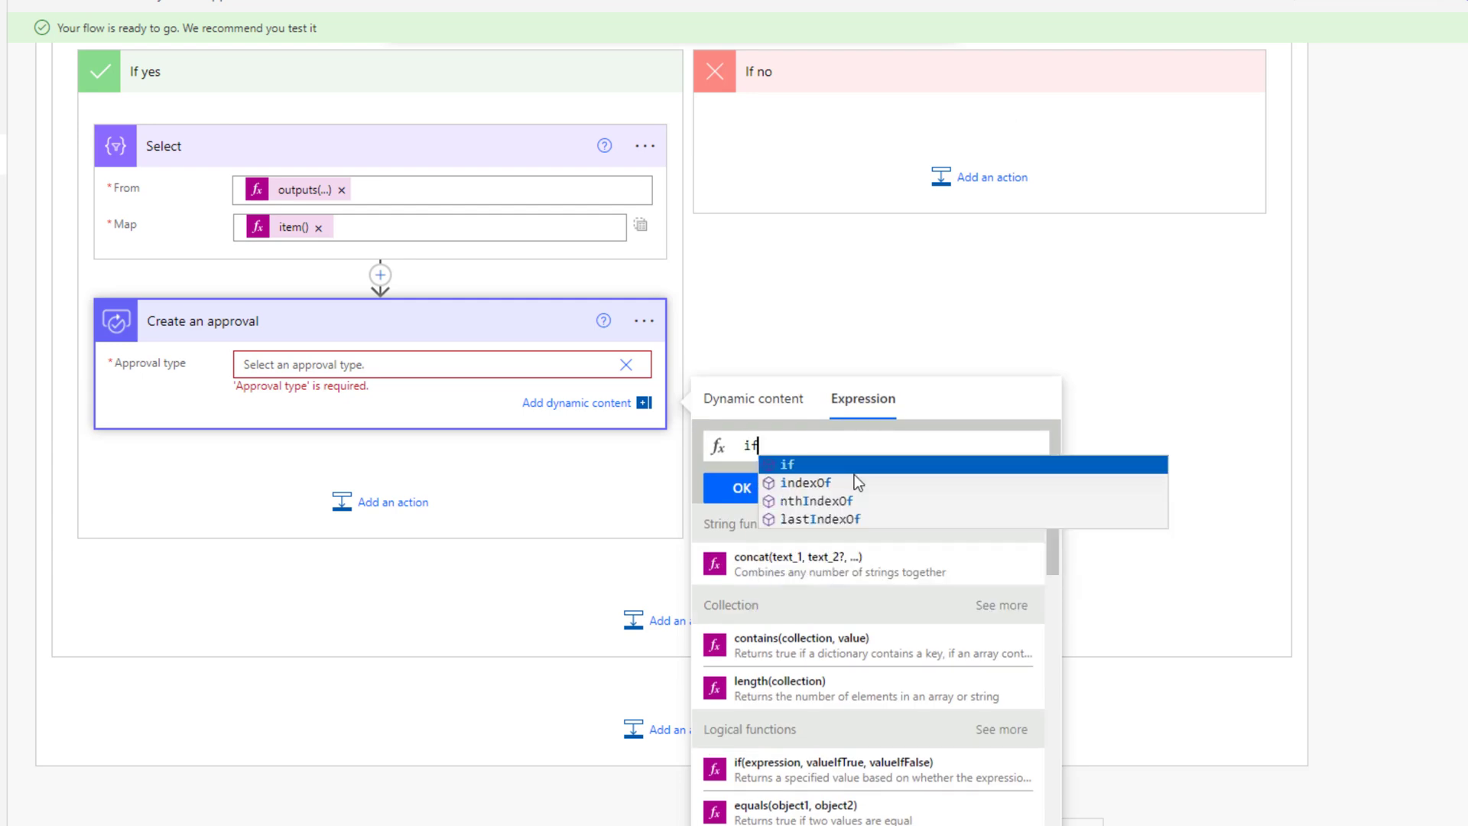
{"action": "type", "text": "(equals("}
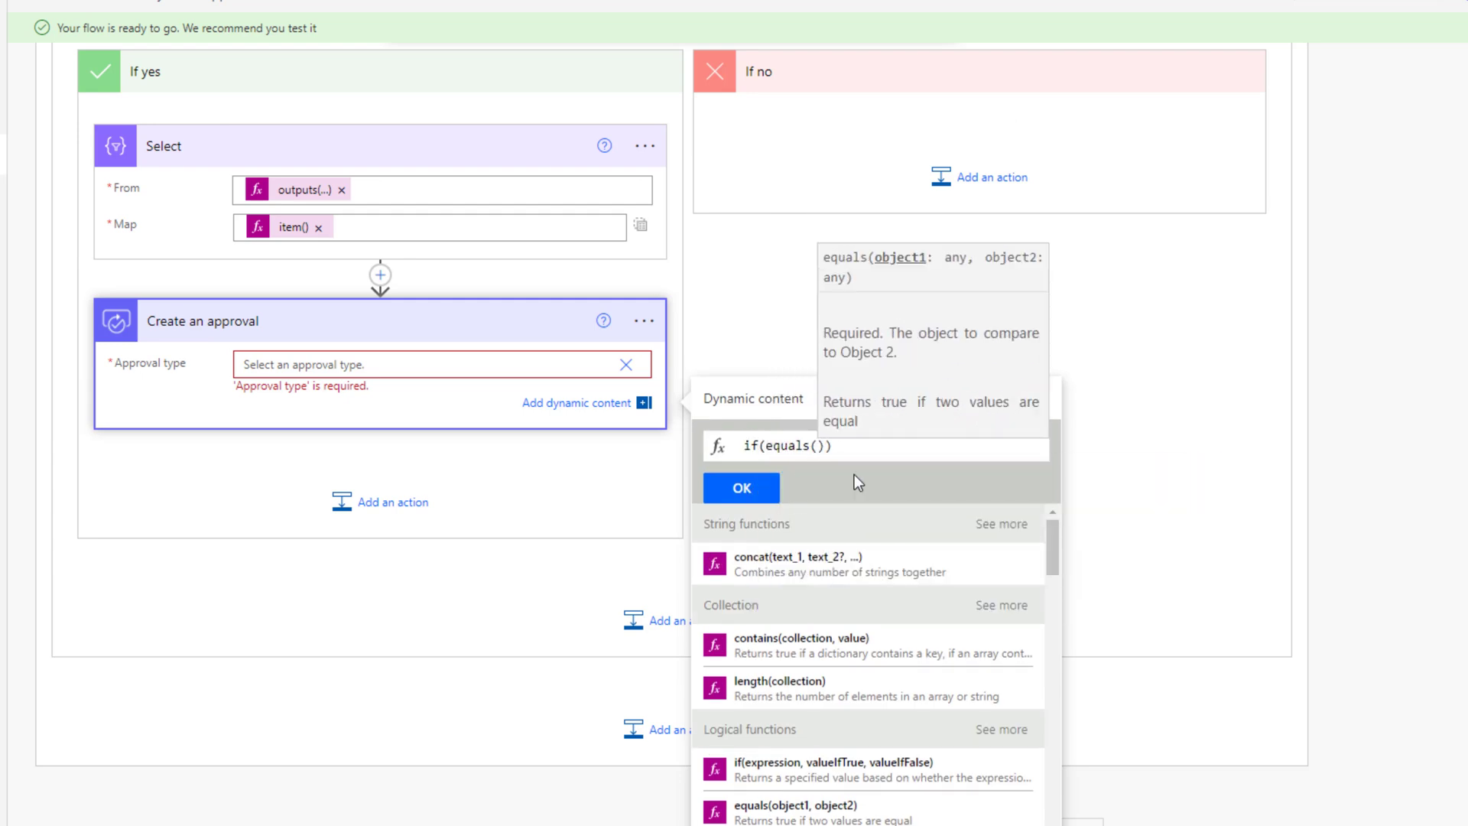
{"action": "type", "text": "outputs('Approval_Info"}
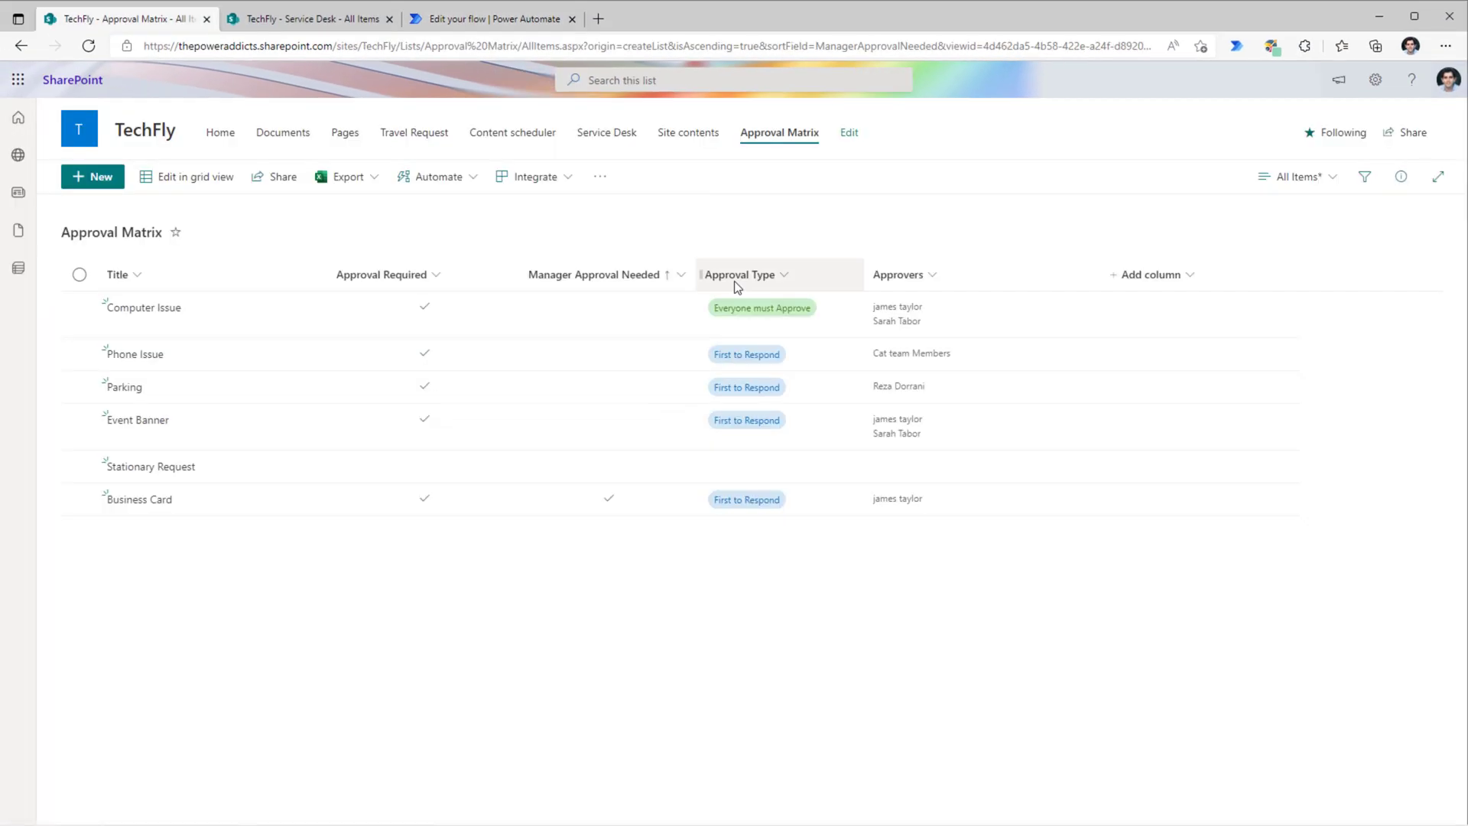
Step: Copy the Approval Type column's internal name from the SharePoint Approval Matrix list and append it to the flow expression as ['ApprovalType']
{"action": "left_click", "coordinate": [736, 287]}
{"action": "left_click", "coordinate": [754, 303]}
{"action": "double_click", "coordinate": [853, 47]}
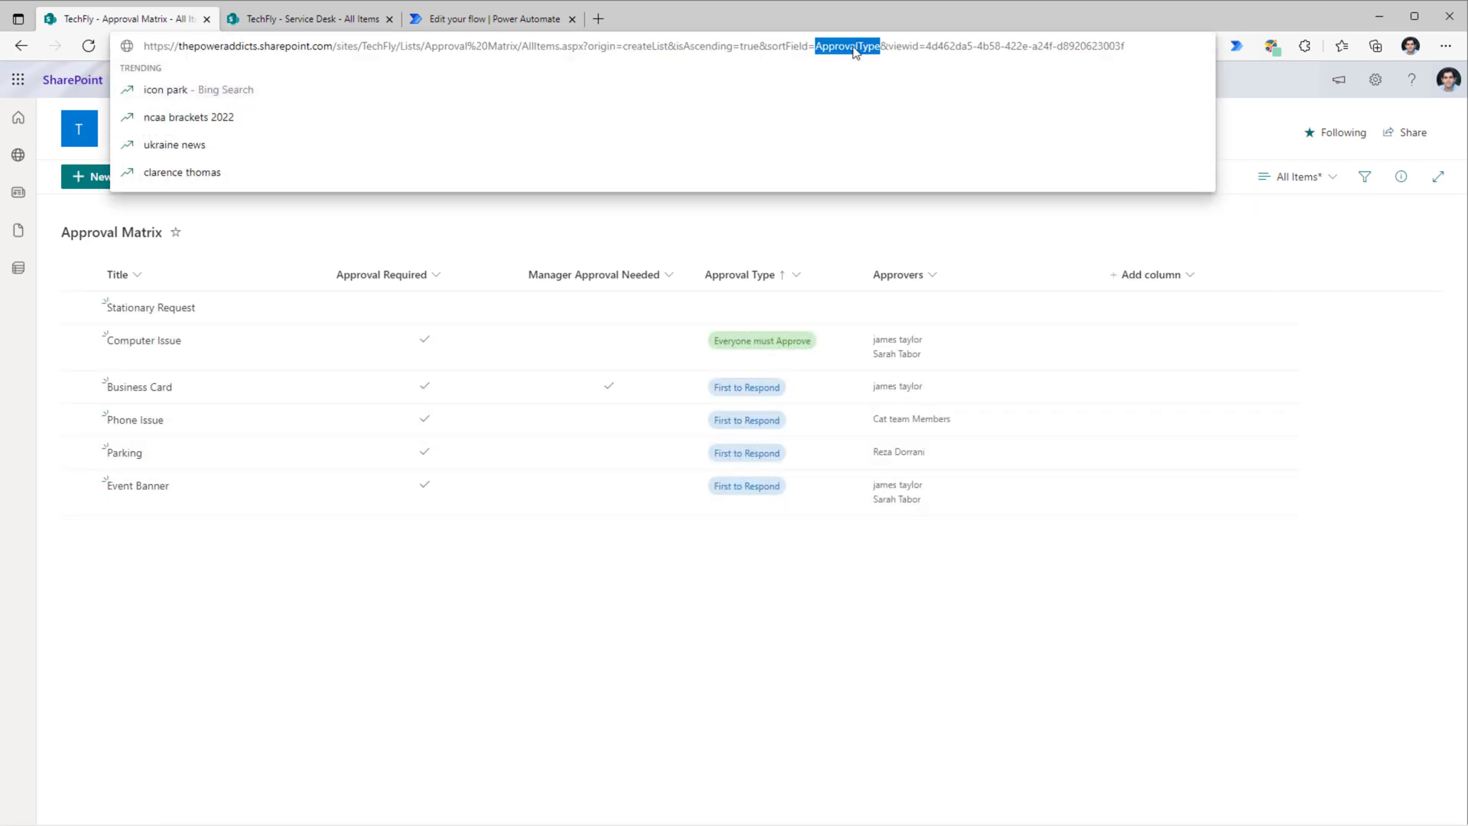
{"action": "key", "text": "ctrl+c"}
{"action": "left_click", "coordinate": [490, 19]}
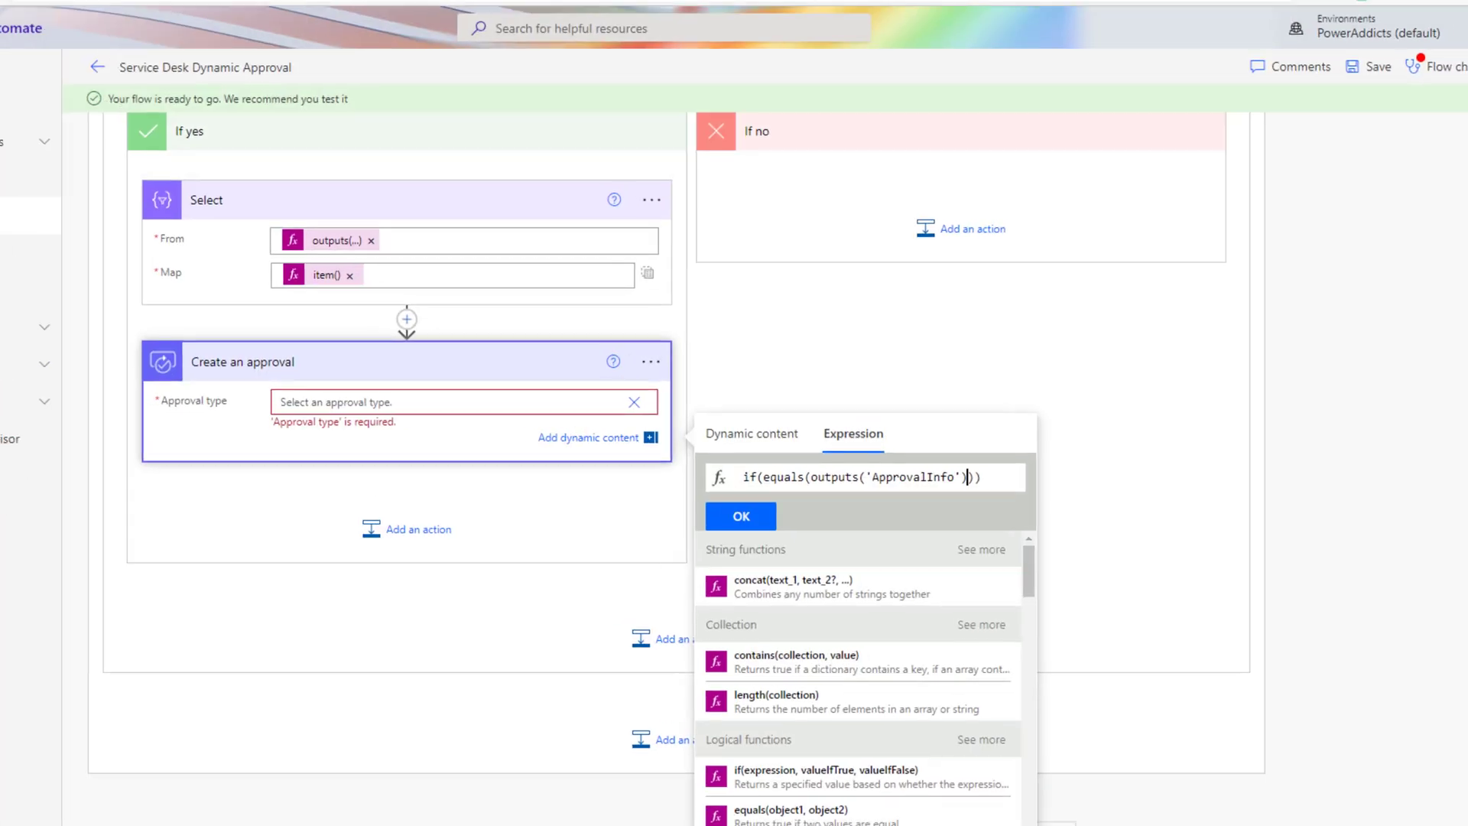
{"action": "key", "text": "ctrl+v"}
{"action": "key", "text": "Right"}
{"action": "key", "text": "Right"}
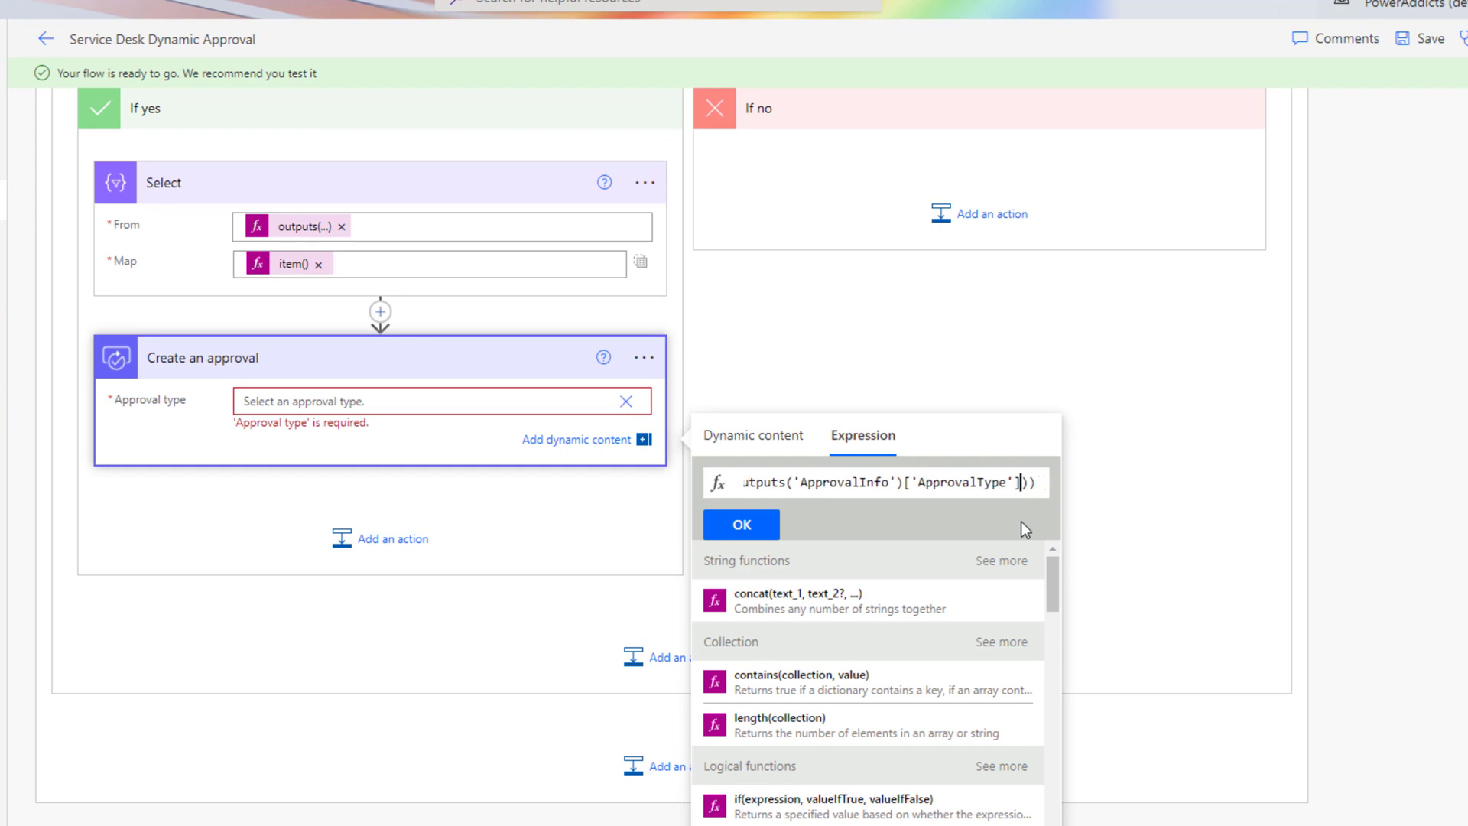
Step: Complete the equals comparison with the value 'Everyone must Approve', worded as in the Approval Matrix list
{"action": "type", "text": ",'"}
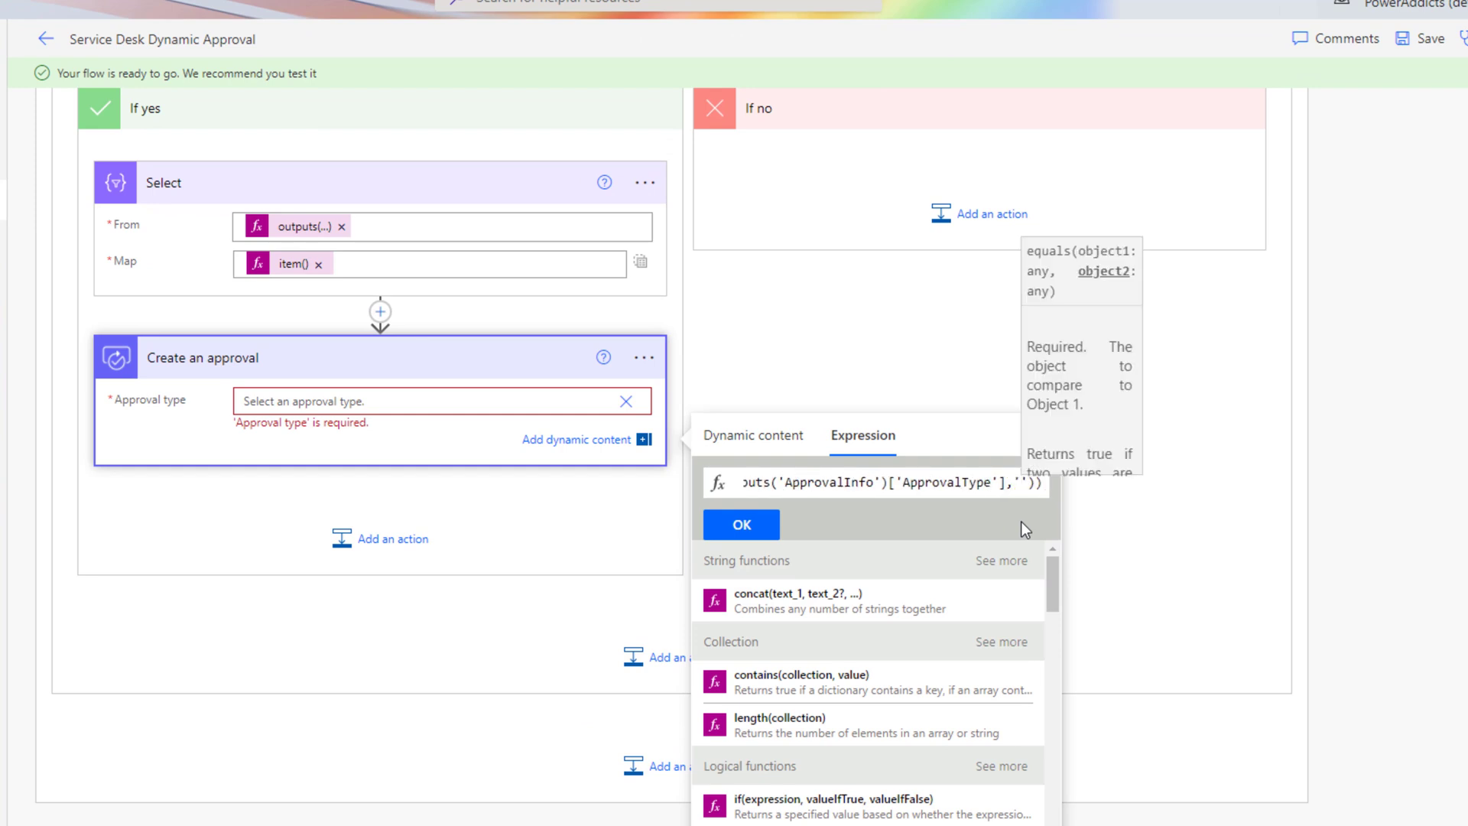
{"action": "key", "text": "ctrl+Tab"}
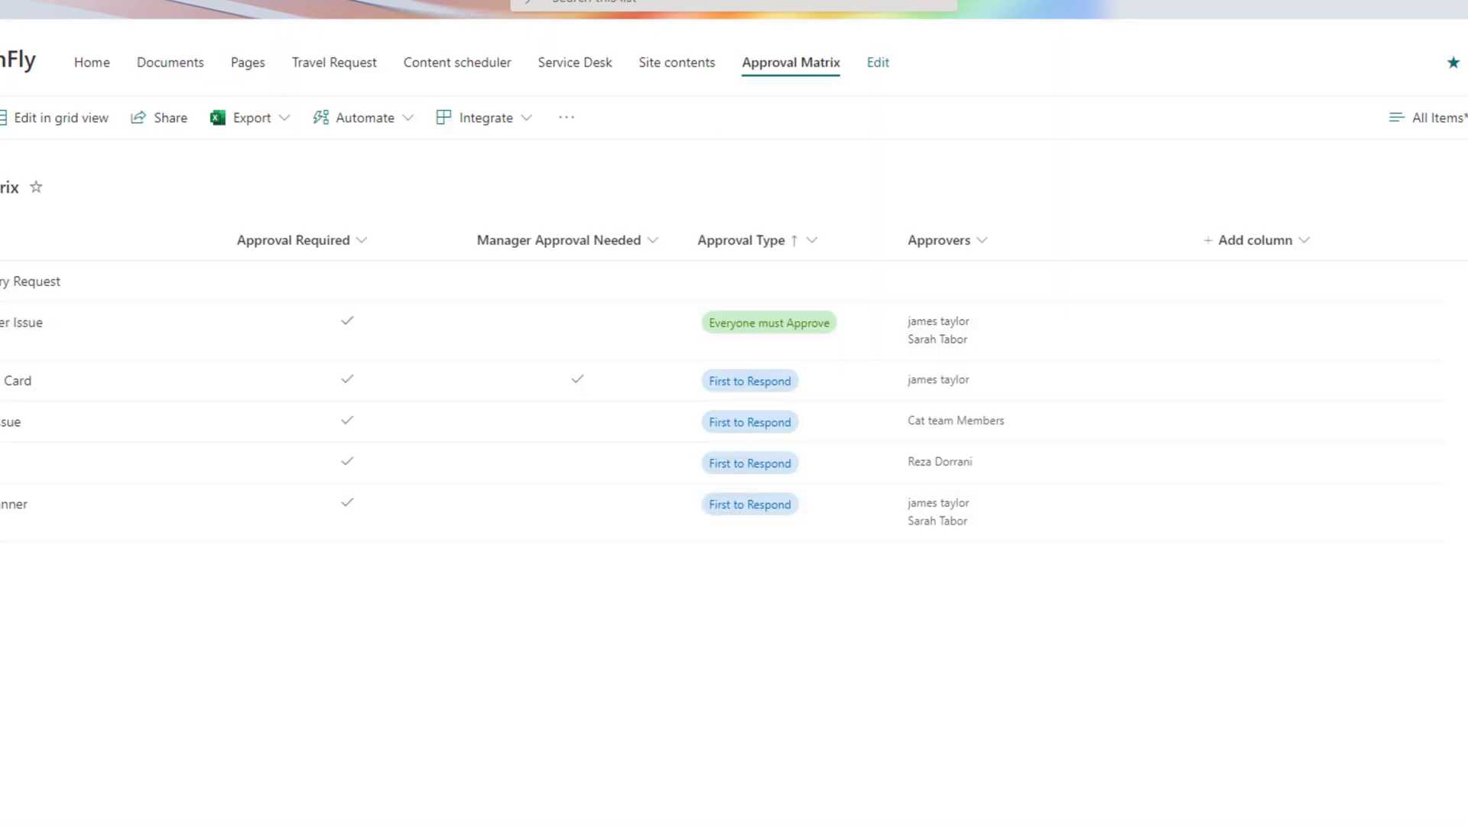
{"action": "key", "text": "ctrl+Tab"}
{"action": "type", "text": "Everyone must Approve"}
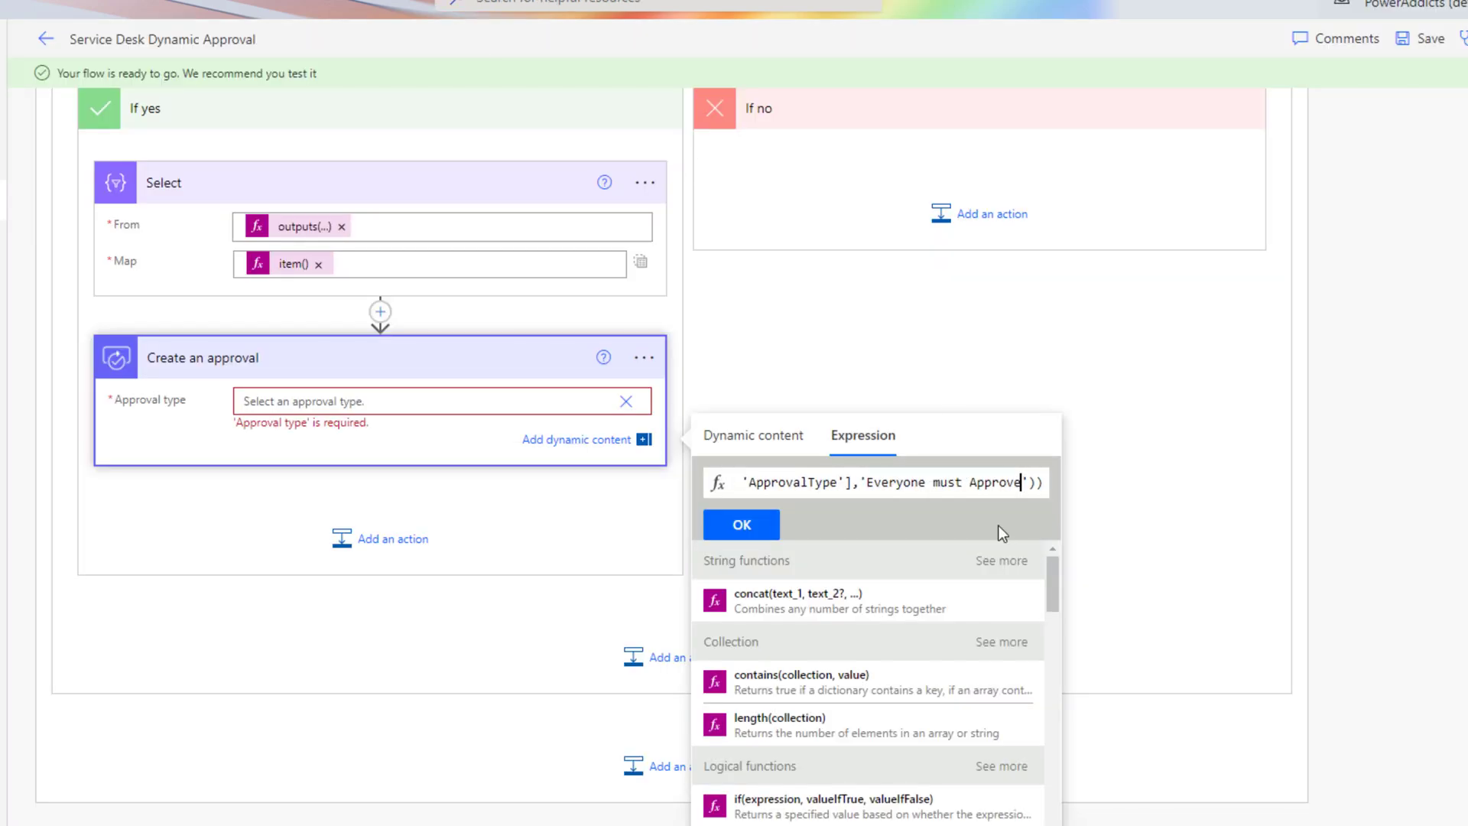
{"action": "key", "text": "ctrl+Tab"}
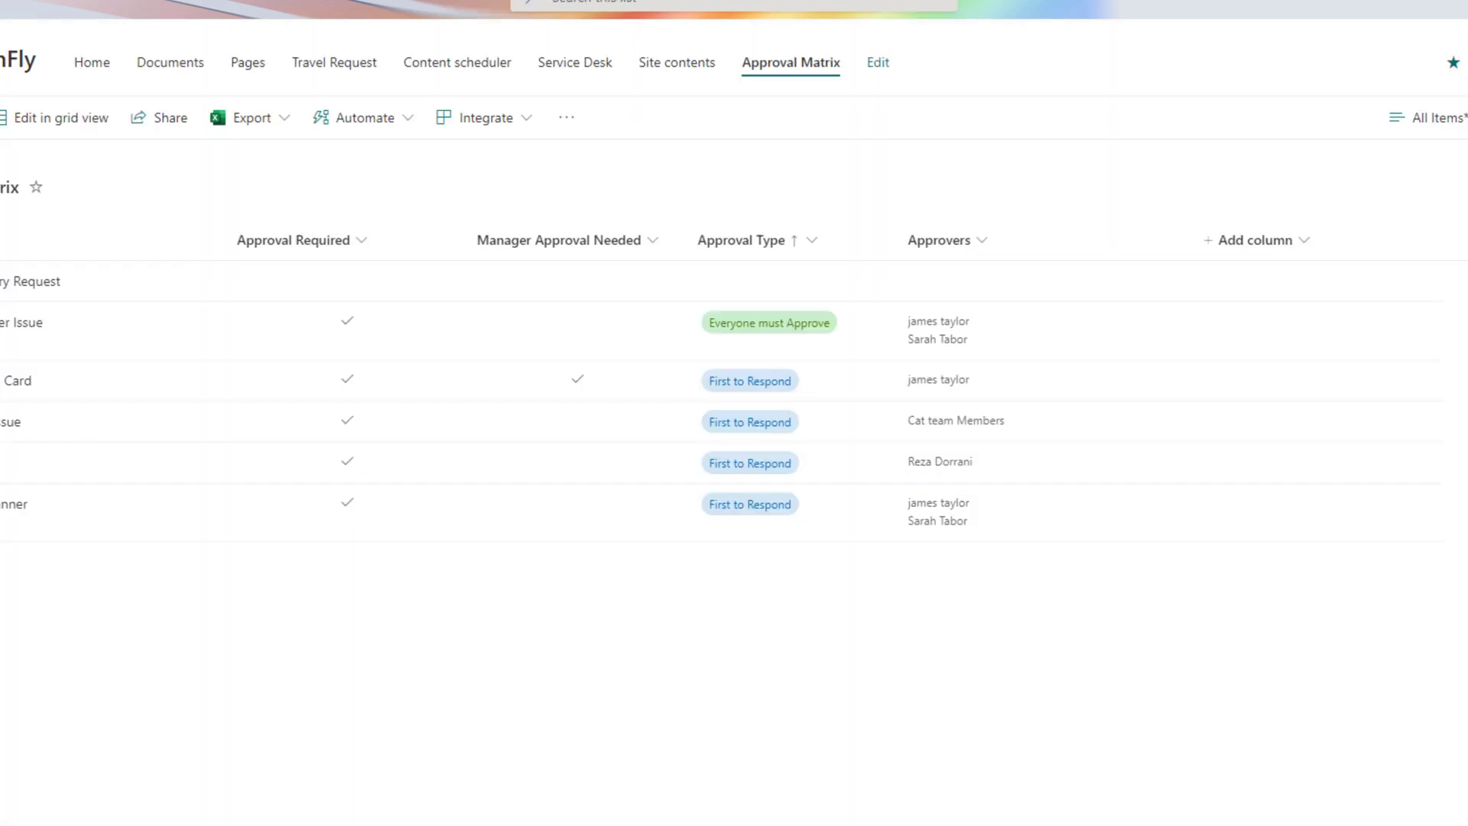
{"action": "key", "text": "ctrl+Tab"}
{"action": "type", "text": "')"}
Step: Make the if expression return 'BasicAwaitAll' when true and 'Basic' otherwise, and insert it as the approval type
{"action": "type", "text": ",''"}
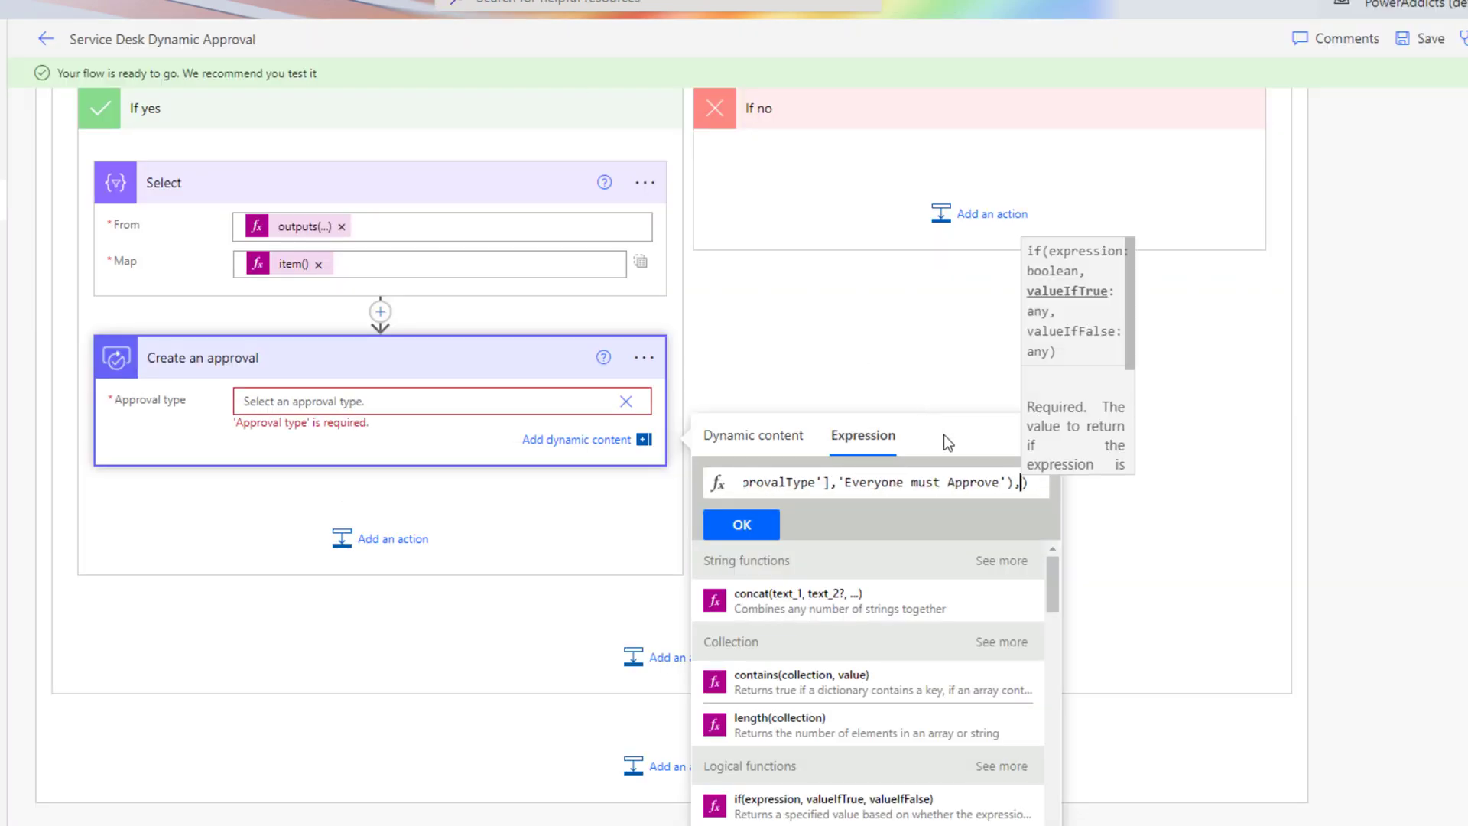
{"action": "type", "text": "BasicAwaitAll"}
{"action": "key", "text": "Right"}
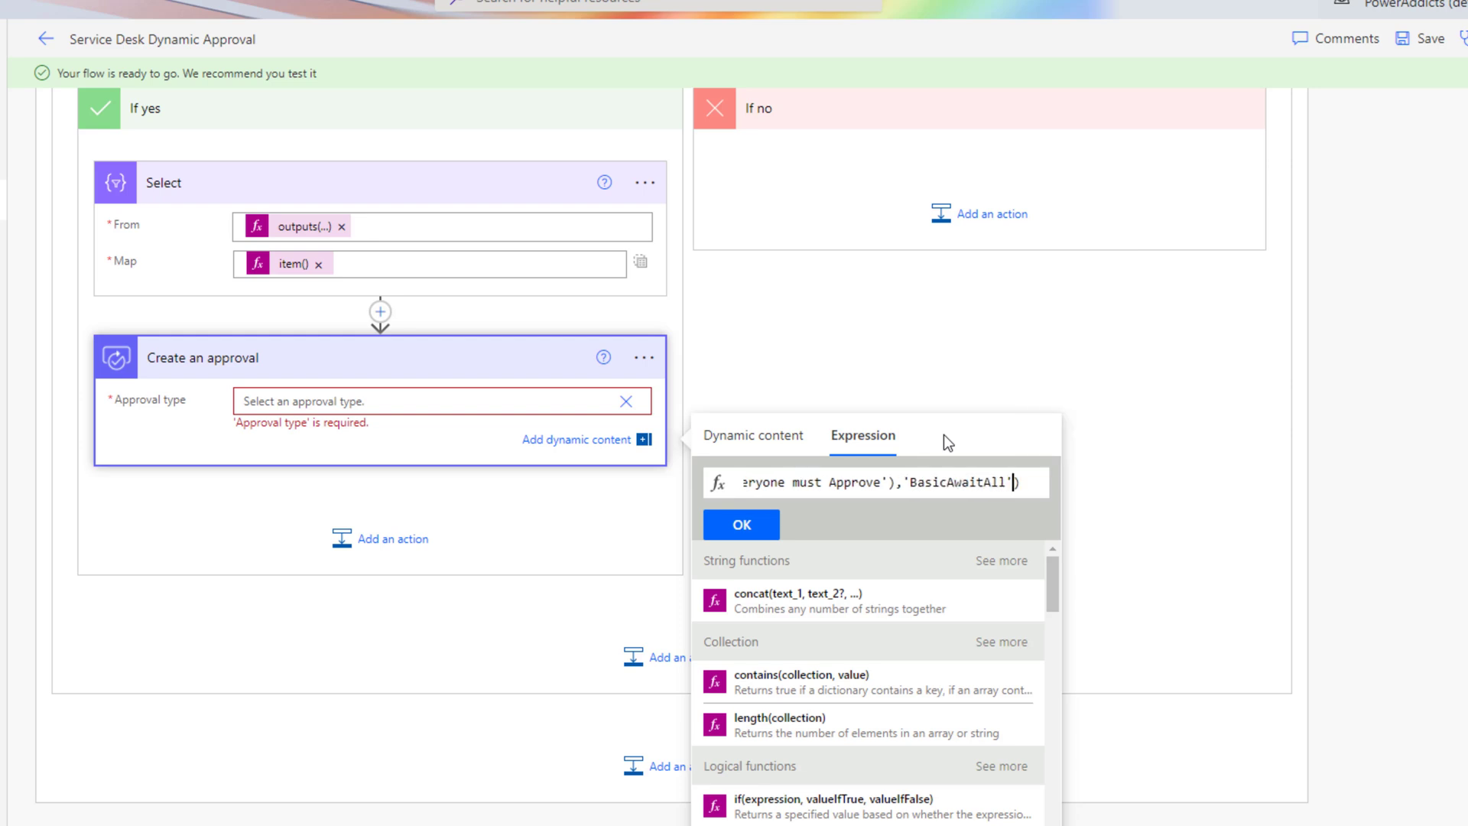
{"action": "type", "text": ",'Basai"}
{"action": "key", "text": "BackSpace"}
{"action": "type", "text": "c"}
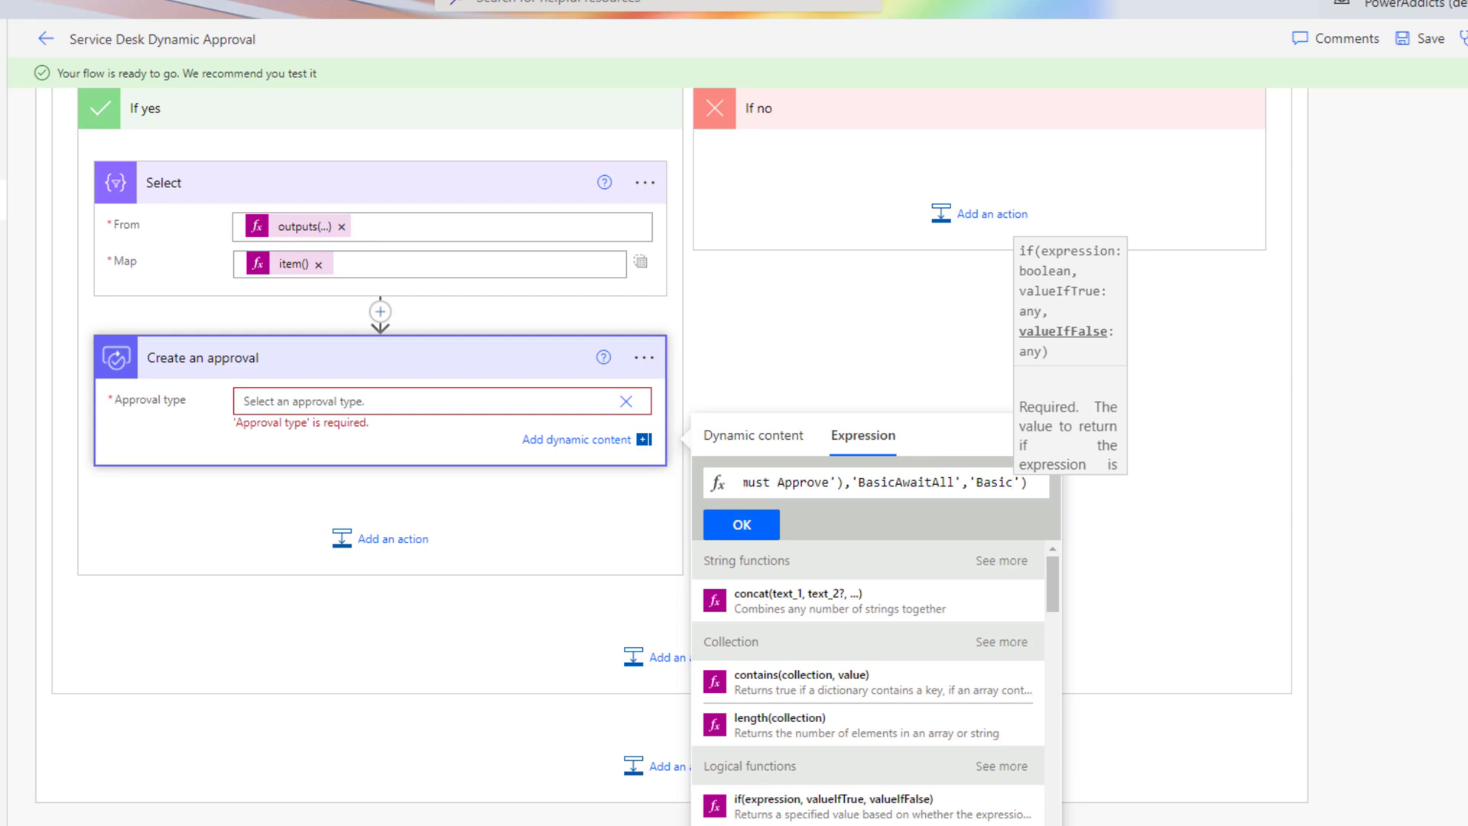
{"action": "left_click", "coordinate": [745, 525]}
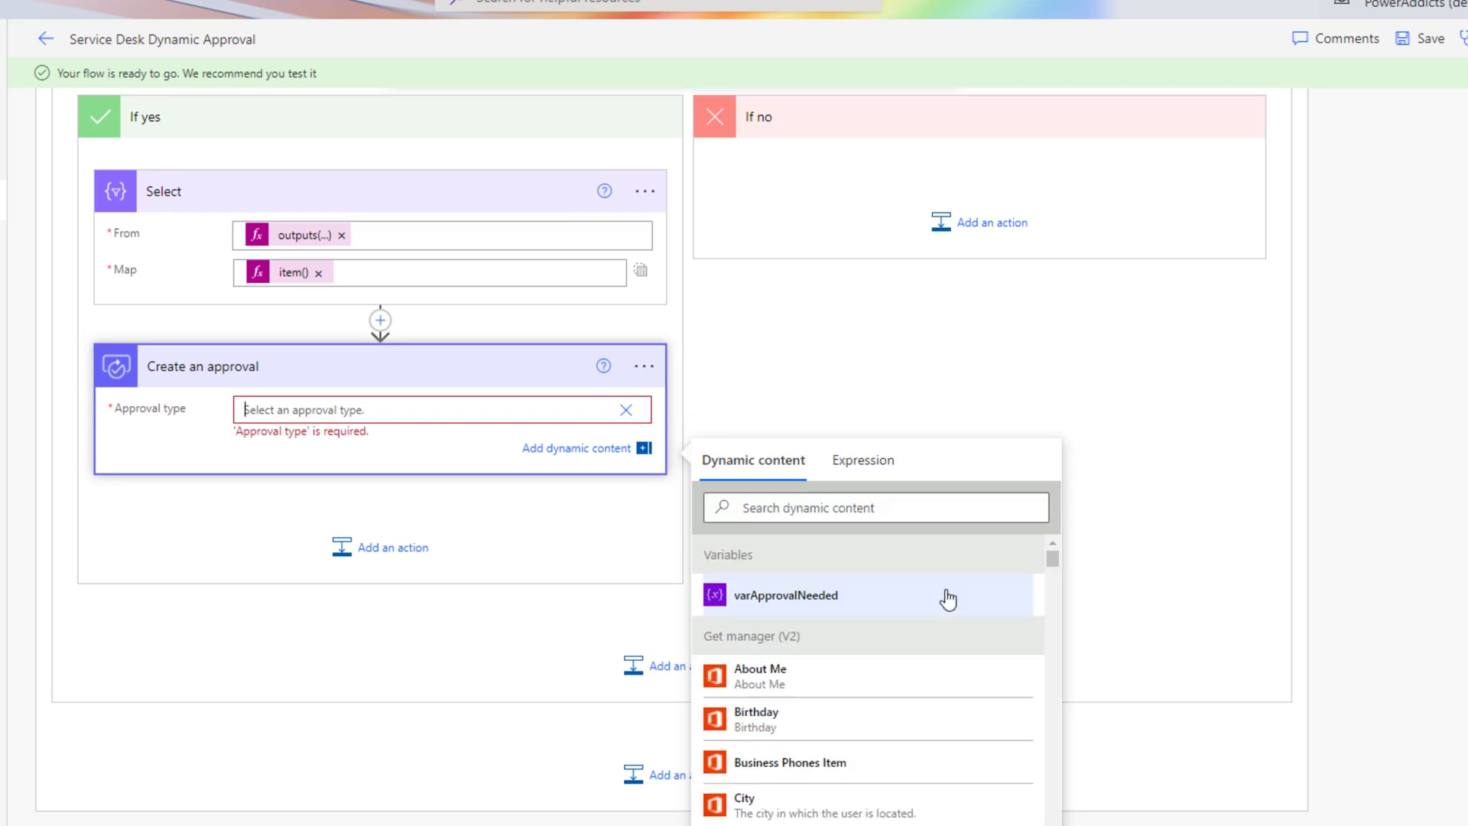
Step: Edit the approval type expression to read 'ApprovalType/Value' instead of the bare column name and update it
{"action": "left_click", "coordinate": [863, 460]}
{"action": "left_click", "coordinate": [959, 492]}
{"action": "type", "text": "/"}
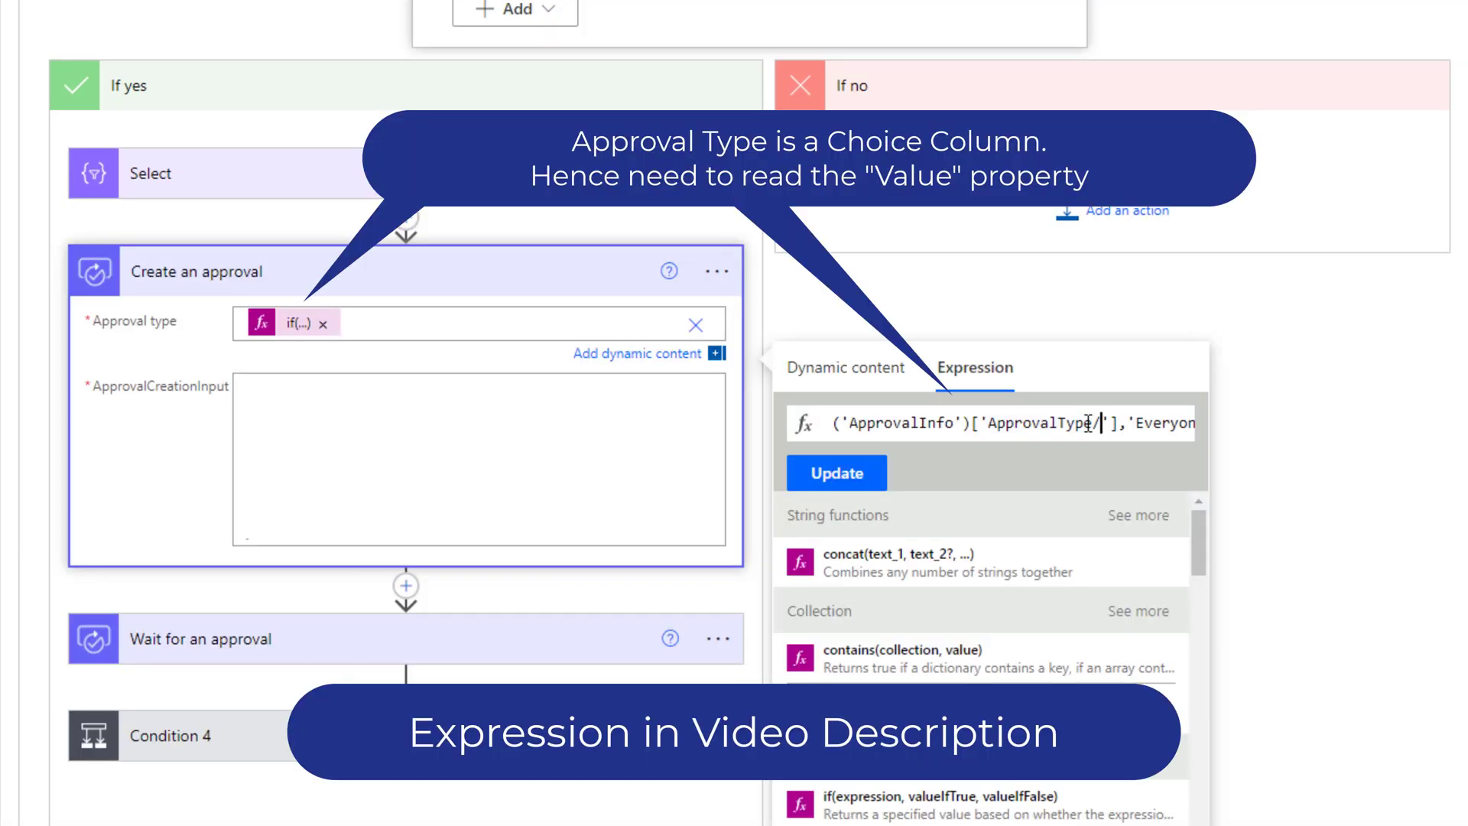
{"action": "type", "text": "Value"}
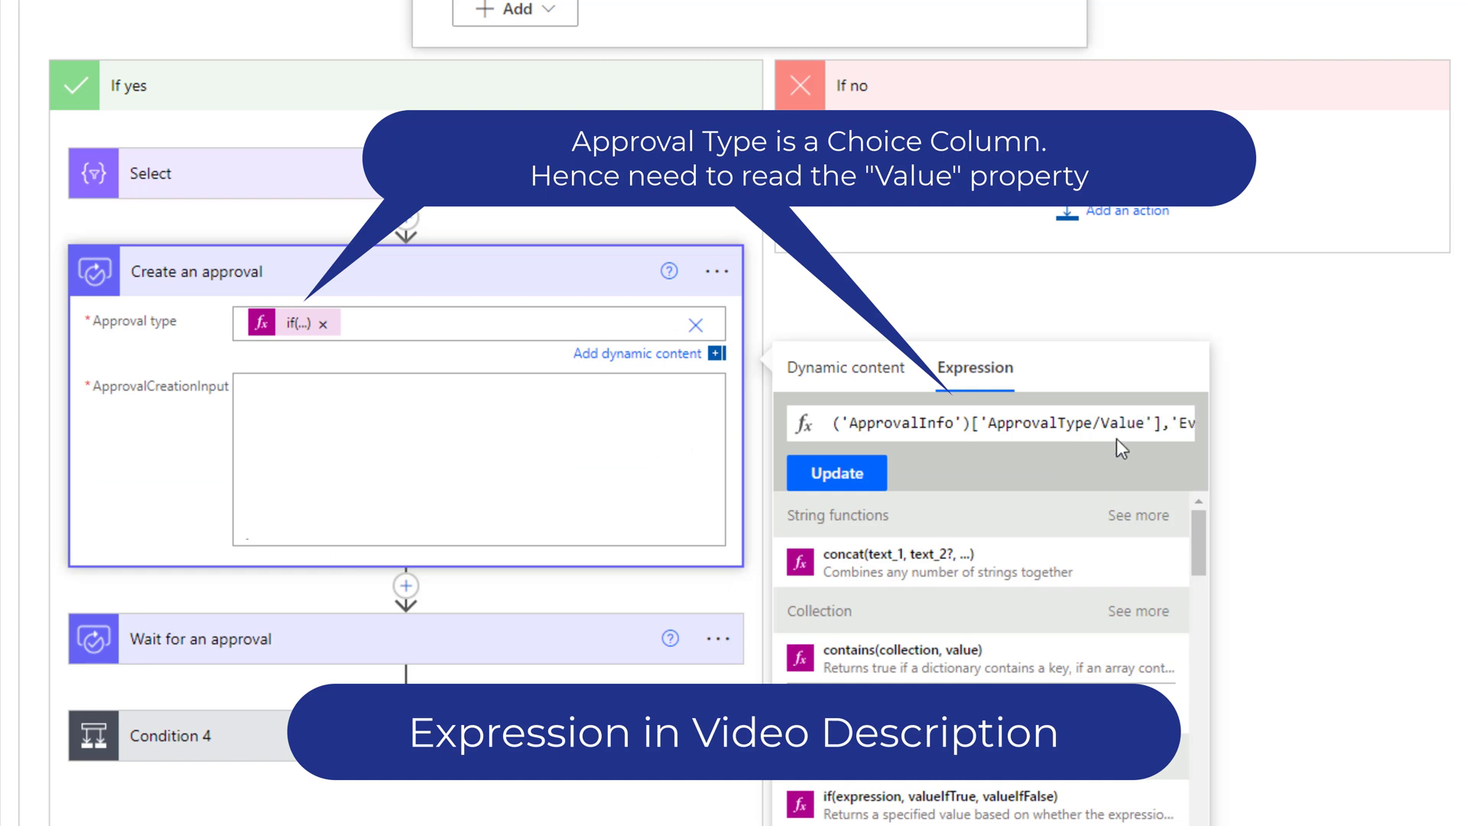
{"action": "left_click", "coordinate": [827, 476]}
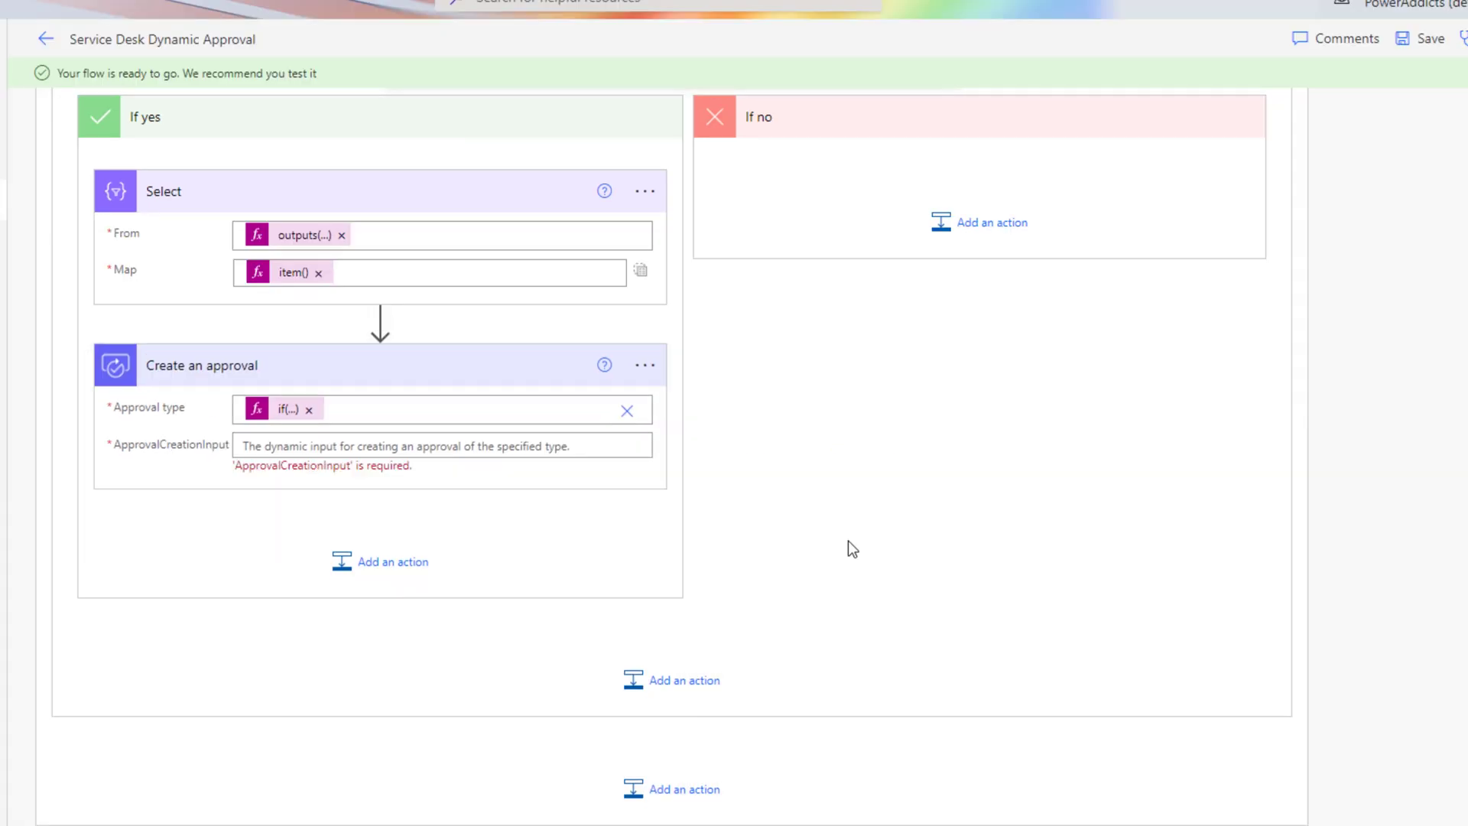
Step: Paste JSON into ApprovalCreationInput with a Request Type Value Approval title, empty assignedTo, and enableNotifications and enableReassignment set to true
{"action": "left_click", "coordinate": [326, 445]}
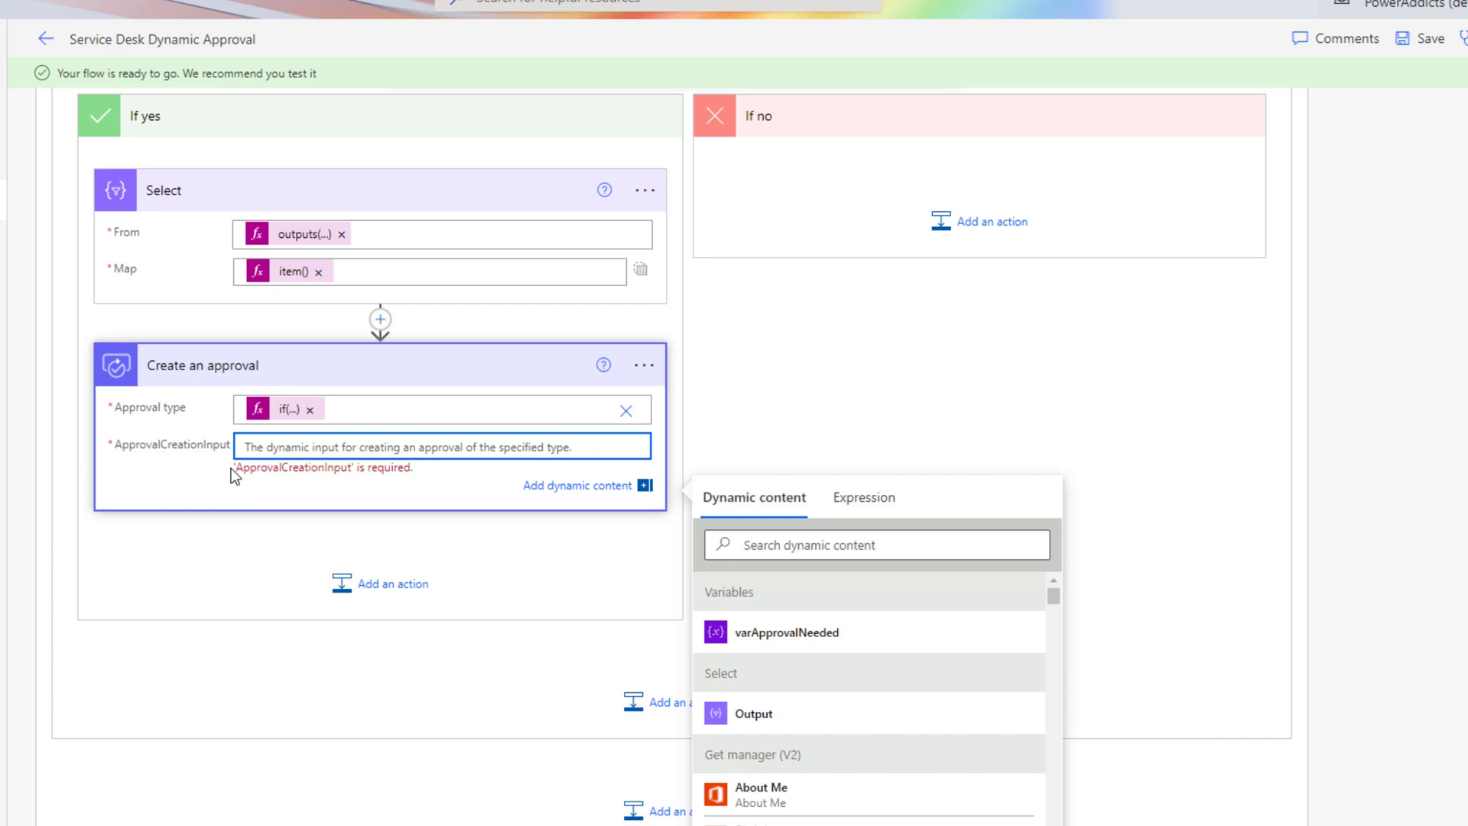
{"action": "key", "text": "ctrl+v"}
{"action": "left_click", "coordinate": [763, 492]}
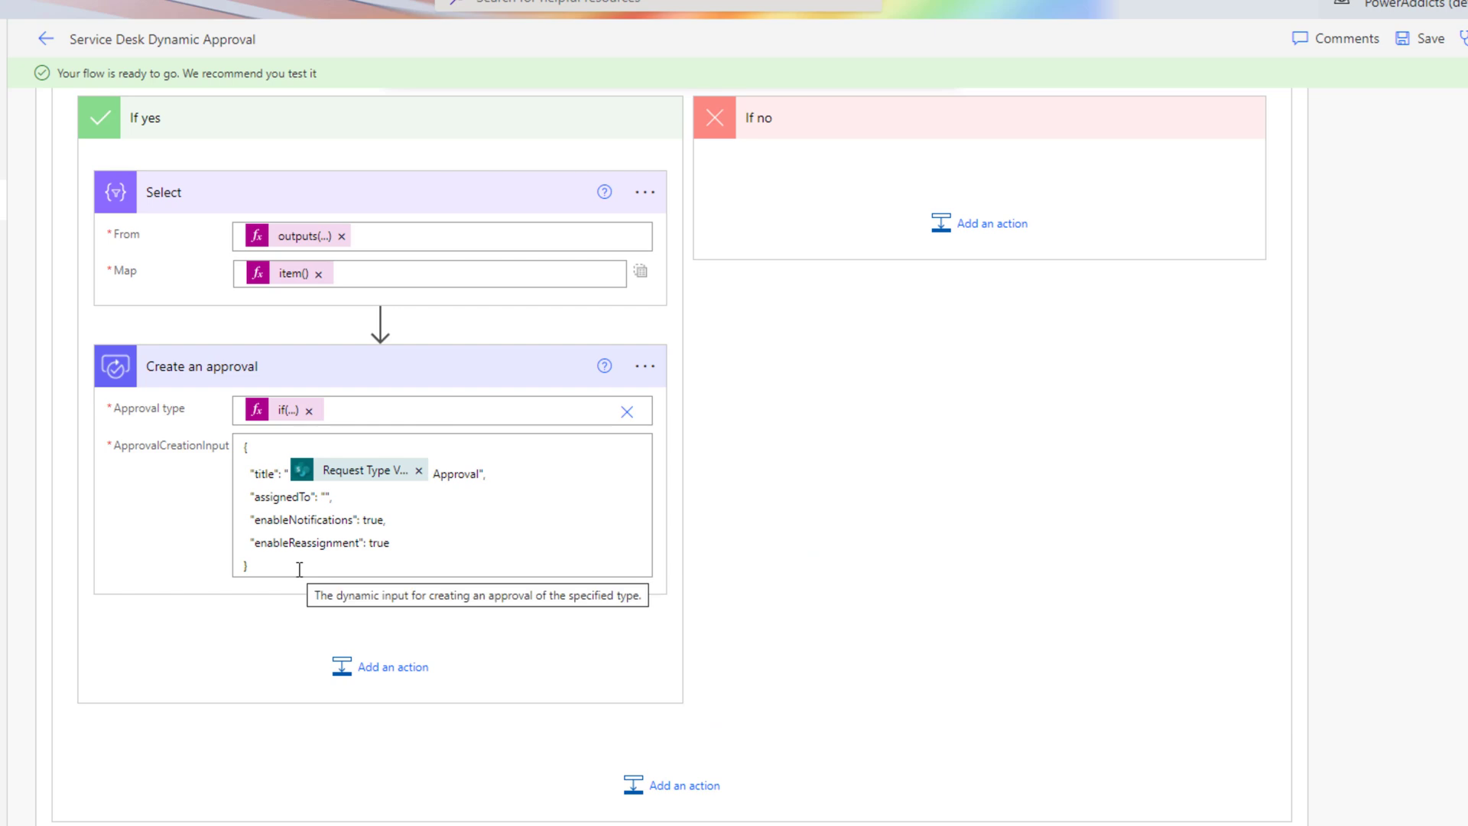
{"action": "double_click", "coordinate": [281, 497]}
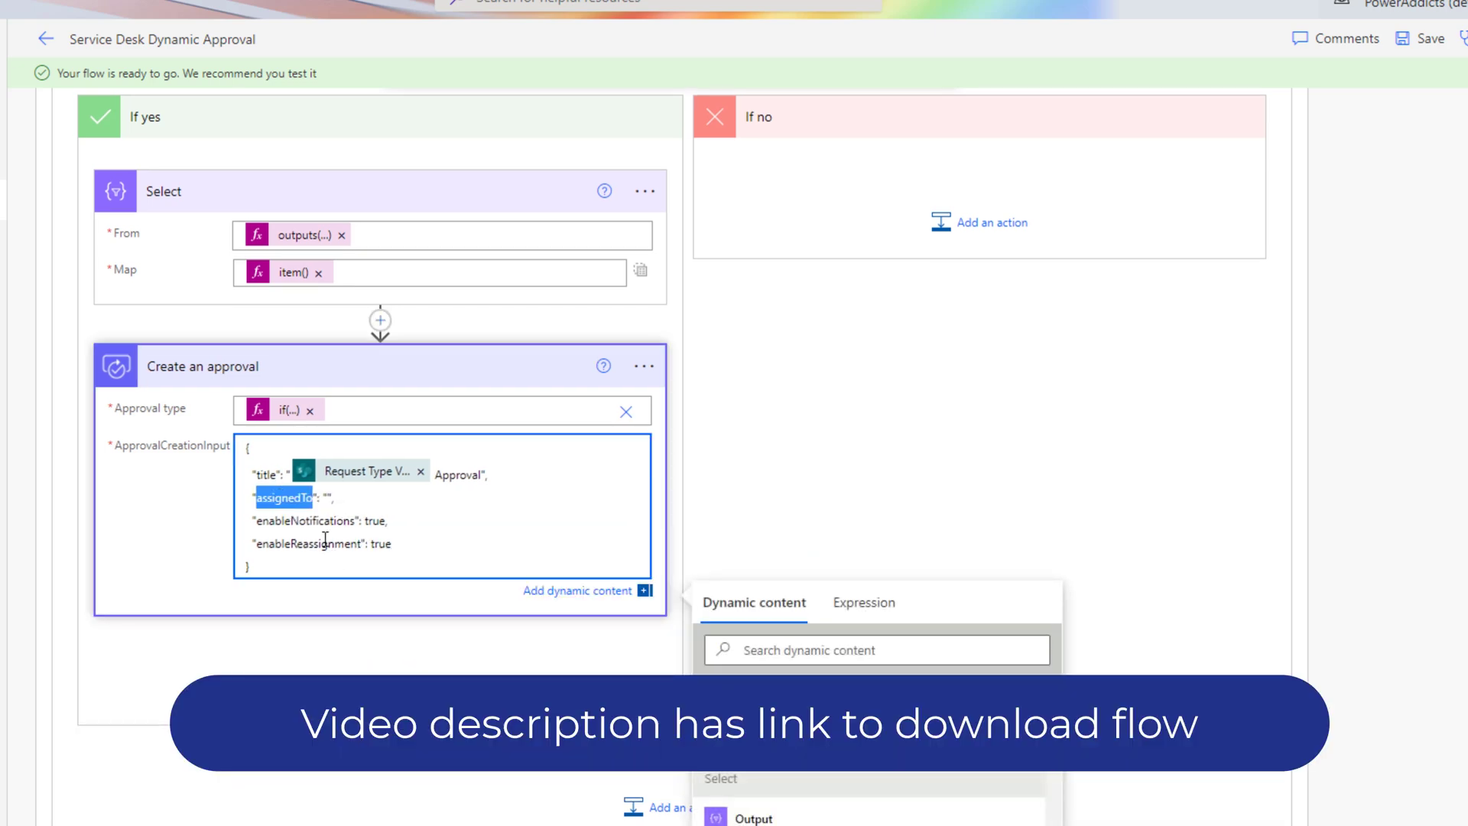
{"action": "double_click", "coordinate": [324, 522]}
{"action": "double_click", "coordinate": [349, 543]}
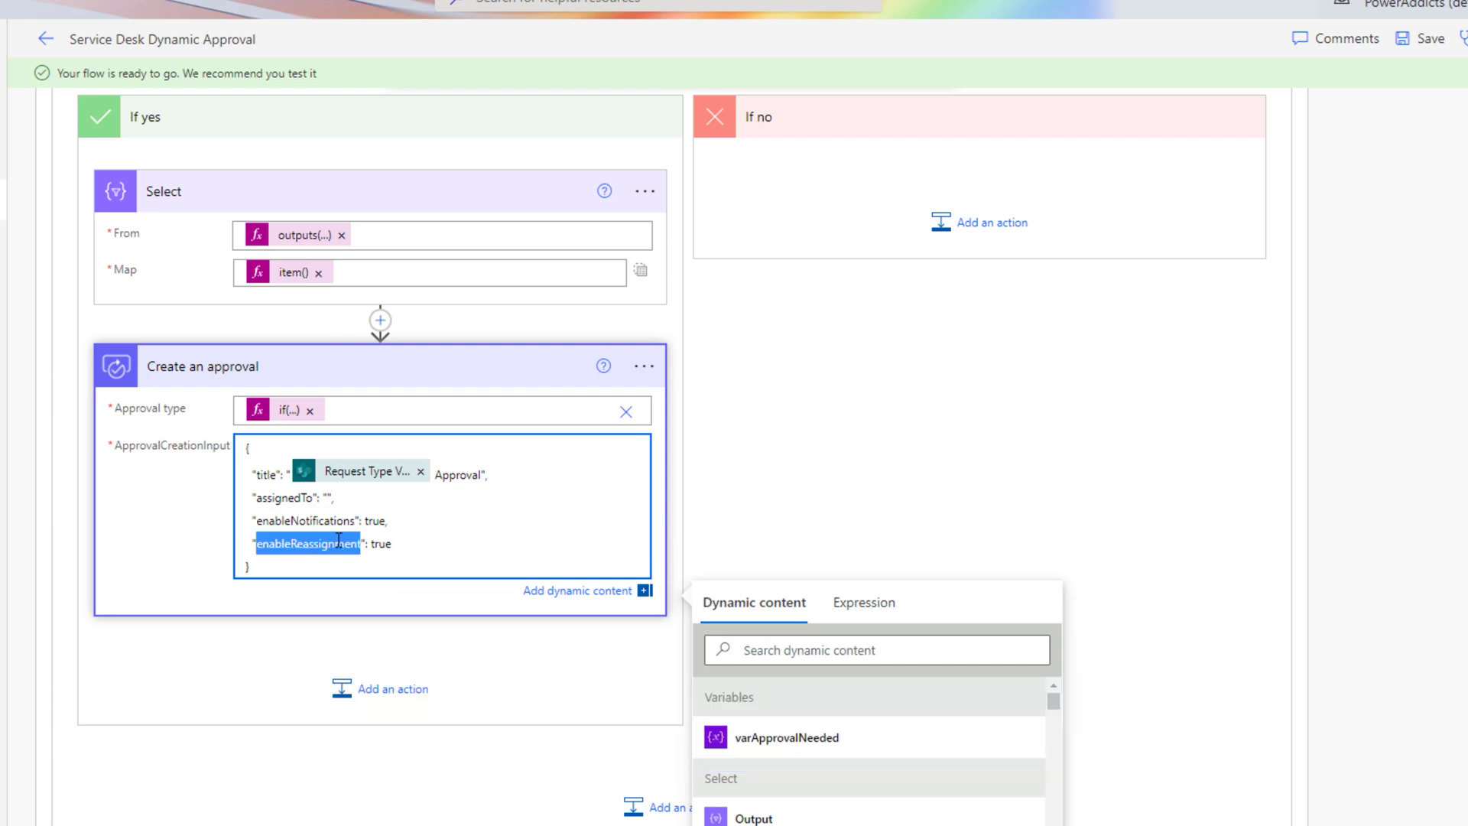
Step: Fill the empty assignedTo value with the expression join(body('Select'),';'), using the output of the Select action
{"action": "left_click", "coordinate": [431, 543]}
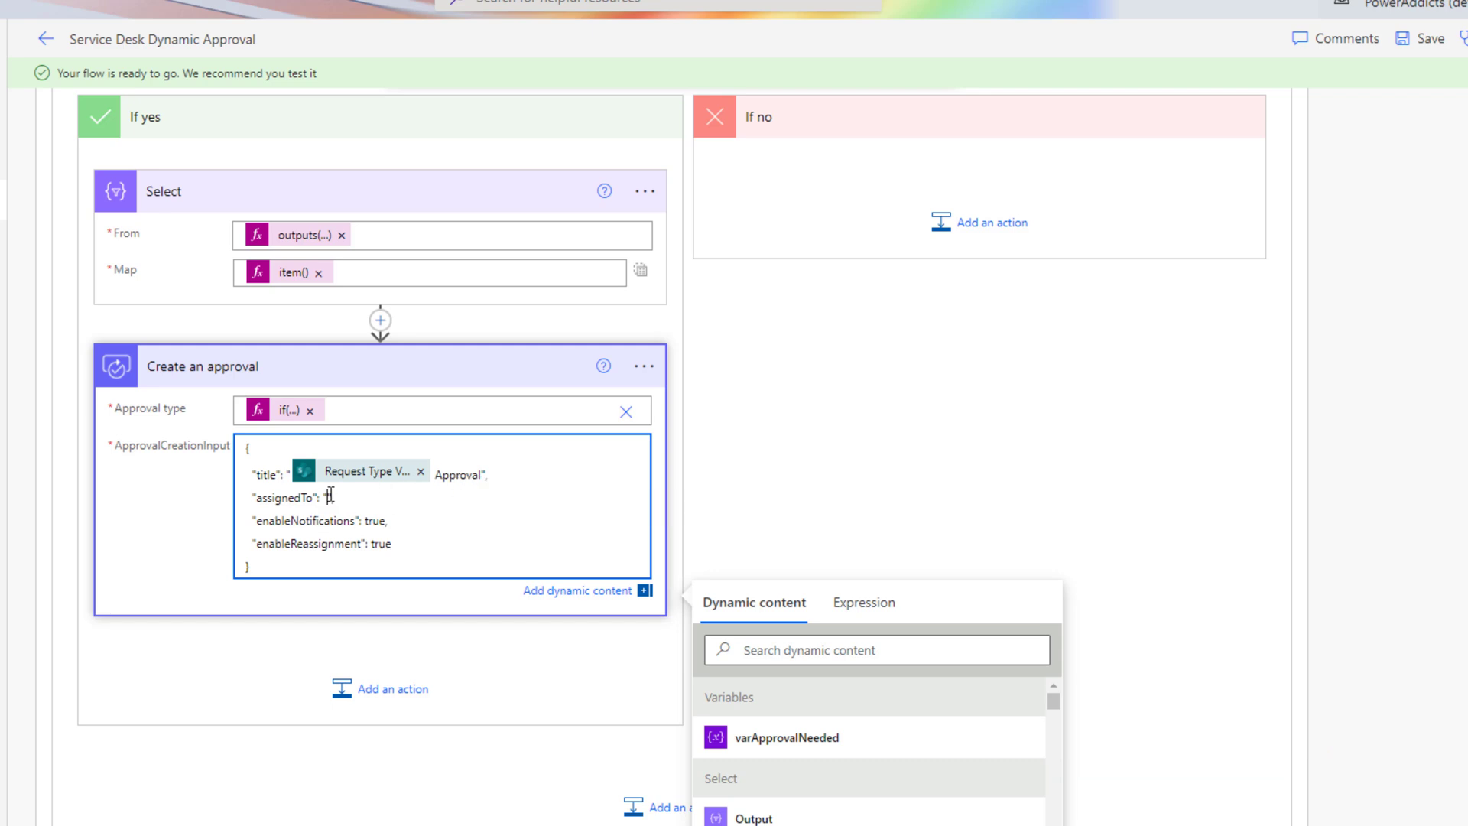
{"action": "scroll", "coordinate": [175, 324], "scroll_direction": "up", "scroll_amount": 2}
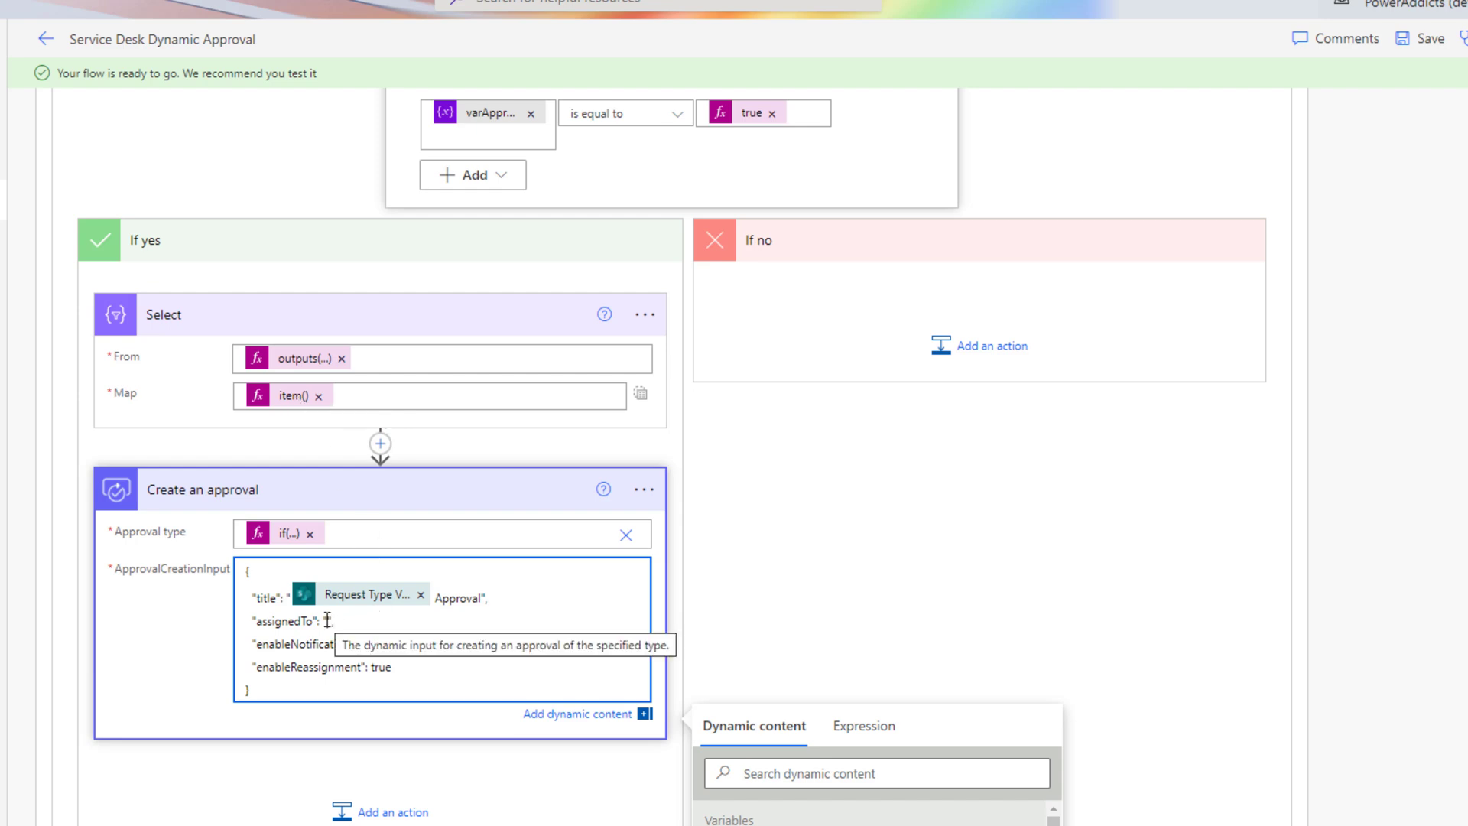
{"action": "scroll", "coordinate": [727, 592], "scroll_direction": "down", "scroll_amount": 2}
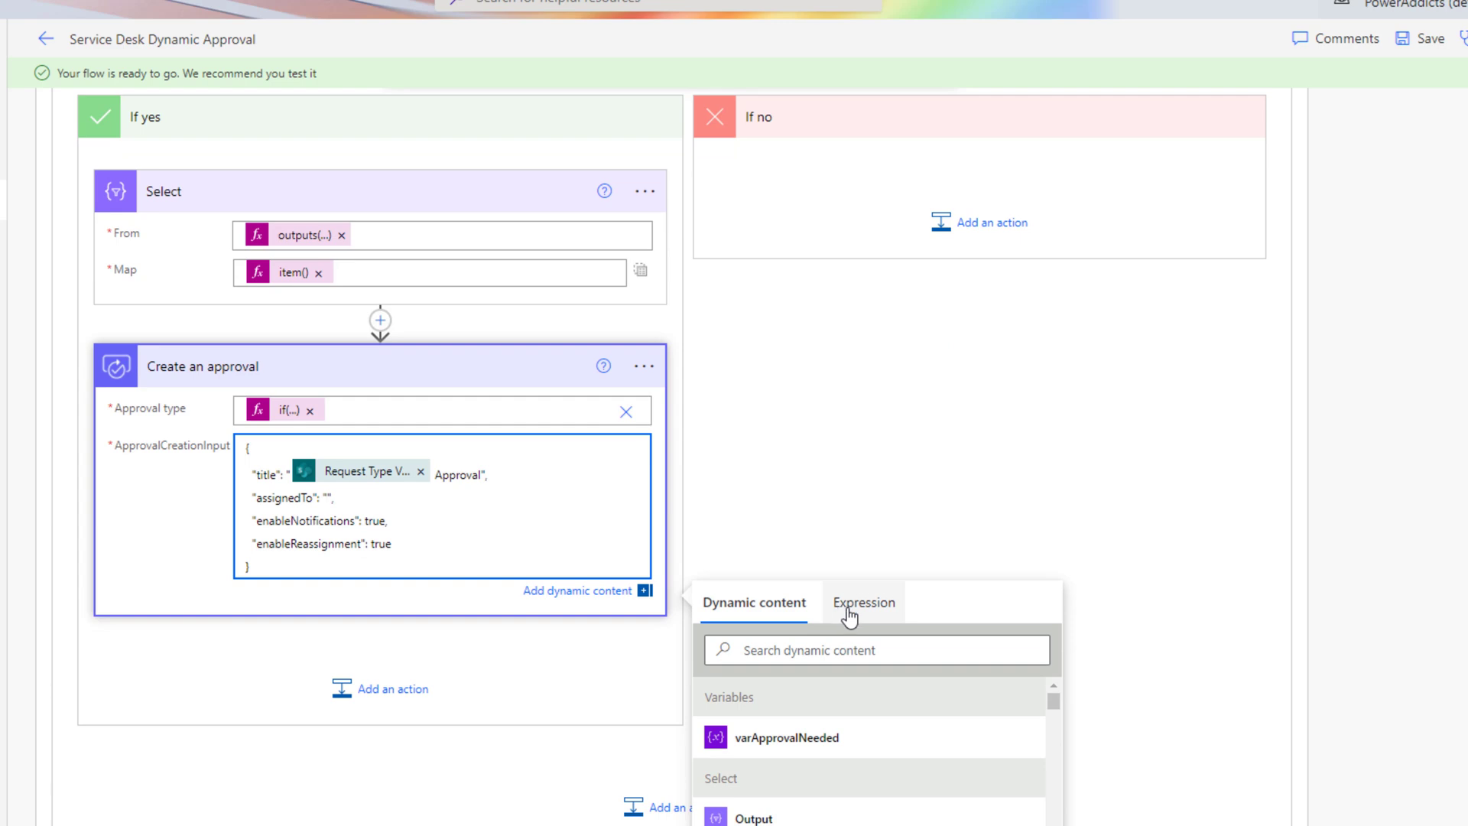
{"action": "left_click", "coordinate": [847, 609]}
{"action": "type", "text": "join"}
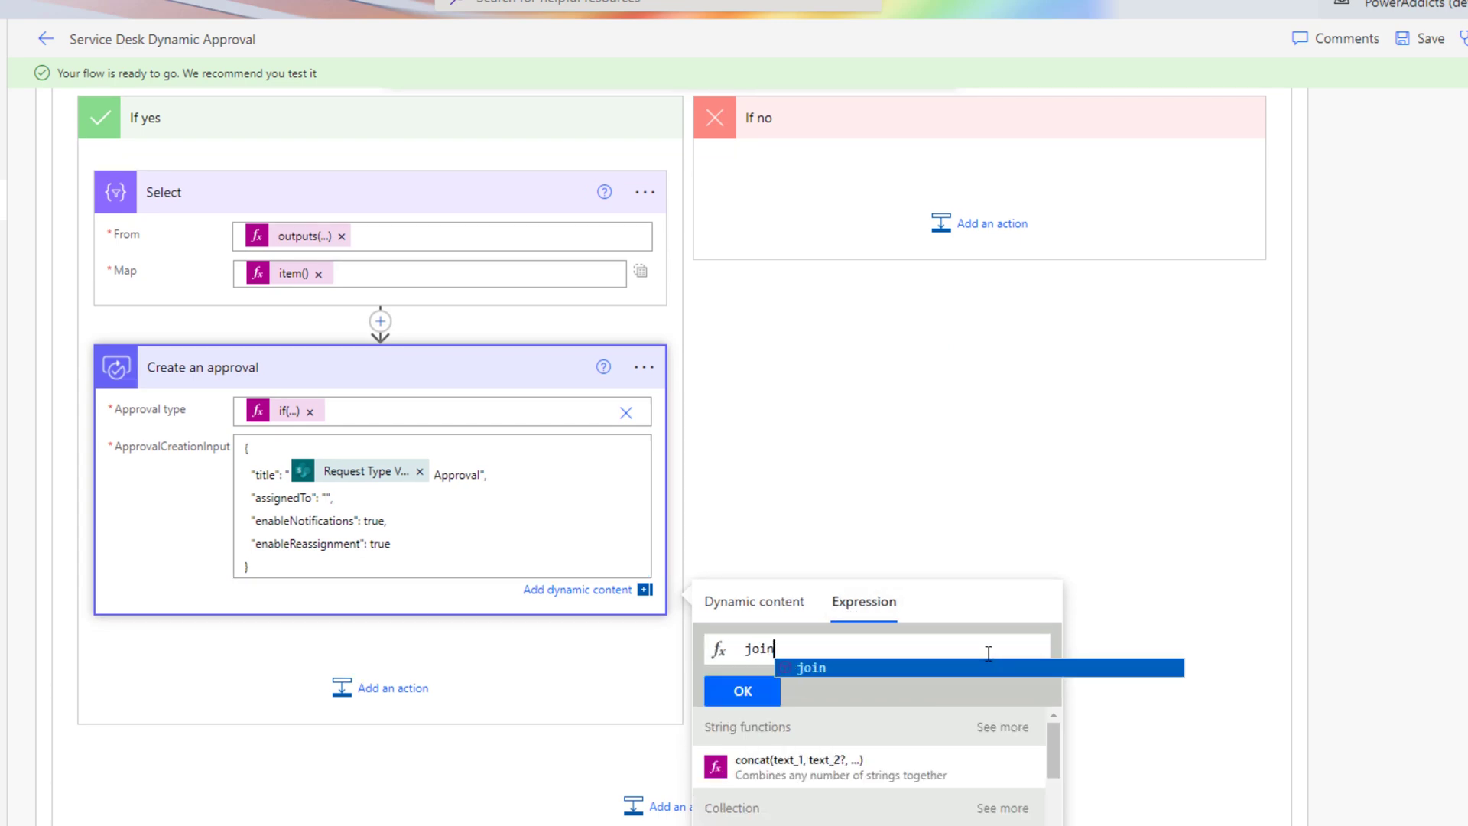
{"action": "type", "text": "("}
{"action": "left_click", "coordinate": [736, 616]}
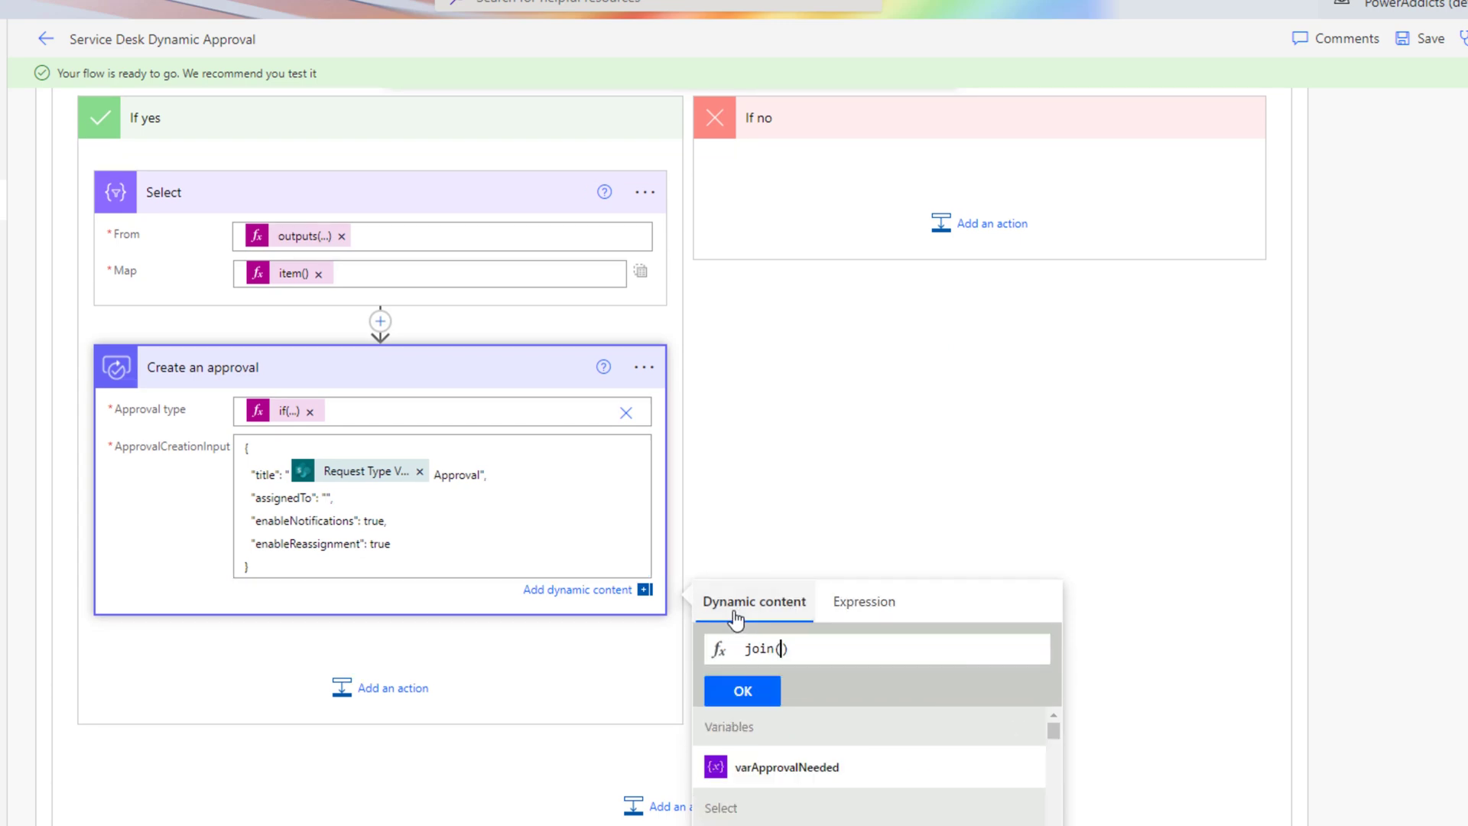
{"action": "scroll", "coordinate": [831, 682], "scroll_direction": "down", "scroll_amount": 2}
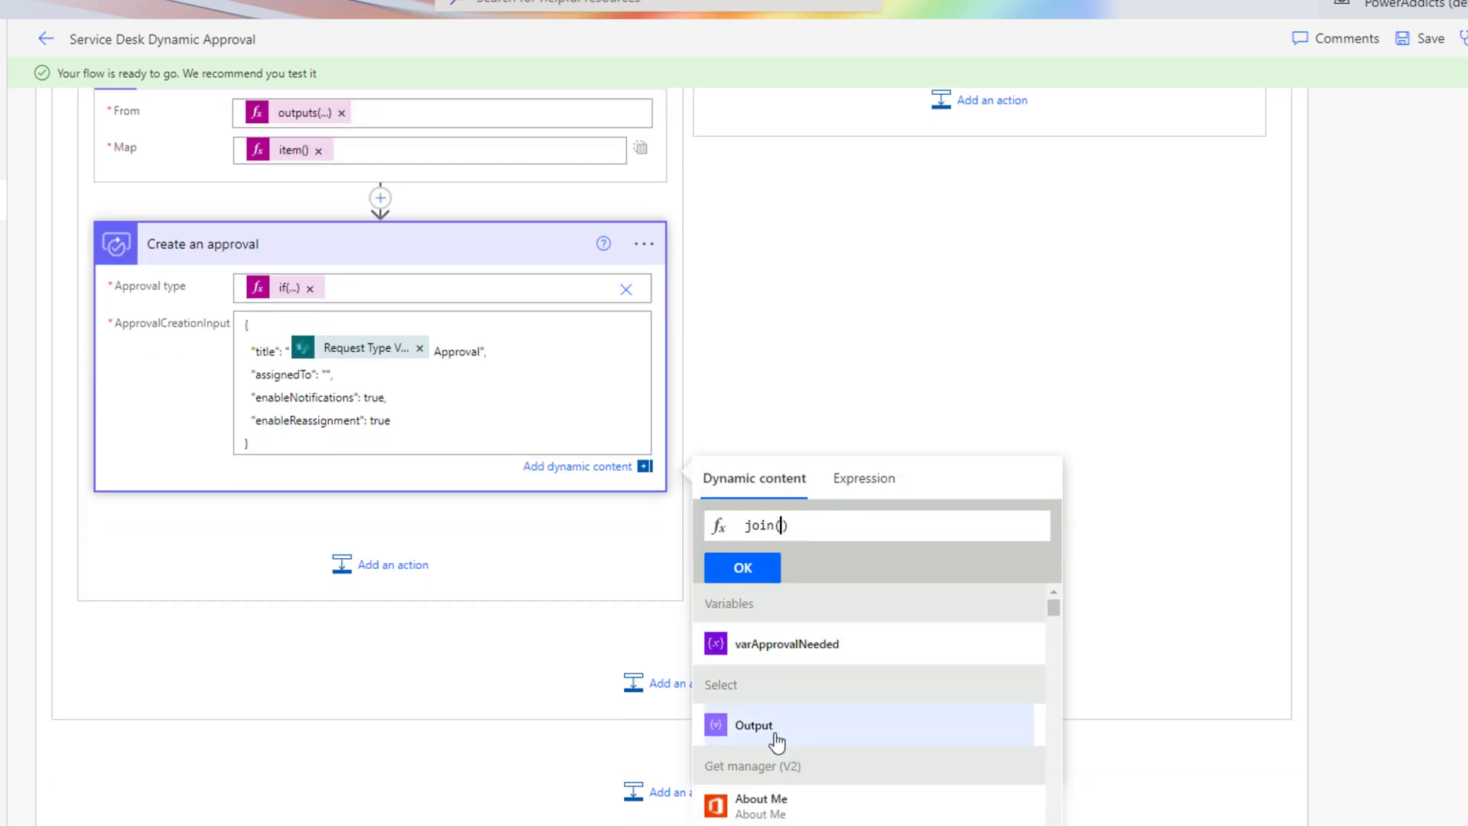
{"action": "left_click", "coordinate": [777, 740]}
{"action": "type", "text": ",';"}
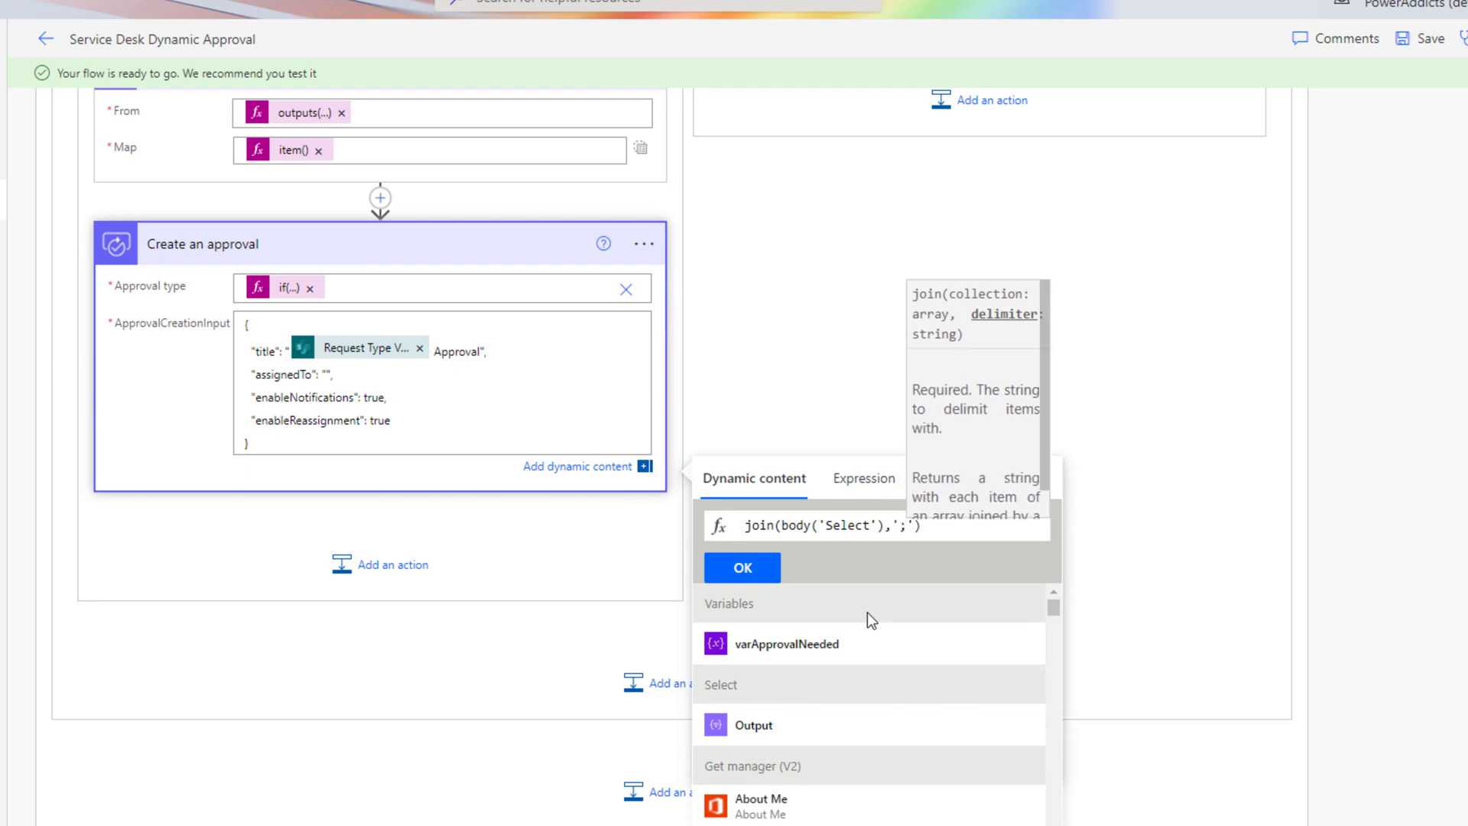
{"action": "left_click", "coordinate": [741, 575]}
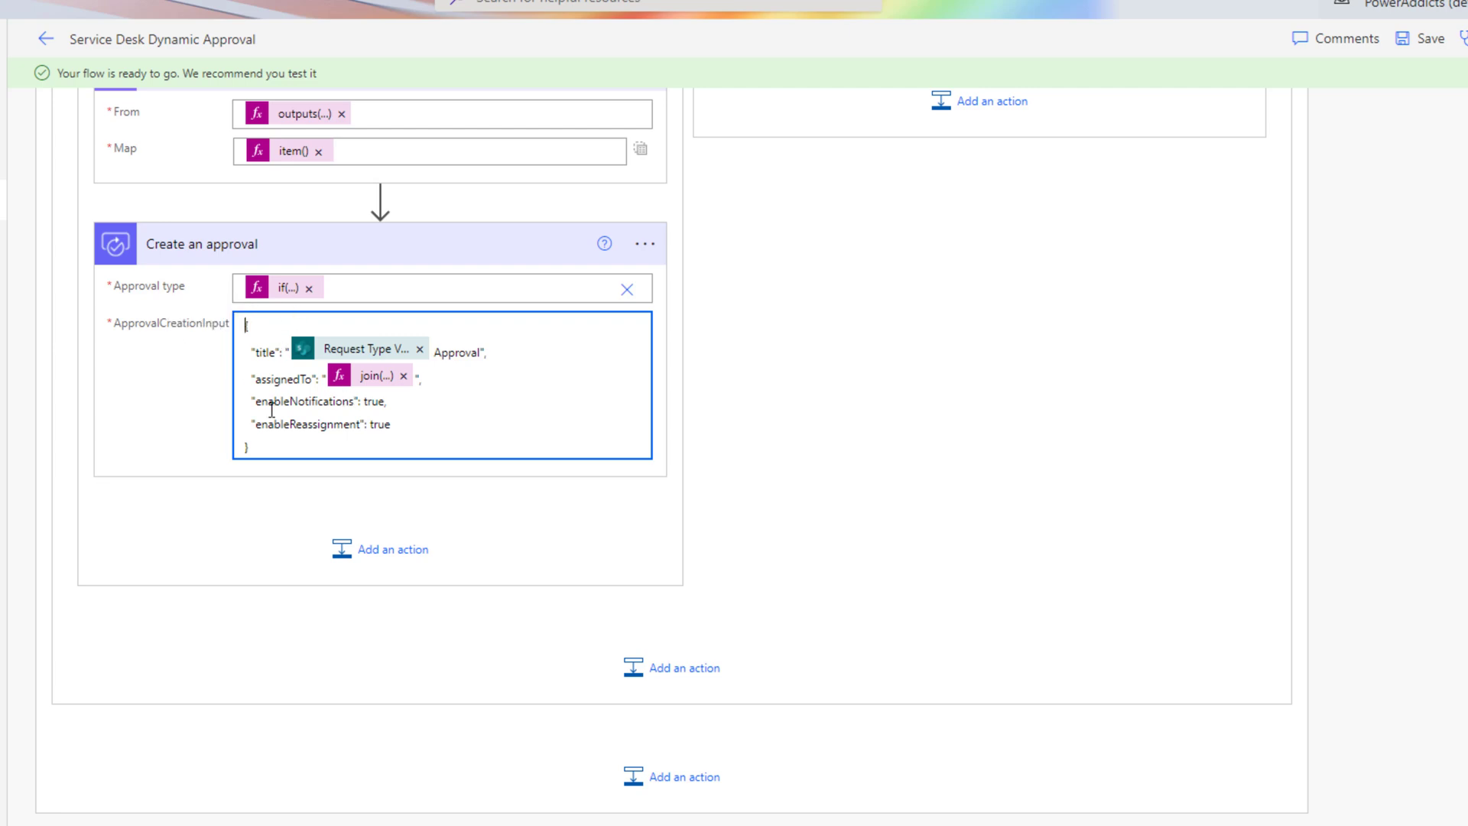
Step: Add a 'Wait for an approval' action after Create an approval in the If yes branch
{"action": "left_click", "coordinate": [282, 323]}
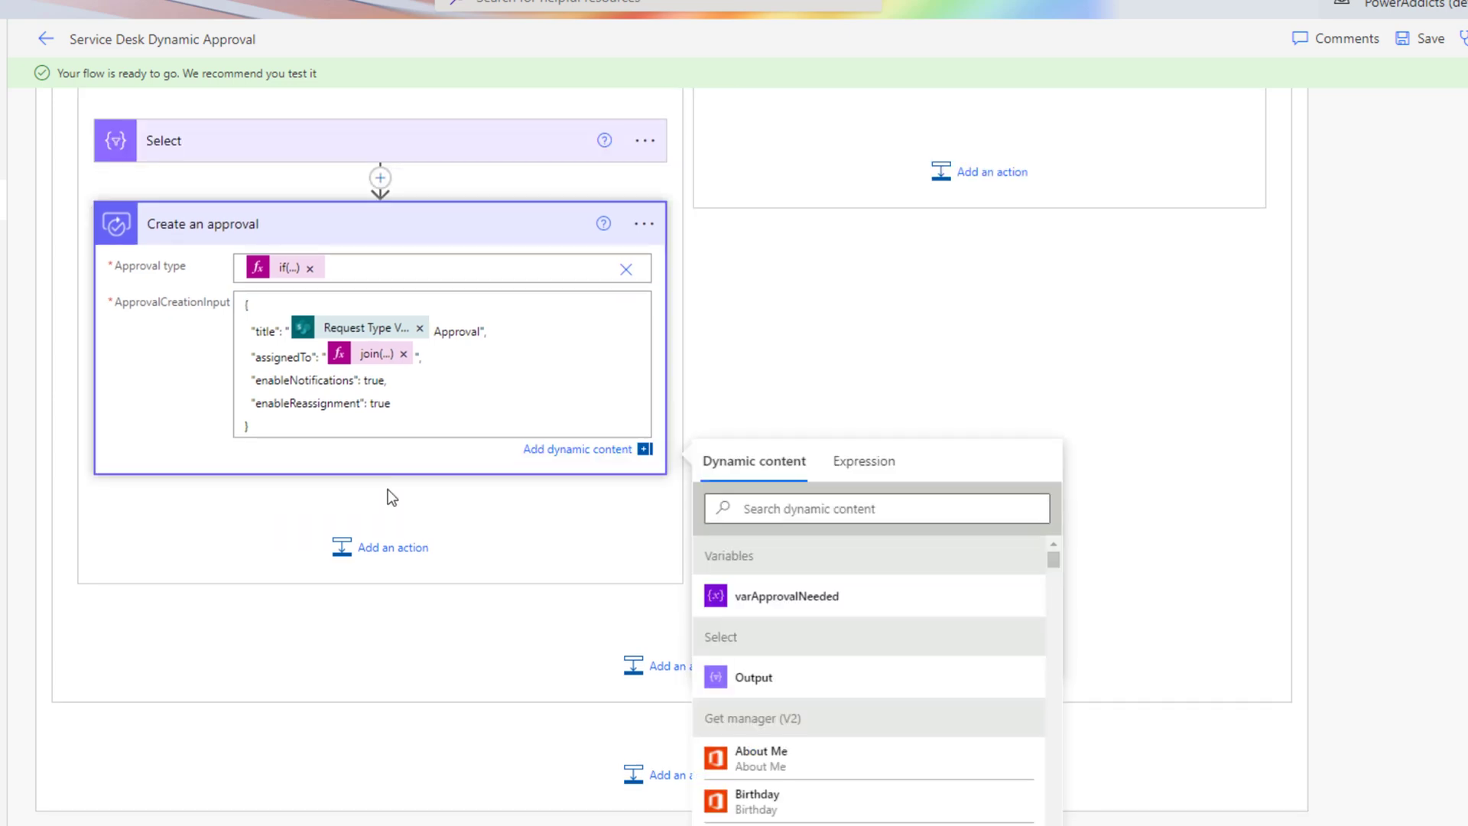
{"action": "left_click", "coordinate": [349, 567]}
{"action": "type", "text": "wait"}
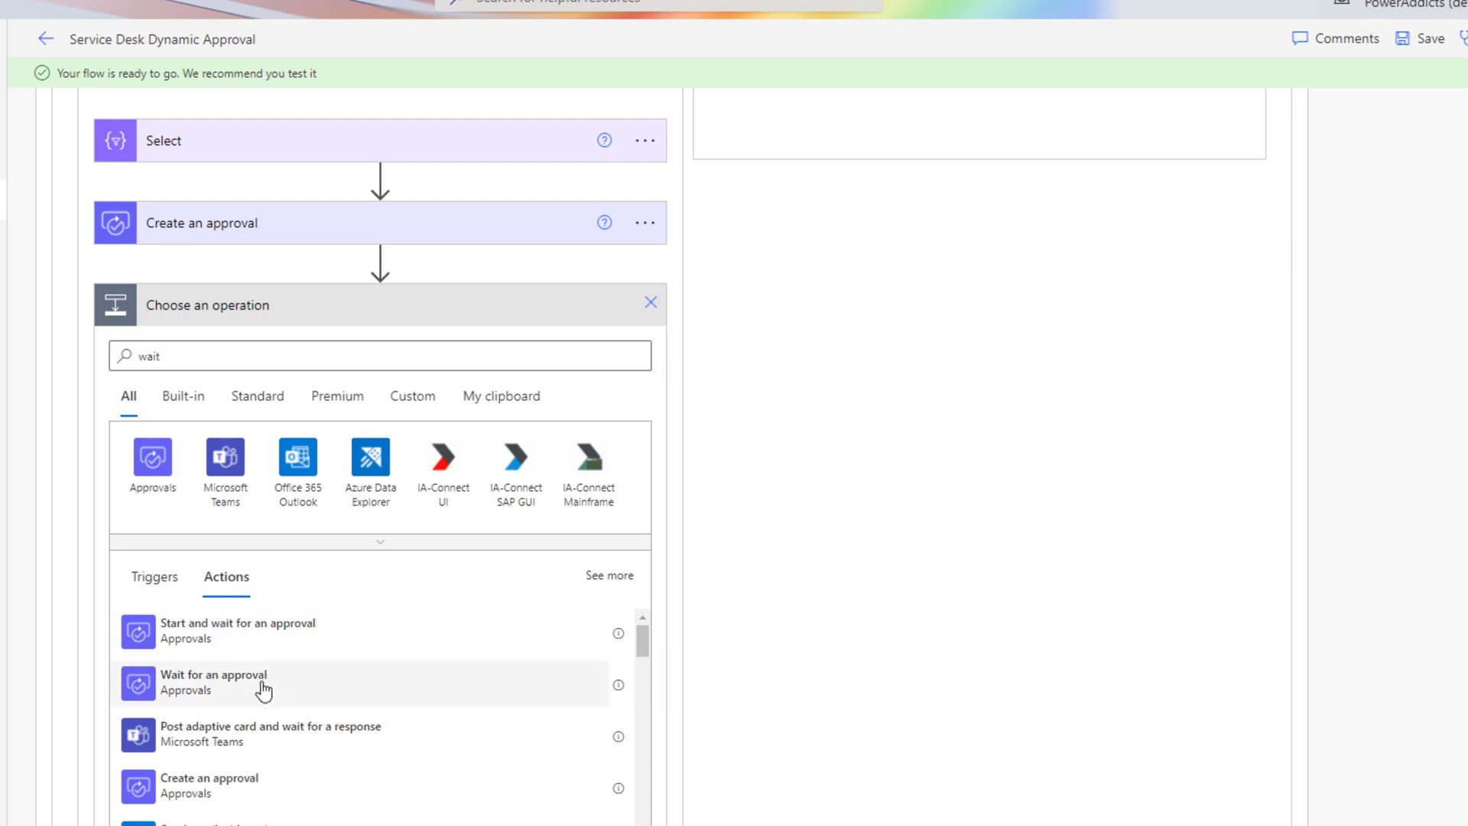
{"action": "left_click", "coordinate": [262, 684]}
Step: Set the Approval ID of Wait for an approval to the expression outputs('Create_an_approval')['body/name']
{"action": "left_click", "coordinate": [304, 451]}
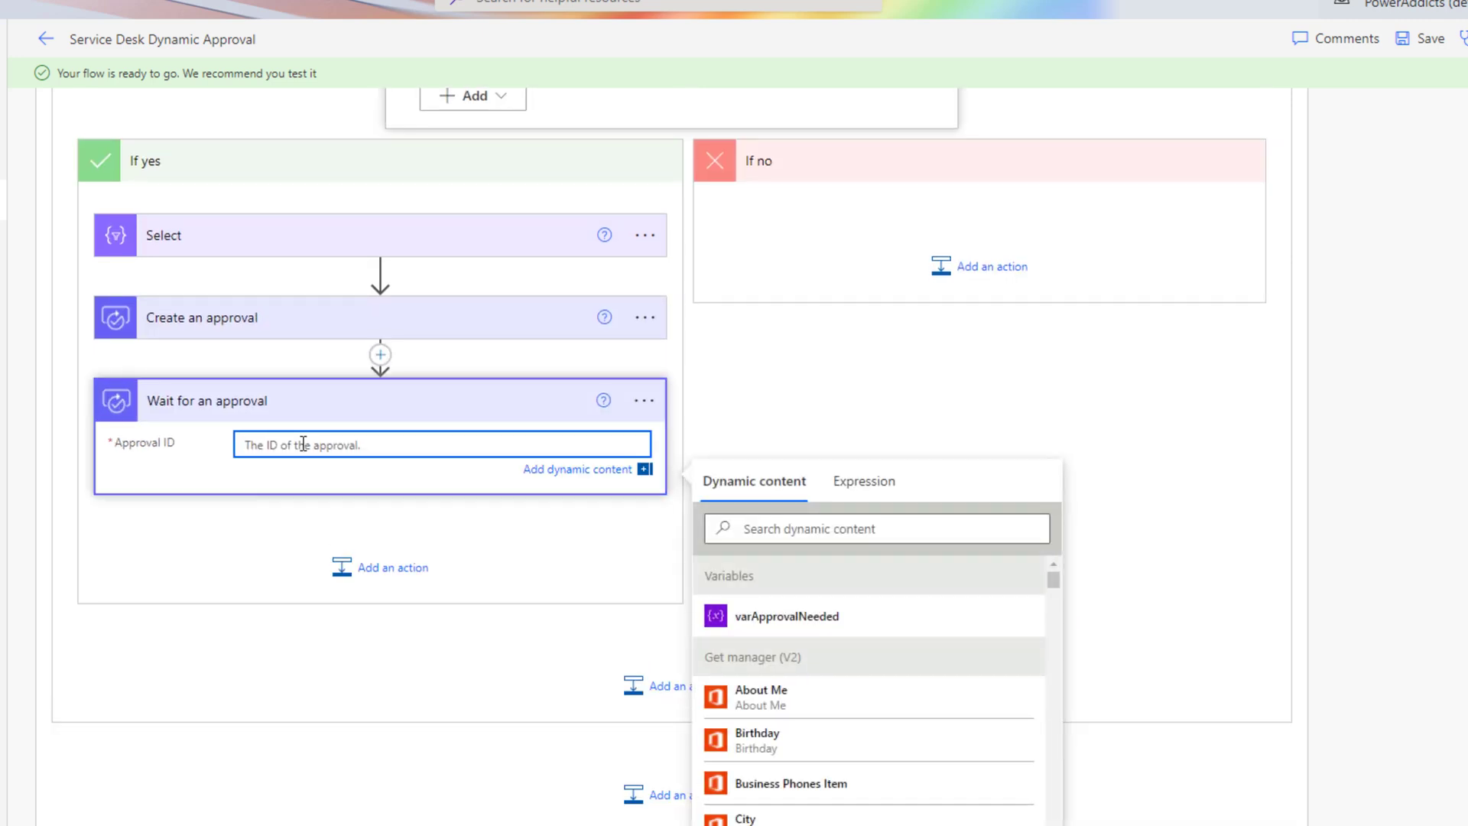
{"action": "left_click", "coordinate": [202, 317]}
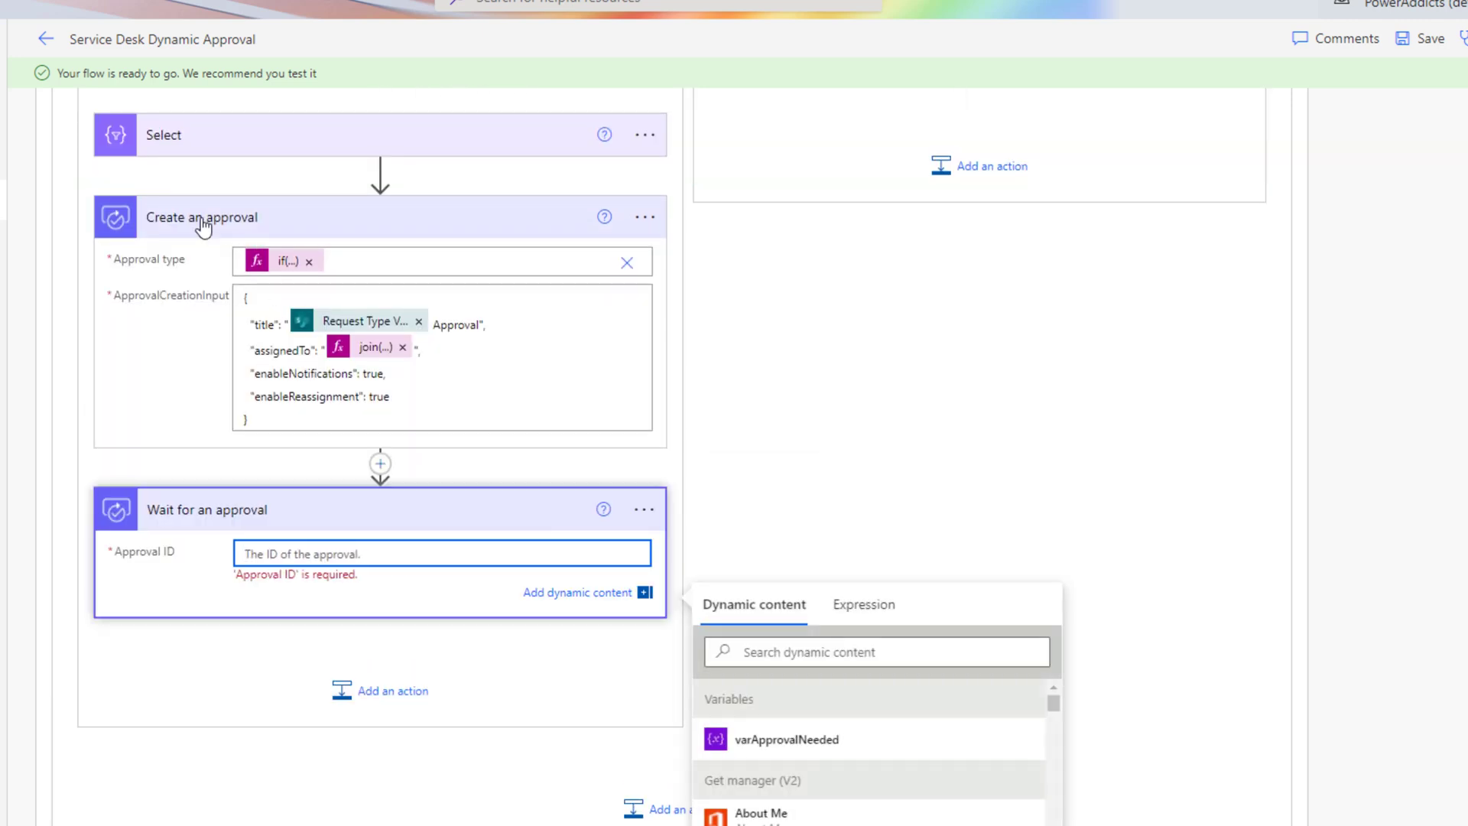
{"action": "left_click", "coordinate": [848, 608]}
{"action": "type", "text": "o"}
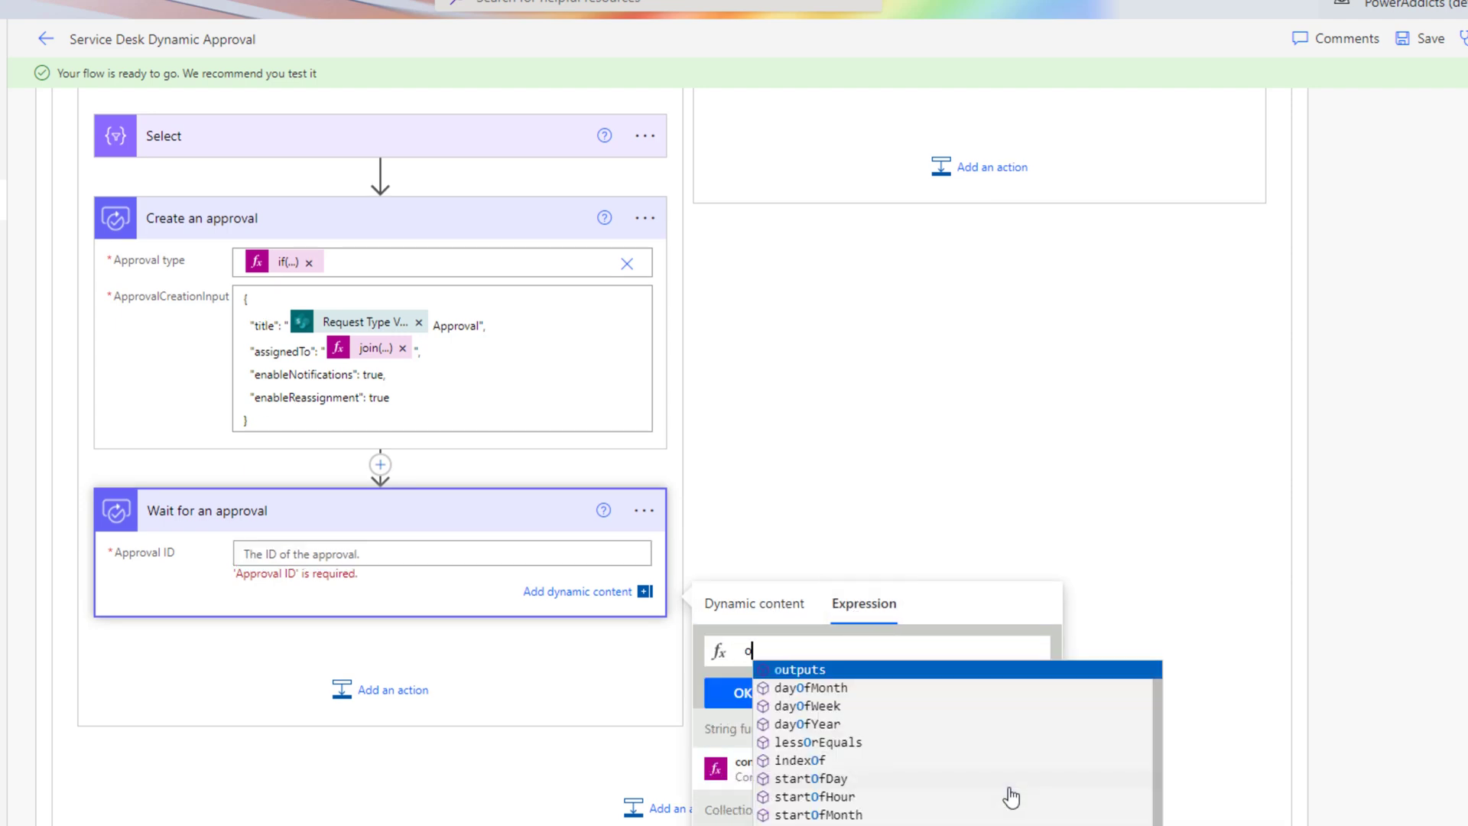
{"action": "type", "text": "utputs("}
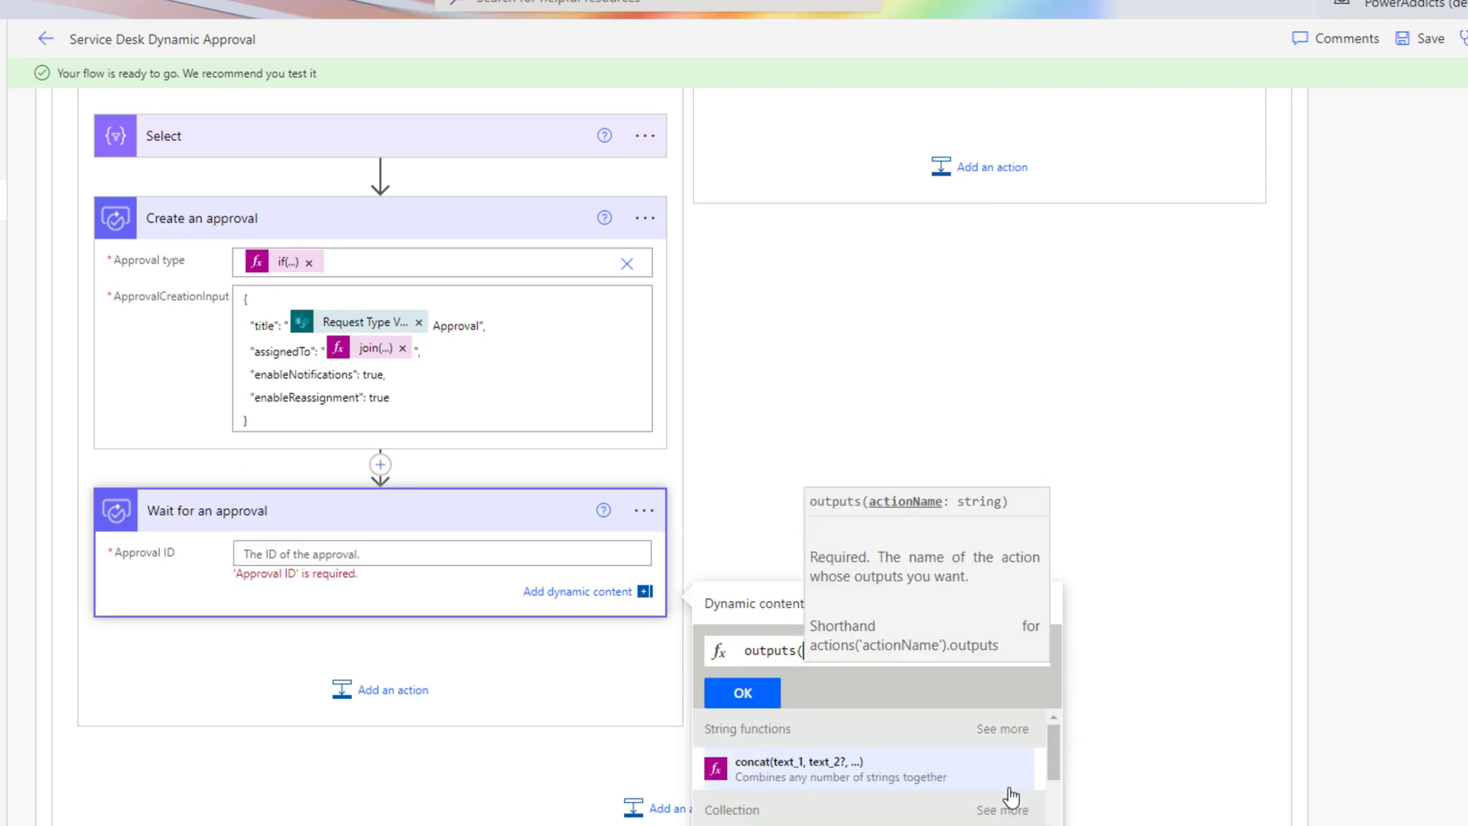
{"action": "type", "text": "'Create"}
{"action": "type", "text": "_a"}
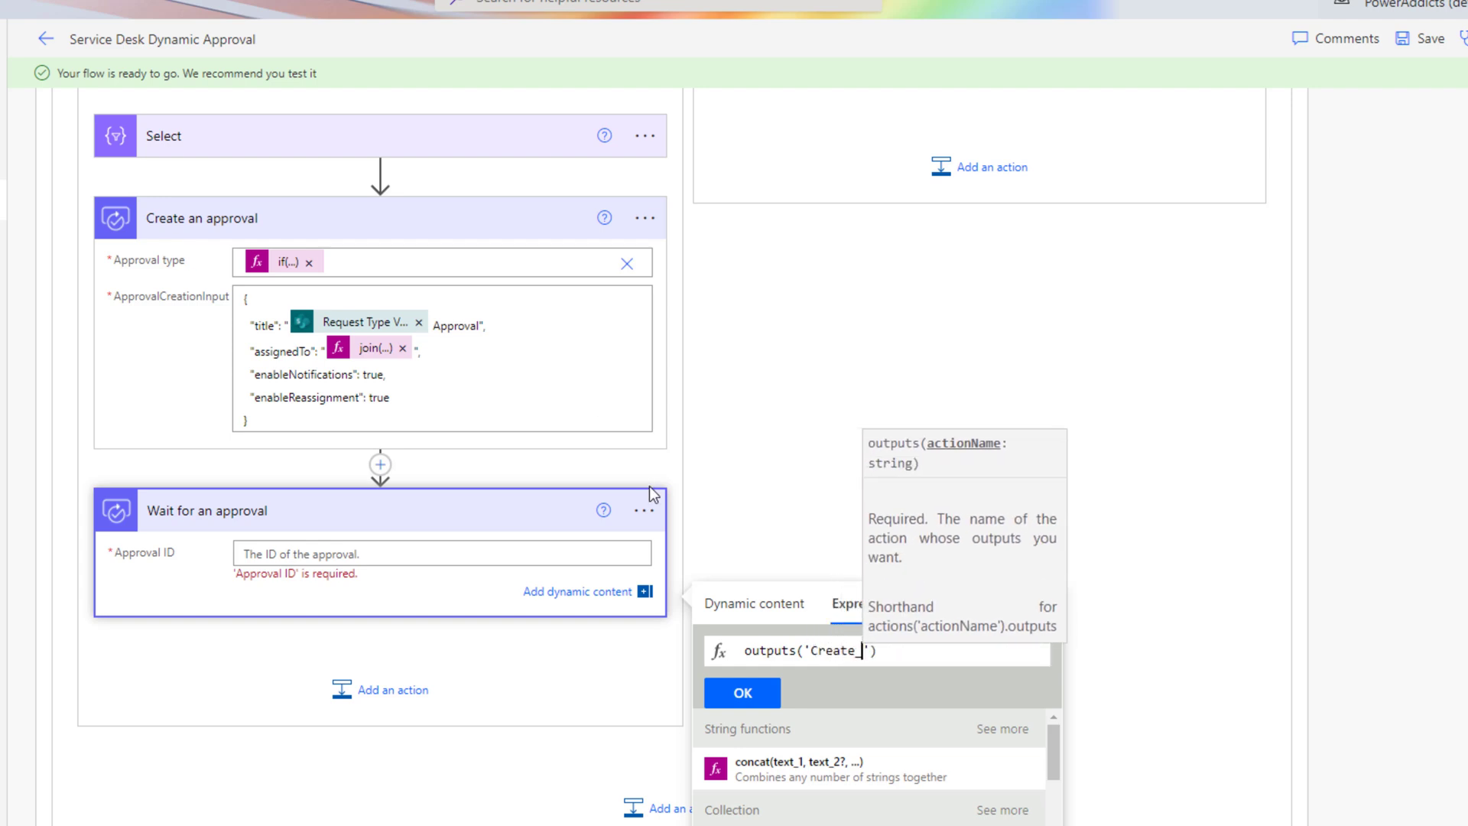
{"action": "type", "text": "n_approval')['"}
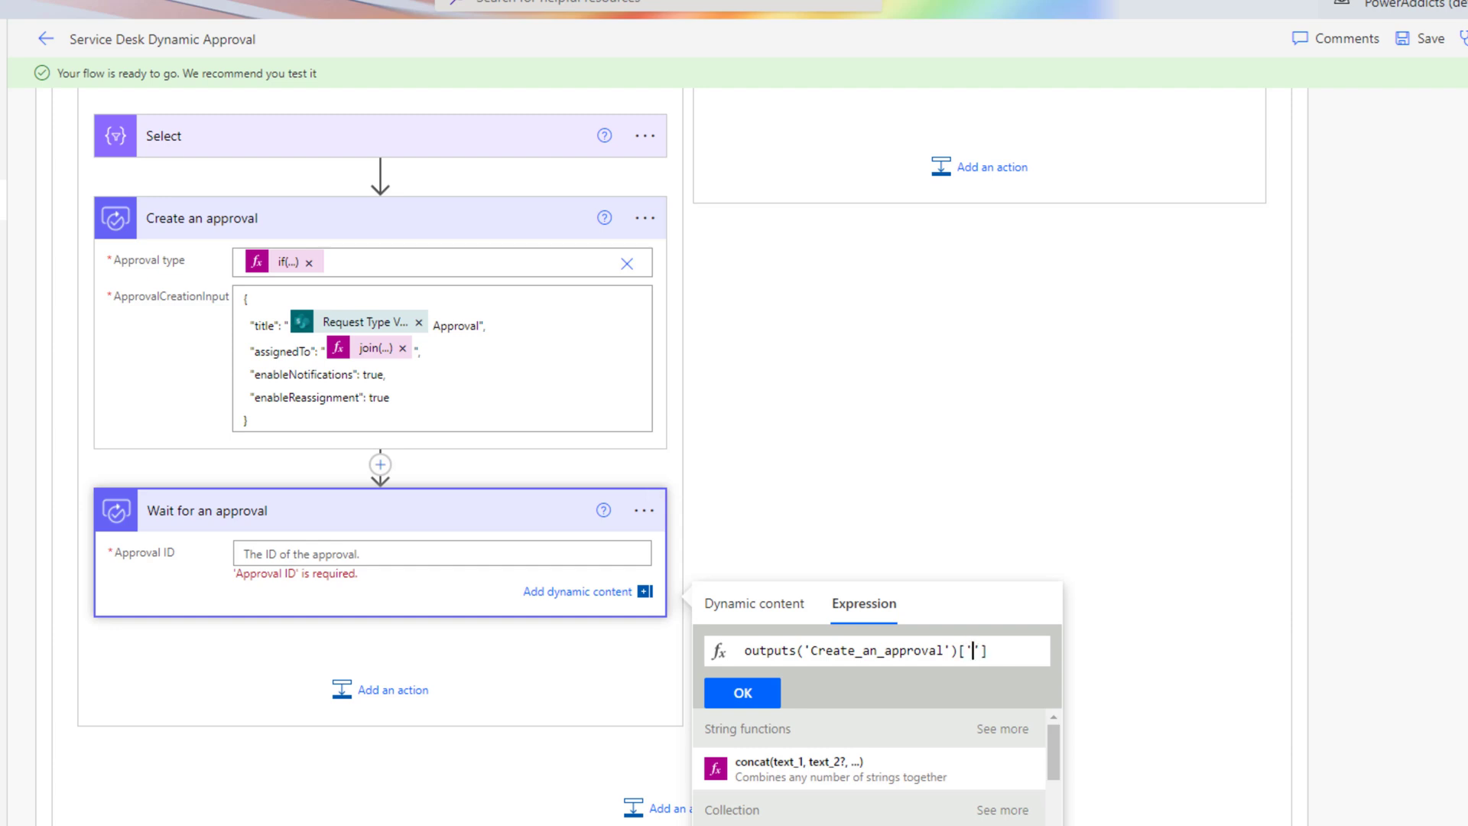
{"action": "type", "text": "body/name"}
{"action": "left_click", "coordinate": [742, 693]}
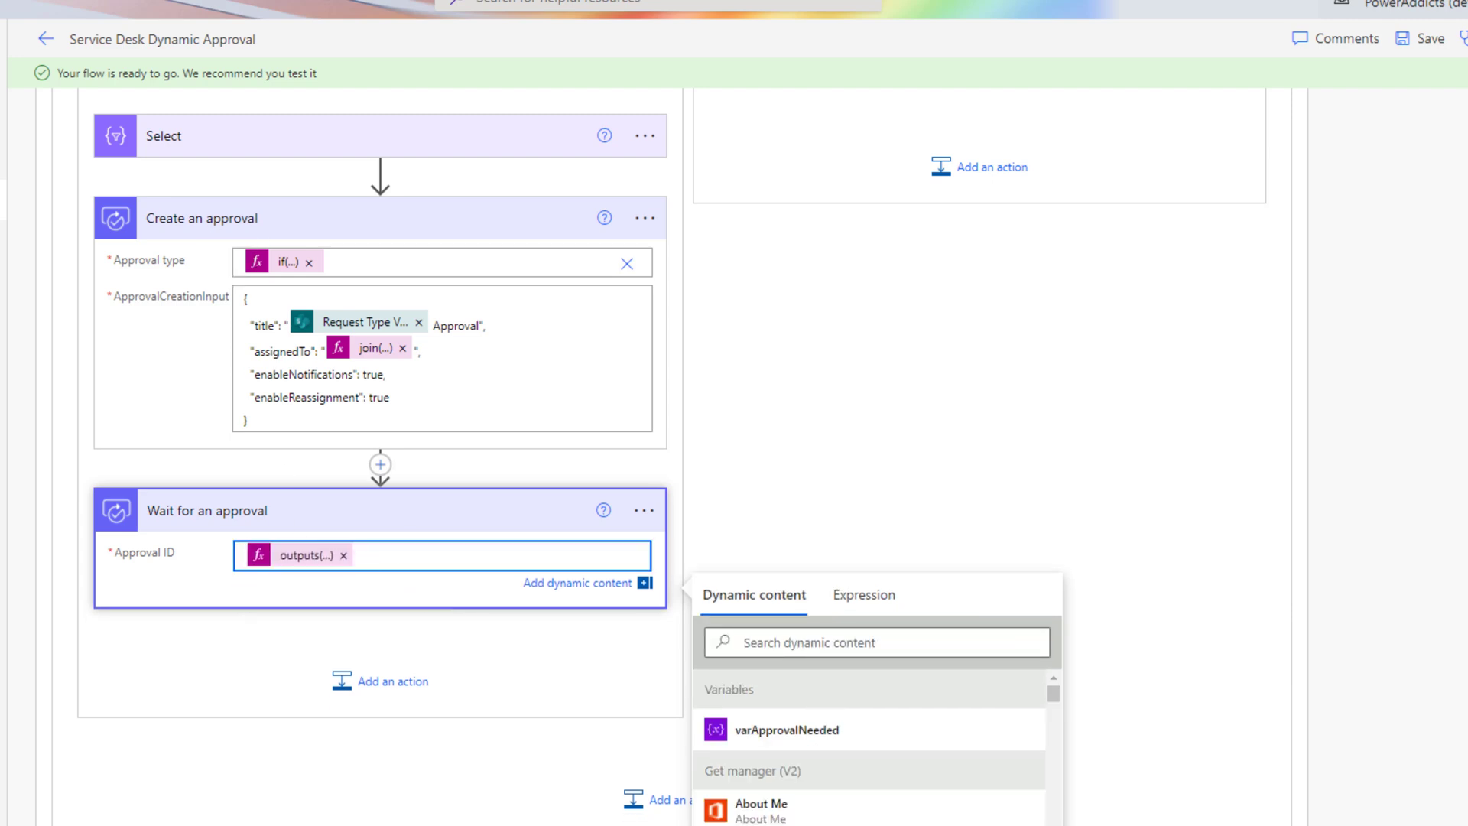
Step: Add a Condition after Wait for an approval and use that approval's Outcome as its first value
{"action": "left_click", "coordinate": [377, 679]}
{"action": "type", "text": "condition"}
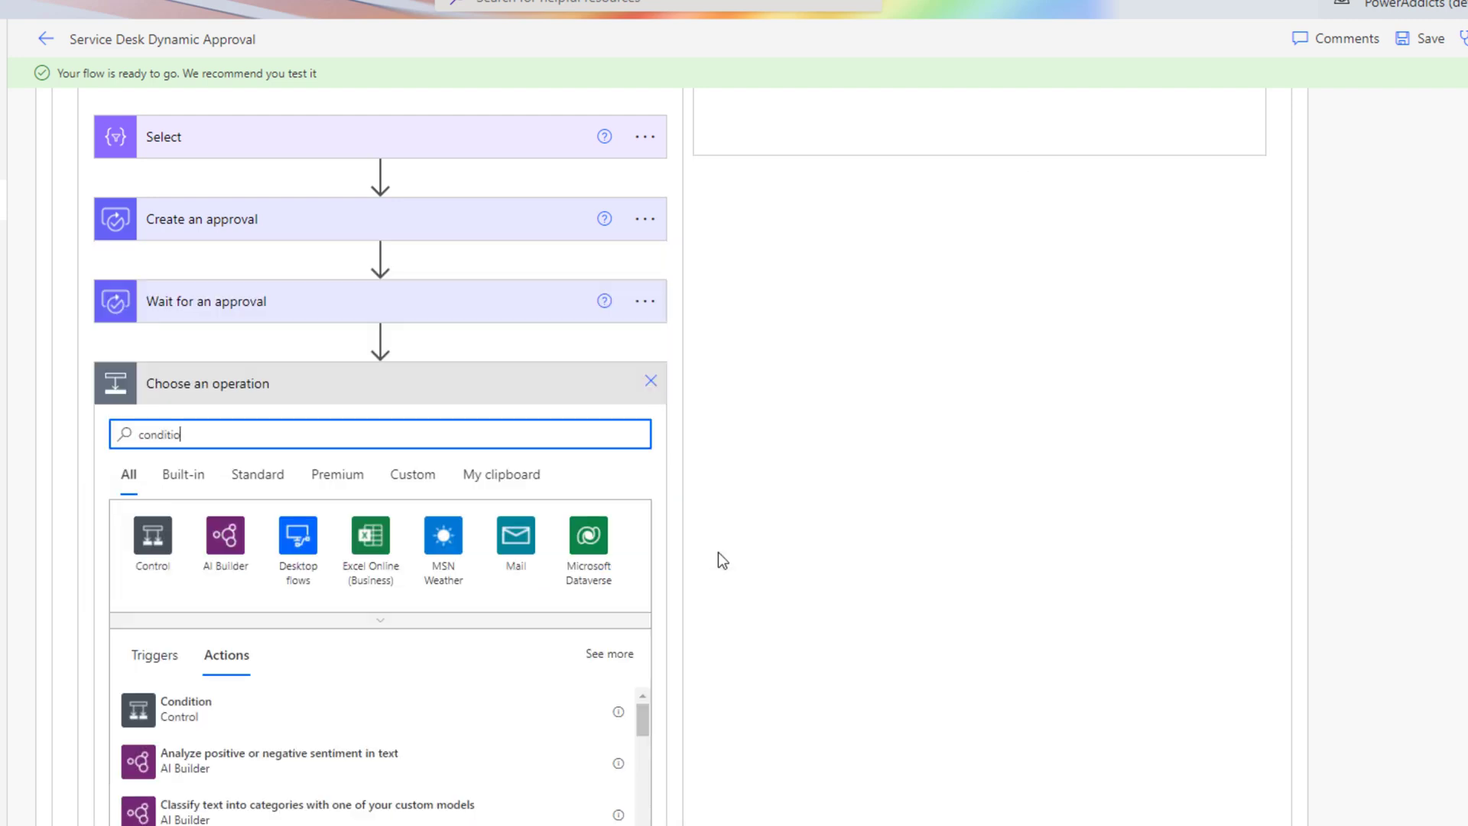
{"action": "left_click", "coordinate": [233, 692]}
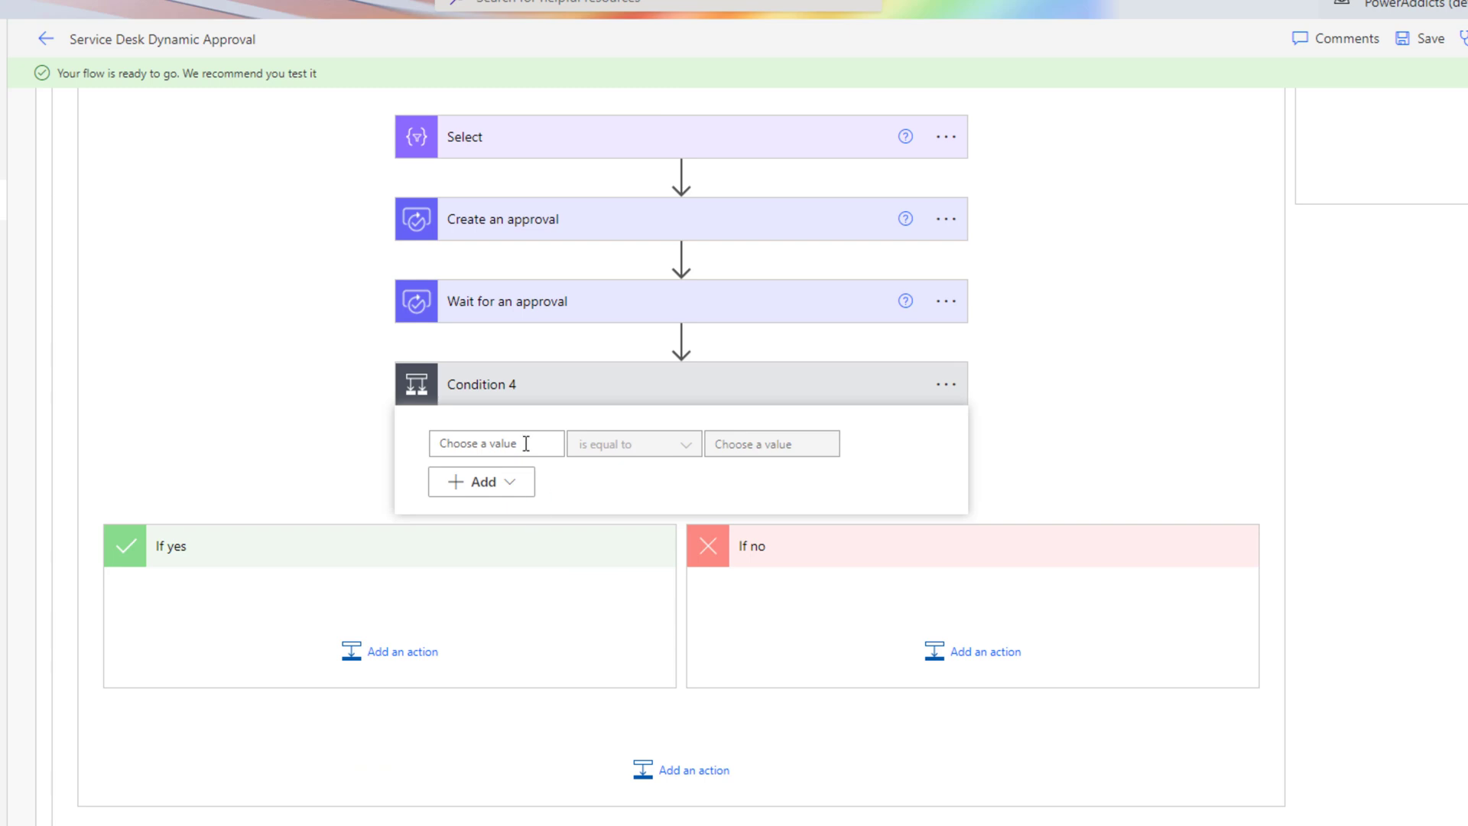
{"action": "left_click", "coordinate": [646, 513]}
{"action": "type", "text": "outcome"}
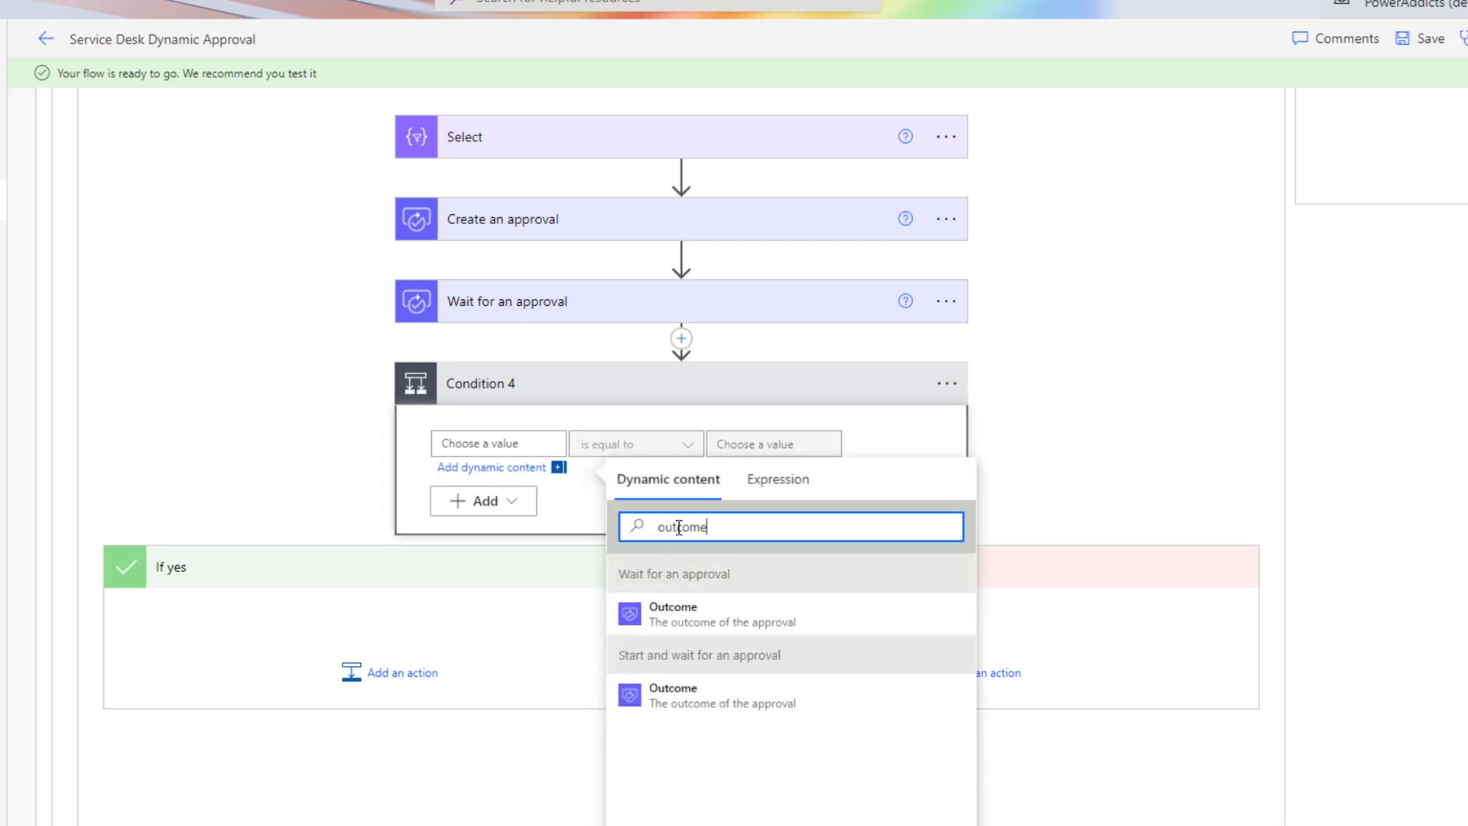
{"action": "left_click", "coordinate": [714, 628]}
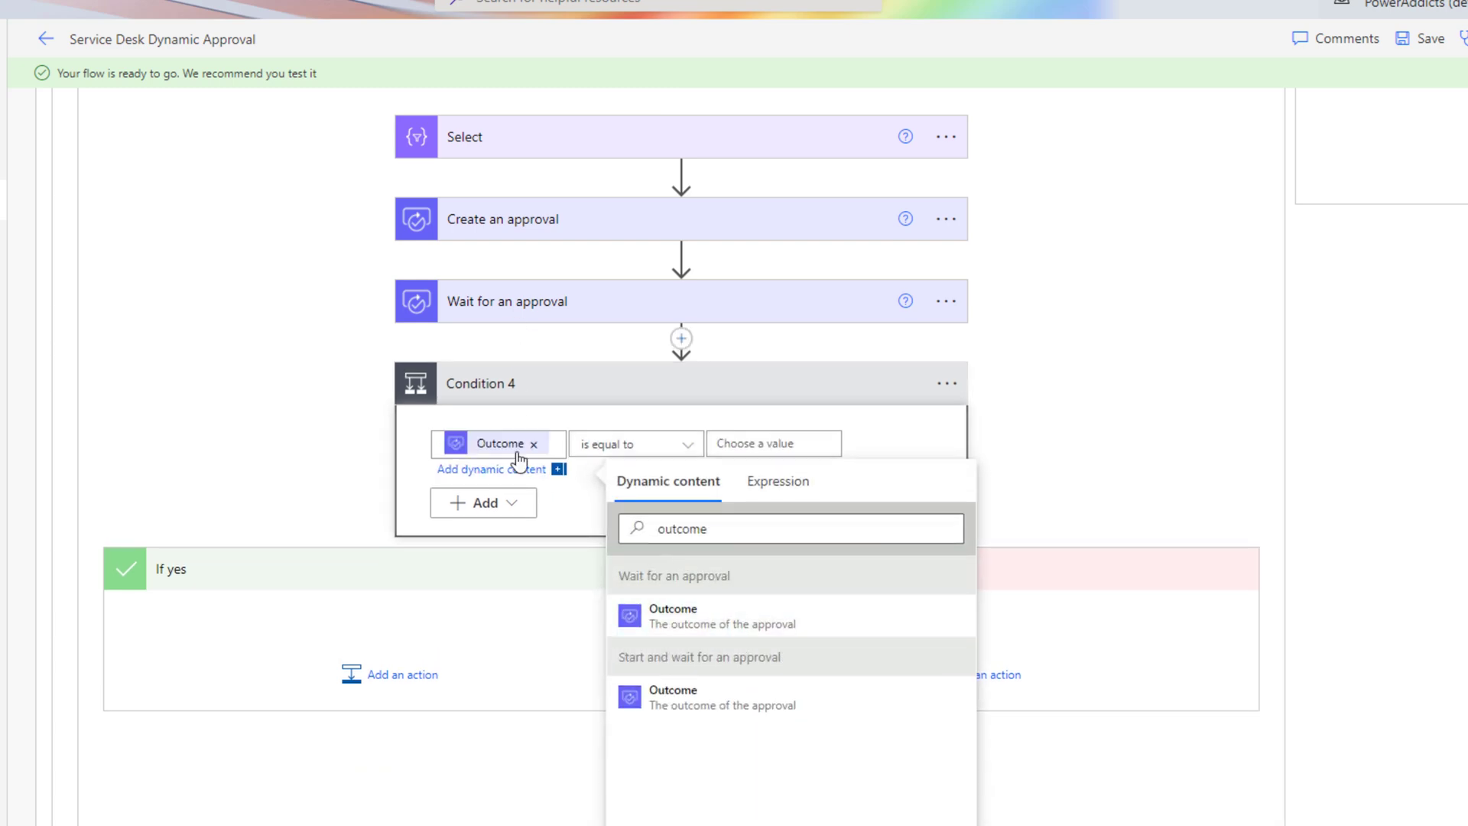
Step: Make the condition check that the Outcome does not contain 'Reject'
{"action": "left_click", "coordinate": [671, 455]}
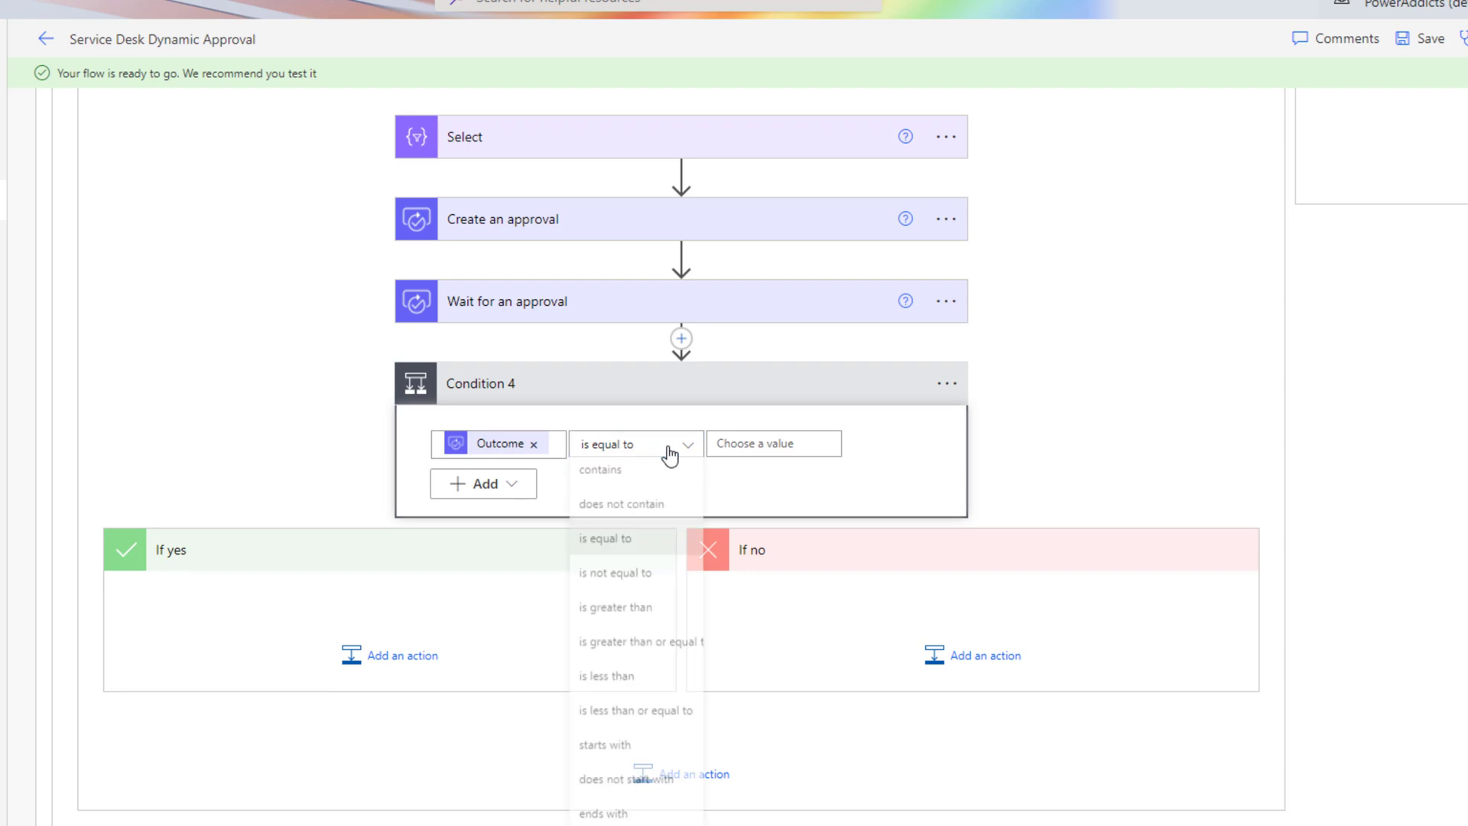
{"action": "left_click", "coordinate": [653, 506]}
{"action": "left_click", "coordinate": [762, 445]}
{"action": "type", "text": "Reject"}
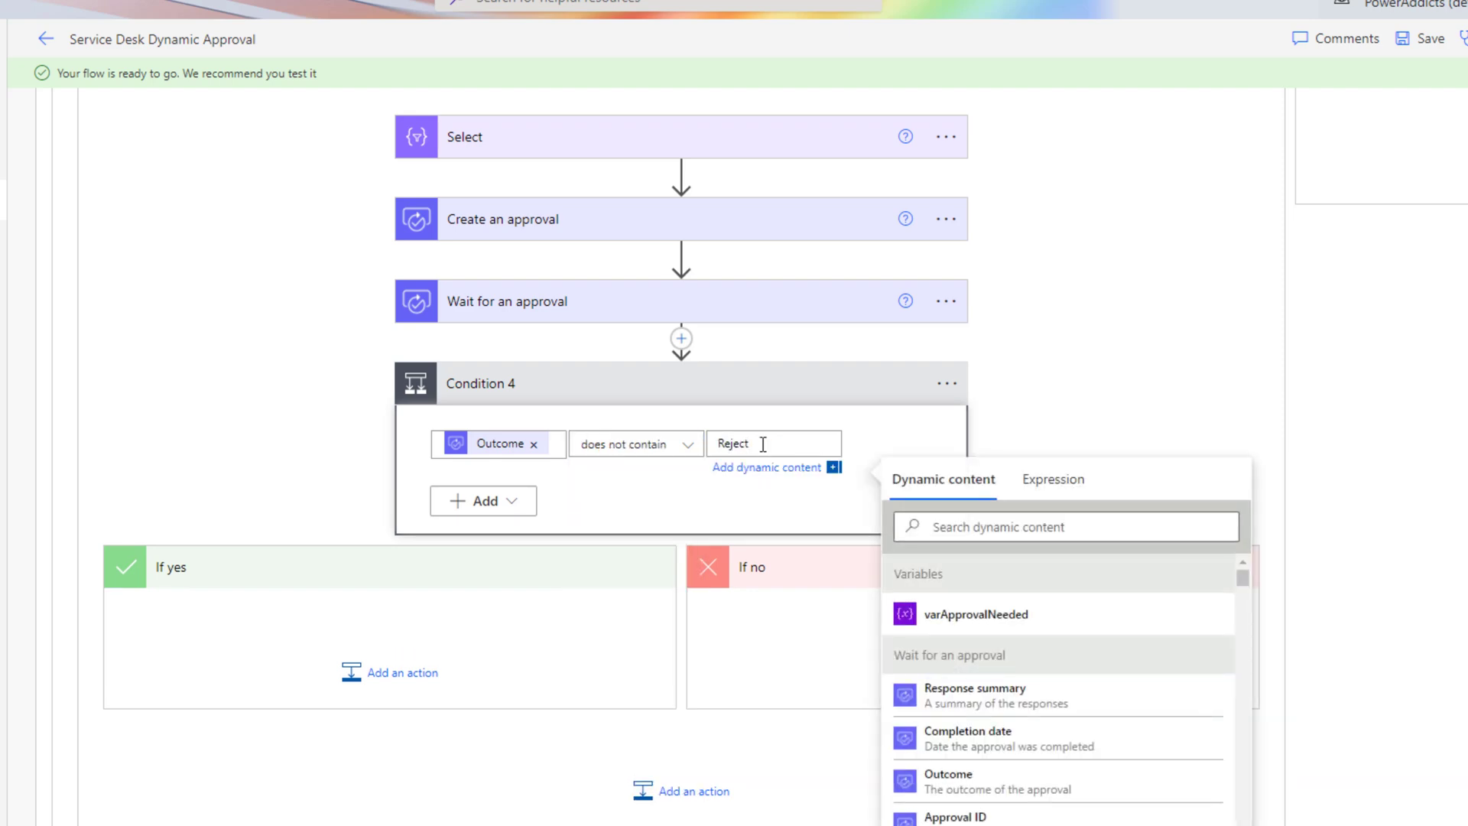
Step: Add Service Desk Update item actions to both branches; in If yes, set Approval Status to Approved and comments to the Wait for an approval Response summary
{"action": "scroll", "coordinate": [459, 458], "scroll_direction": "down", "scroll_amount": 3}
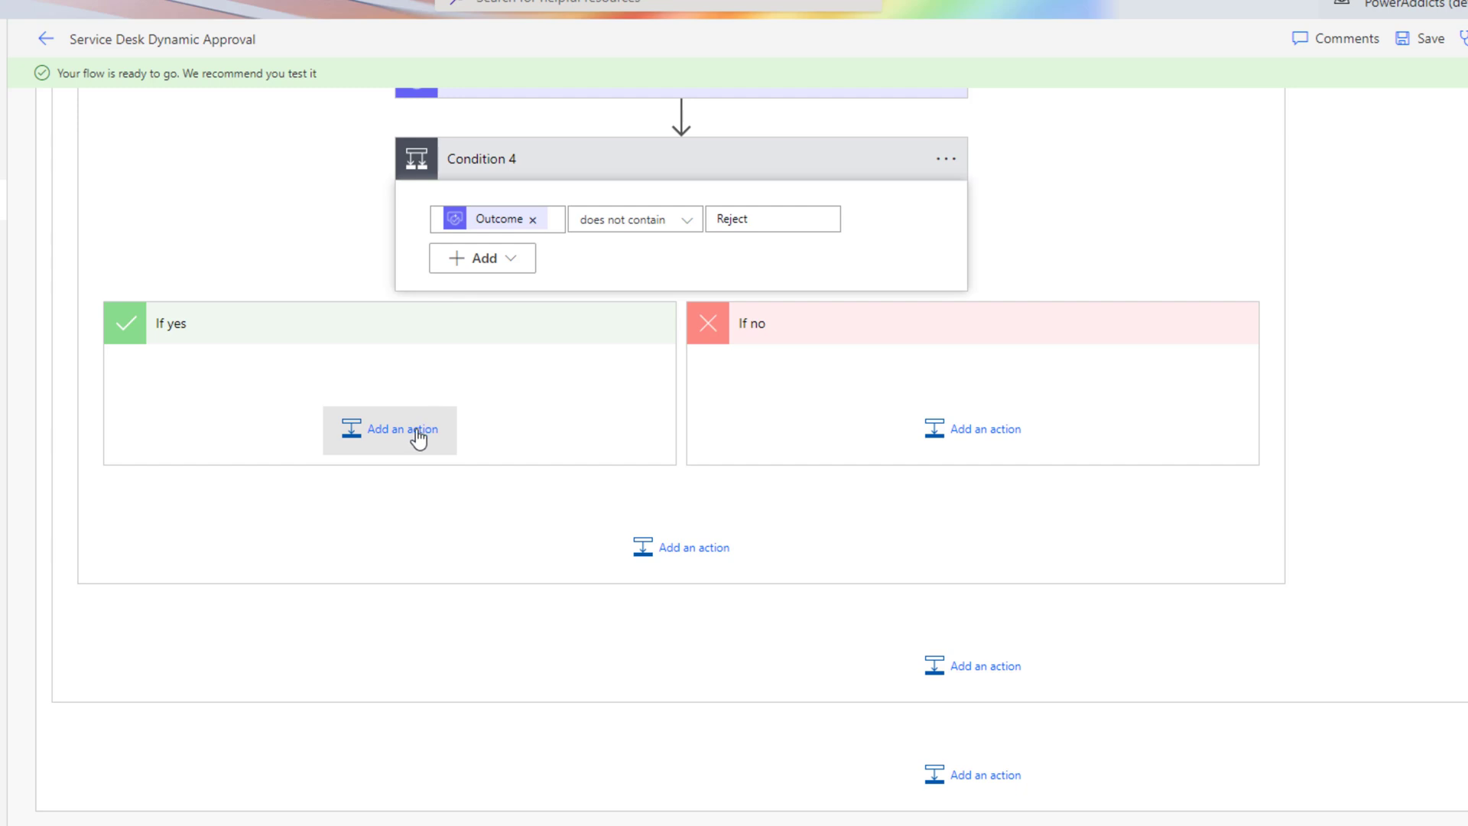
{"action": "left_click", "coordinate": [420, 428]}
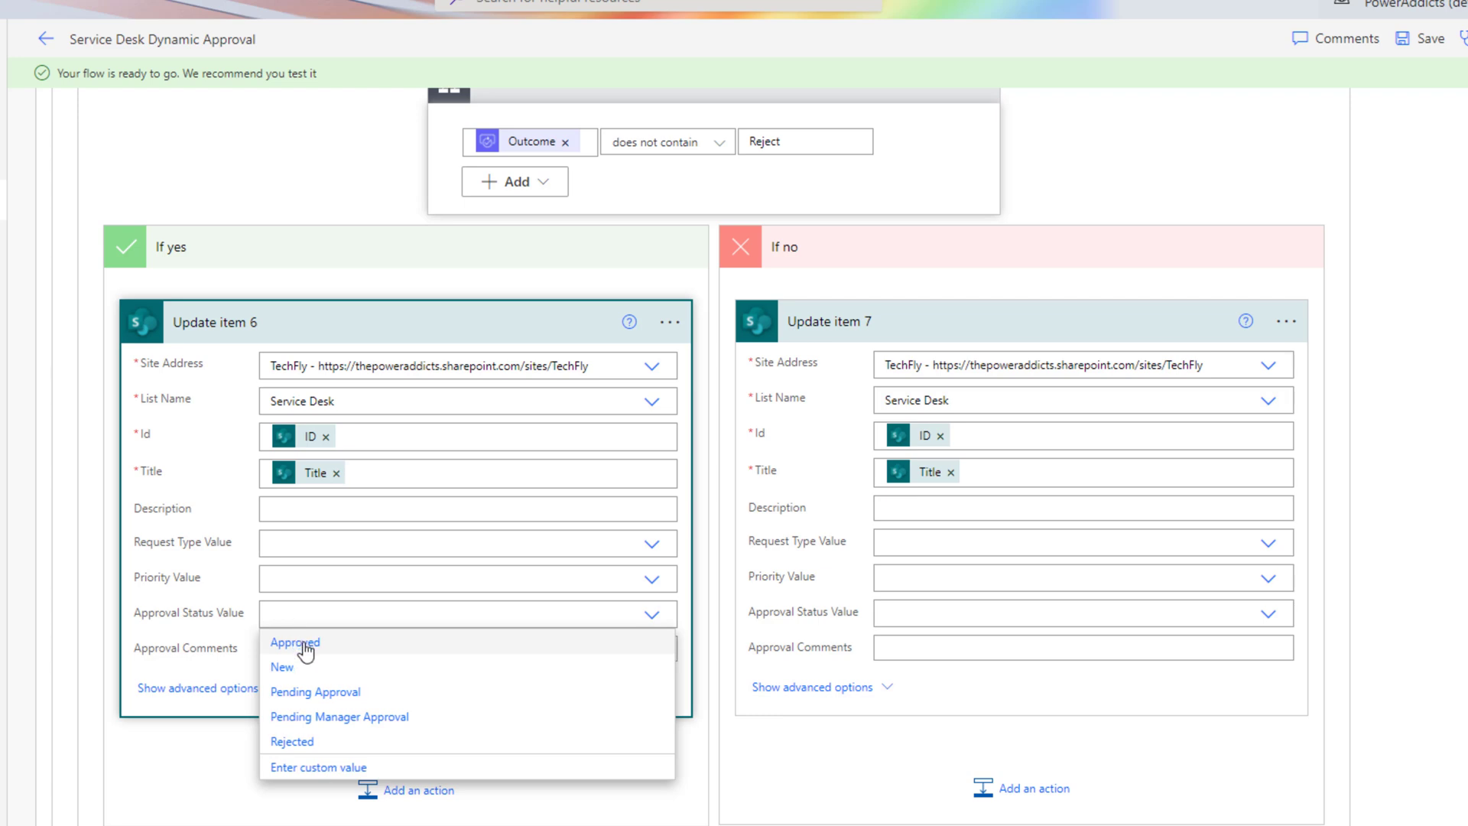
{"action": "left_click", "coordinate": [303, 644]}
{"action": "left_click", "coordinate": [305, 652]}
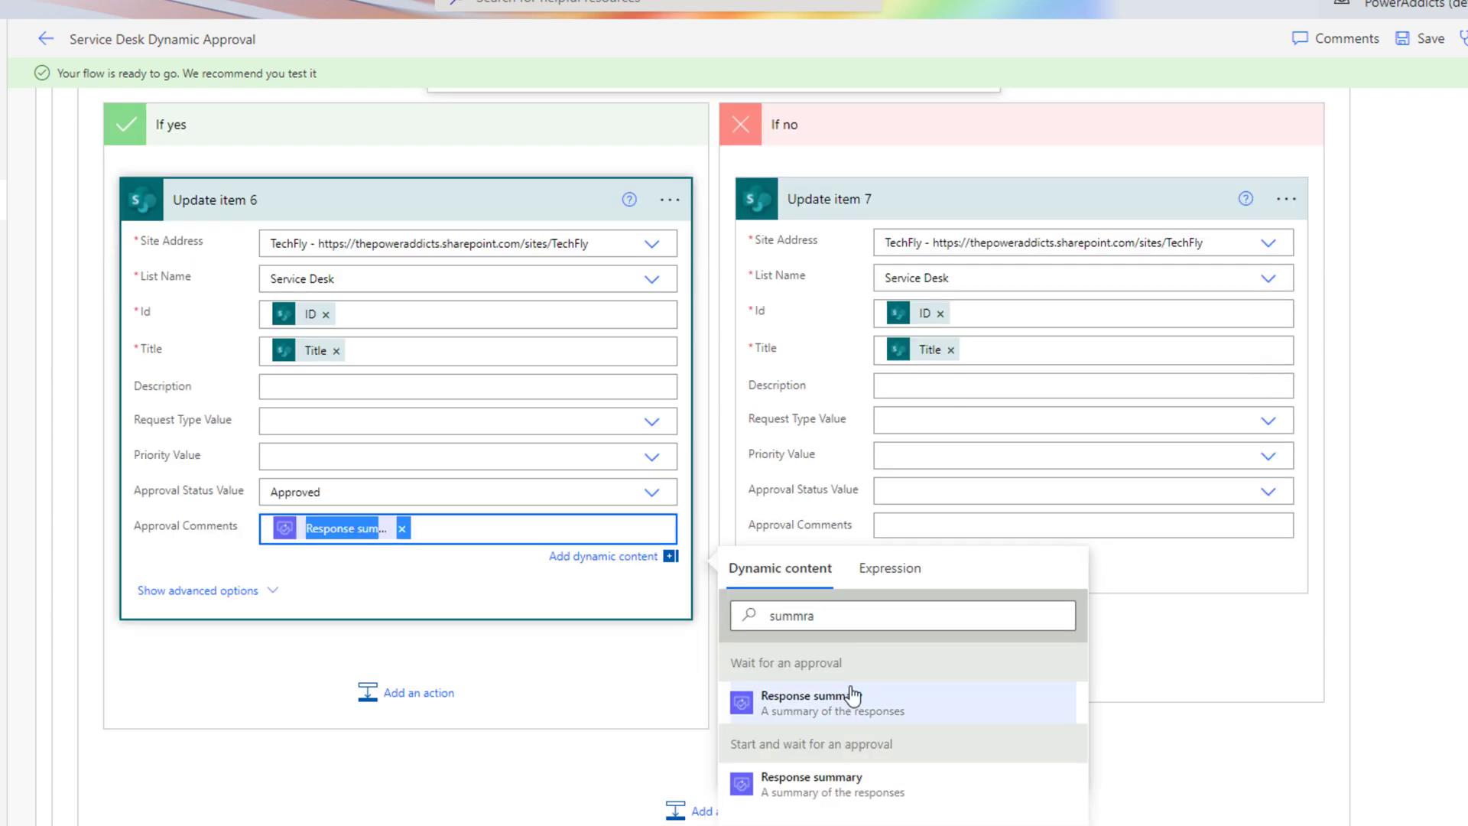
{"action": "left_click", "coordinate": [1336, 653]}
Step: In the If no update, set Approval Status to Rejected and comments to the Wait for an approval Response summary, and save the flow
{"action": "scroll", "coordinate": [864, 511], "scroll_direction": "up", "scroll_amount": 2}
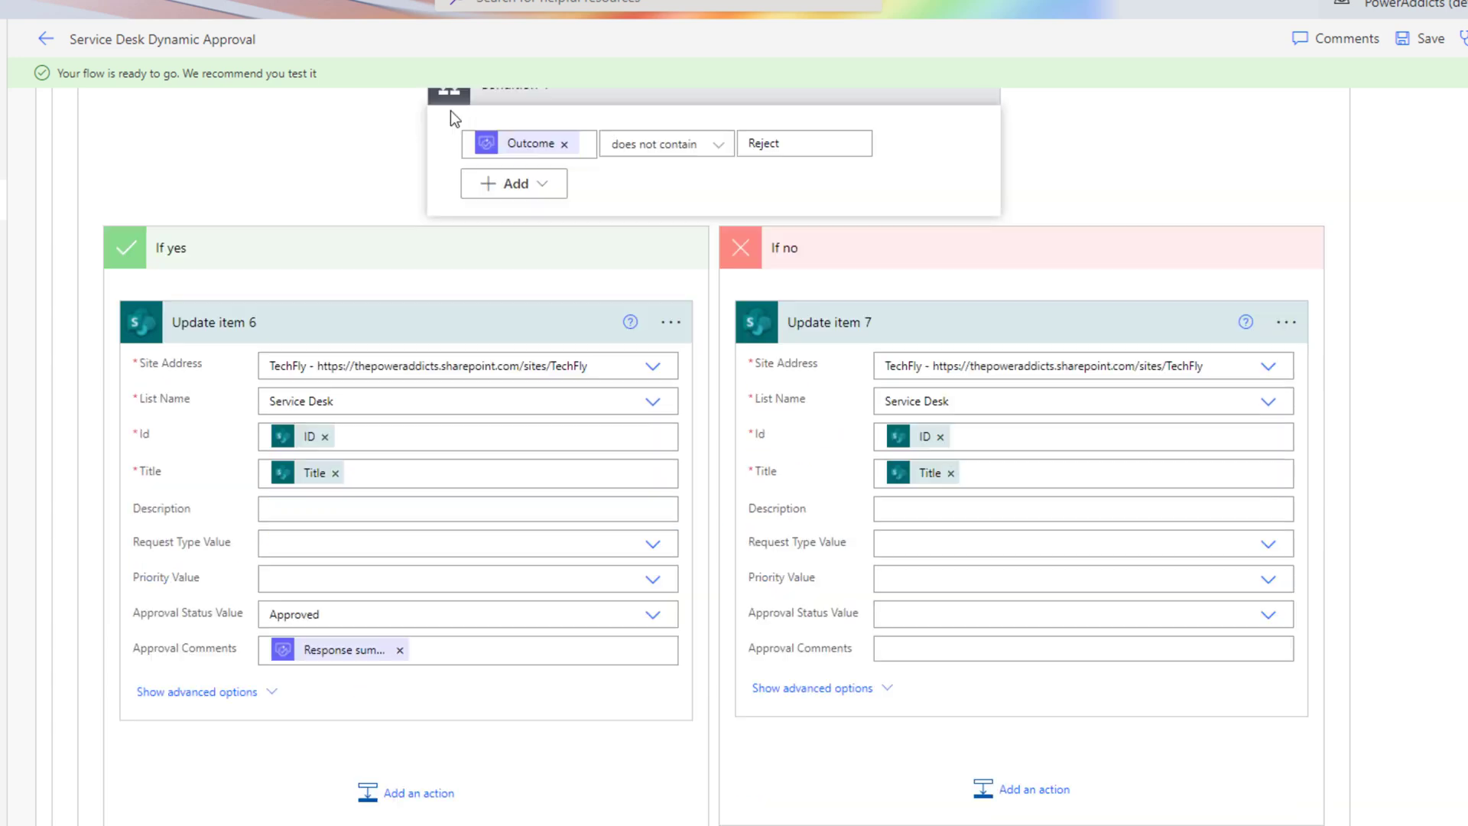
{"action": "left_click", "coordinate": [947, 625]}
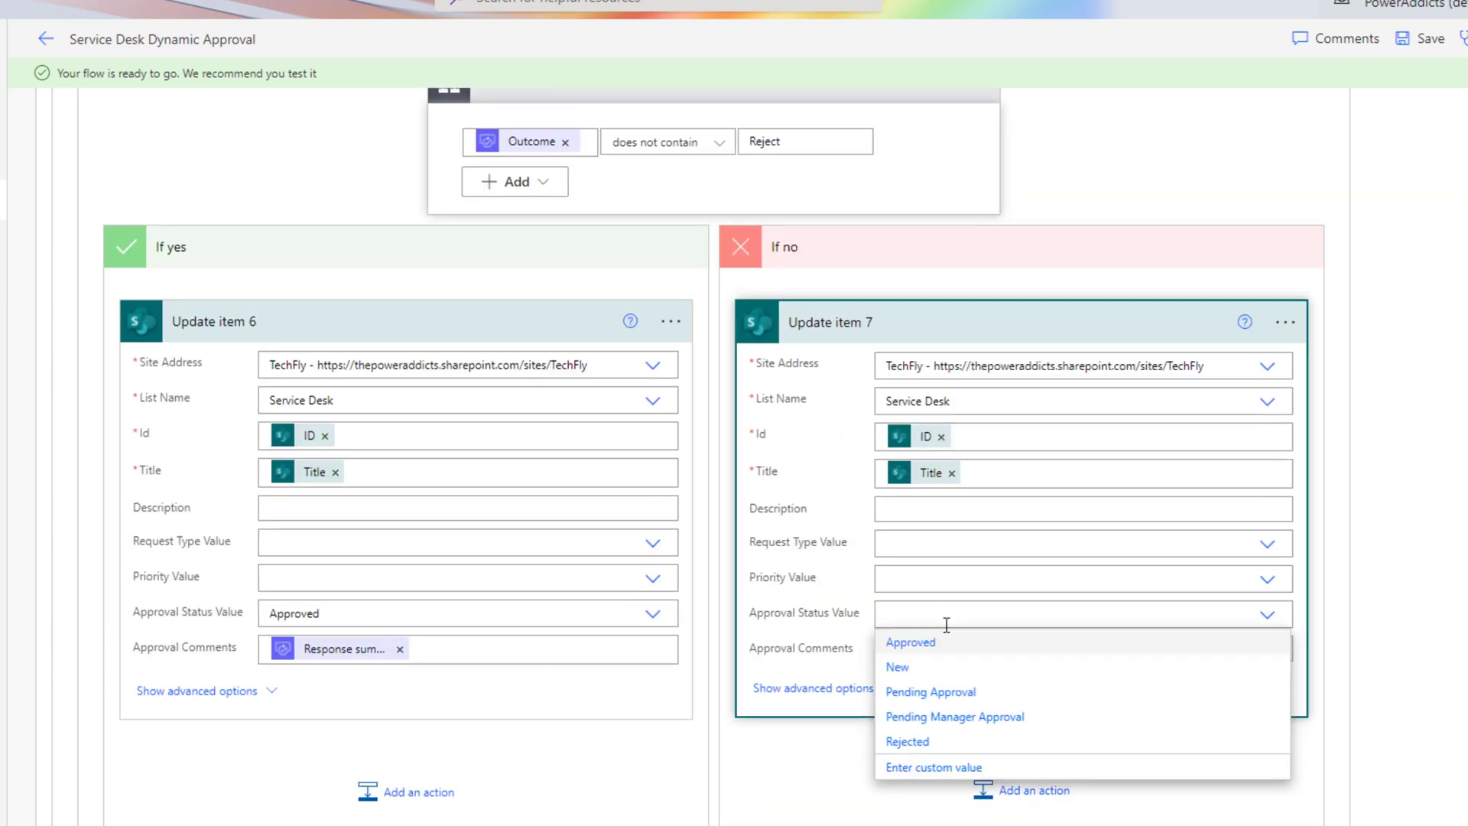
{"action": "left_click", "coordinate": [933, 740]}
{"action": "left_click", "coordinate": [926, 638]}
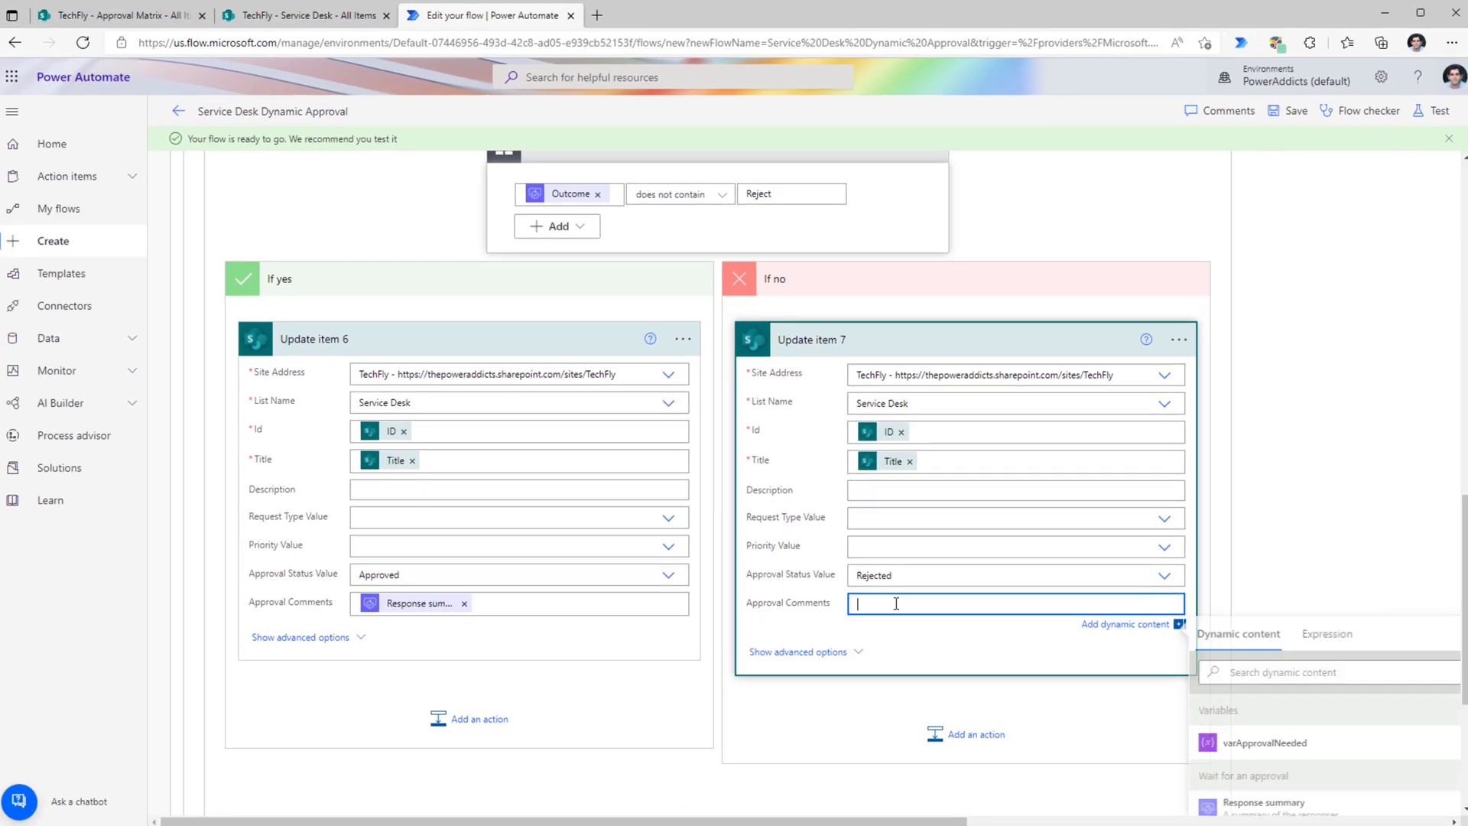
{"action": "scroll", "coordinate": [940, 658], "scroll_direction": "down", "scroll_amount": 1}
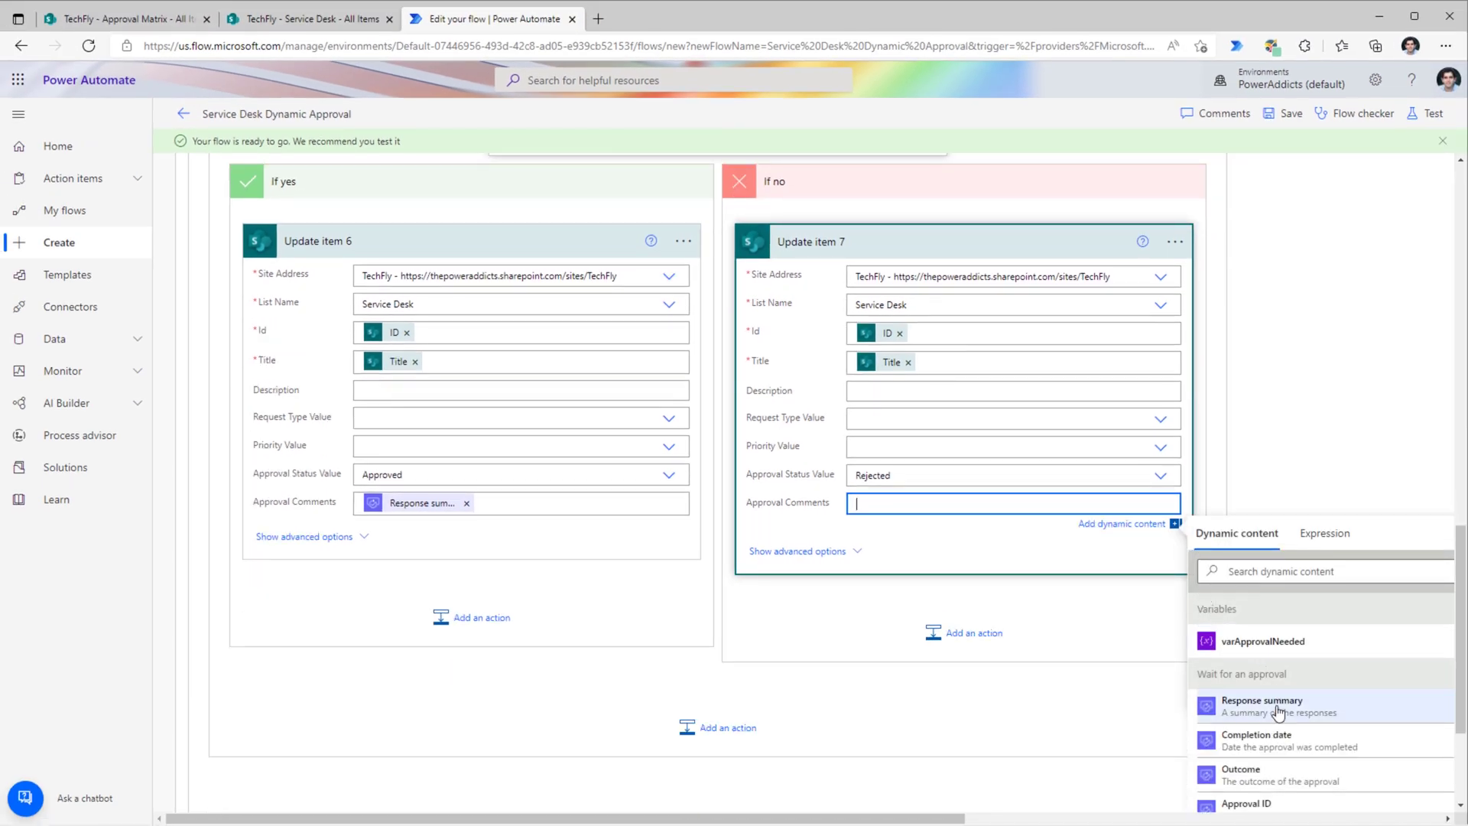
{"action": "left_click", "coordinate": [1279, 711]}
{"action": "left_click", "coordinate": [1275, 388]}
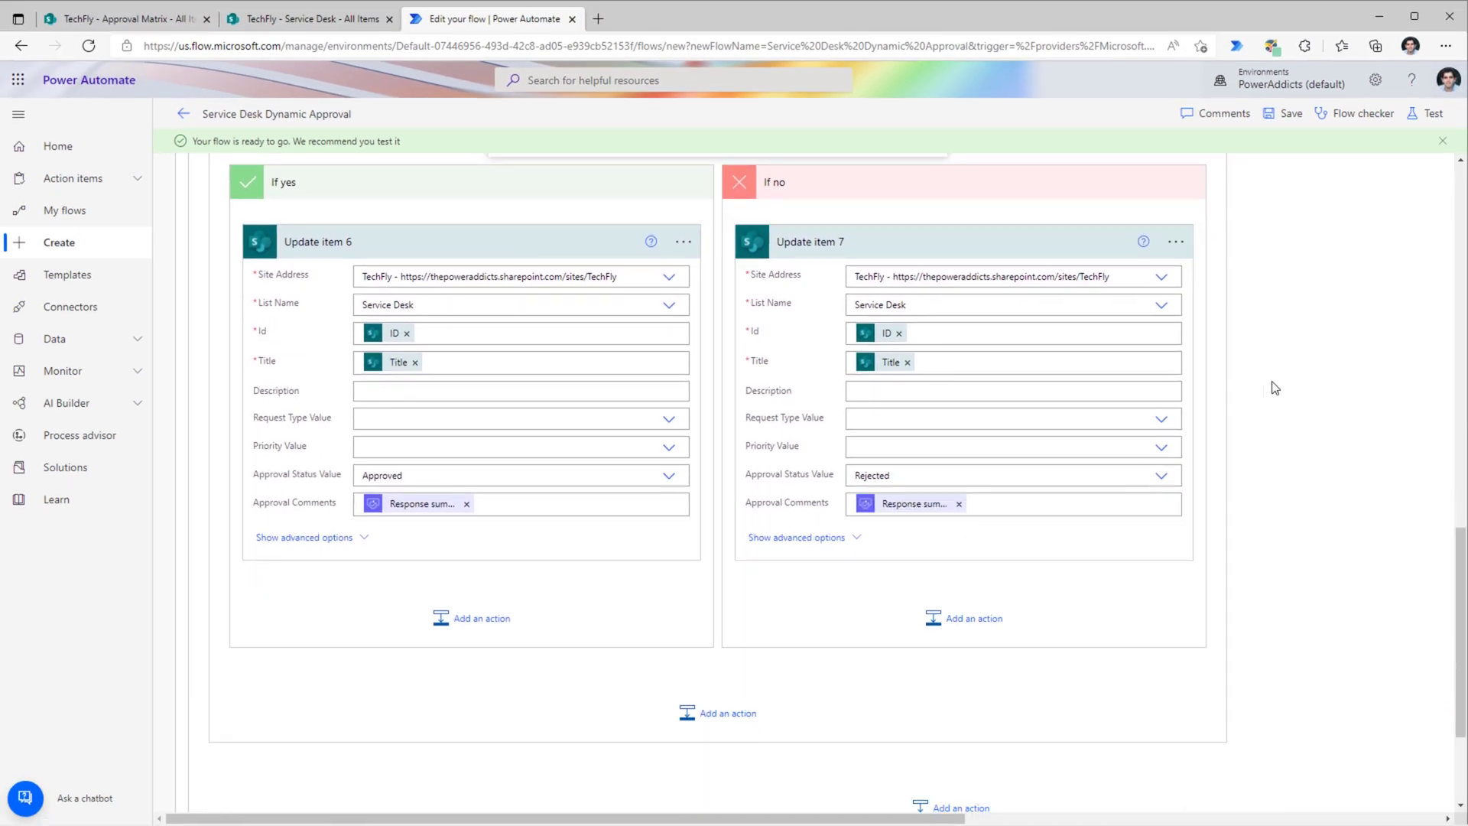
{"action": "scroll", "coordinate": [1275, 387], "scroll_direction": "up", "scroll_amount": 15}
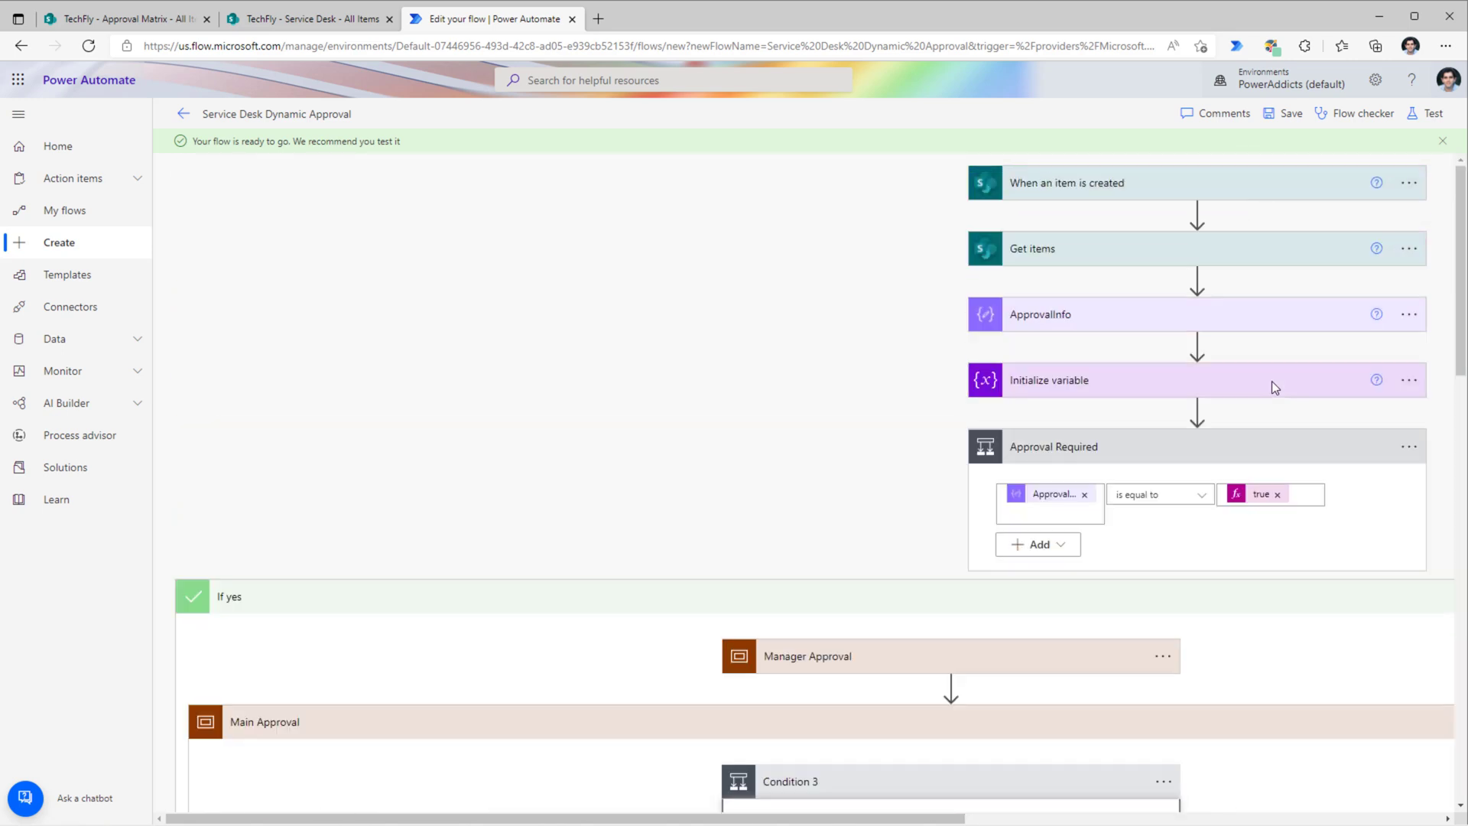
{"action": "left_click", "coordinate": [1282, 121]}
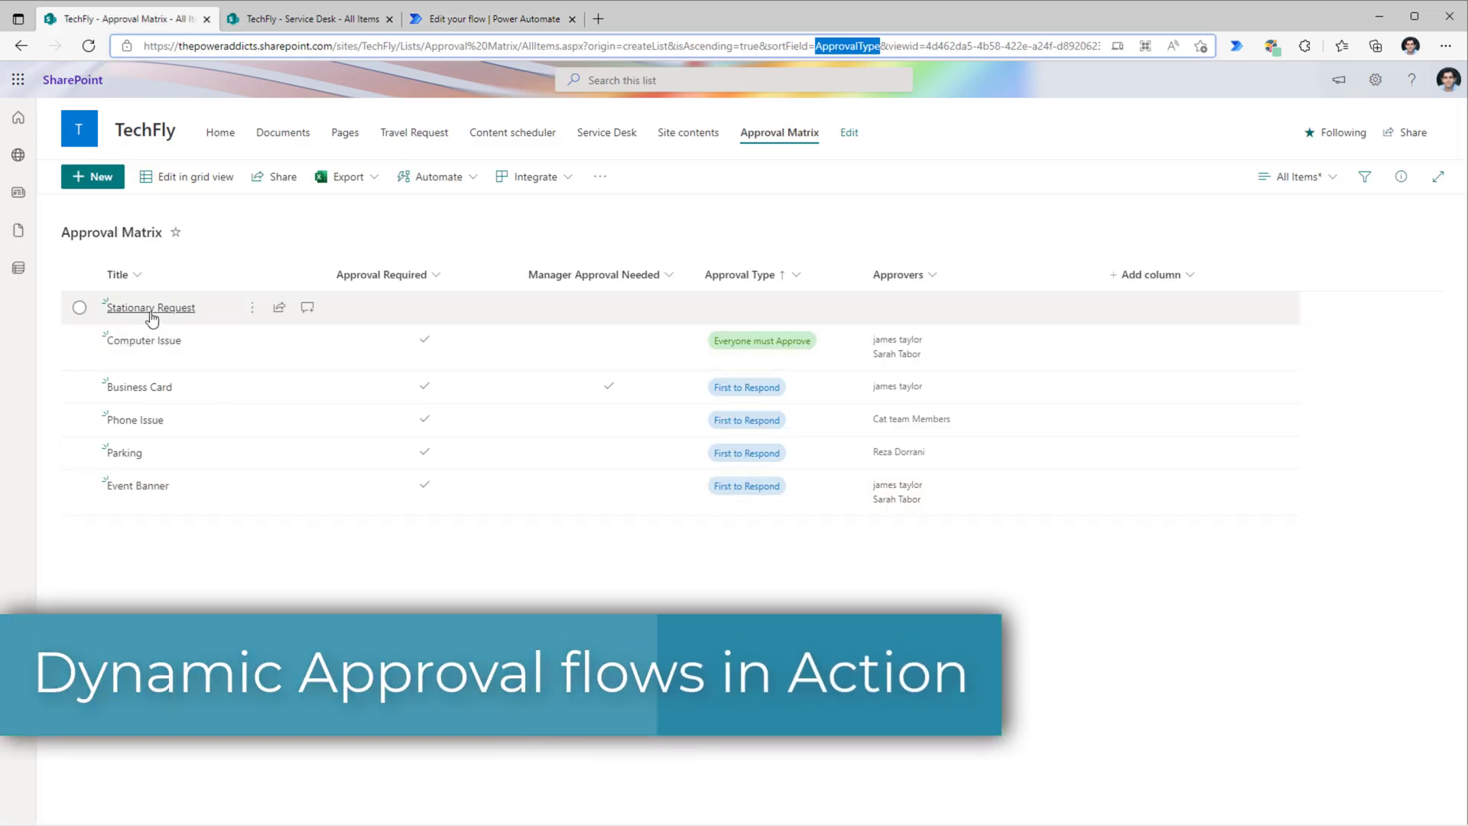
Step: Create a Service Desk request titled 'Need staplers' with description 'stapler needed', Low priority and request type Stationary Request
{"action": "left_click", "coordinate": [79, 306]}
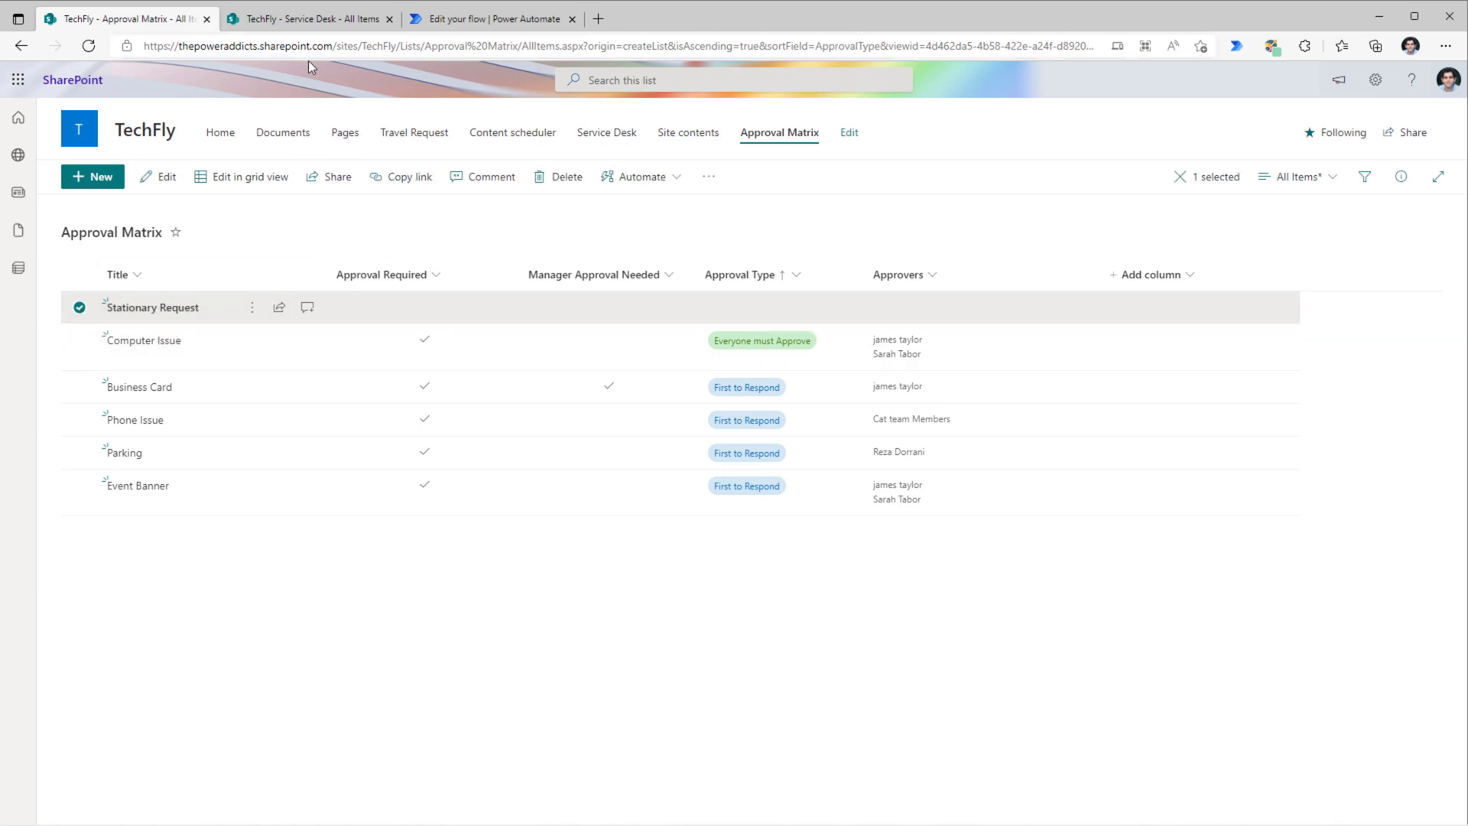
{"action": "left_click", "coordinate": [310, 18]}
{"action": "left_click", "coordinate": [96, 177]}
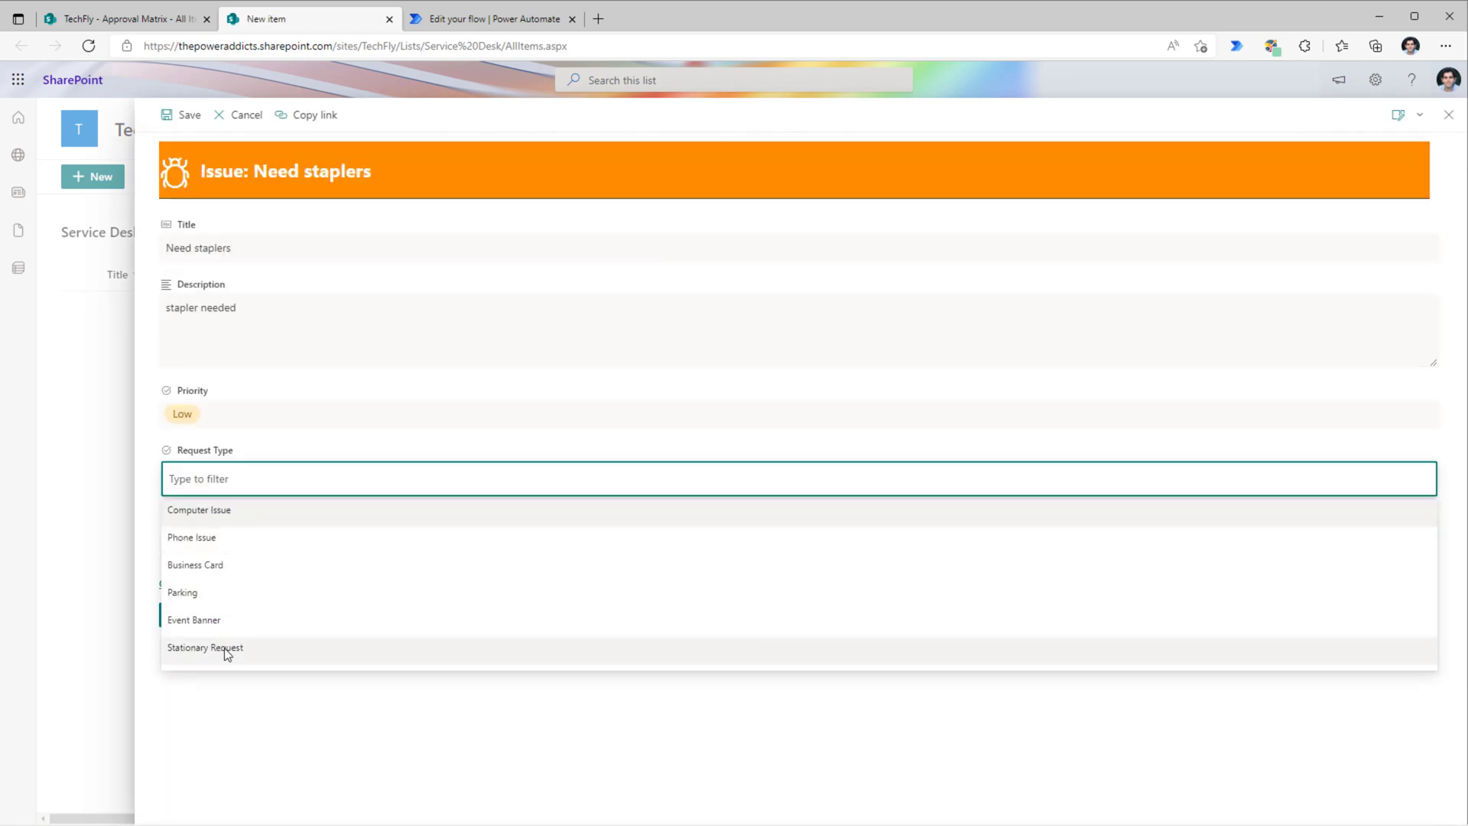
{"action": "left_click", "coordinate": [227, 652]}
{"action": "left_click", "coordinate": [180, 619]}
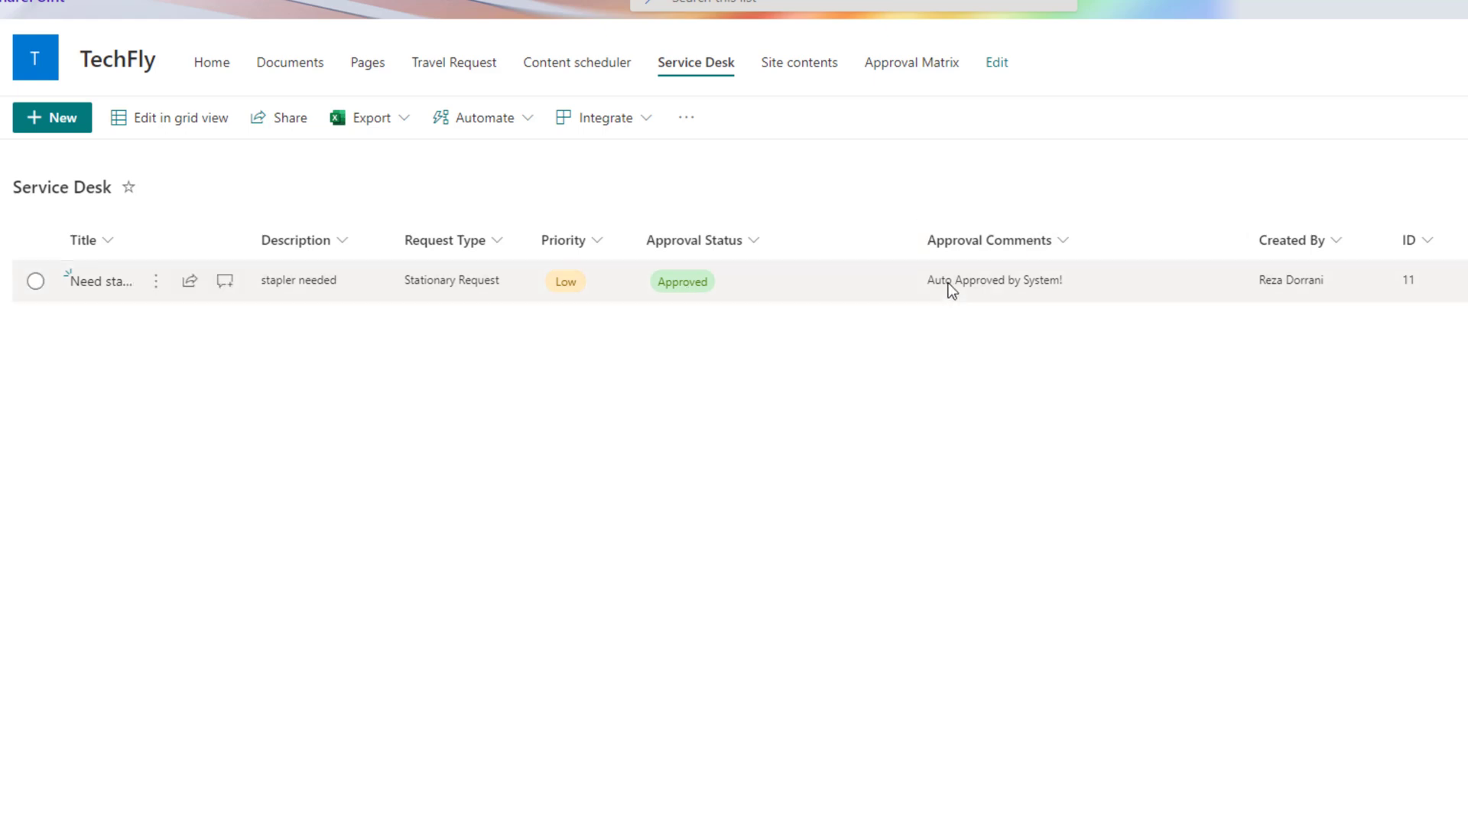
Step: Check the Business Card rule in the Approval Matrix, and create a High-priority Business Card request titled and described 'Need business cards' in Service Desk
{"action": "left_click", "coordinate": [123, 18]}
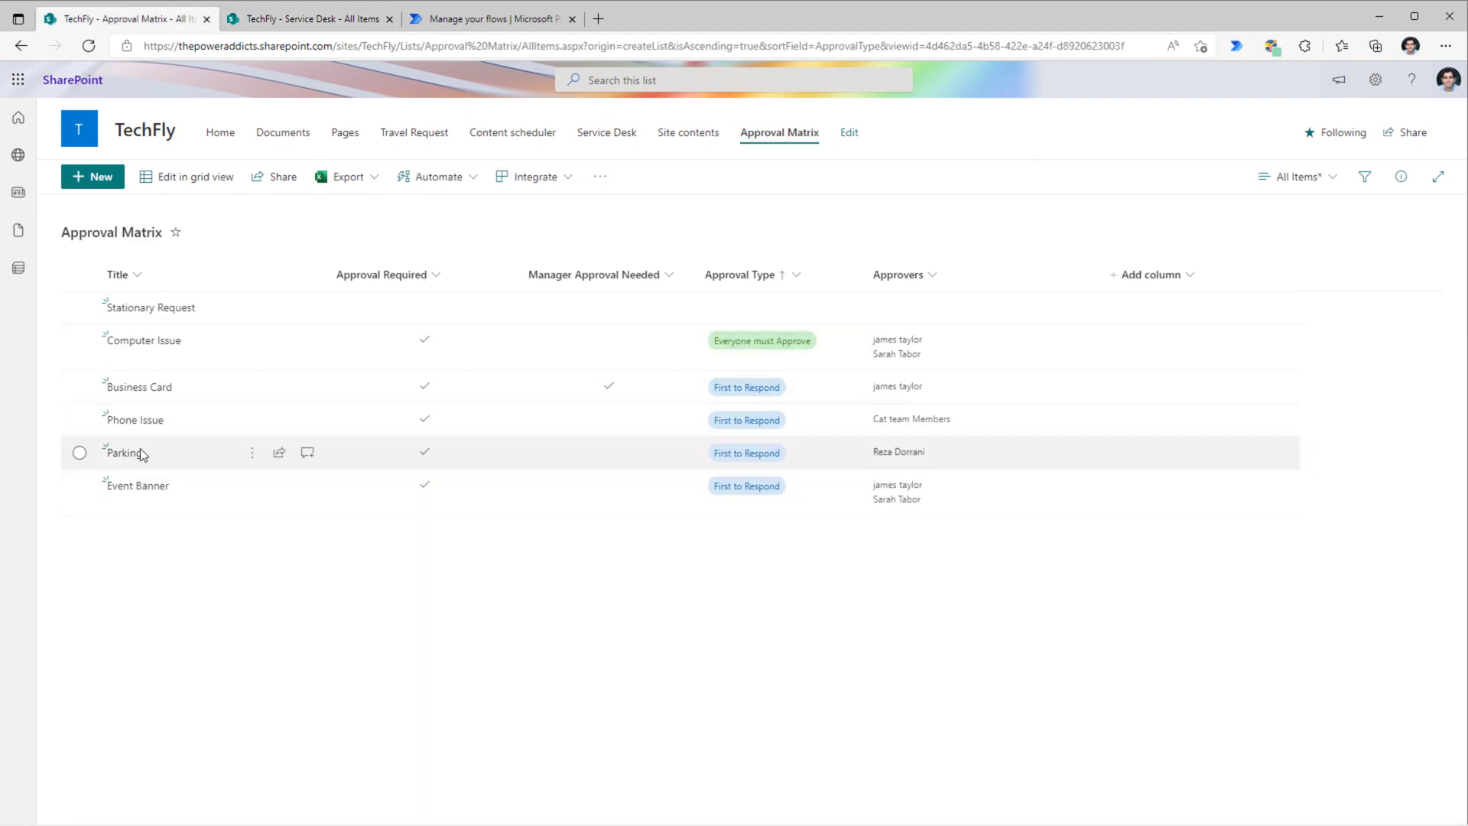
{"action": "left_click", "coordinate": [79, 387]}
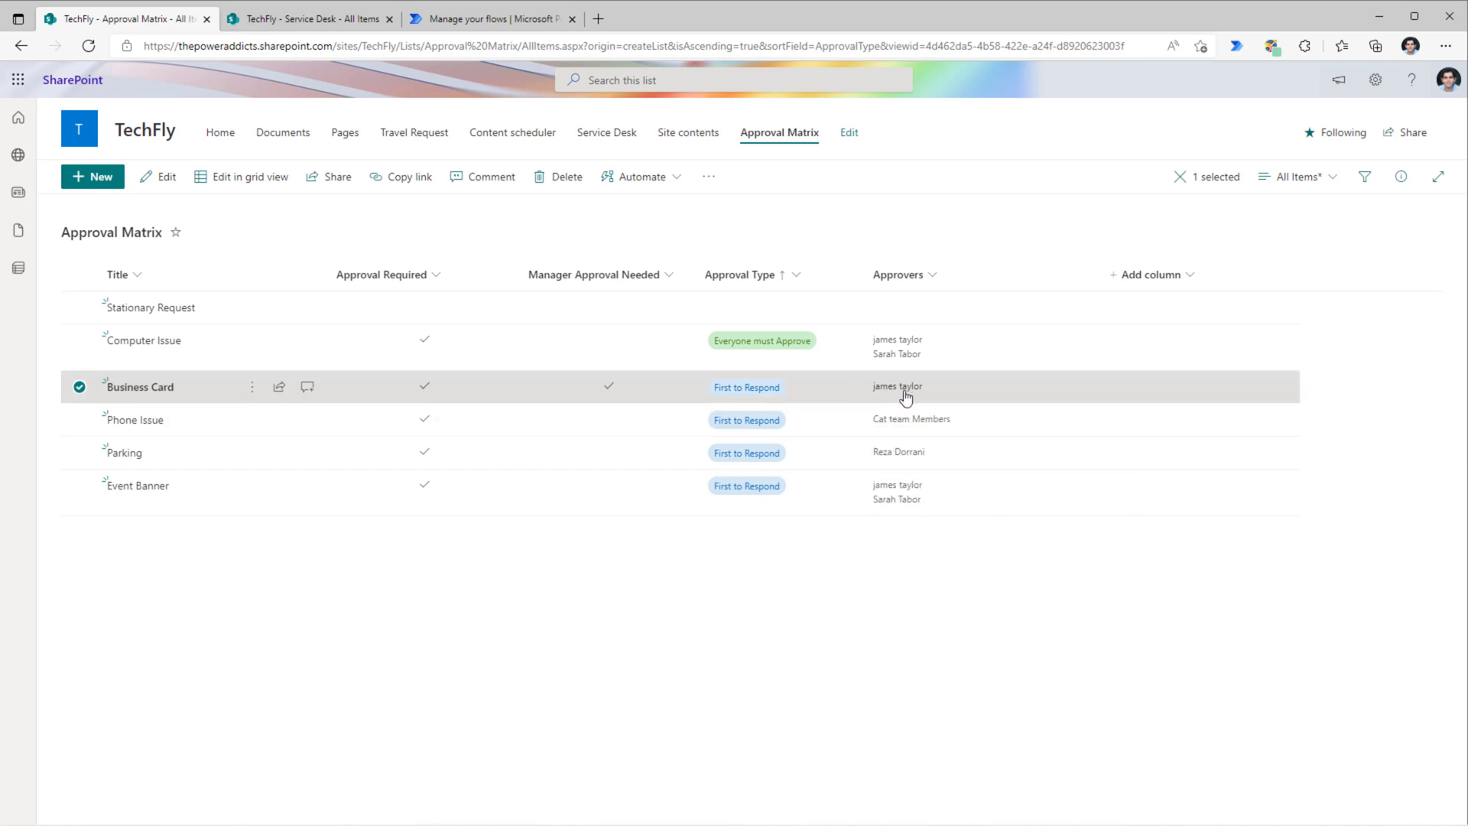
{"action": "mouse_move", "coordinate": [906, 396]}
{"action": "key", "text": "ctrl+Tab"}
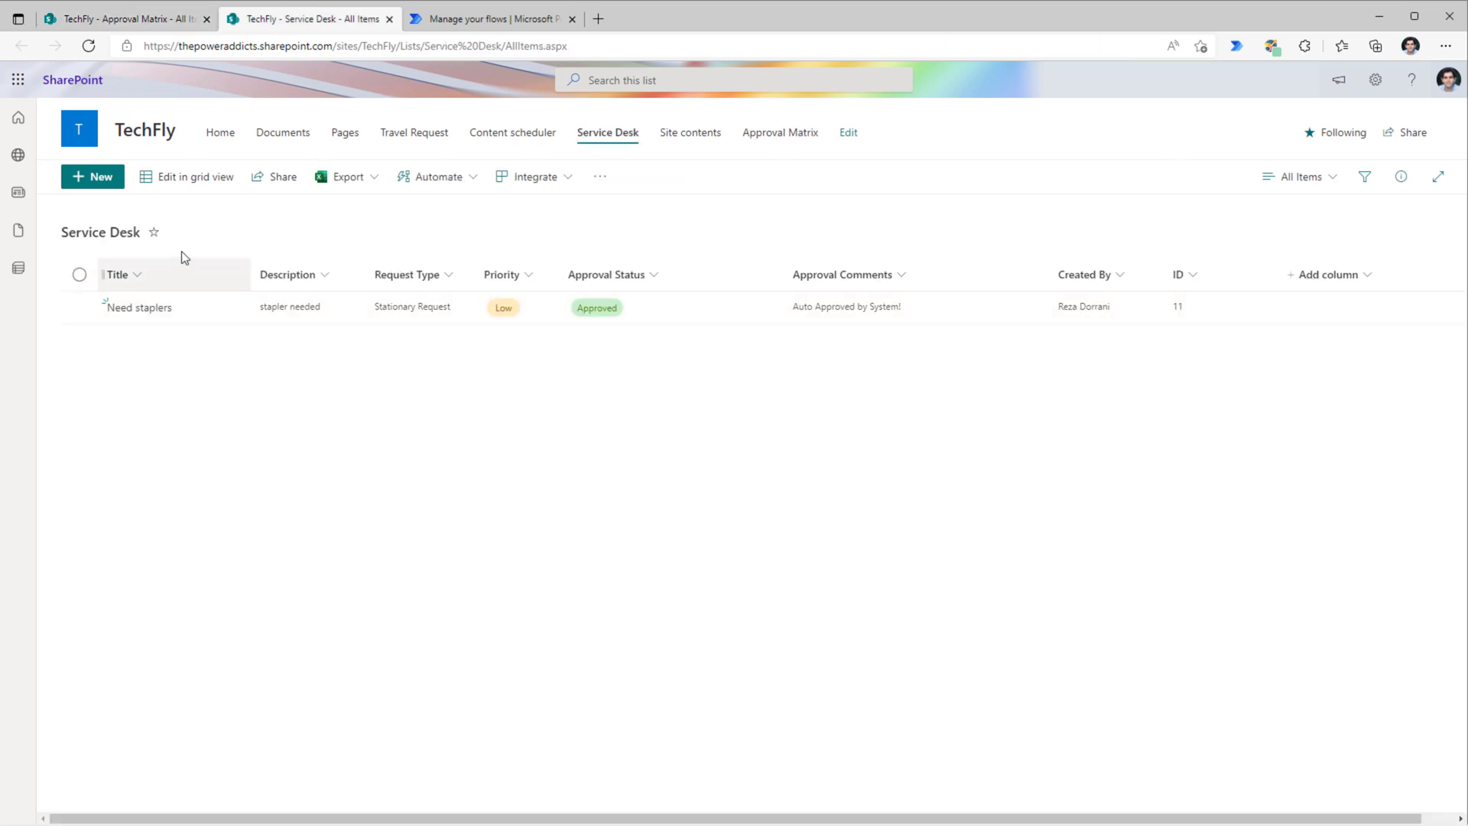
{"action": "left_click", "coordinate": [107, 184]}
{"action": "type", "text": "Need business cards"}
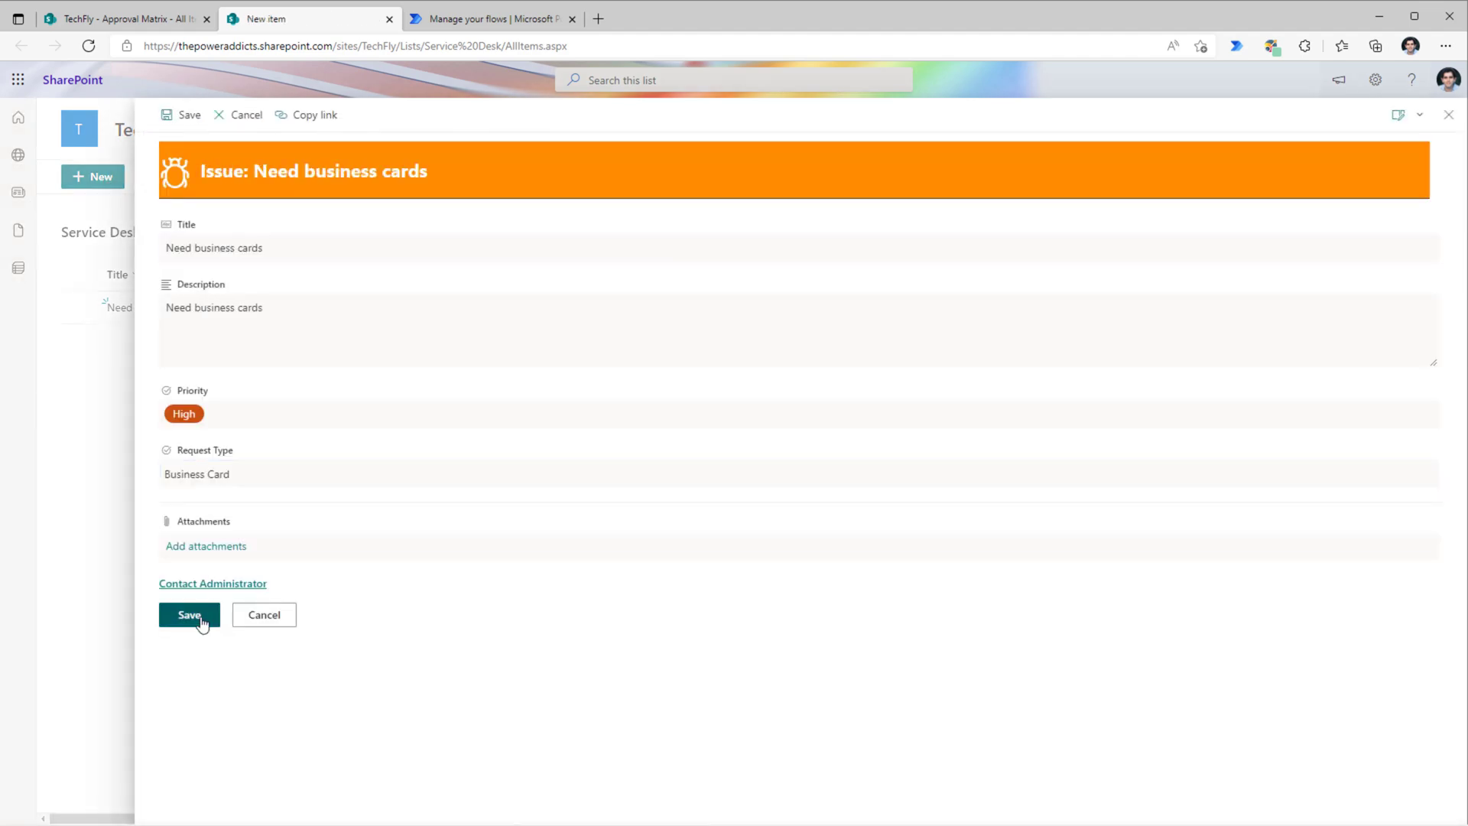
{"action": "left_click", "coordinate": [190, 615]}
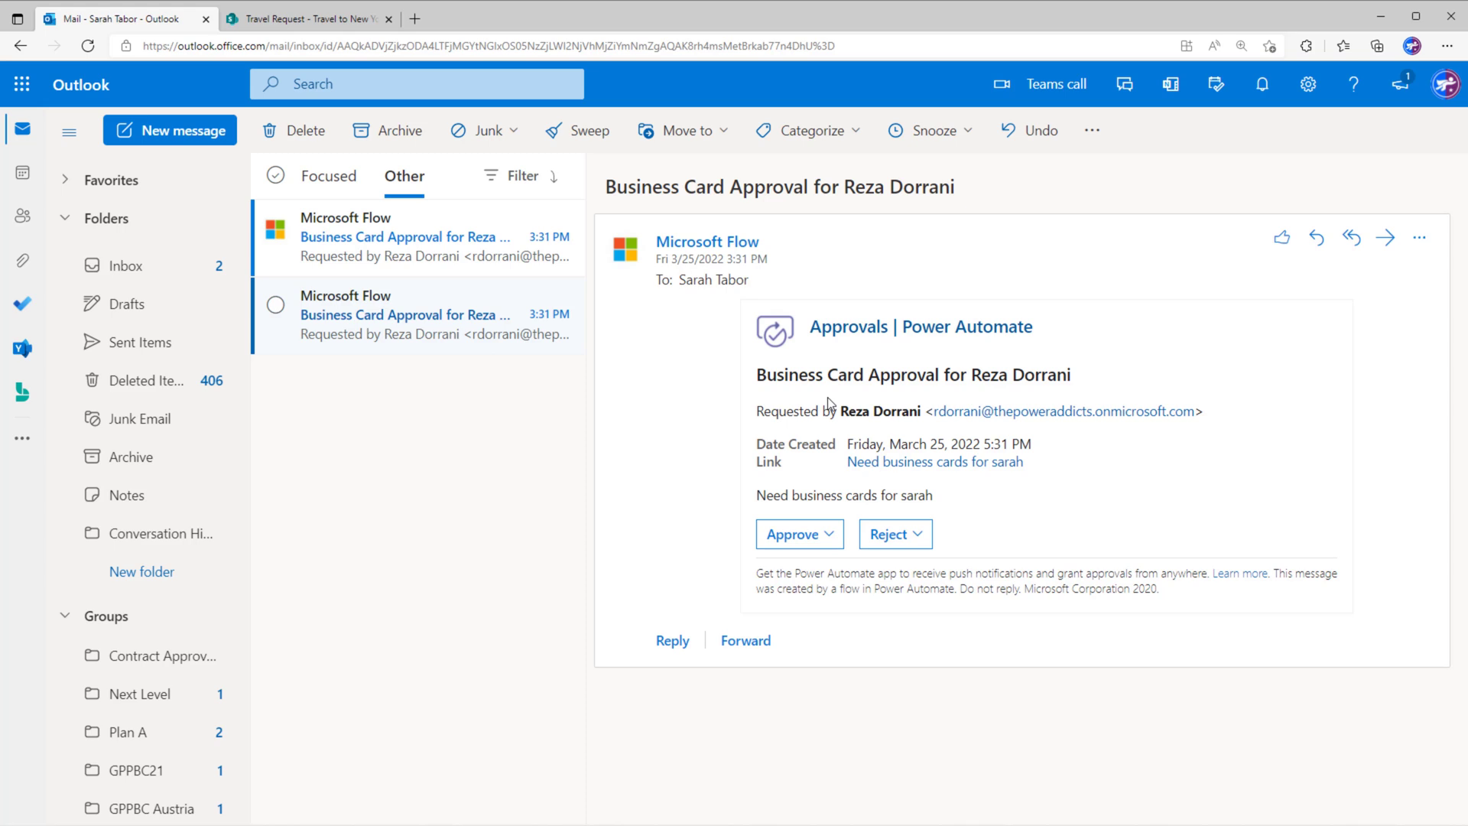
Step: In the manager's Outlook mailbox, reject the business card request made for a named colleague with the comment 'No'
{"action": "left_click", "coordinate": [896, 533]}
{"action": "left_click", "coordinate": [852, 500]}
{"action": "type", "text": "No"}
{"action": "left_click", "coordinate": [799, 545]}
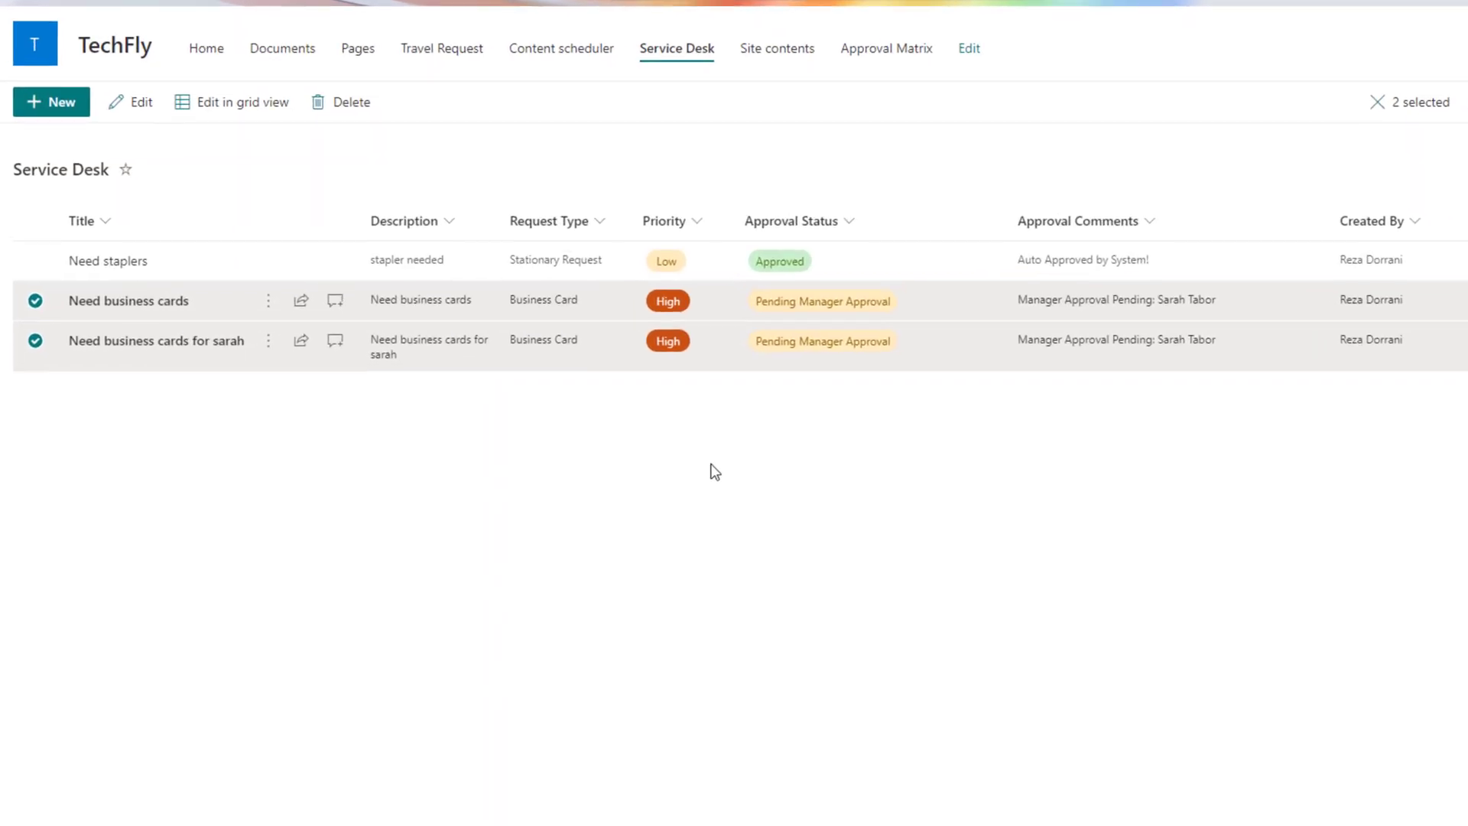
Step: Review both business card requests in Service Desk, and approve 'Need business cards' from the manager's Outlook mailbox with the comment 'ok'
{"action": "left_click", "coordinate": [28, 294]}
{"action": "left_click", "coordinate": [28, 335]}
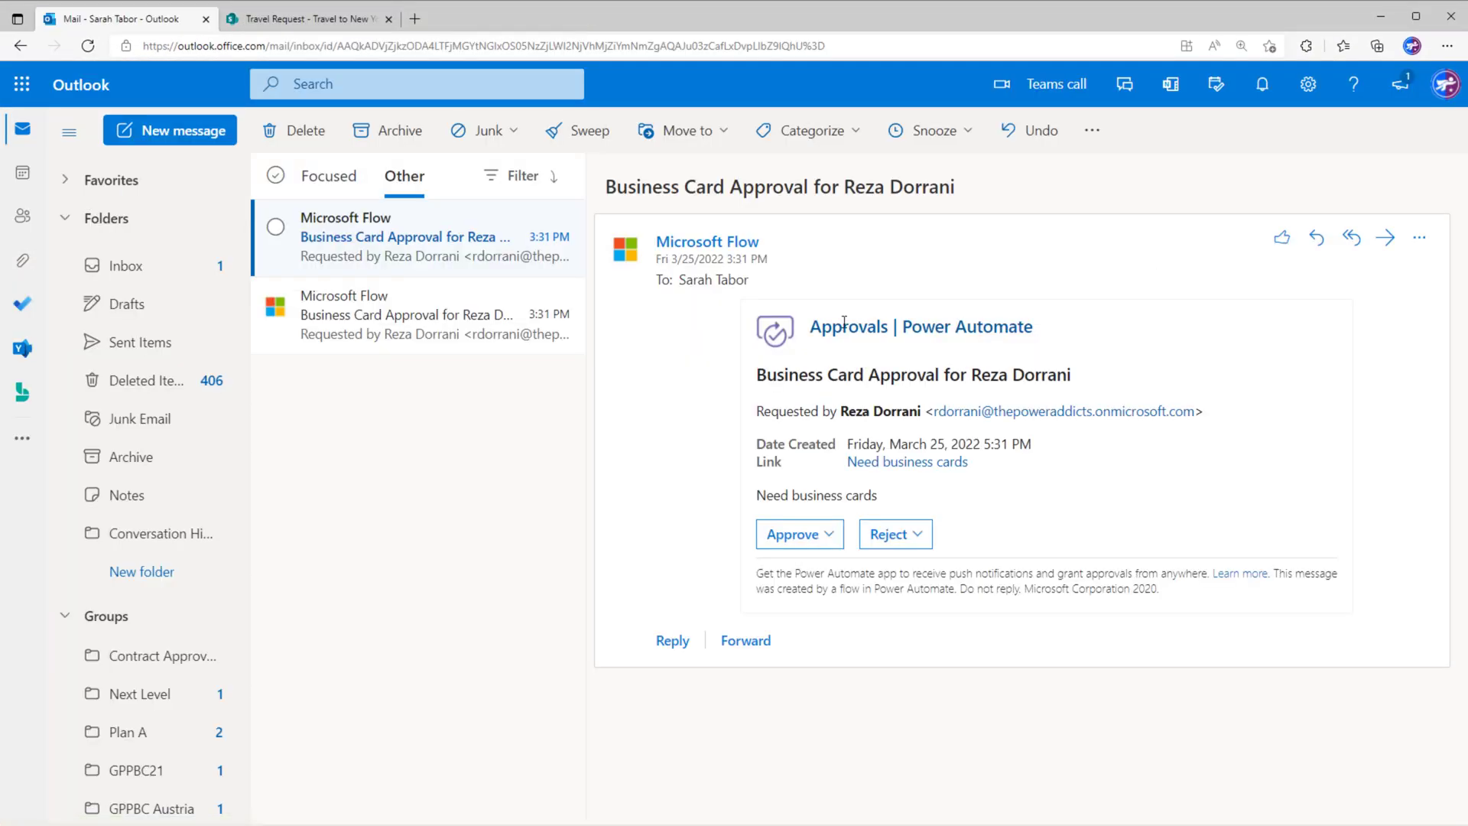
{"action": "left_click", "coordinate": [835, 534]}
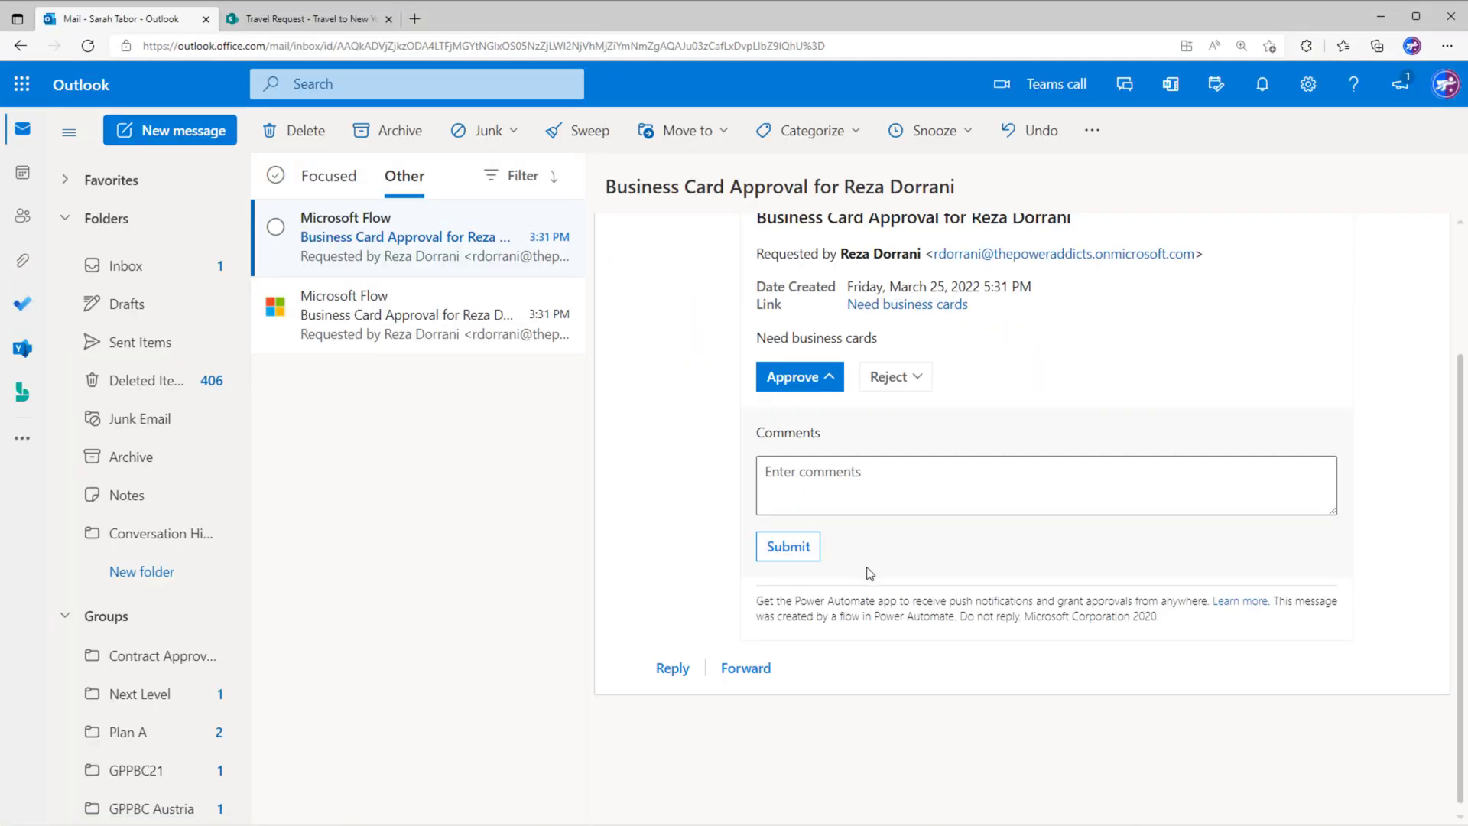
{"action": "type", "text": "ok"}
{"action": "left_click", "coordinate": [787, 546]}
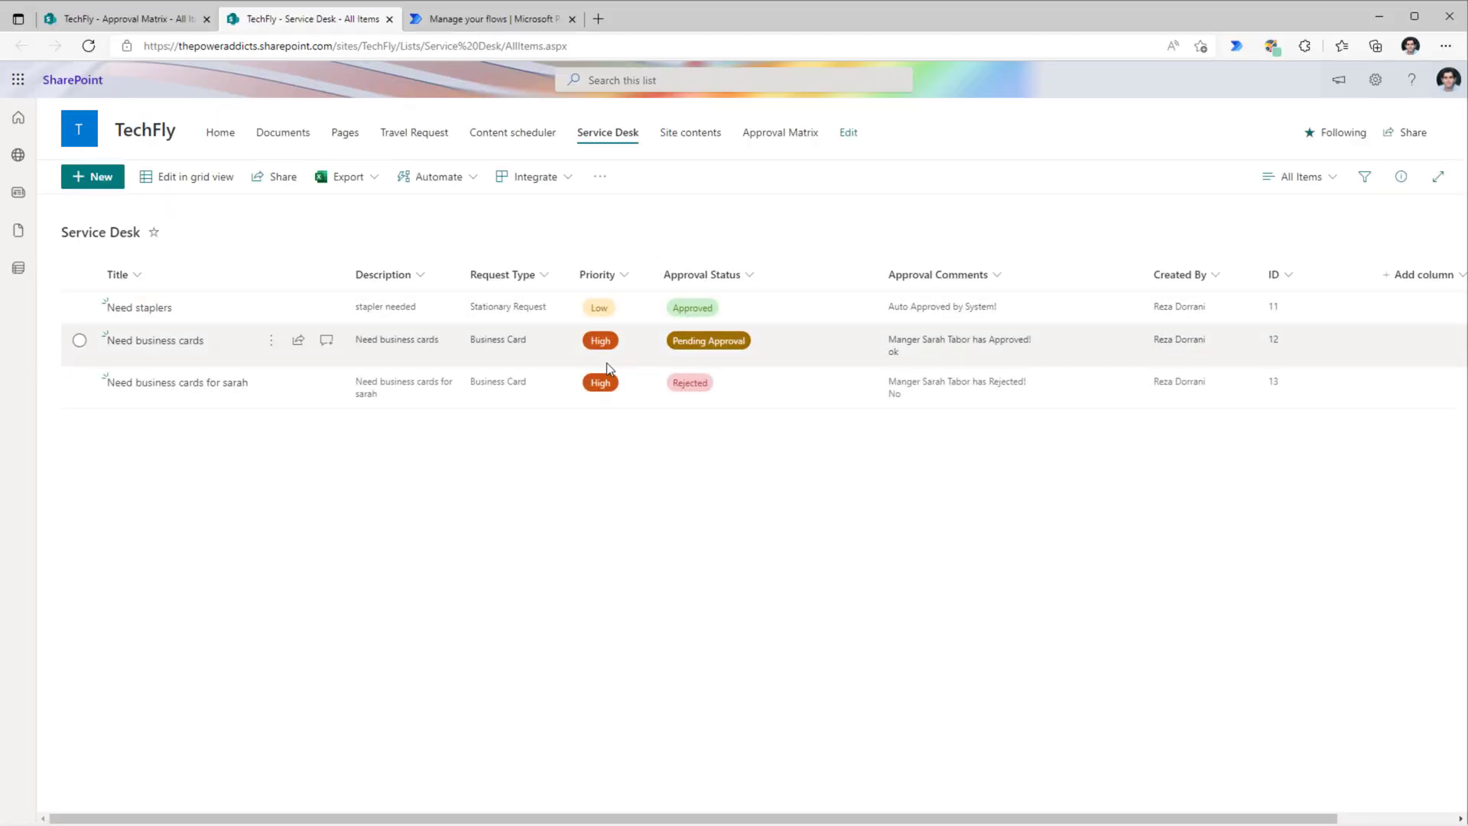
Step: In the main approver's Outlook mailbox, approve the Business Card Approval email with the comment 'done!'
{"action": "left_click", "coordinate": [79, 342]}
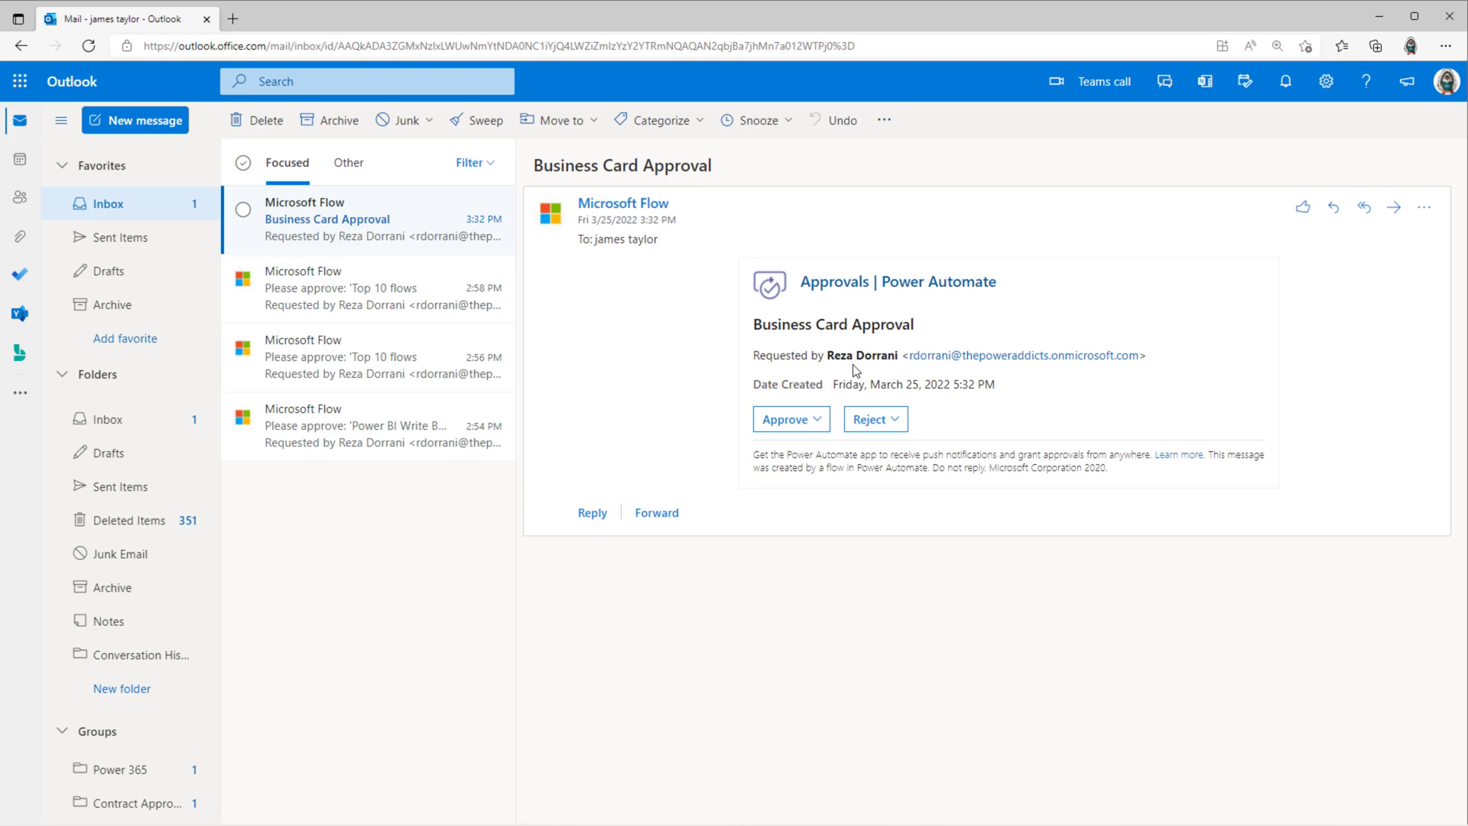
{"action": "left_click", "coordinate": [815, 427]}
{"action": "type", "text": "done!"}
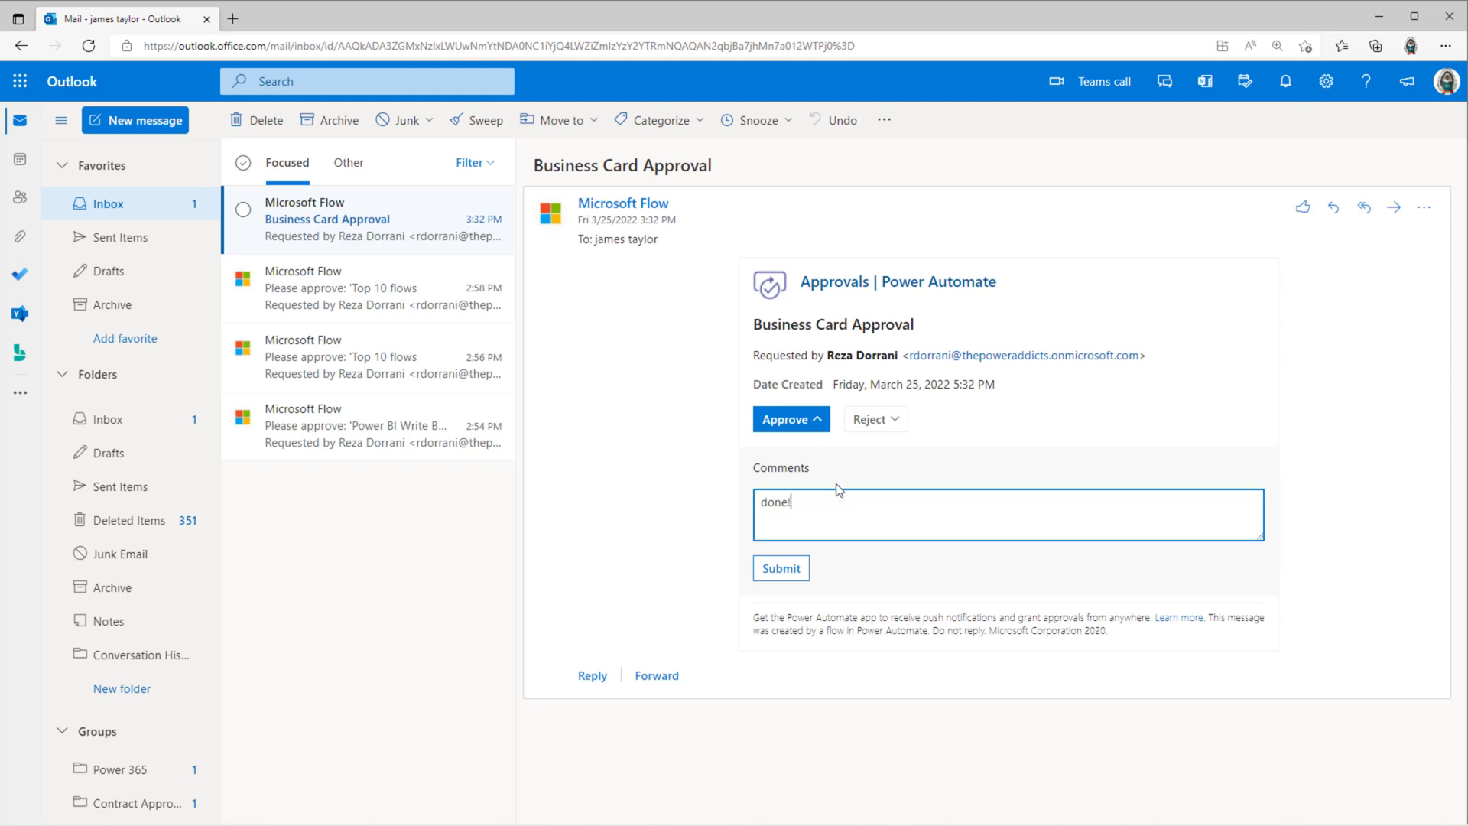
{"action": "left_click", "coordinate": [788, 574]}
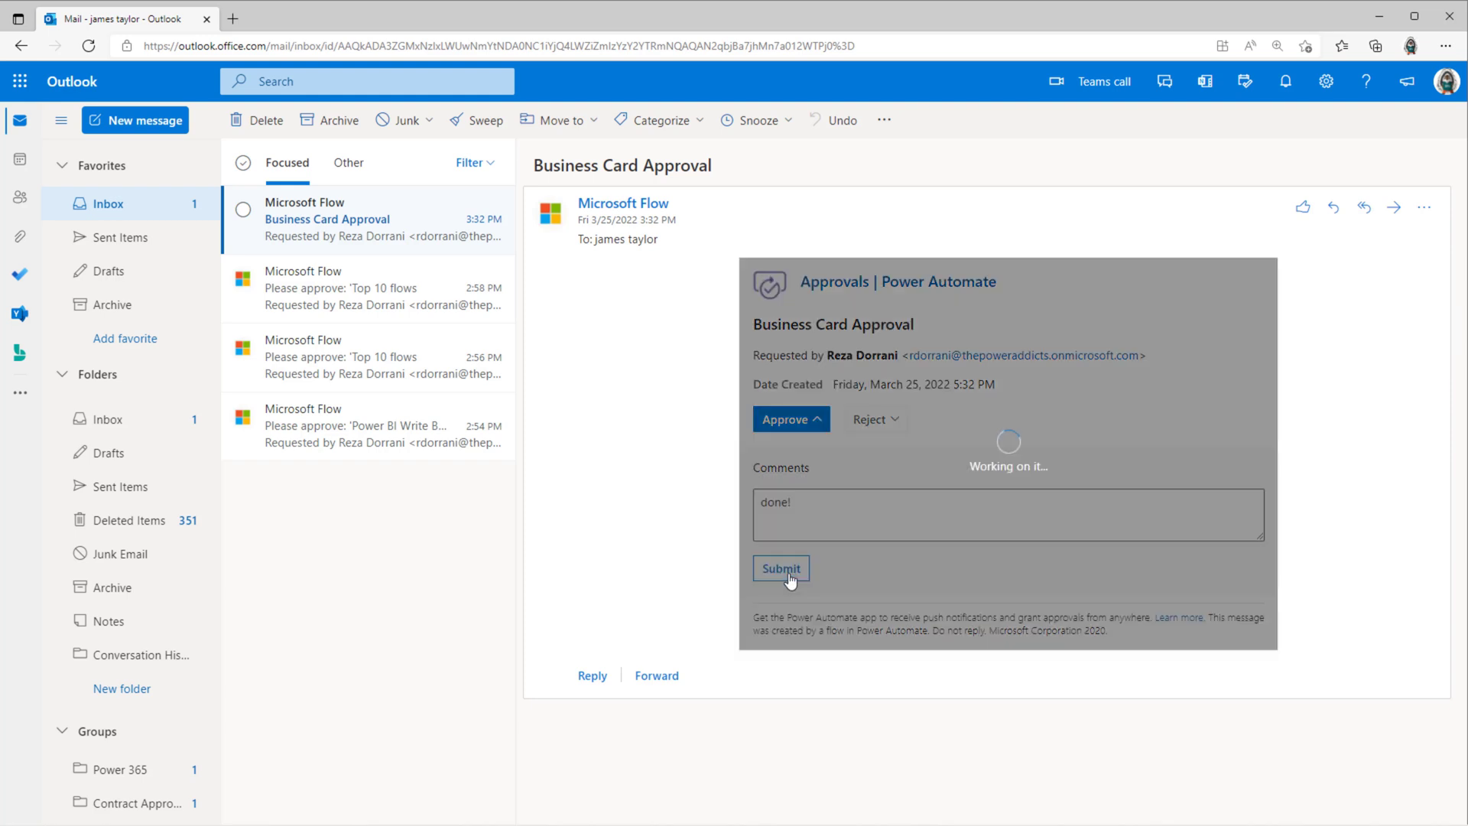
{"action": "left_click", "coordinate": [1381, 23]}
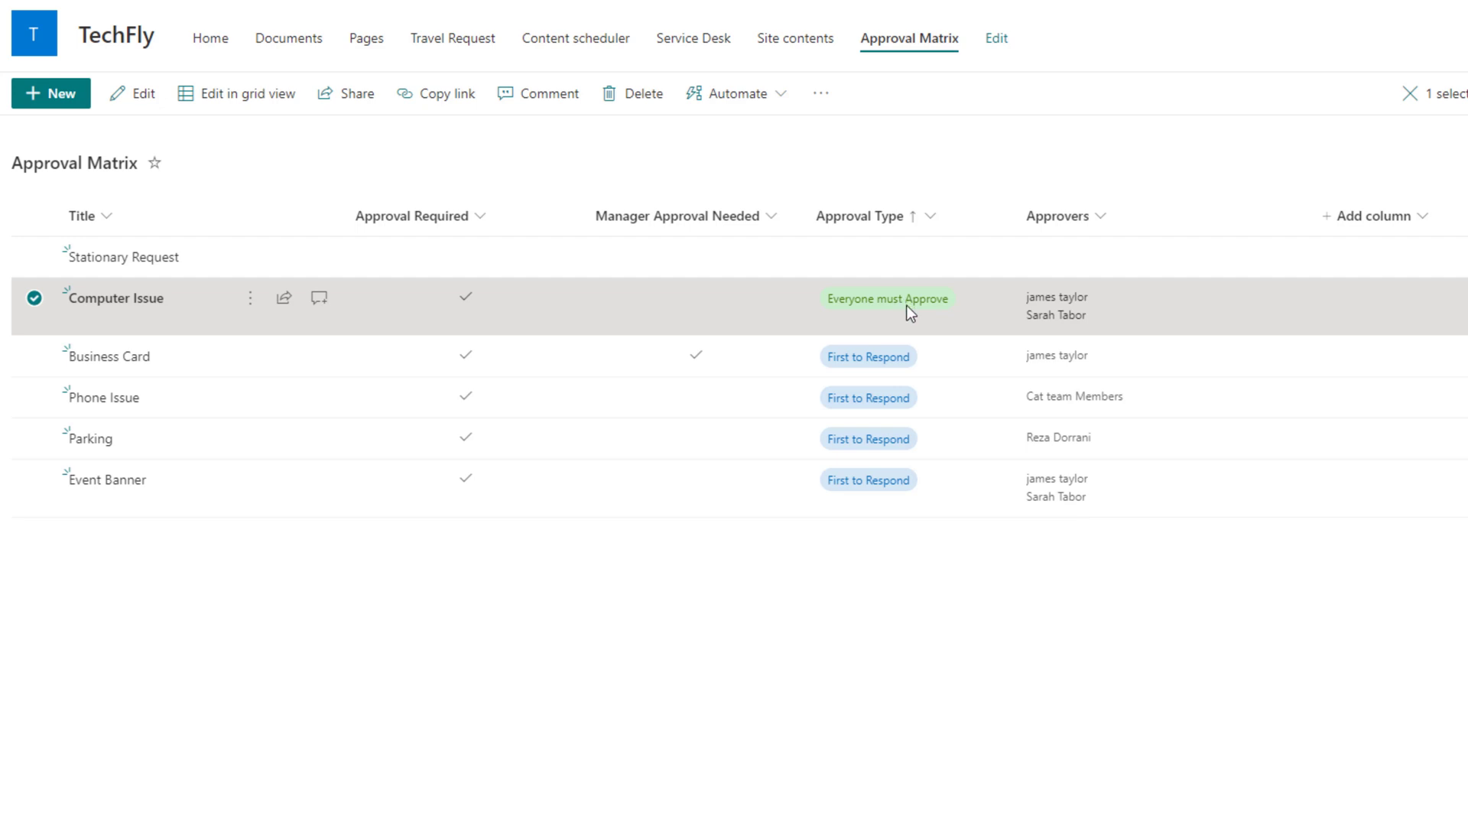
Step: Create a Service Desk request titled and described 'Not connecting to wifi' with High priority and request type Computer Issue
{"action": "key", "text": "ctrl+Tab"}
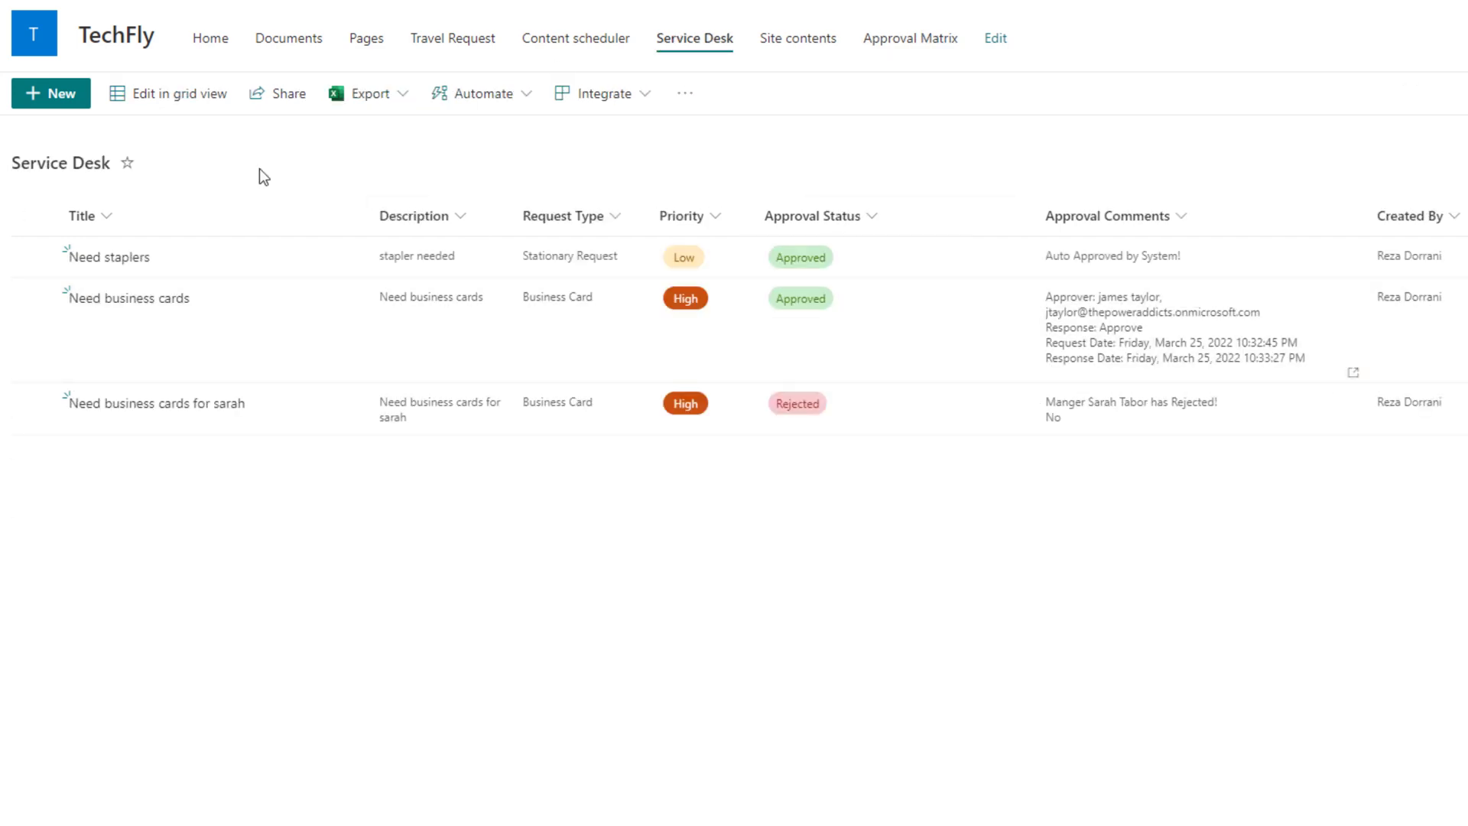
{"action": "left_click", "coordinate": [66, 109]}
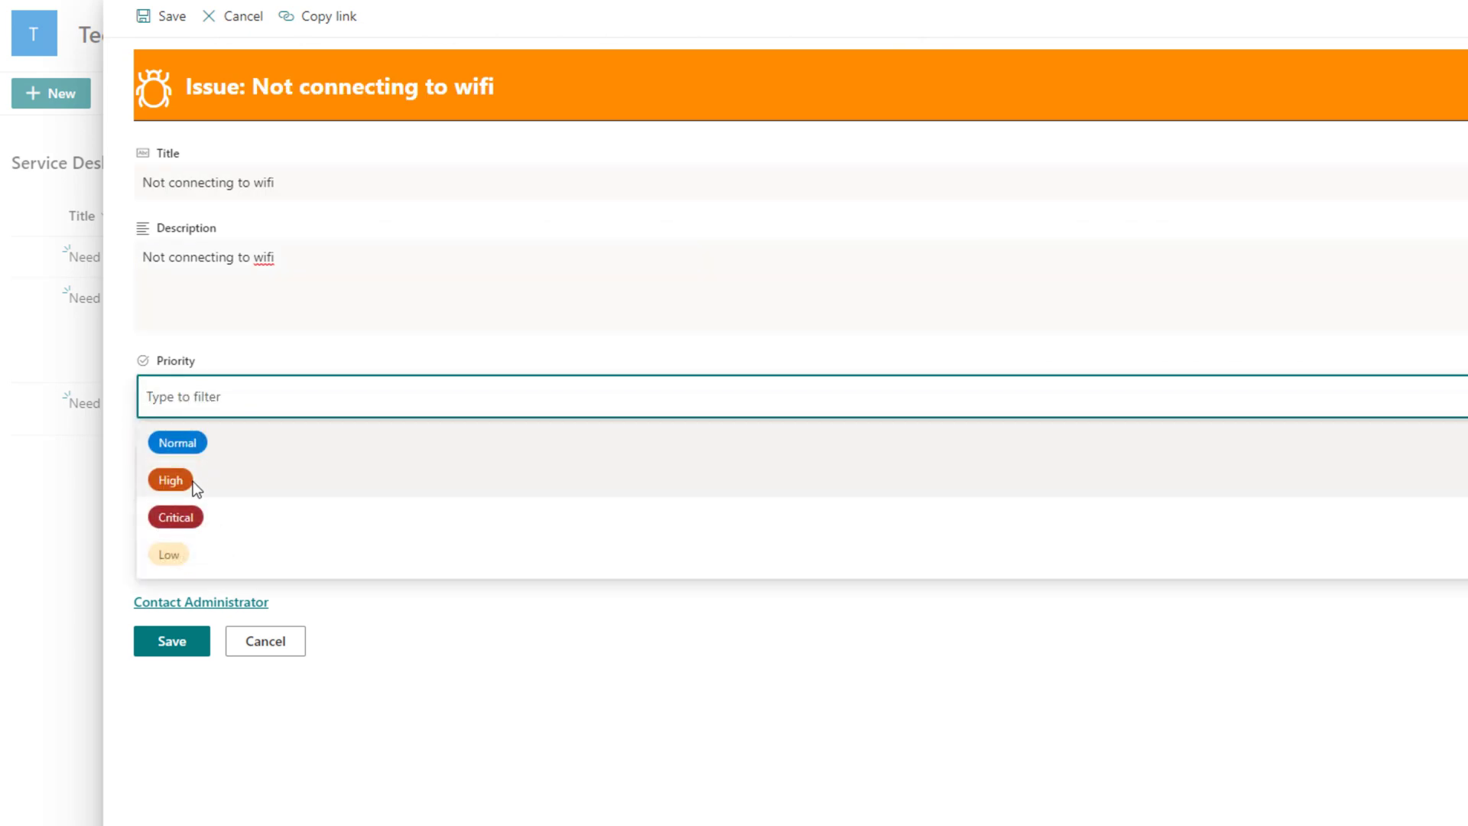
{"action": "left_click", "coordinate": [193, 480]}
{"action": "left_click", "coordinate": [201, 462]}
{"action": "left_click", "coordinate": [196, 509]}
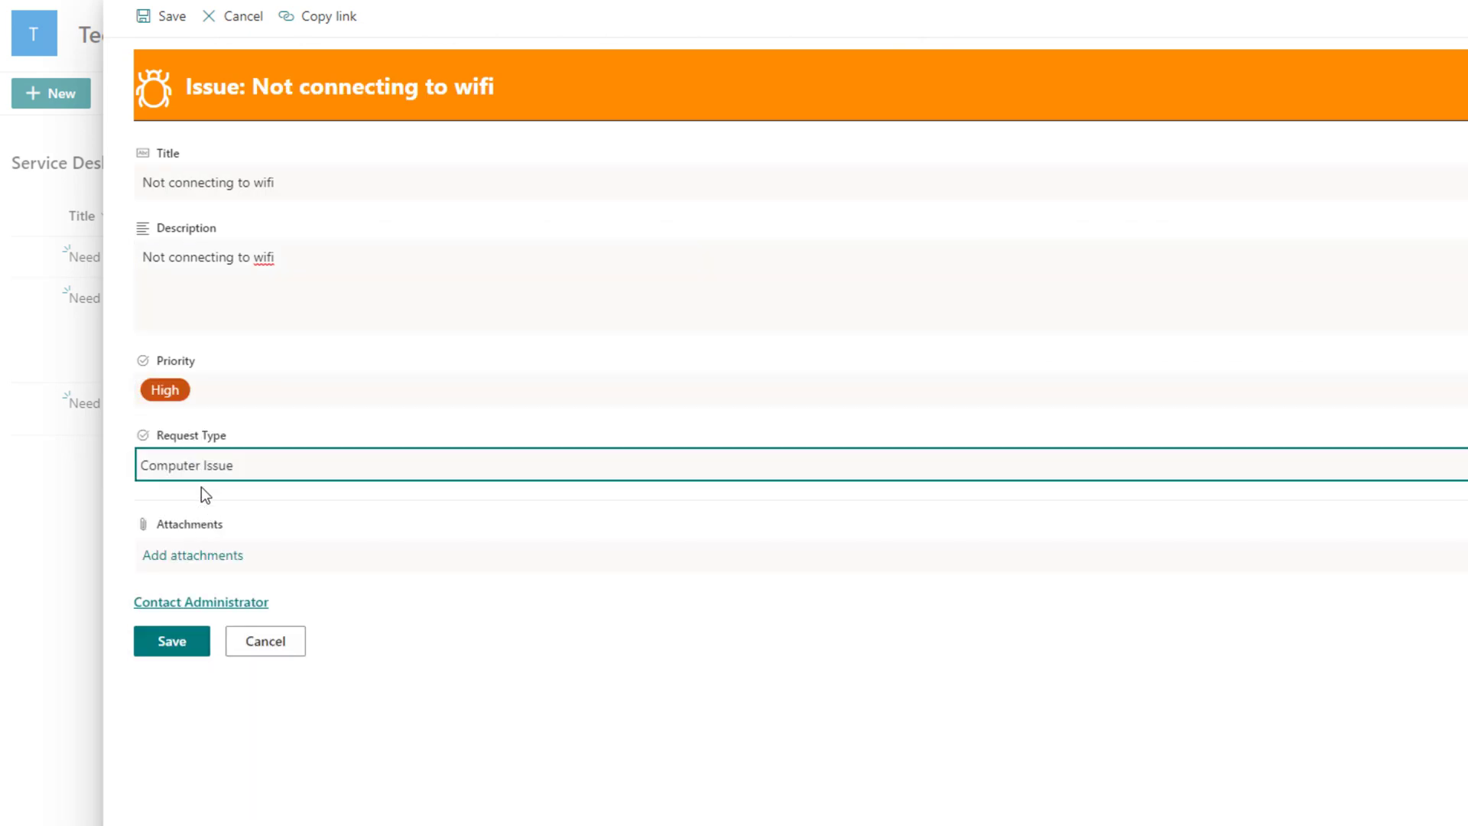
{"action": "left_click", "coordinate": [189, 646]}
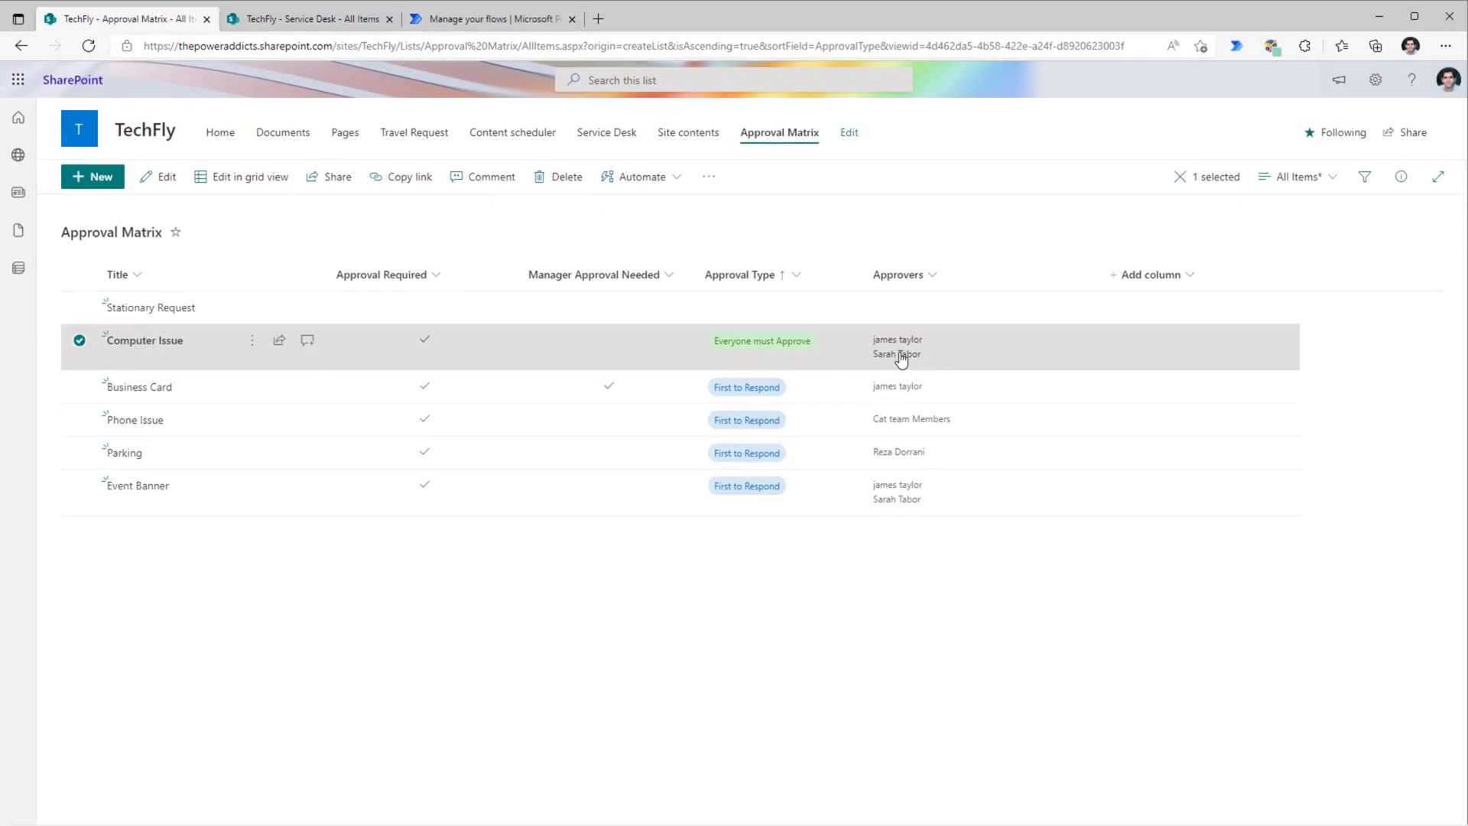
Step: In the first approver's Outlook mailbox, approve the Computer Issue Approval email with the comment 'looks good'
{"action": "mouse_move", "coordinate": [902, 359]}
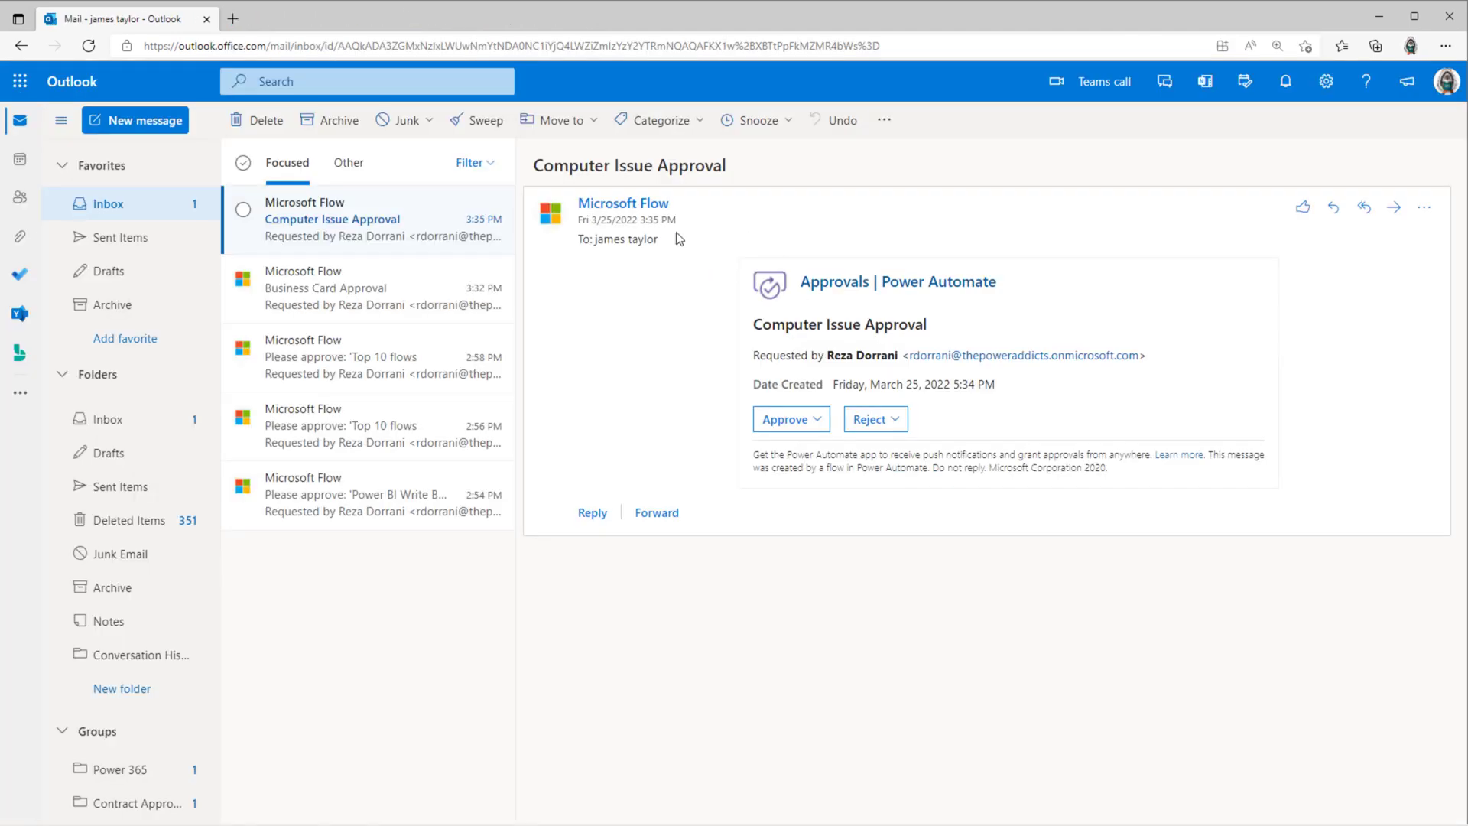
{"action": "left_click", "coordinate": [794, 422]}
{"action": "left_click", "coordinate": [820, 519]}
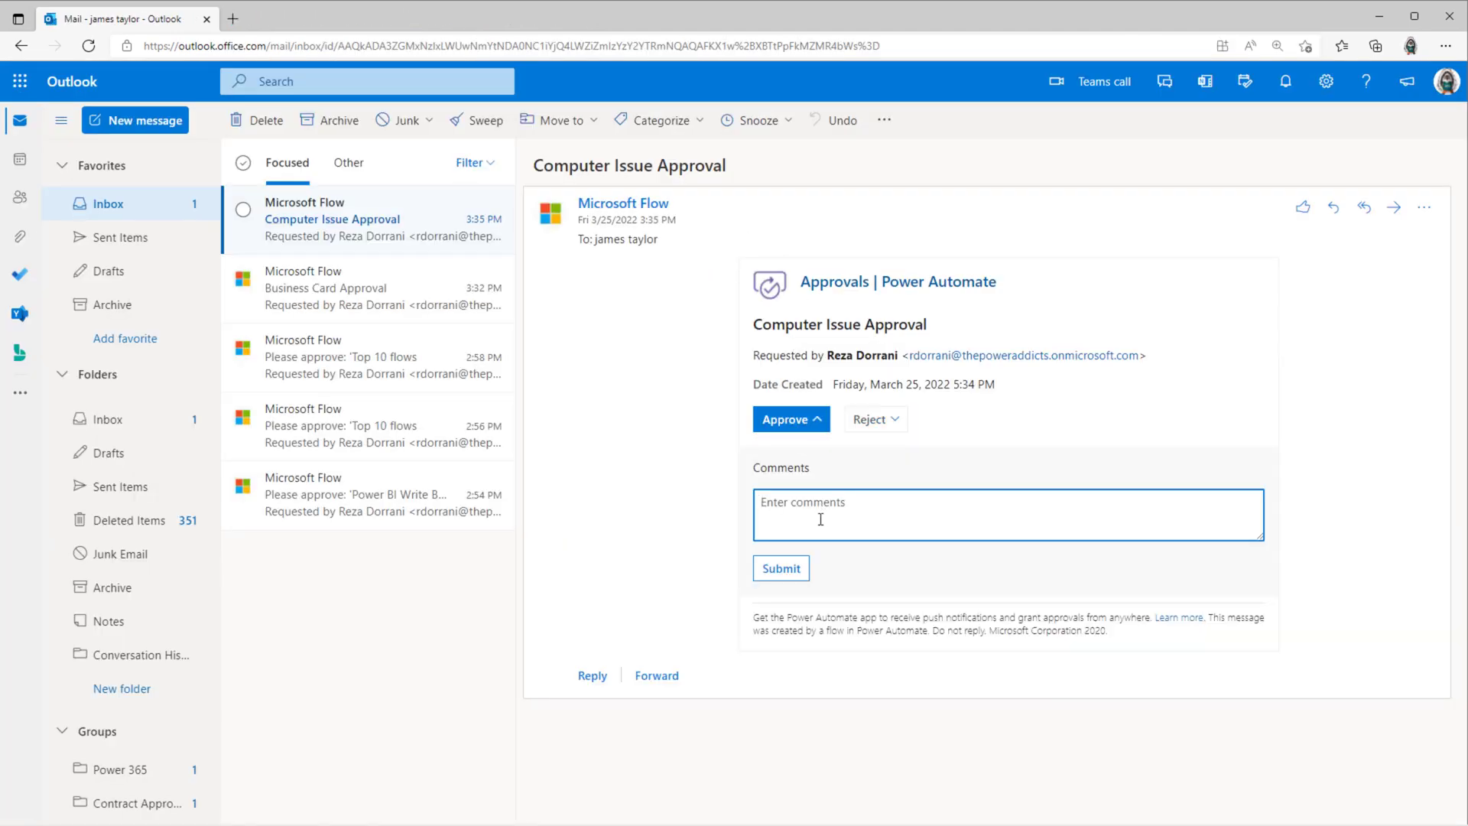
{"action": "type", "text": "looks good"}
{"action": "left_click", "coordinate": [788, 568]}
{"action": "left_click", "coordinate": [1366, 22]}
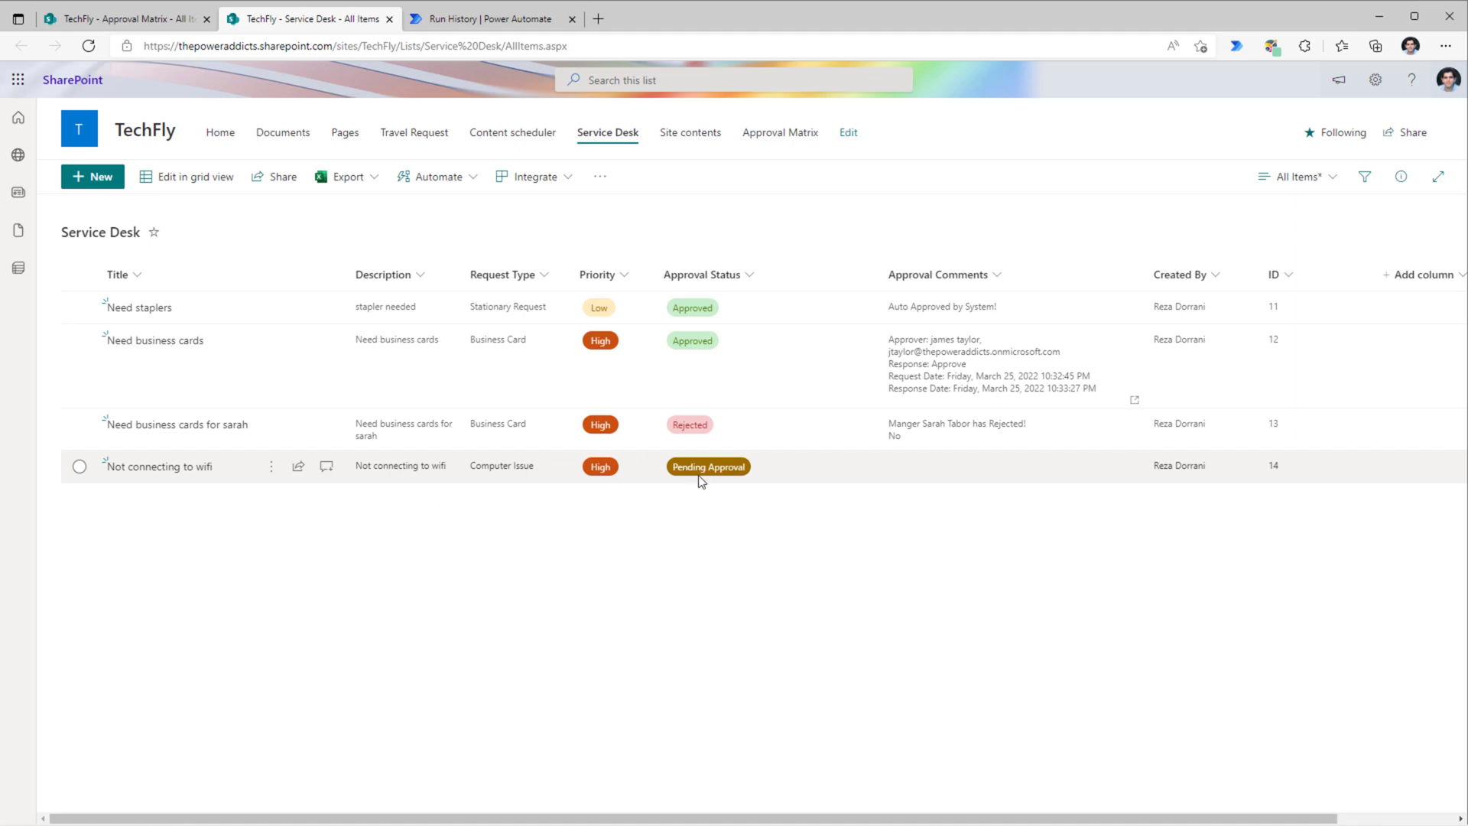
Step: In the second approver's Outlook mailbox, reject the Computer Issue Approval email with the comment 'No'
{"action": "key", "text": "ctrl+shift+Tab"}
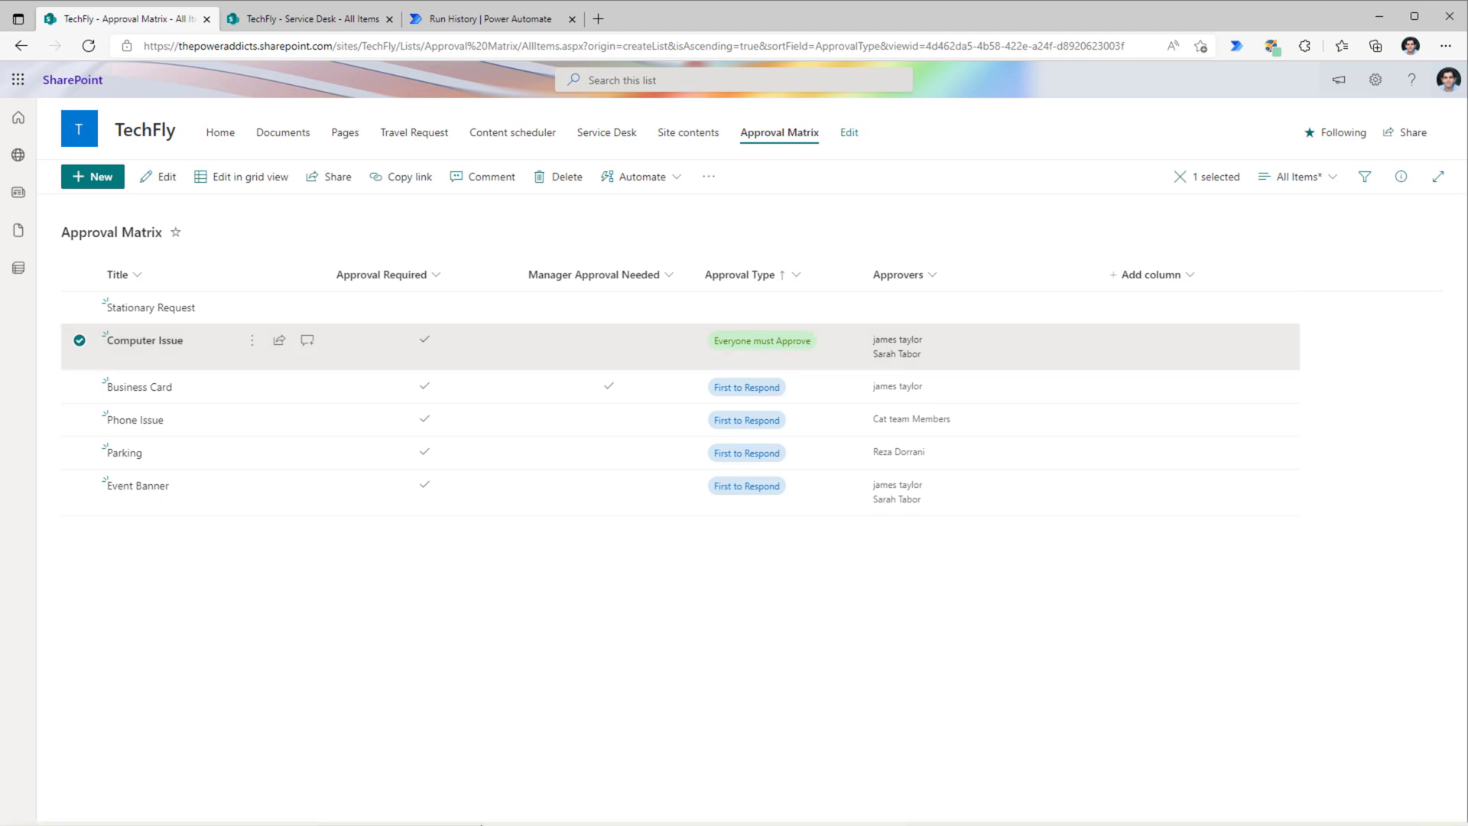
{"action": "key", "text": "alt+Tab"}
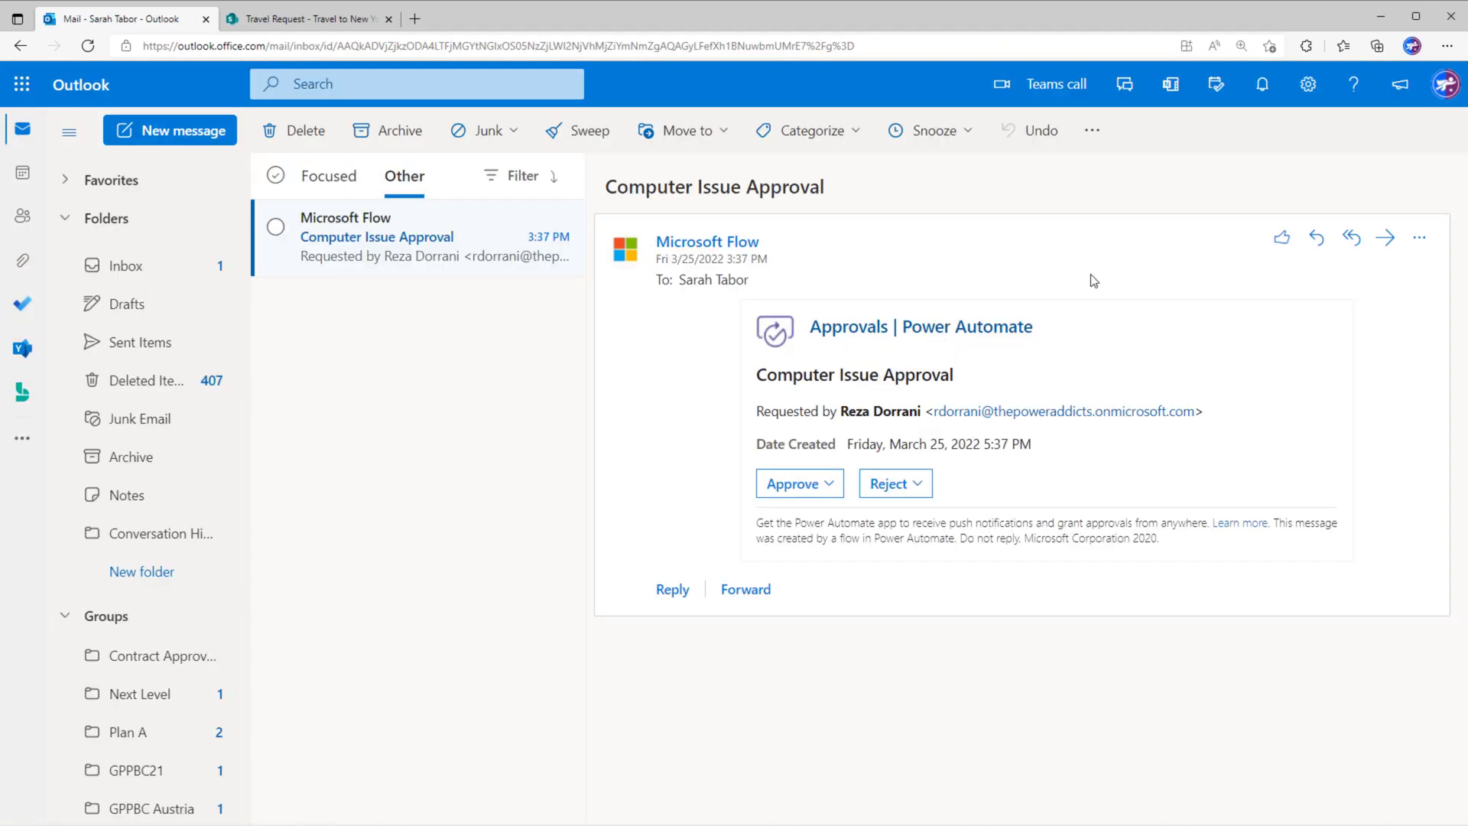
{"action": "left_click", "coordinate": [908, 485]}
{"action": "left_click", "coordinate": [875, 491]}
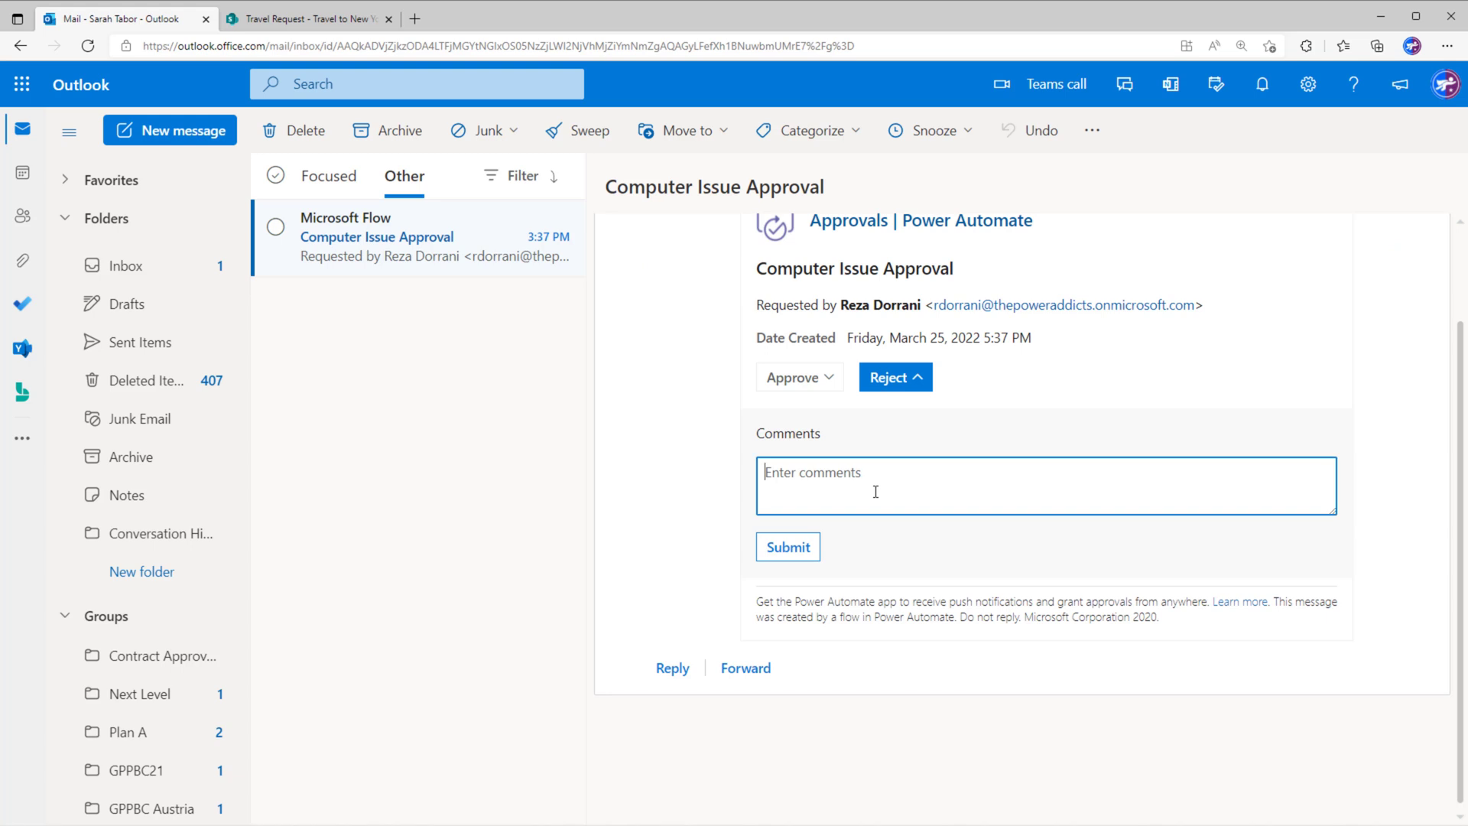
{"action": "type", "text": "No"}
{"action": "left_click", "coordinate": [788, 546]}
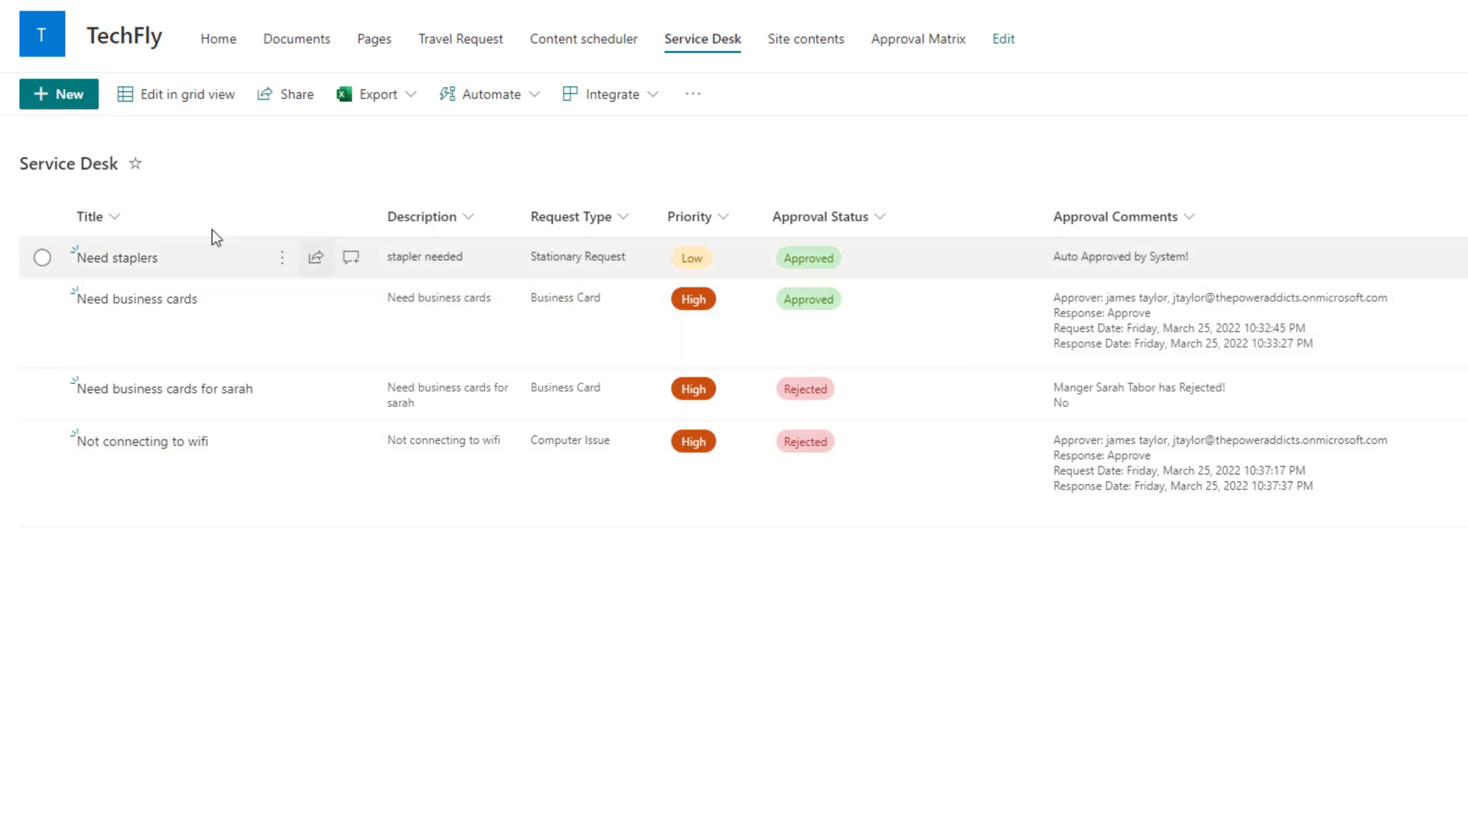
Step: Edit the Computer Issue item in the Approval Matrix to require manager approval and use the First to Respond approval type
{"action": "left_click", "coordinate": [190, 95]}
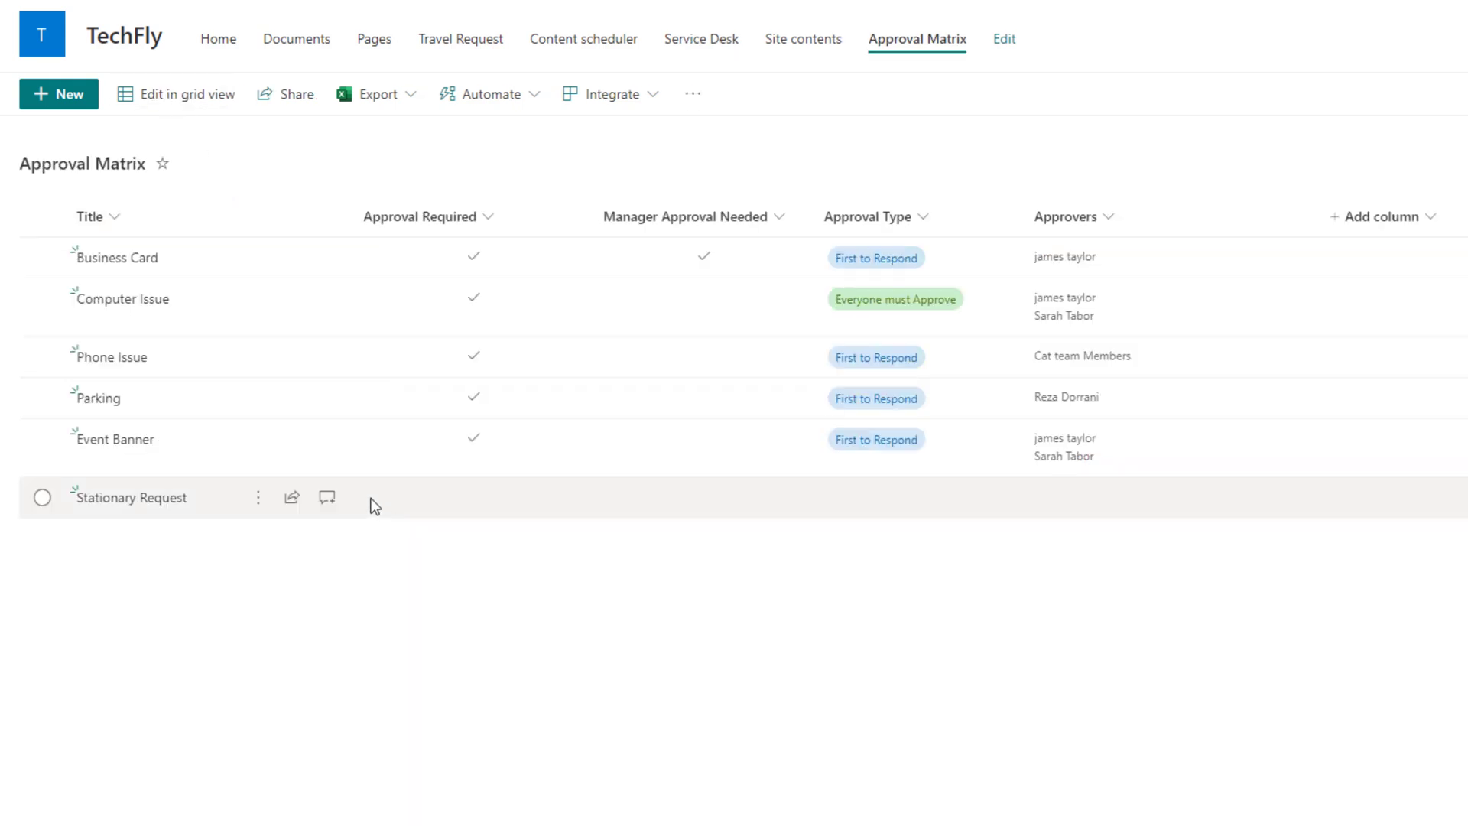
{"action": "left_click", "coordinate": [101, 319]}
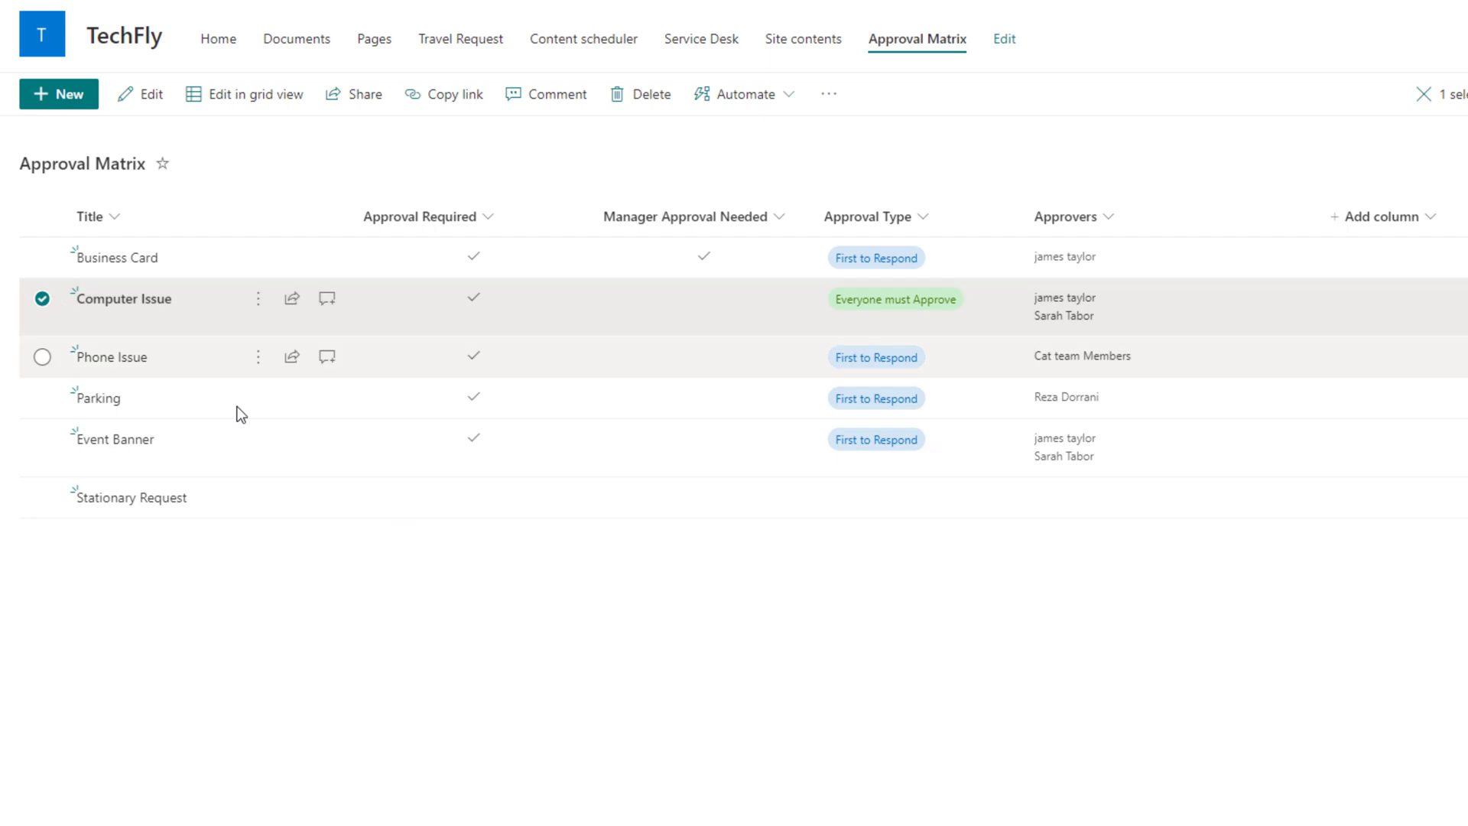
{"action": "left_click", "coordinate": [152, 96]}
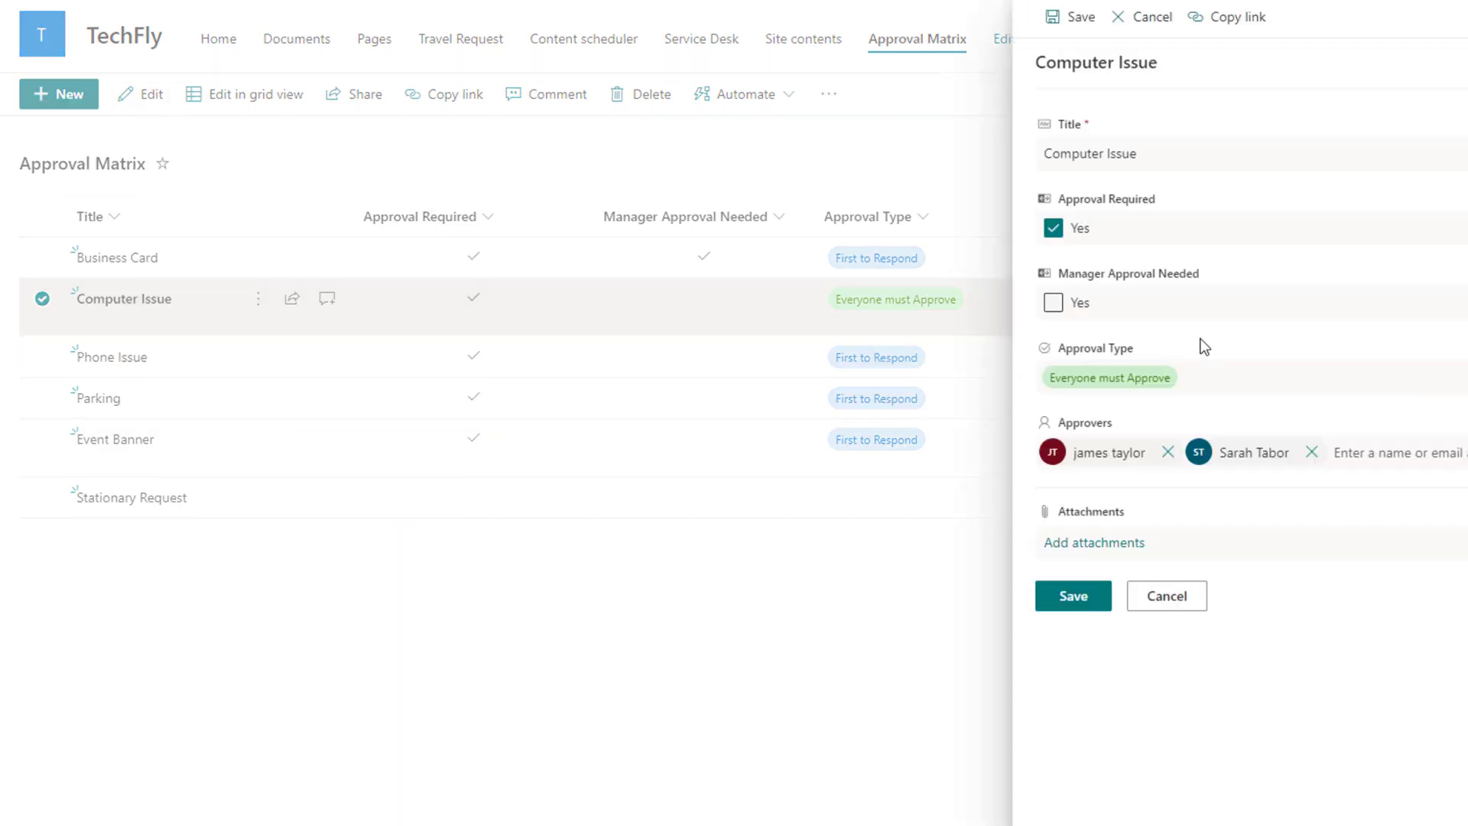
{"action": "left_click", "coordinate": [1053, 304]}
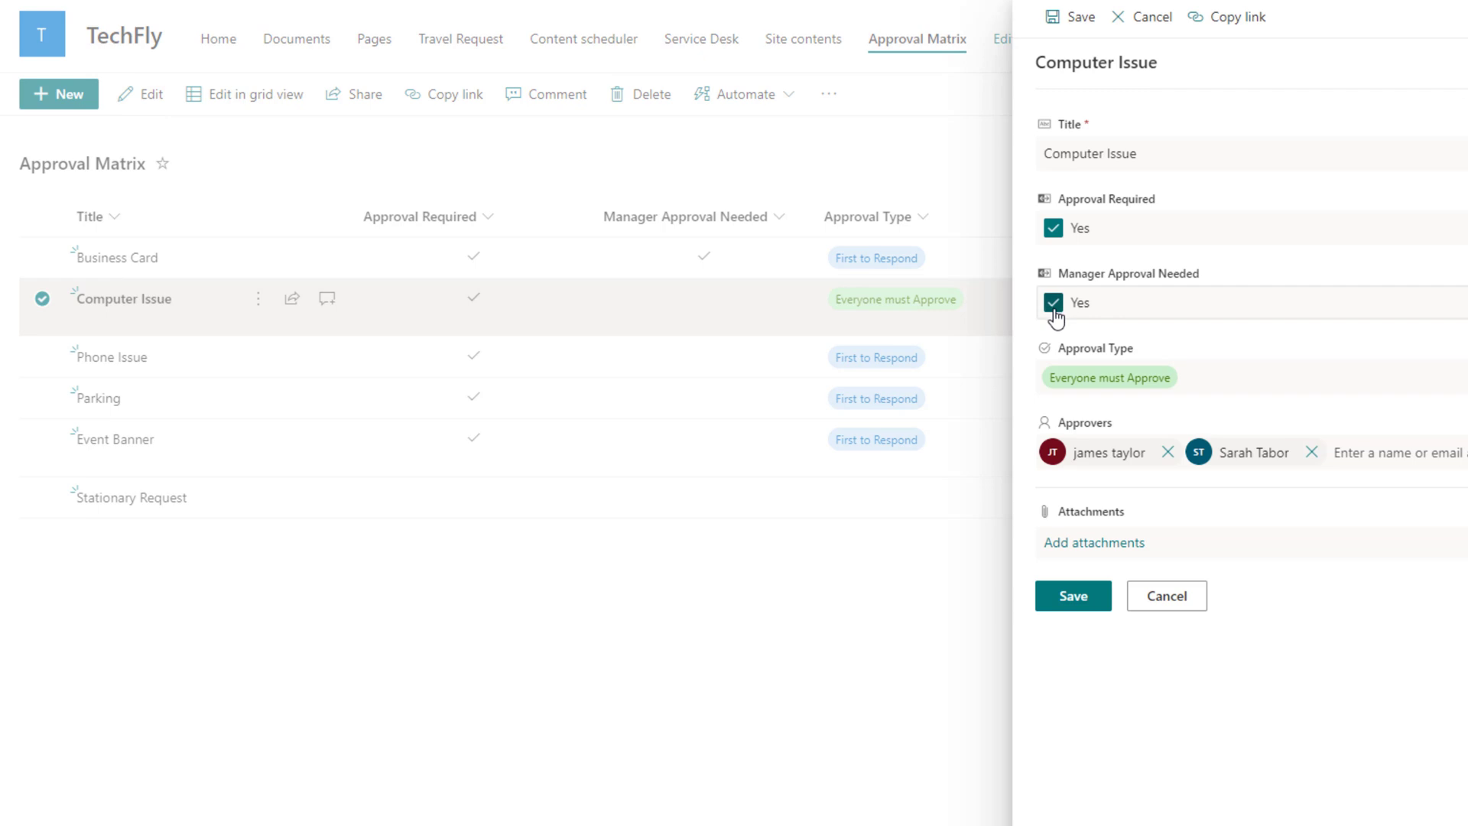
{"action": "left_click", "coordinate": [1135, 378]}
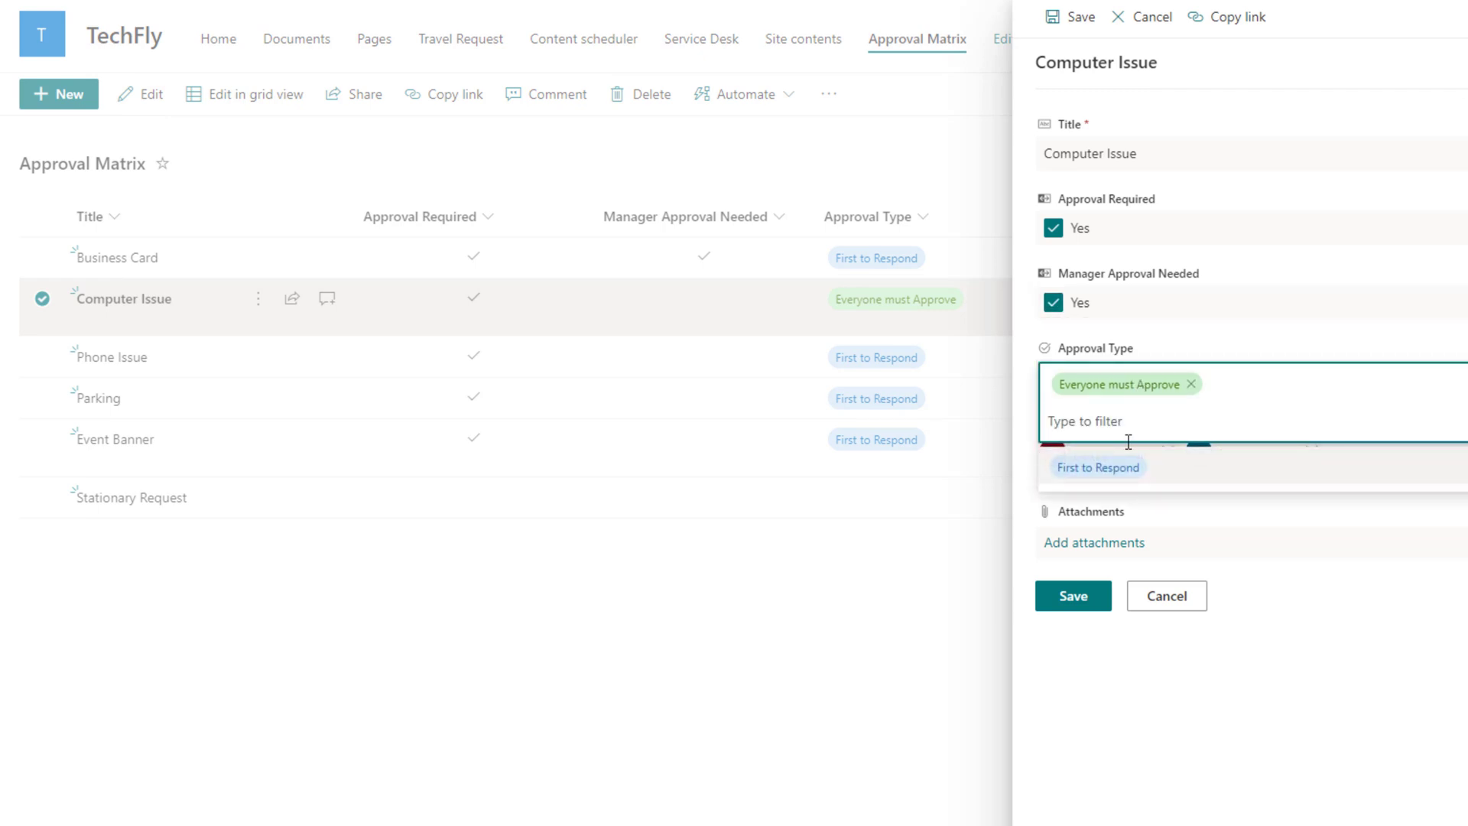
{"action": "left_click", "coordinate": [1101, 467]}
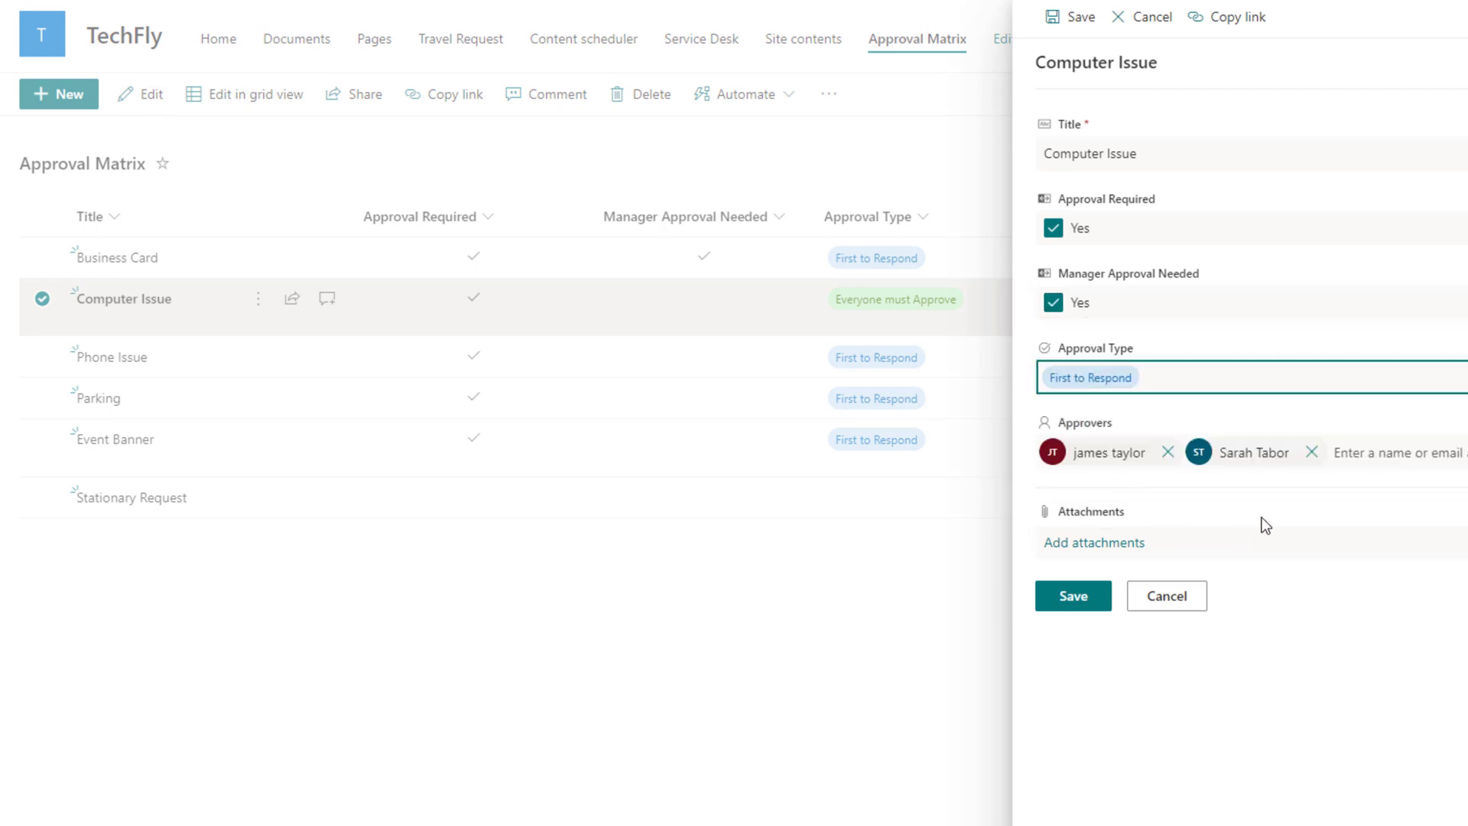
Step: Replace the second approver of the Computer Issue rule with a different person and save the item
{"action": "left_click", "coordinate": [1312, 452]}
{"action": "type", "text": "reza"}
{"action": "left_click", "coordinate": [1292, 497]}
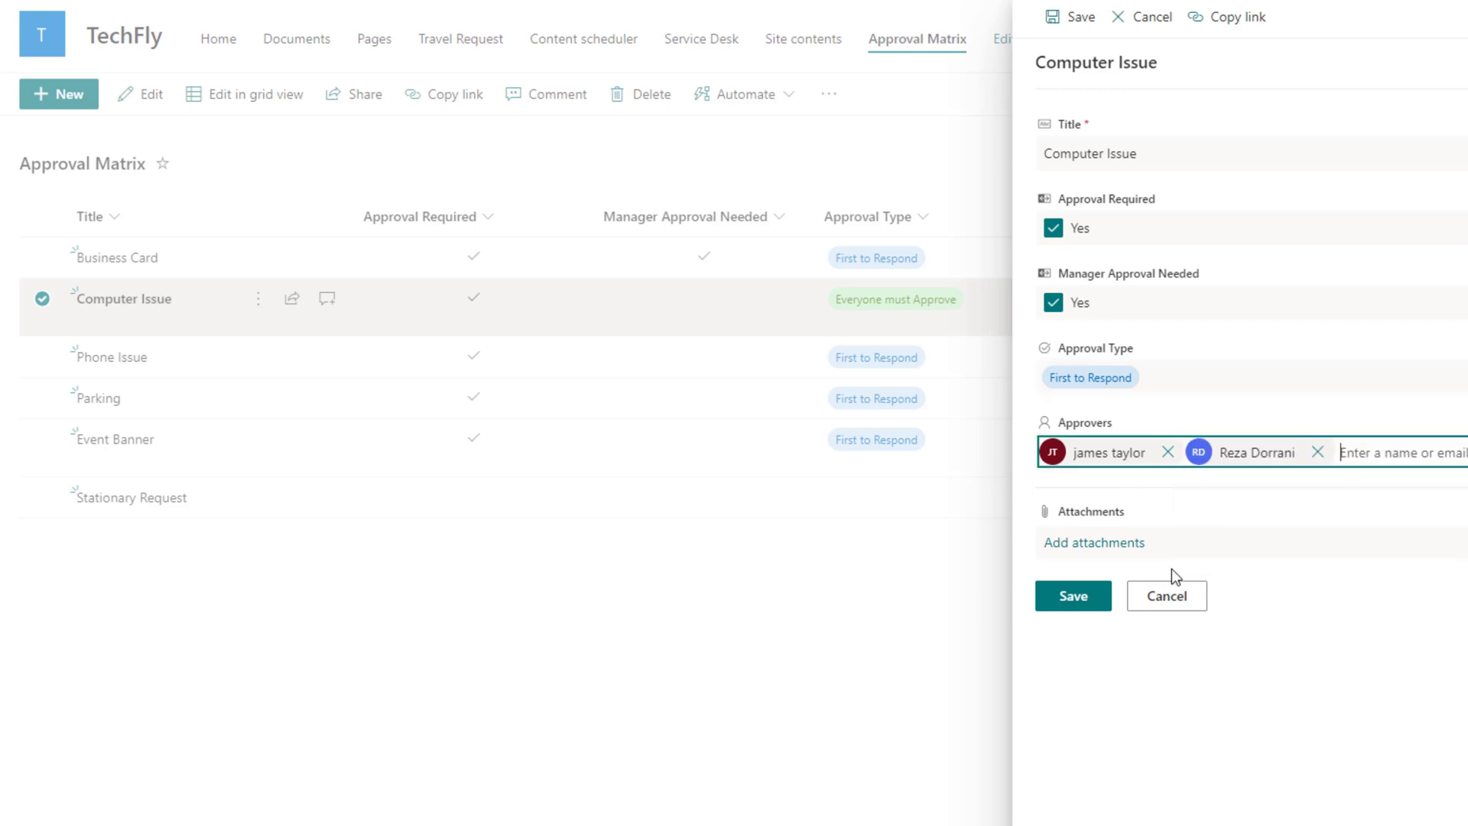
{"action": "left_click", "coordinate": [1071, 604]}
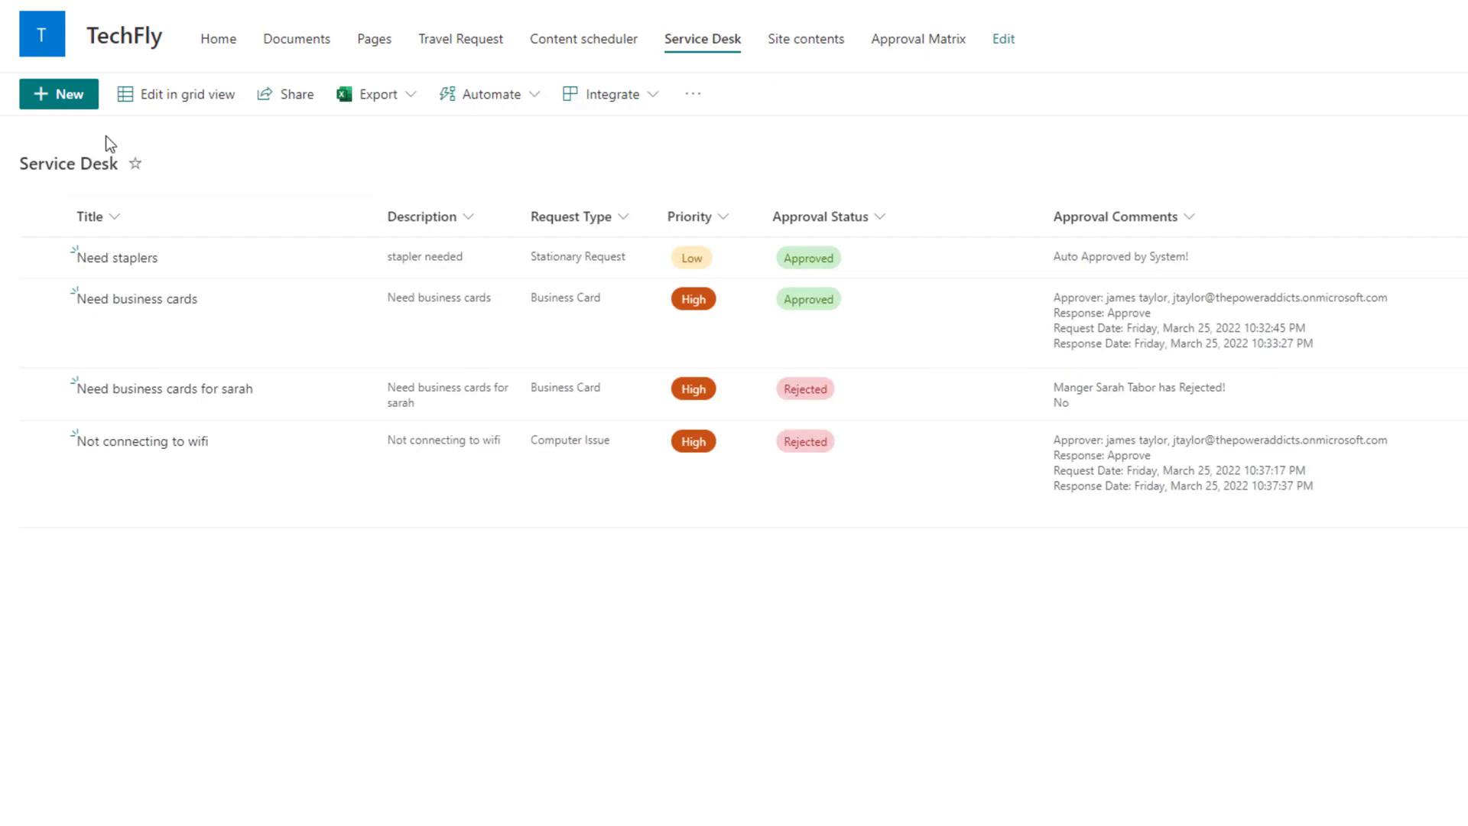
Step: Create a Service Desk item titled 'System not loading' with the same description, Critical priority and Computer Issue request type, and save it
{"action": "left_click", "coordinate": [59, 93]}
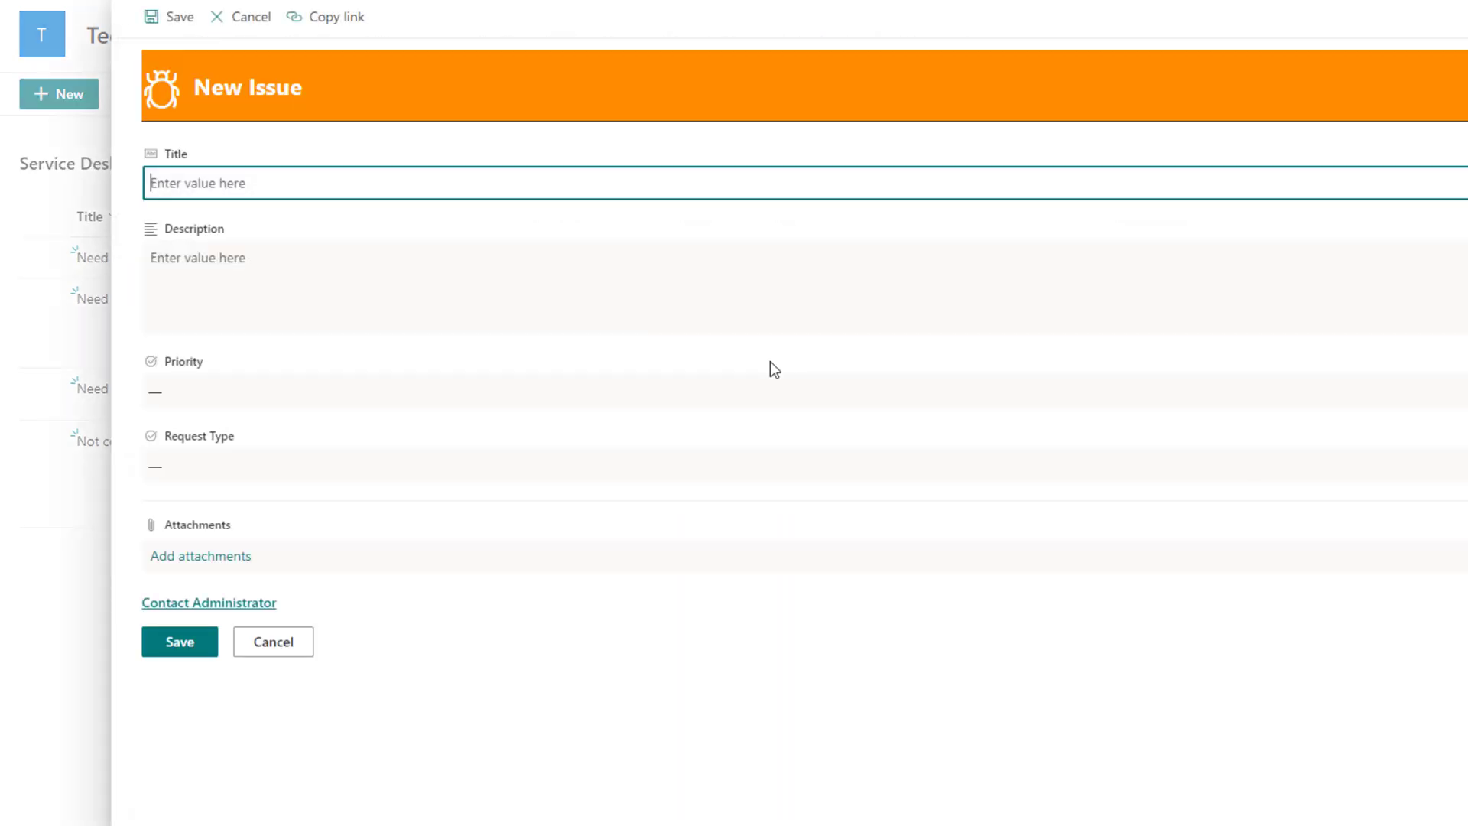
{"action": "type", "text": "Need more"}
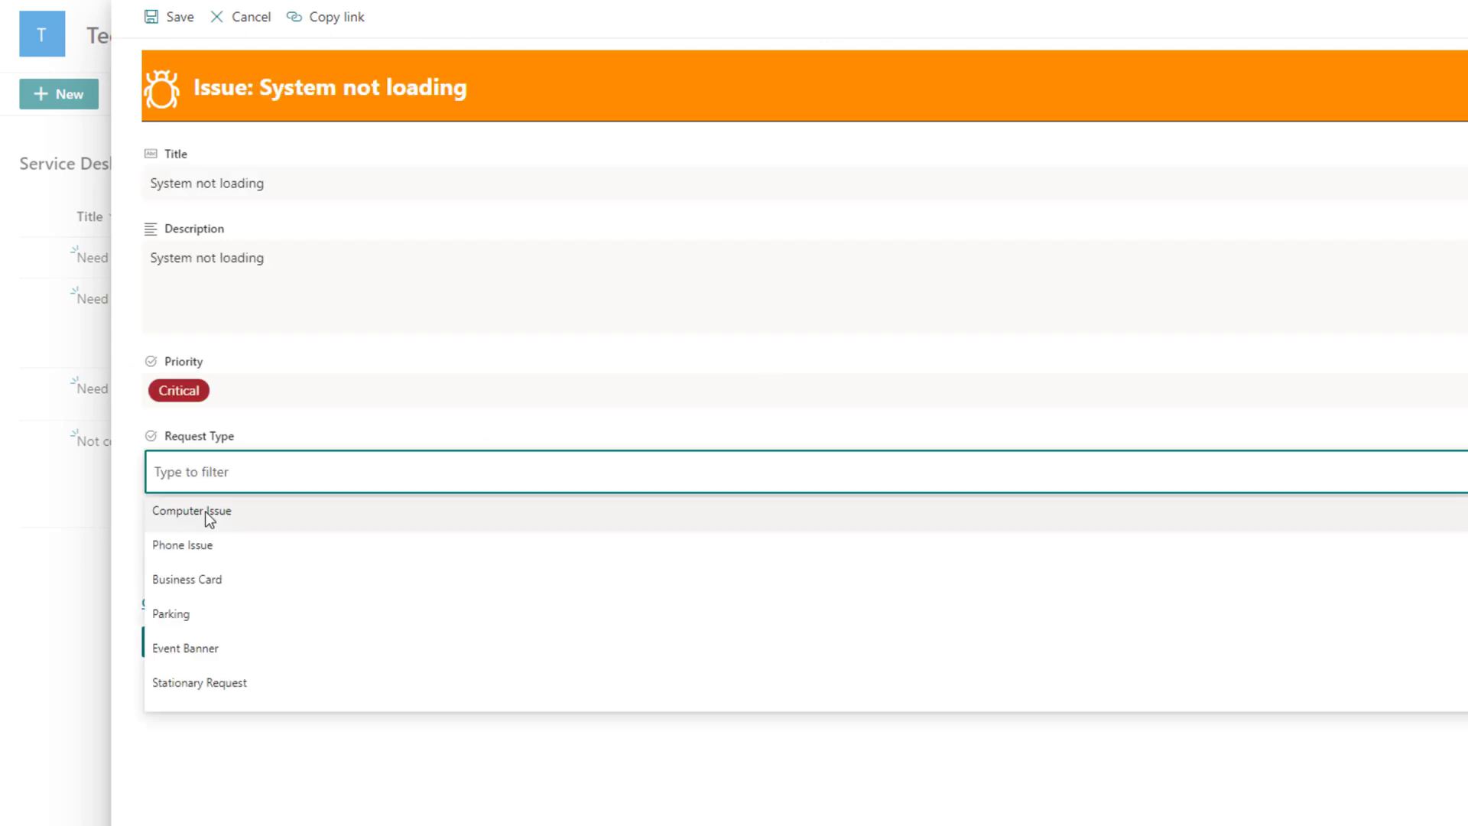
{"action": "left_click", "coordinate": [205, 511]}
{"action": "left_click", "coordinate": [203, 645]}
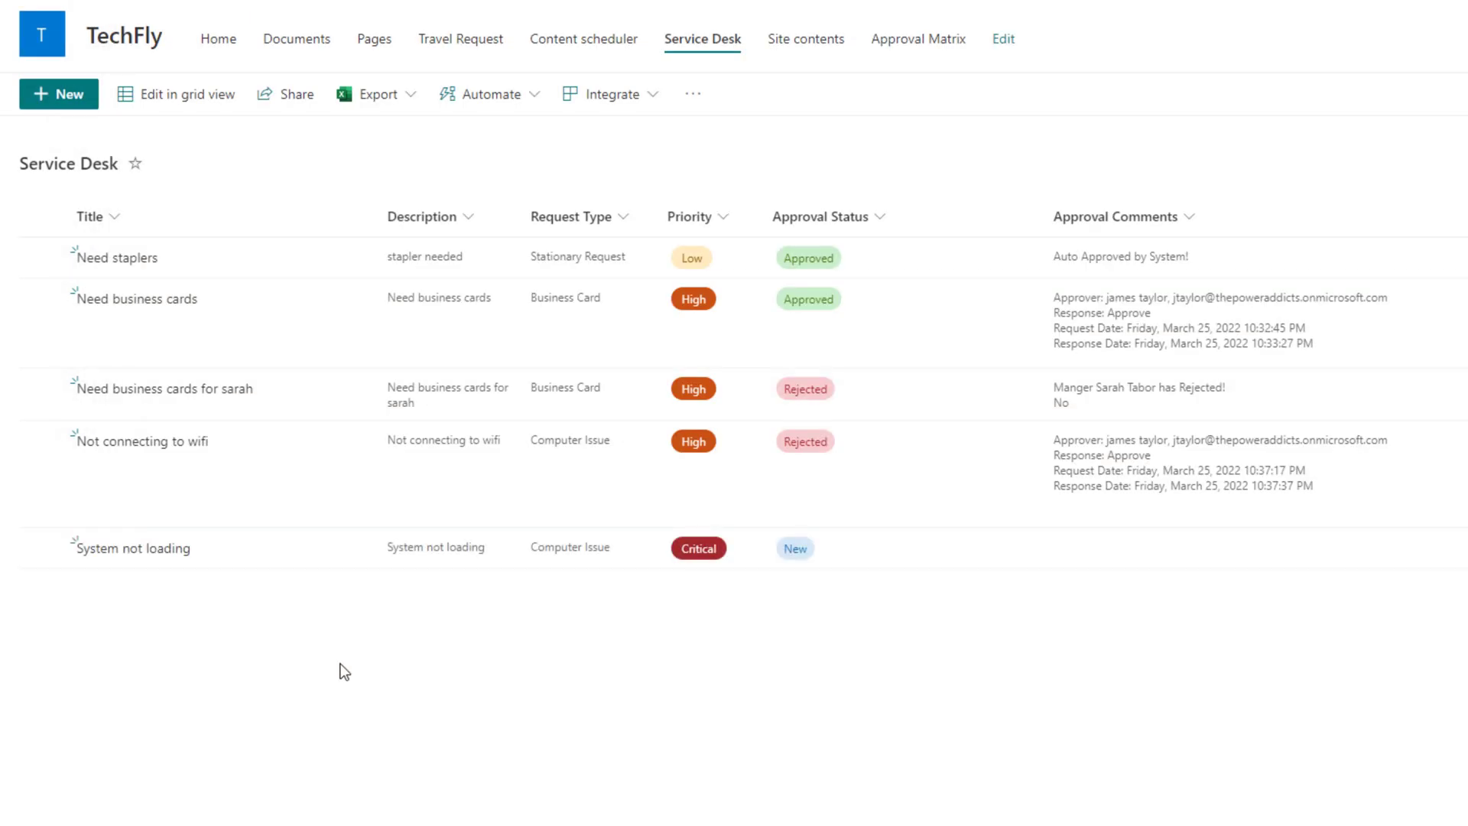
{"action": "left_click", "coordinate": [593, 565]}
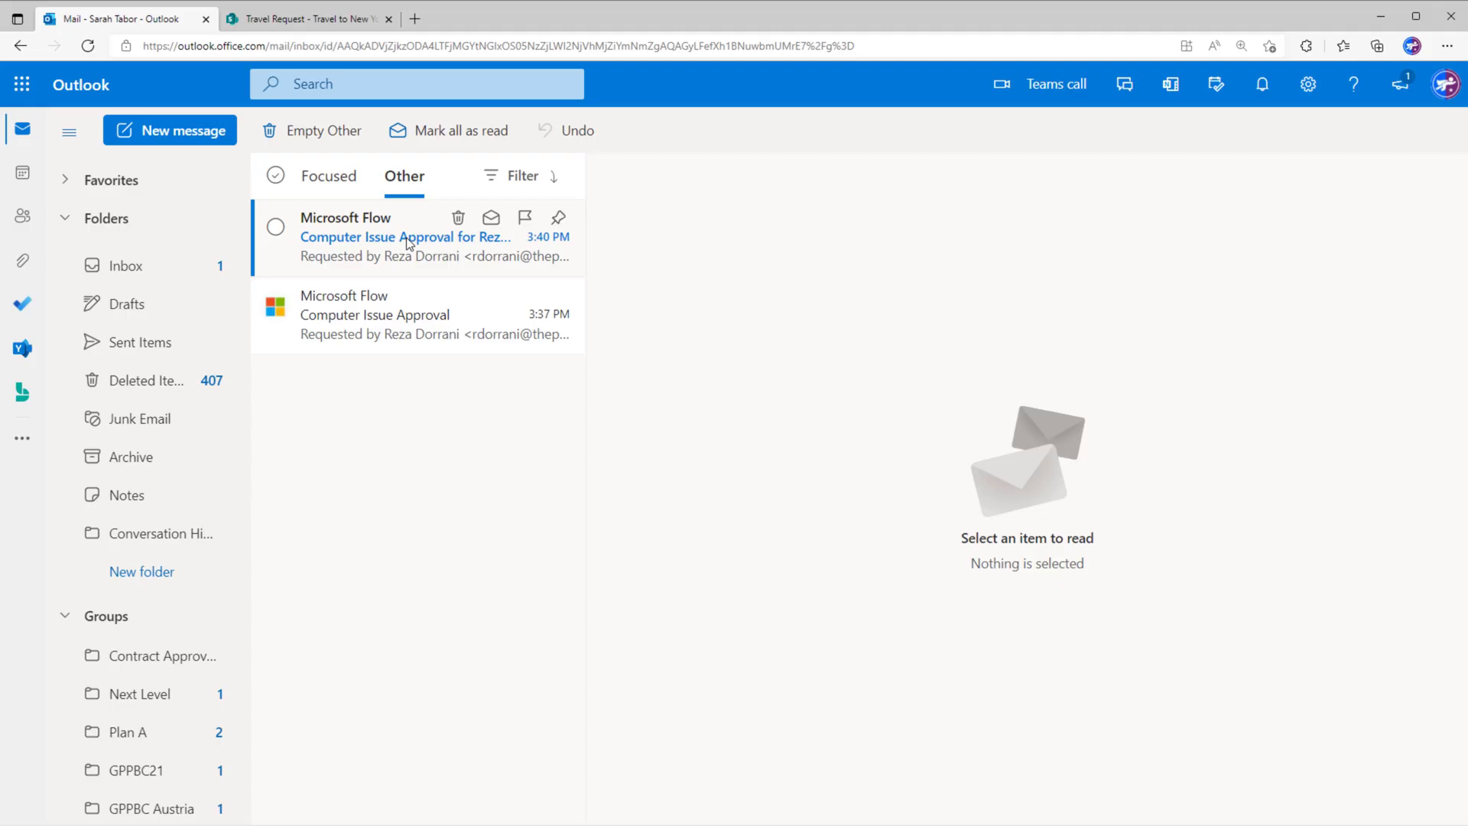
Step: In the manager's Outlook mailbox, approve the Computer Issue Approval email for the System not loading request with the comment 'ok'
{"action": "left_click", "coordinate": [406, 239]}
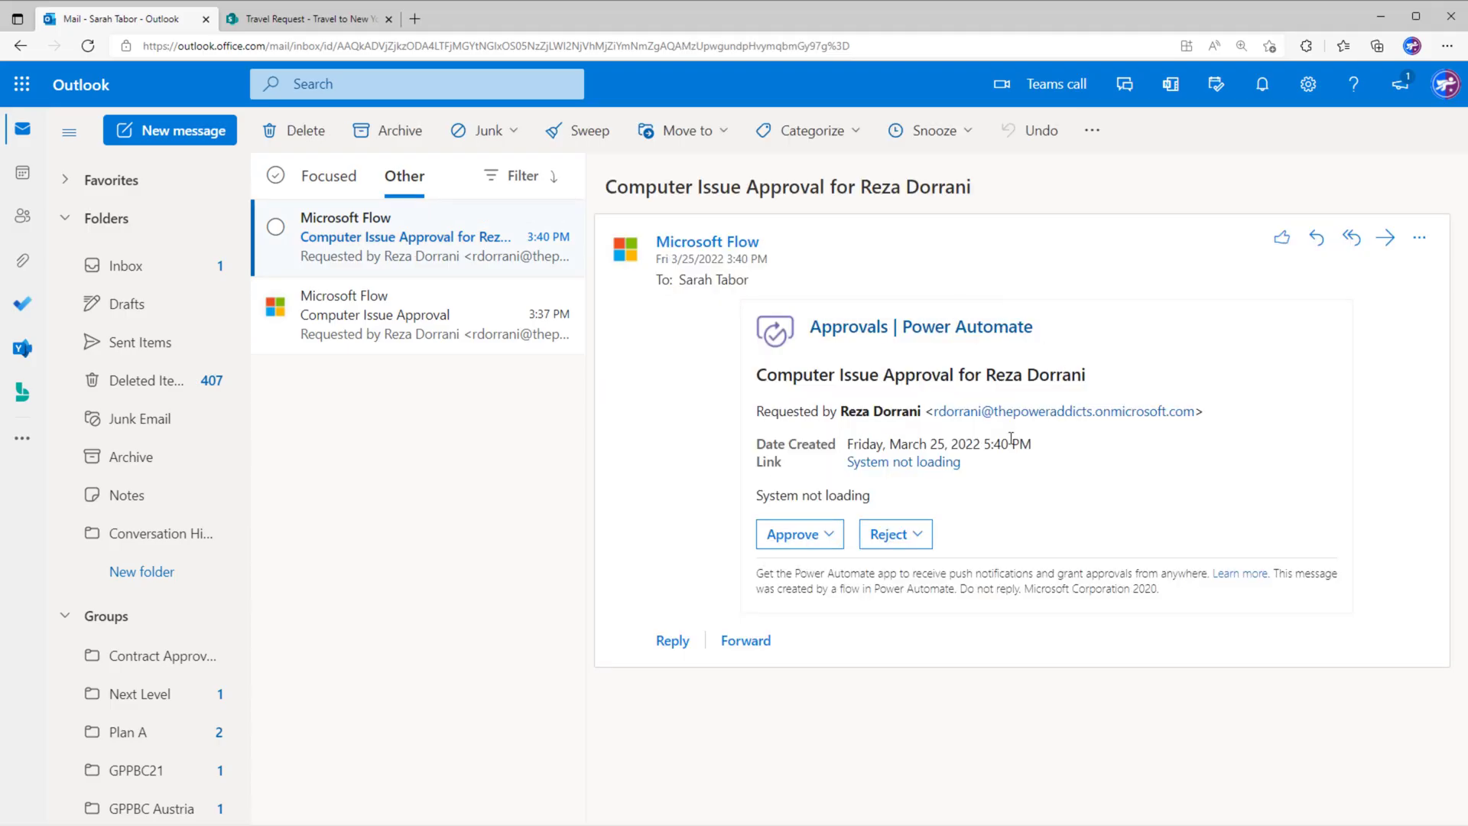
{"action": "left_click", "coordinate": [832, 540]}
{"action": "left_click", "coordinate": [826, 493]}
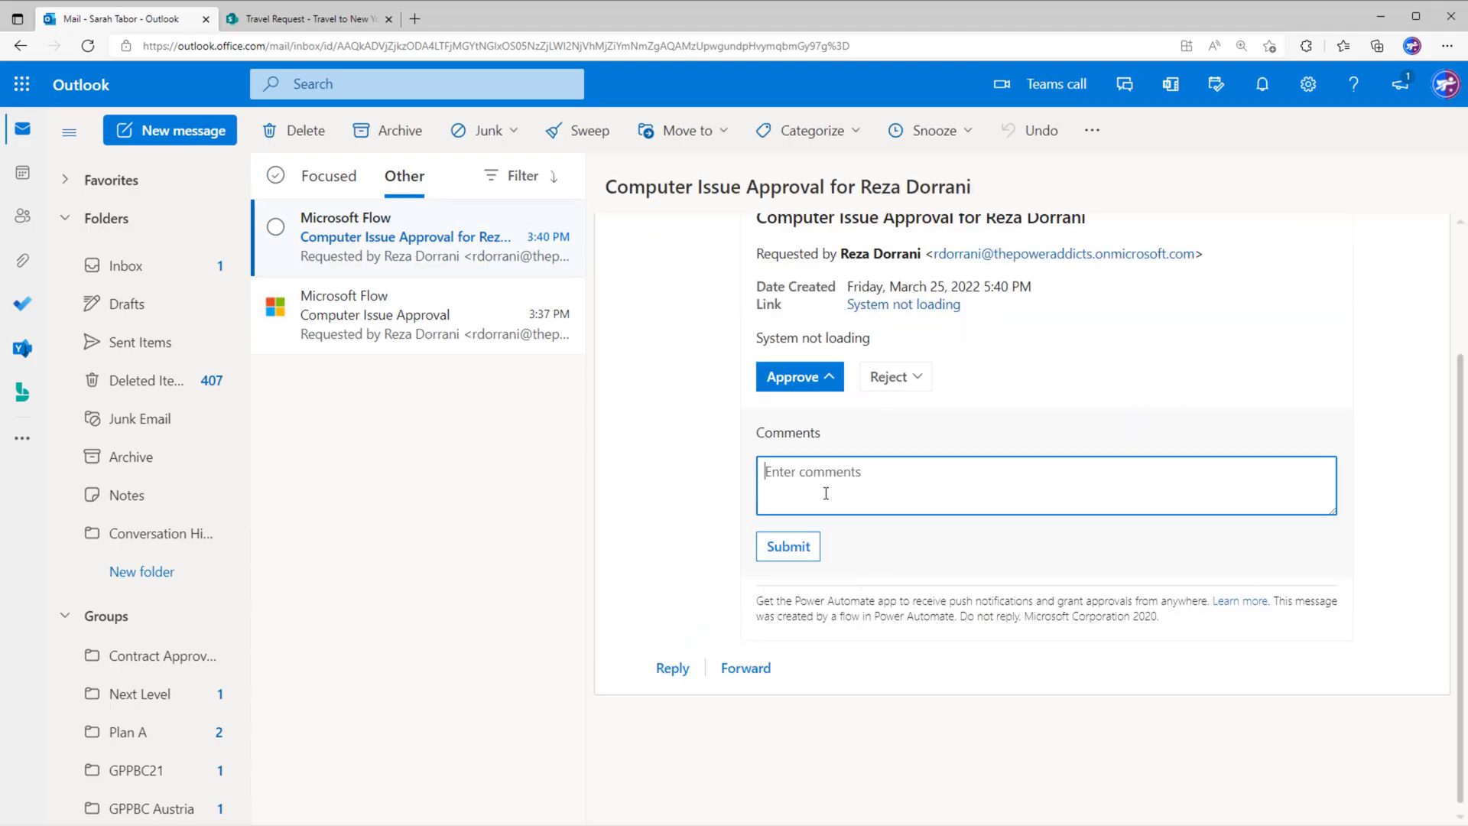
{"action": "type", "text": "ok"}
{"action": "left_click", "coordinate": [811, 546]}
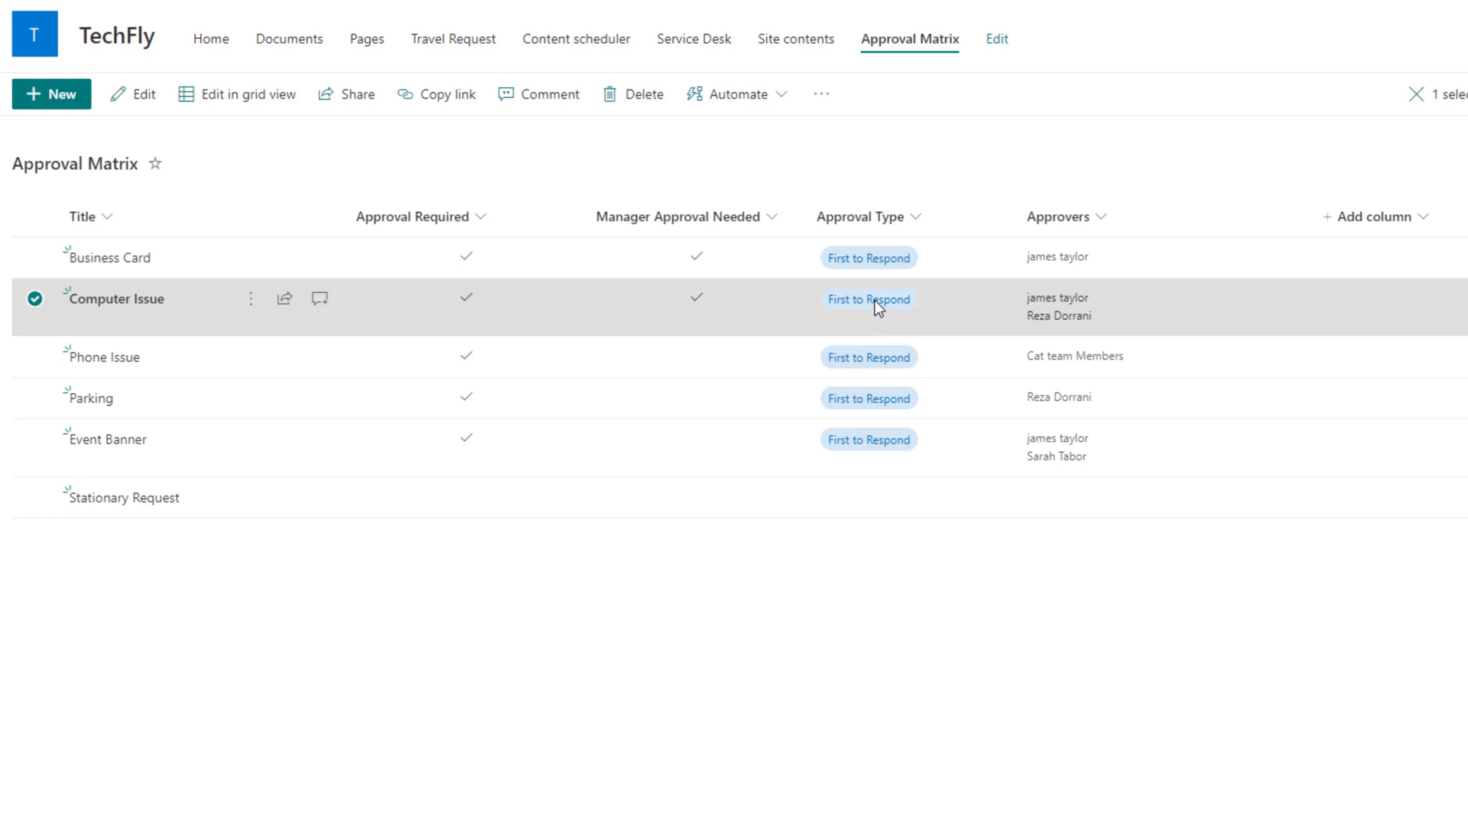
Step: Check the System not loading request in Service Desk and approve its Computer Issue Approval email in the second approver's Outlook with the comment 'done!'
{"action": "key", "text": "alt+Left"}
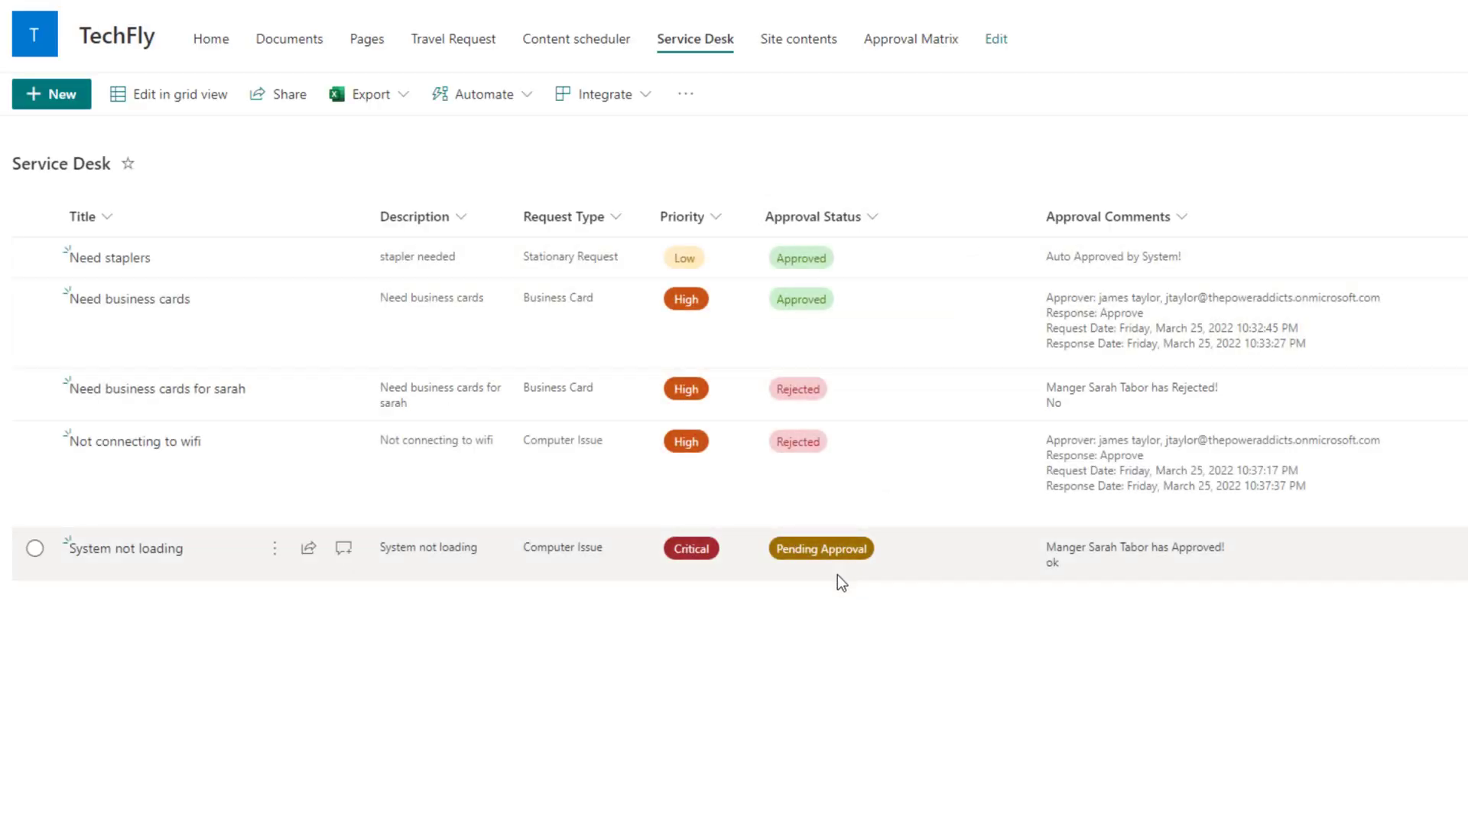
{"action": "left_click", "coordinate": [837, 575]}
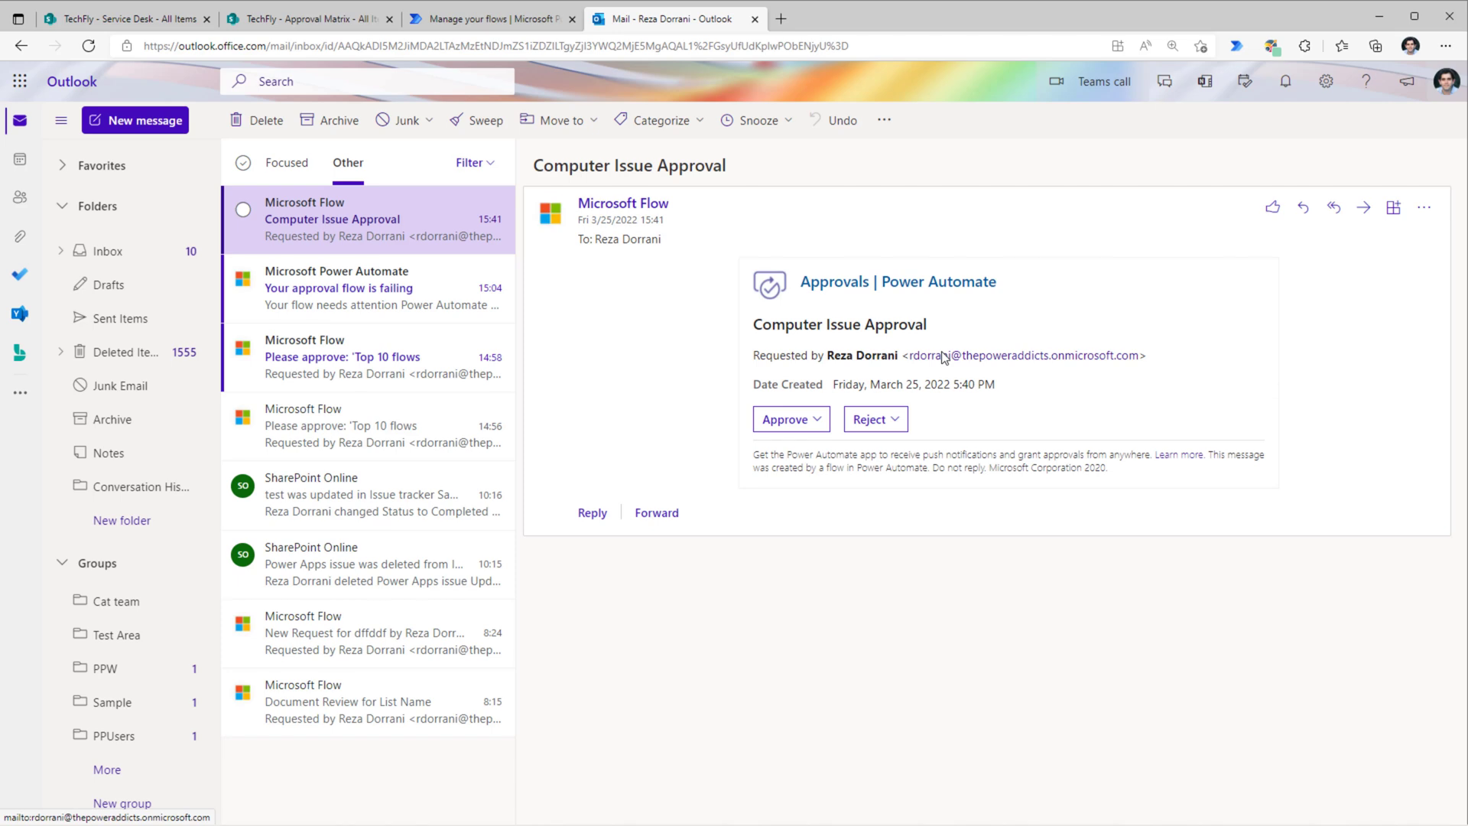
{"action": "left_click", "coordinate": [788, 419]}
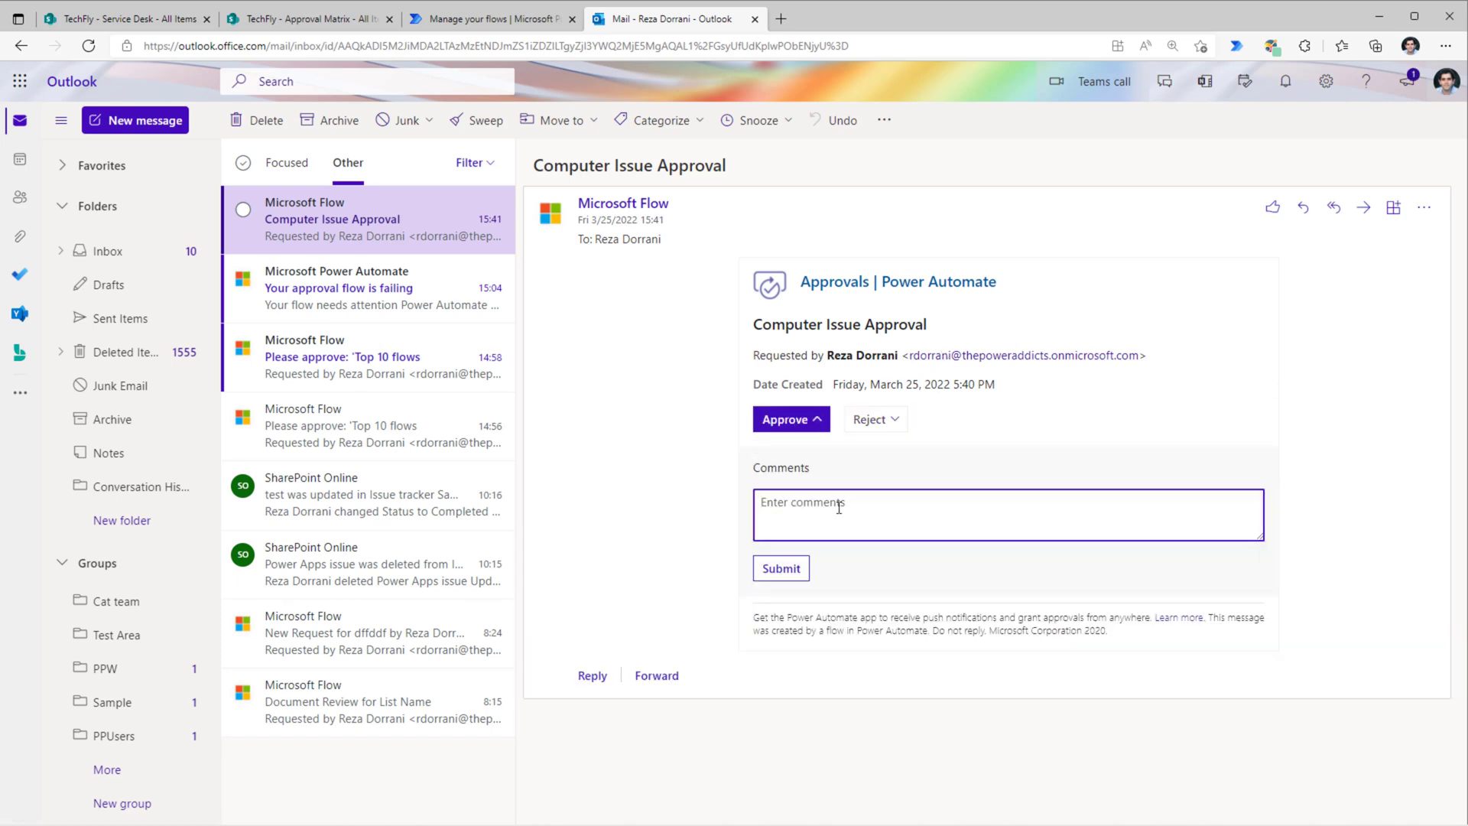
{"action": "type", "text": "done!"}
{"action": "left_click", "coordinate": [787, 568]}
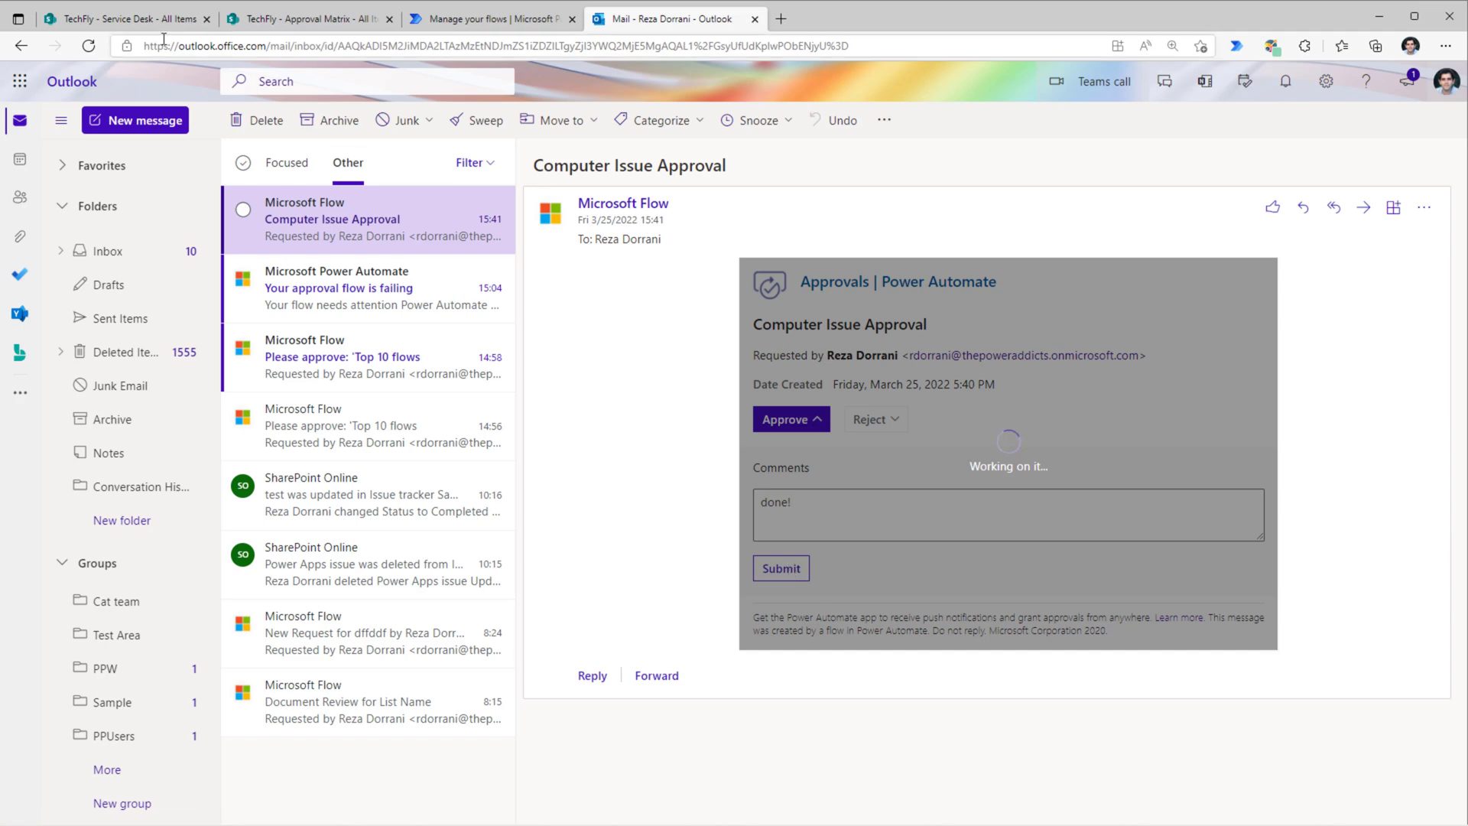
Step: Check the System not loading item's approval status and comments in Service Desk, and its approval email in the first approver's Outlook mailbox
{"action": "key", "text": "ctrl+1"}
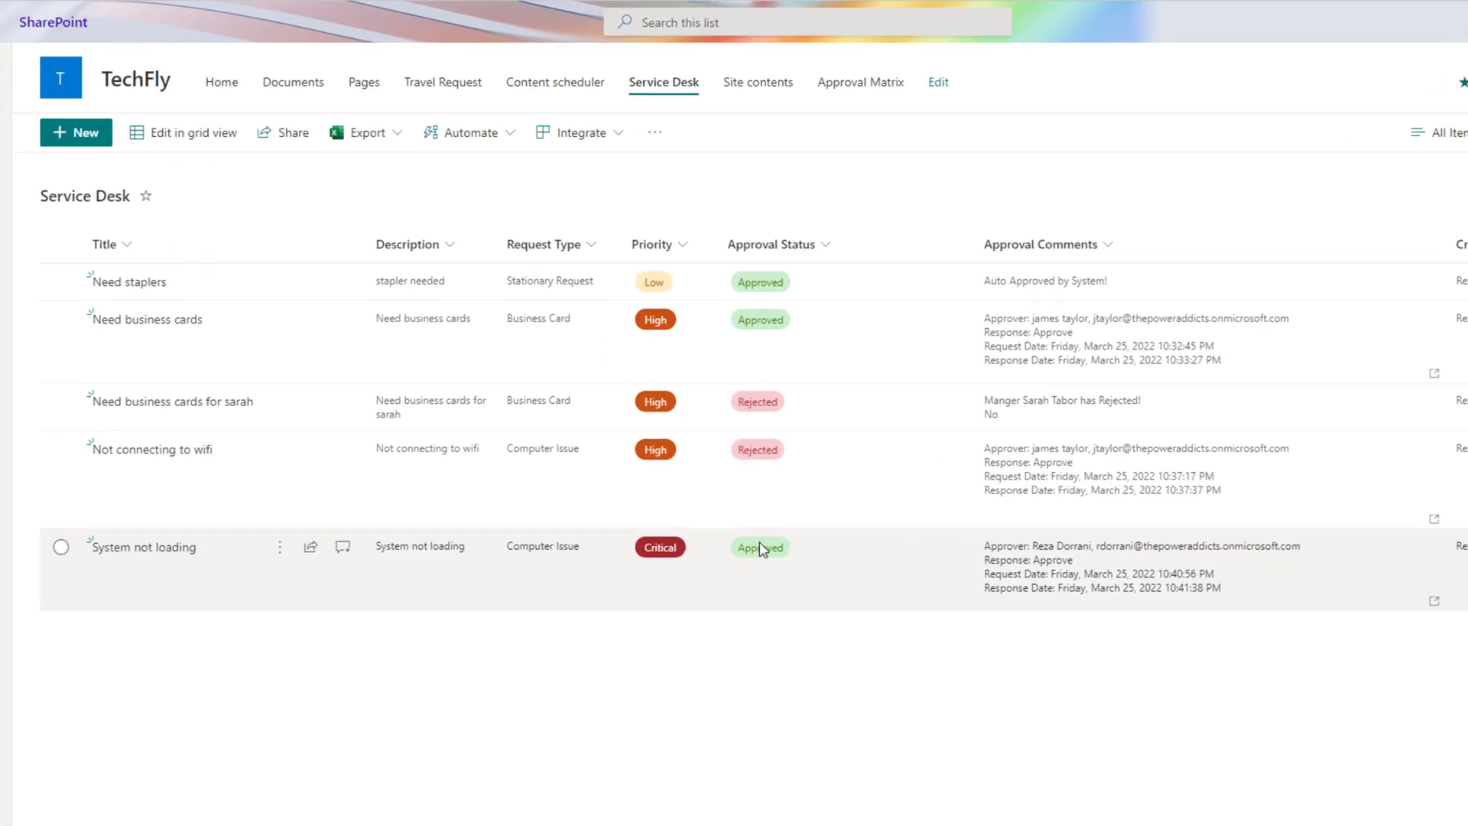
{"action": "left_click", "coordinate": [835, 577]}
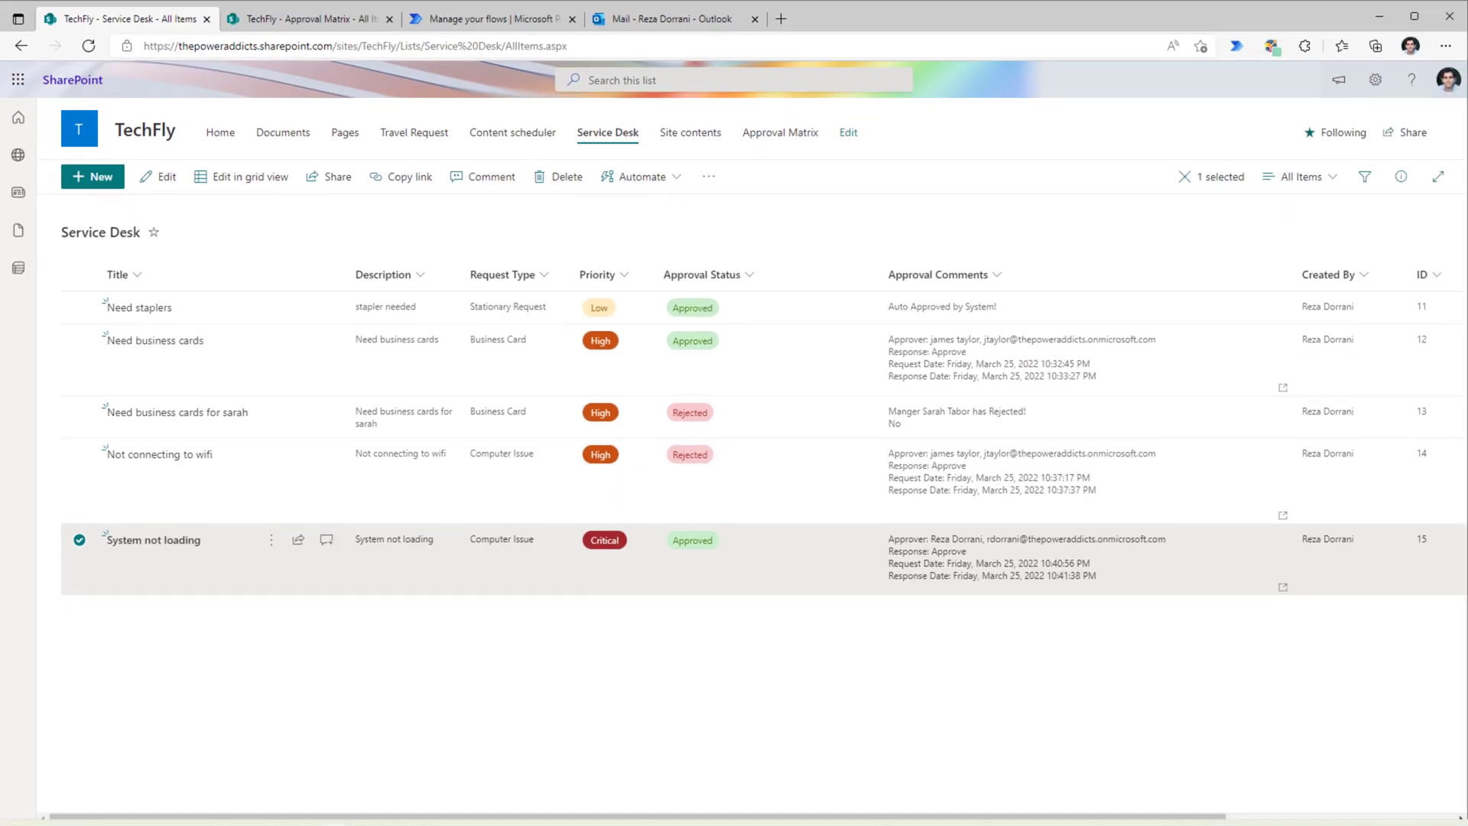
{"action": "key", "text": "alt+Tab"}
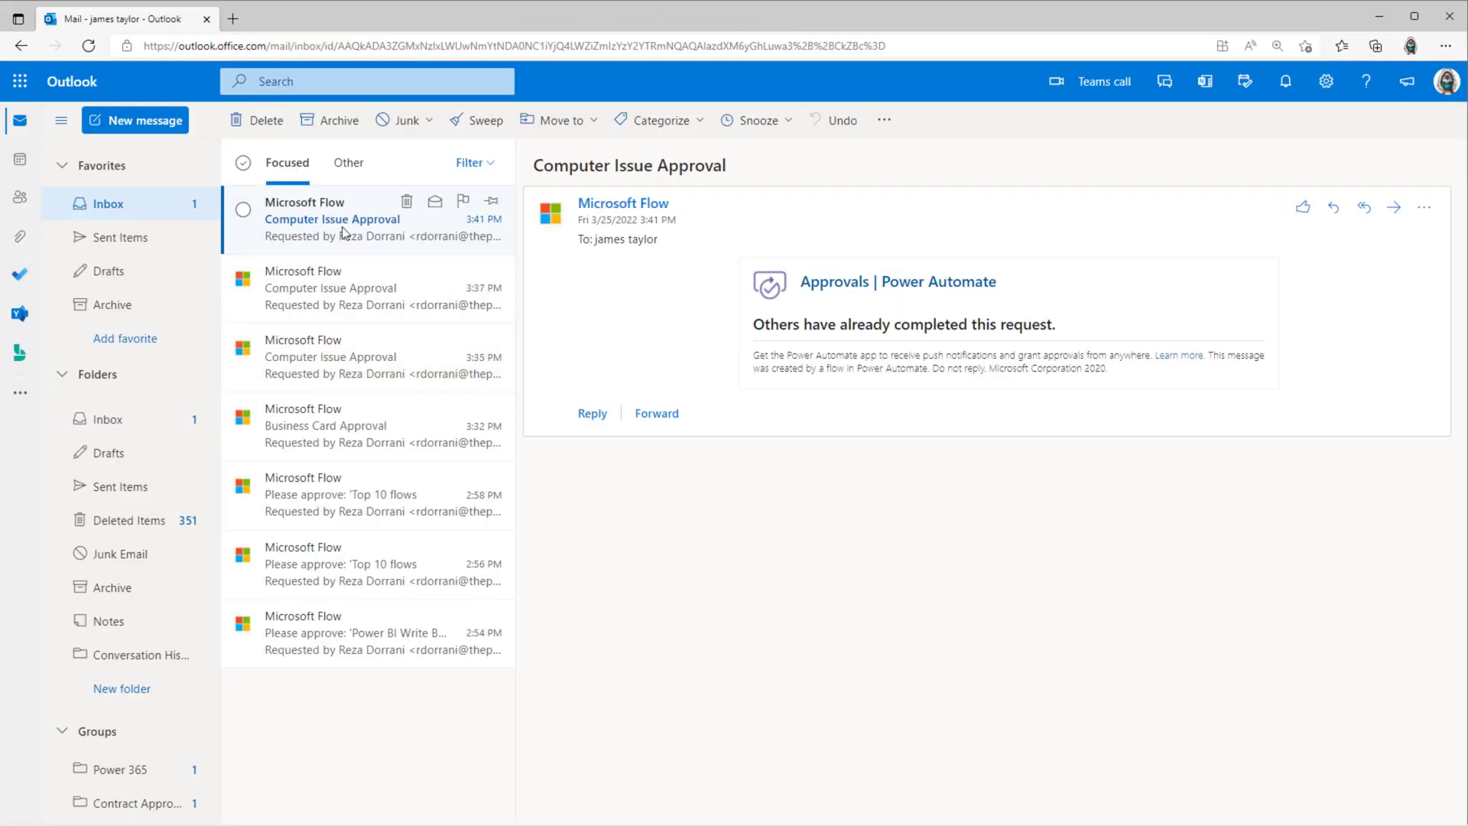